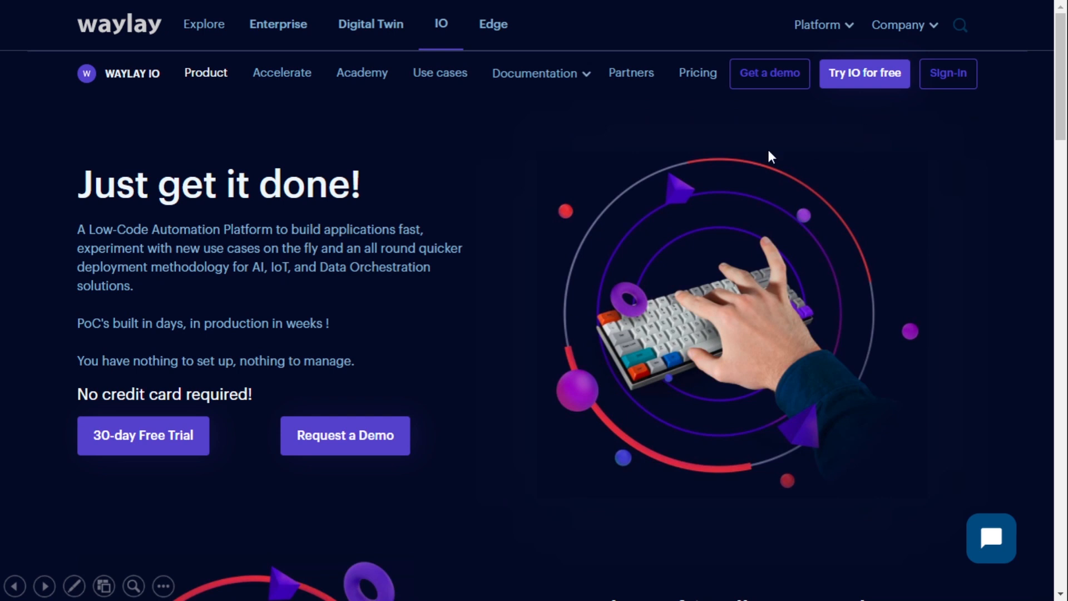
- Sign in to Waylay IO to reach the home console with recent items and alarms
click(794, 167)
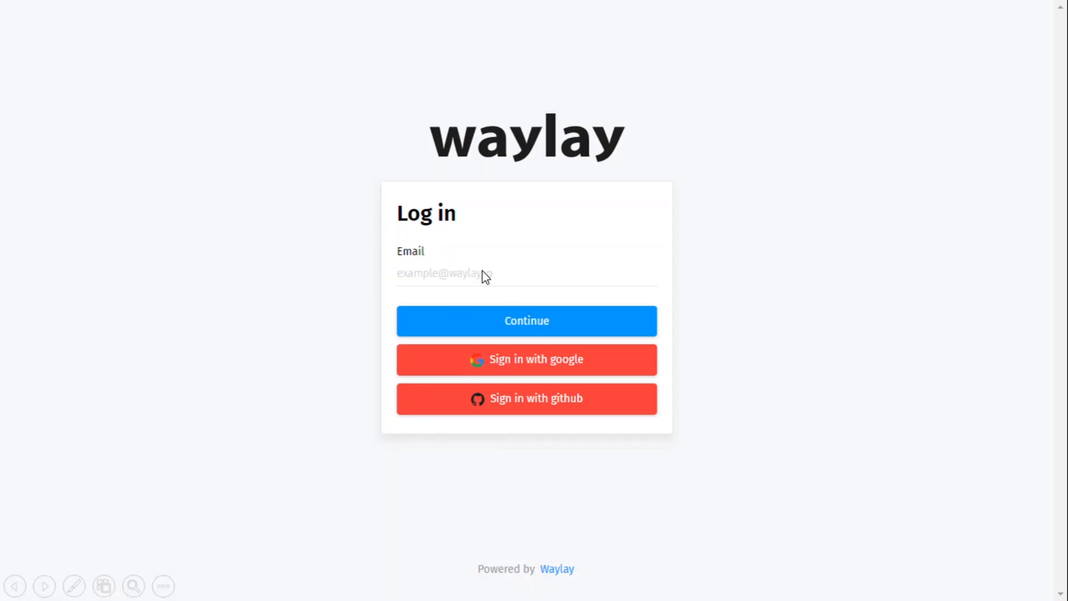
click(511, 251)
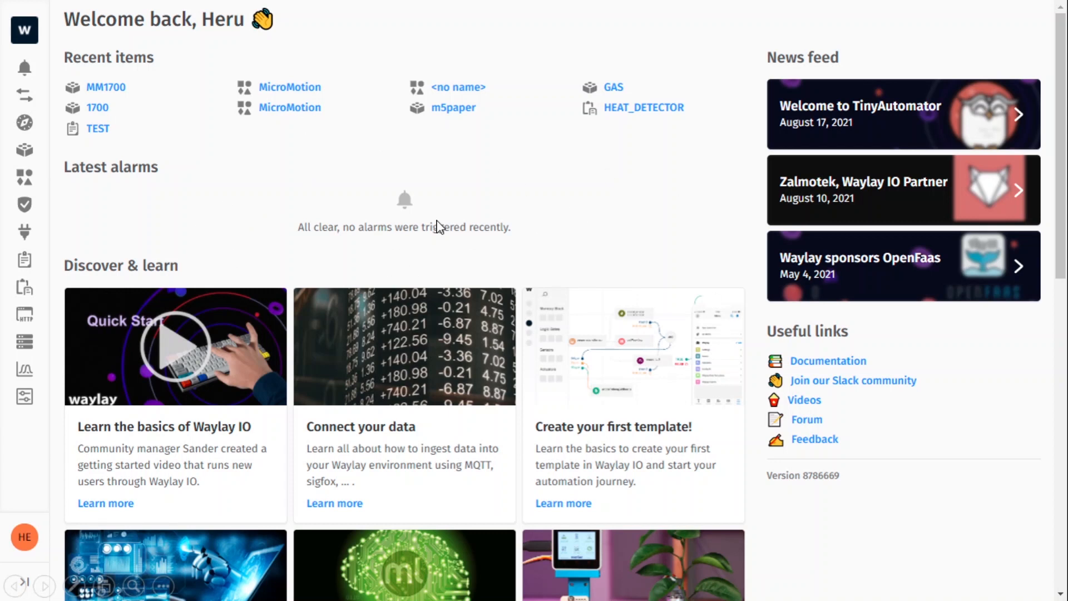
- Follow the home page's Dashboard link to the MicroMotion (MM) General setup, step 1 of 2
click(655, 340)
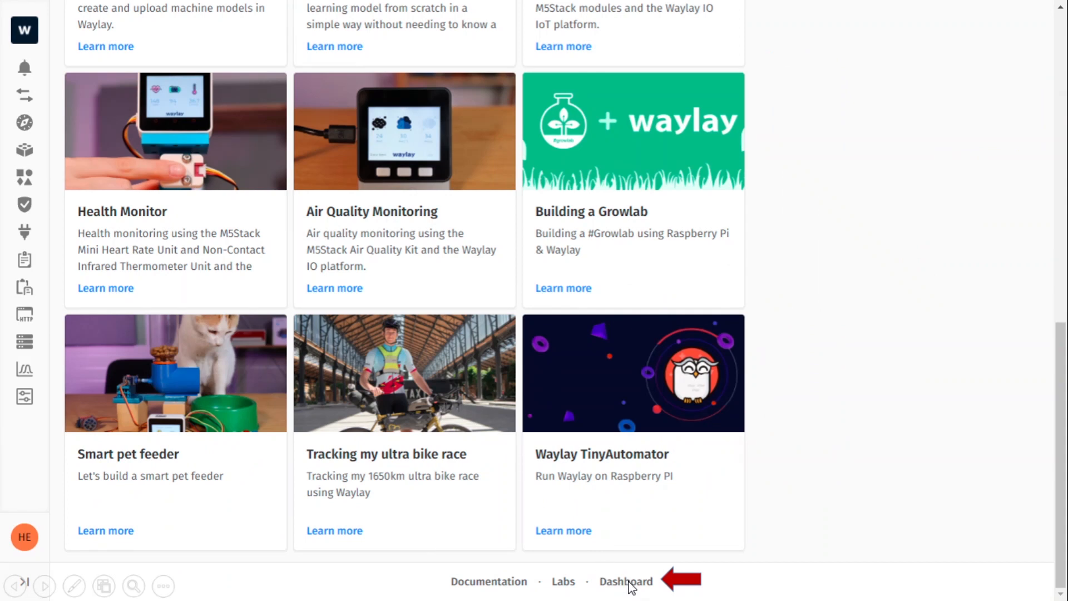
click(707, 377)
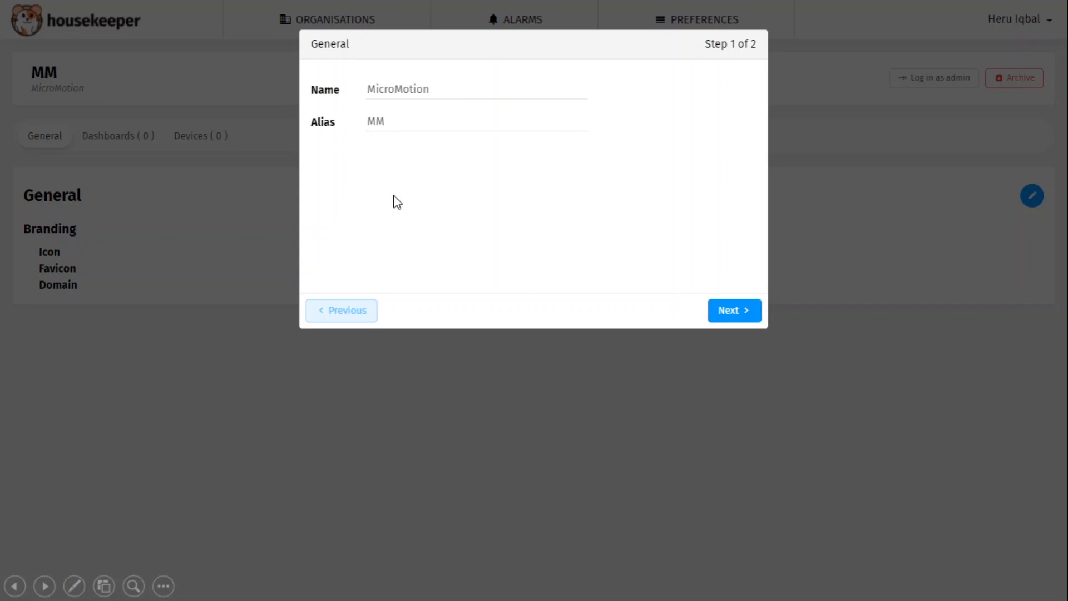
- Check MM's empty device list, then start a new MicroMotion group from the housekeeper Home page
click(509, 244)
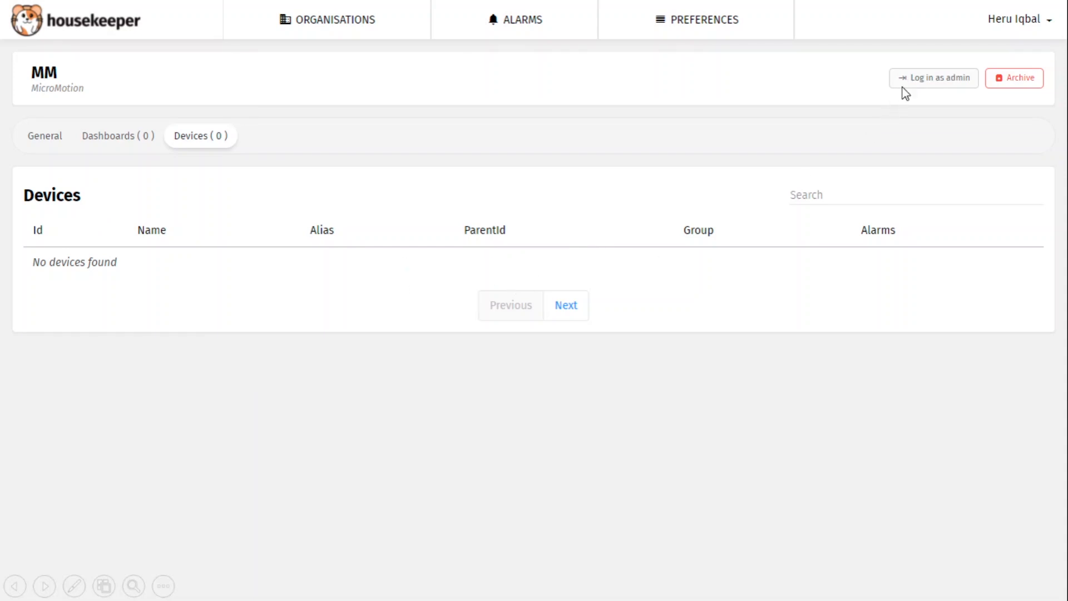
click(894, 100)
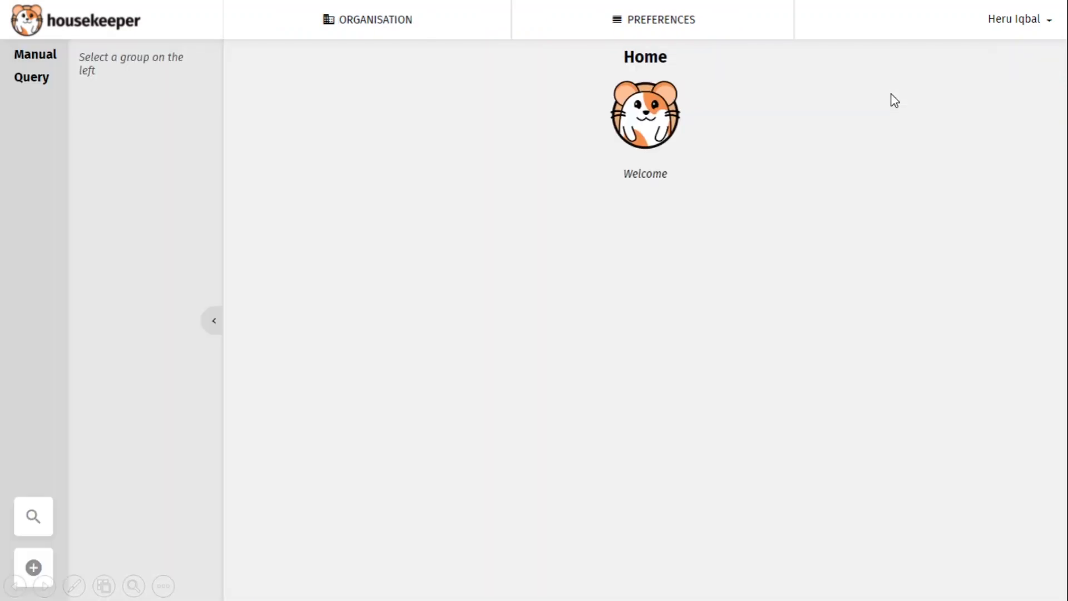
click(42, 568)
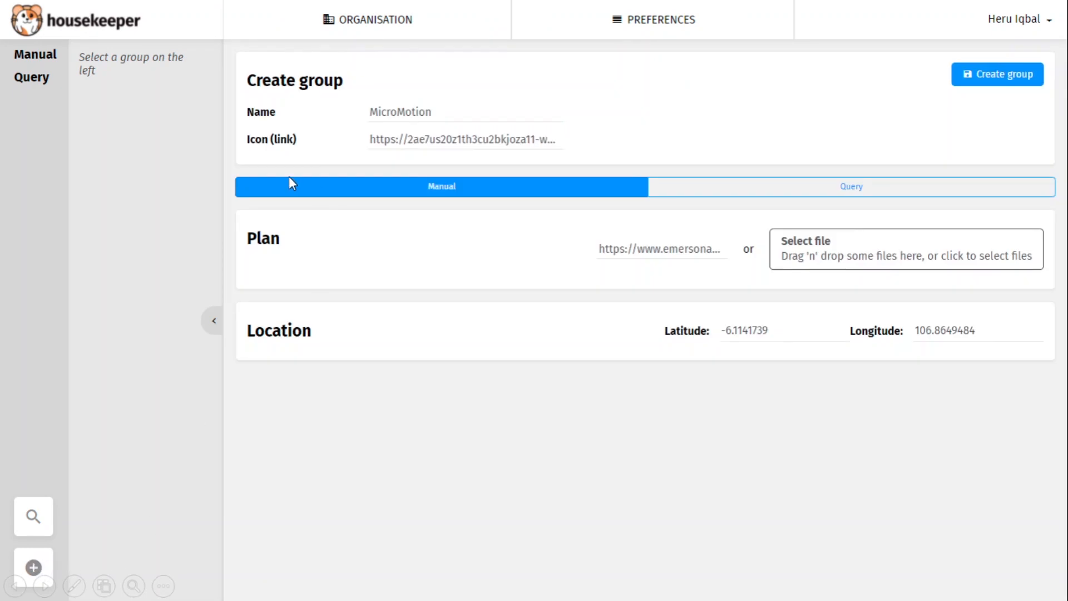
key(Left)
key(Right)
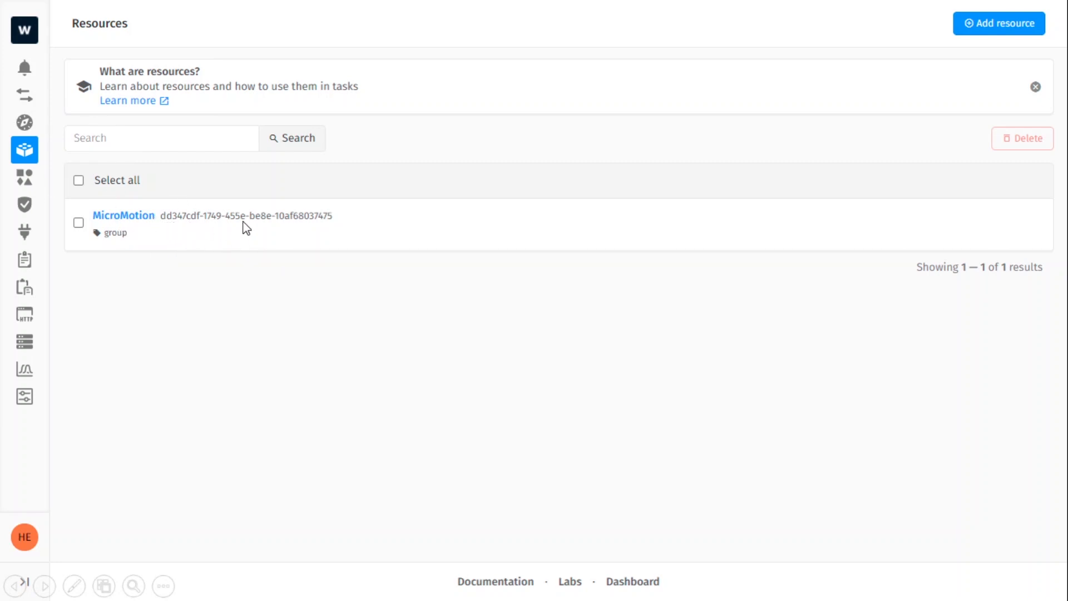
- Open the MicroMotion group's details and properties from the Resources list
click(299, 230)
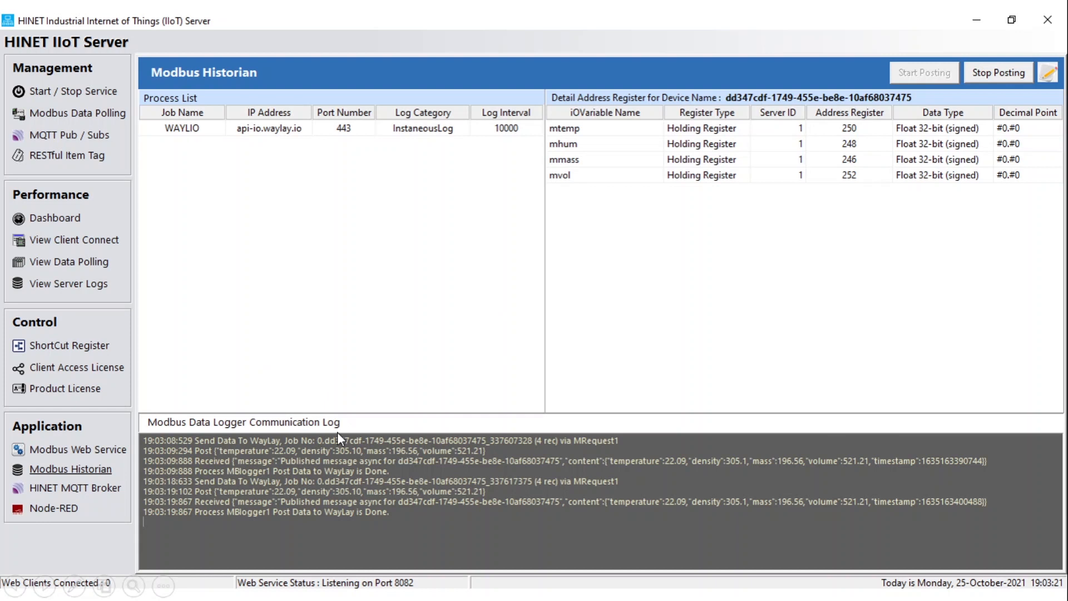
- Go through Organisations and the MM organisation to its housekeeper Home welcome page
click(434, 322)
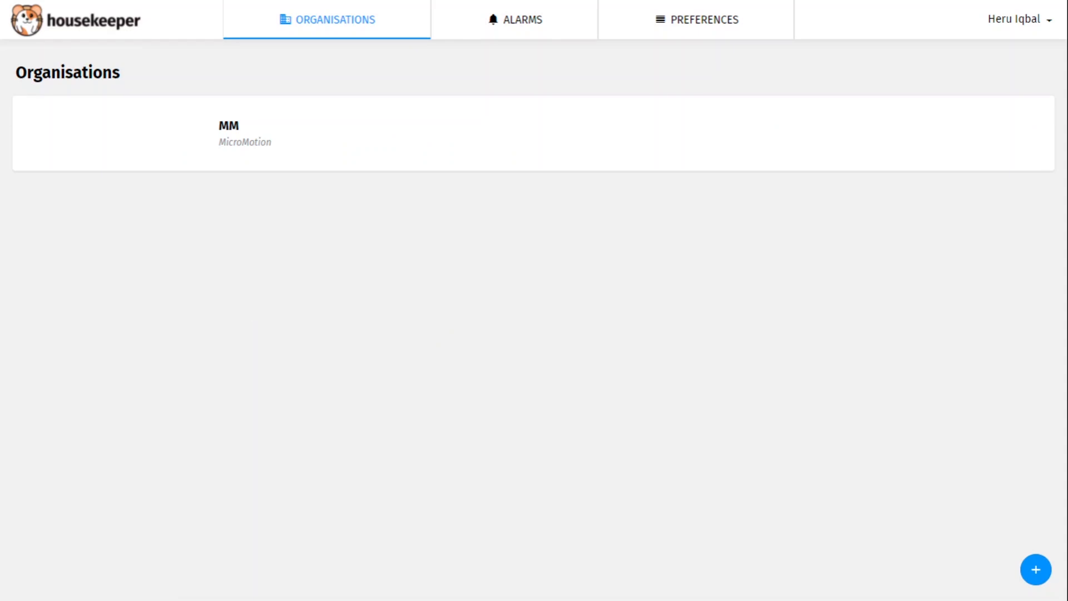
key(Right)
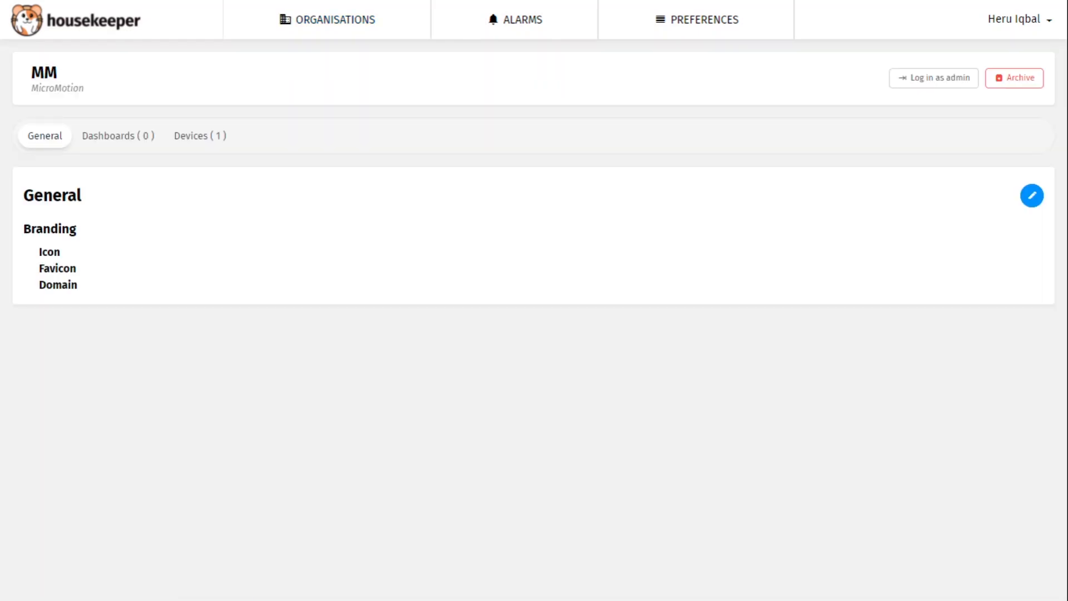
key(Right)
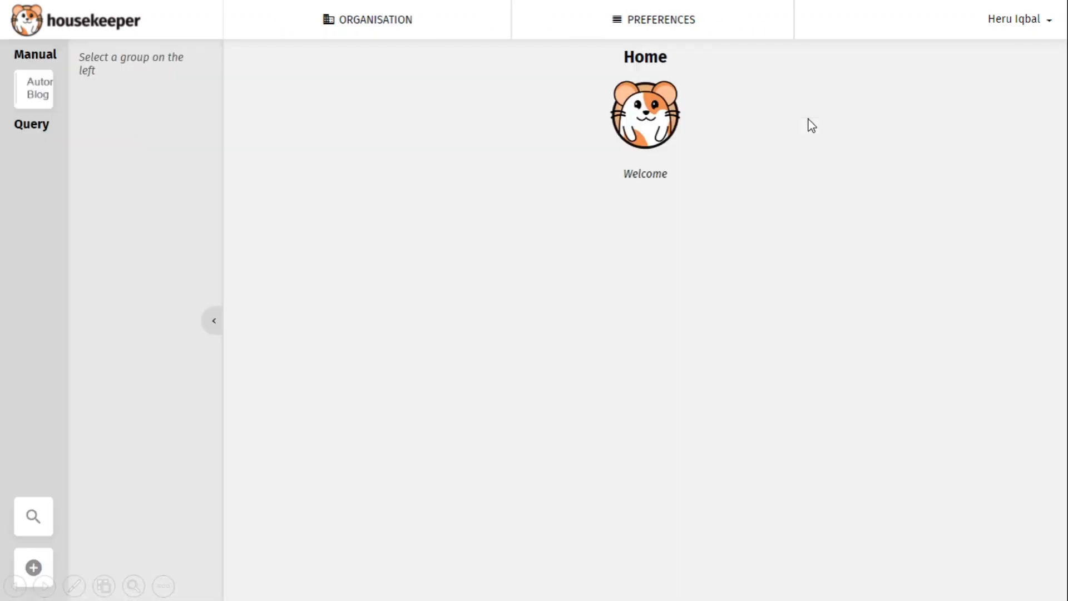
- Add a 'Temperature' gauge showing MicroMotion's temperature metric to My Dashboard
click(36, 98)
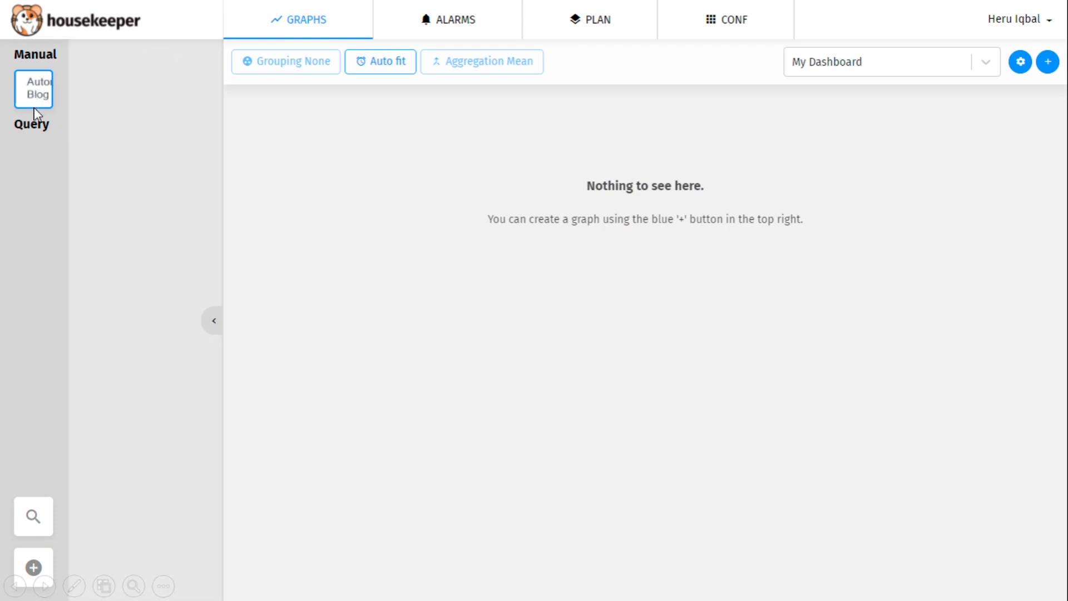
click(1048, 62)
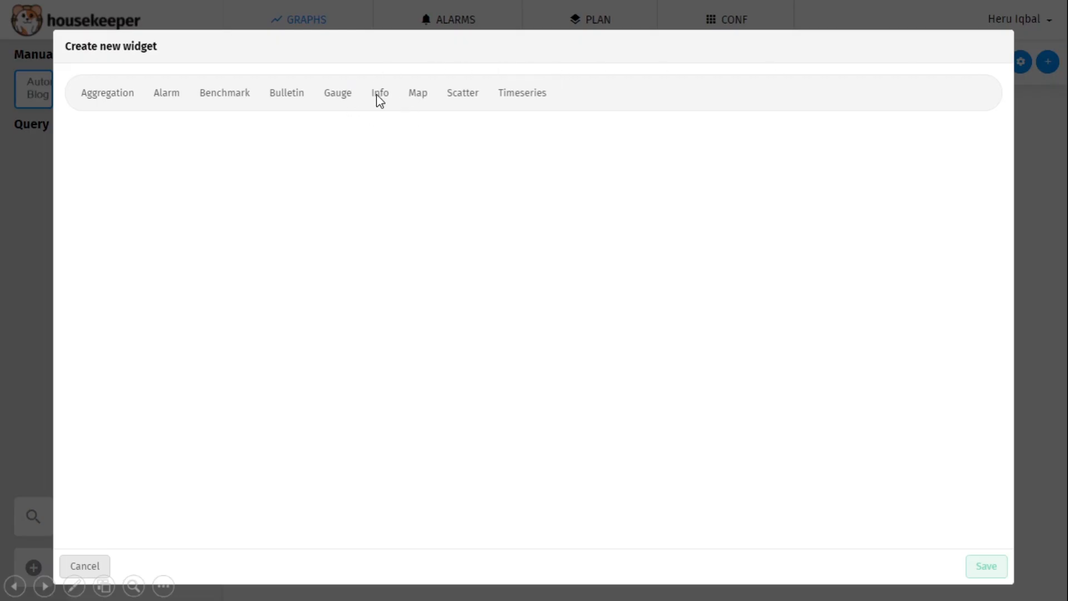
click(332, 97)
click(150, 202)
click(338, 100)
click(174, 256)
click(292, 155)
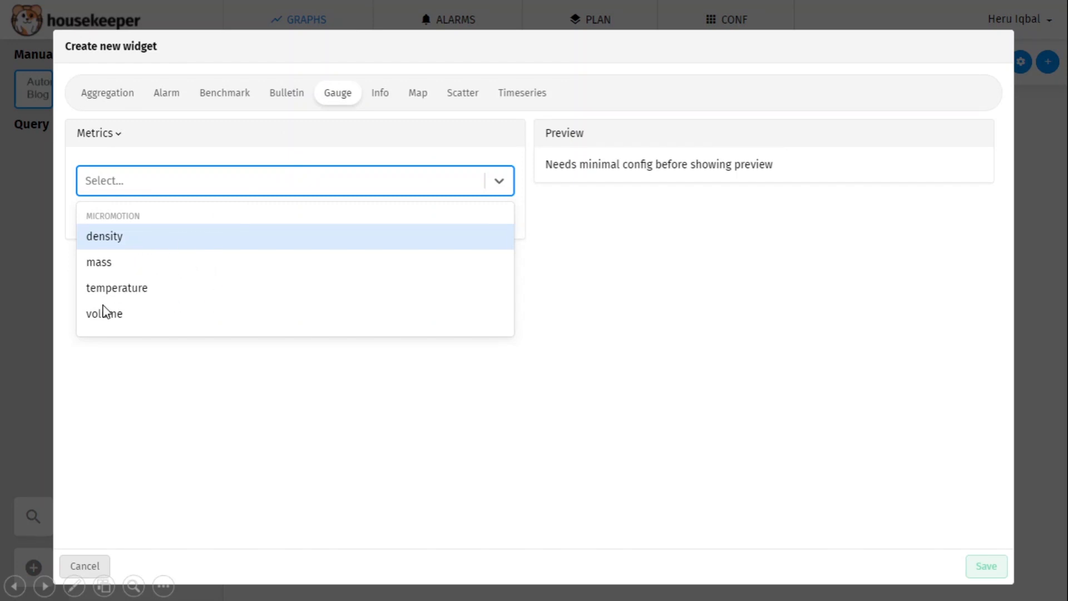
click(156, 287)
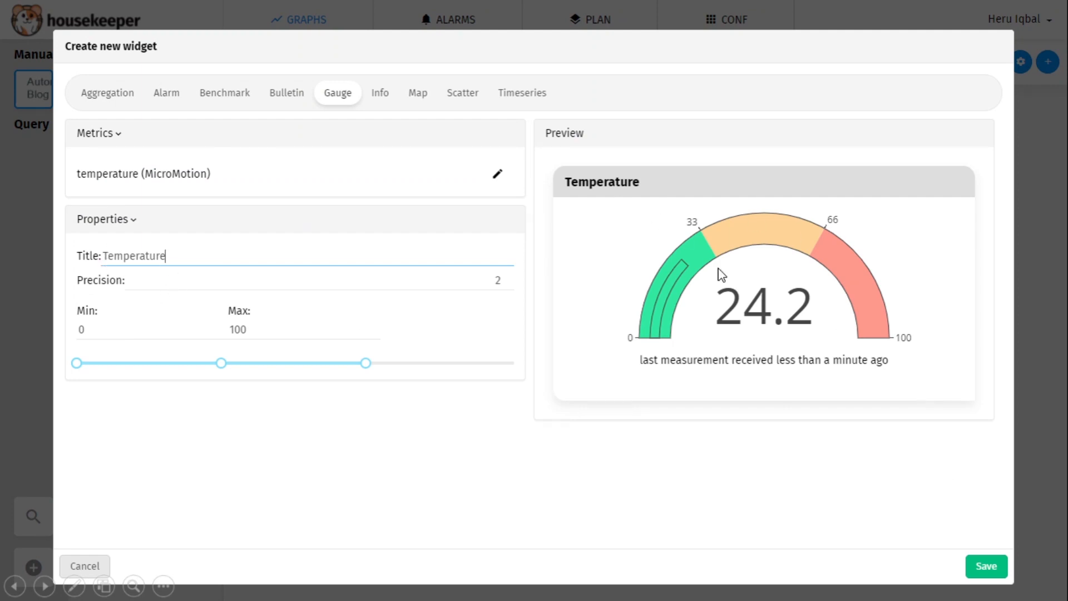
key(Return)
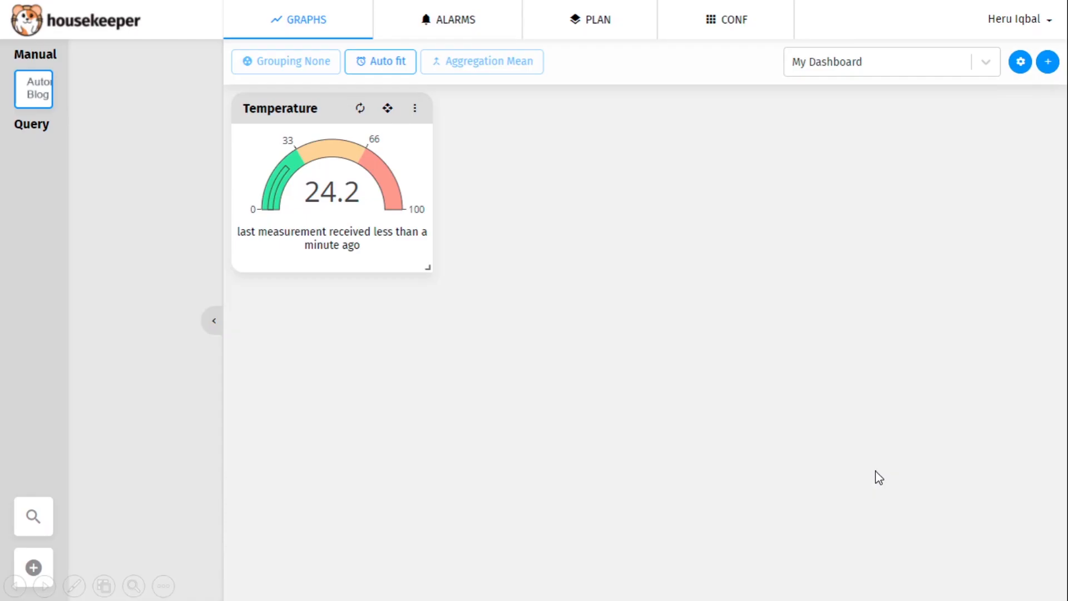
- Add a Temperature timeseries chart plotting MicroMotion's temperature metric over time
click(1048, 63)
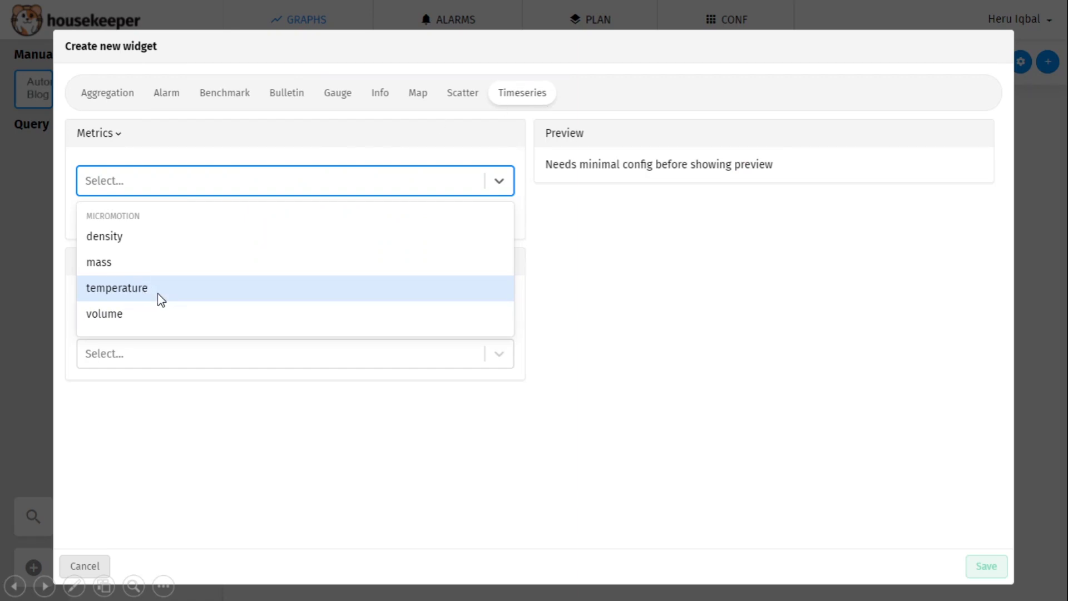
click(185, 295)
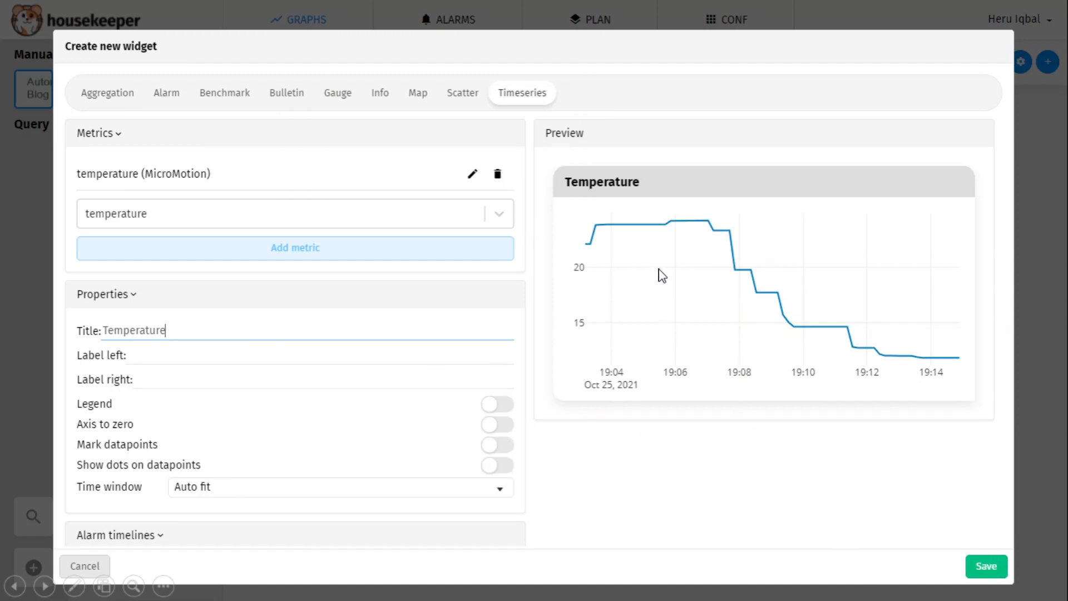
click(854, 363)
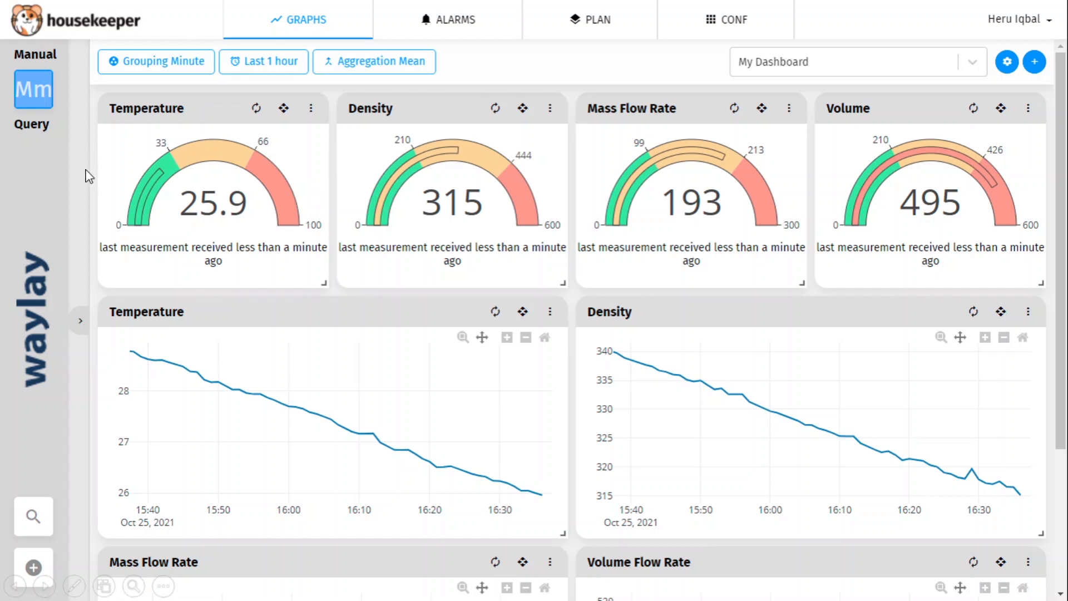
- Show the system overview, fliot LivePanel and Grafana Micro Motion 1700 slides, ending on 'TERIMA KASIH'
click(371, 211)
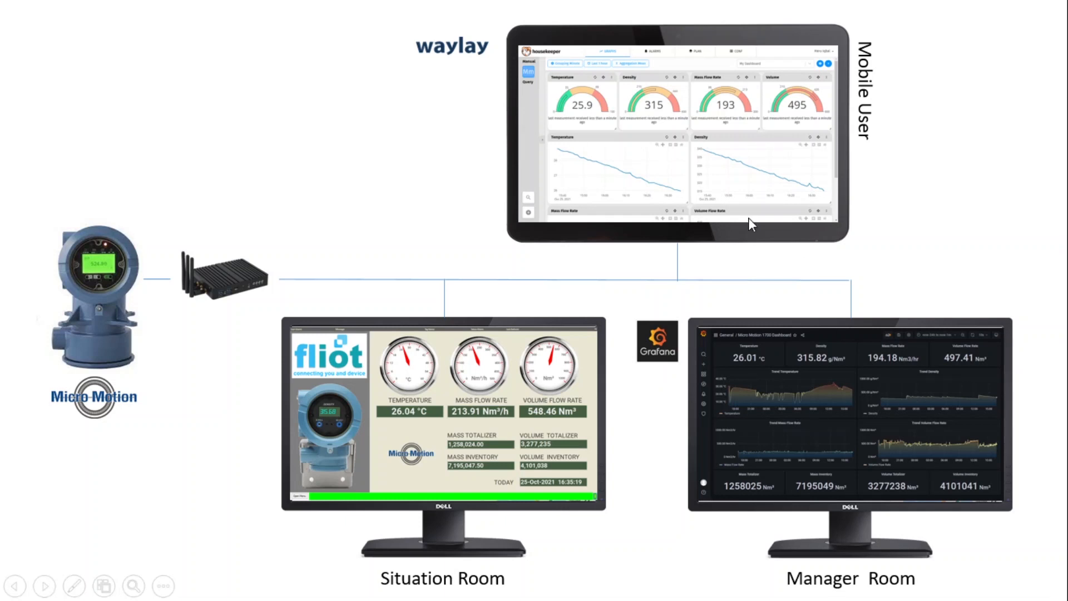
click(465, 84)
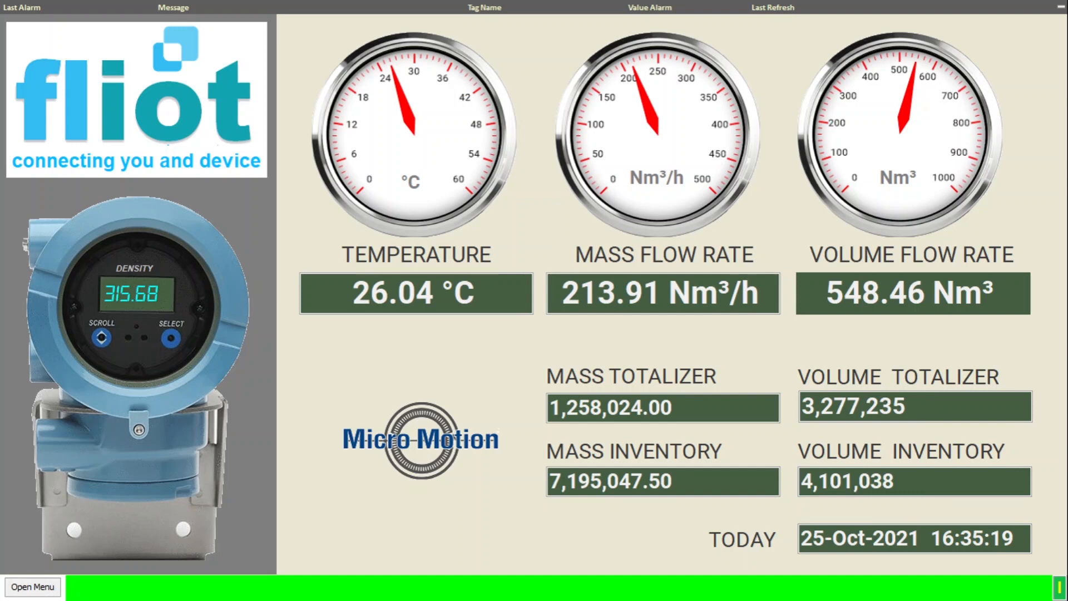
key(Right)
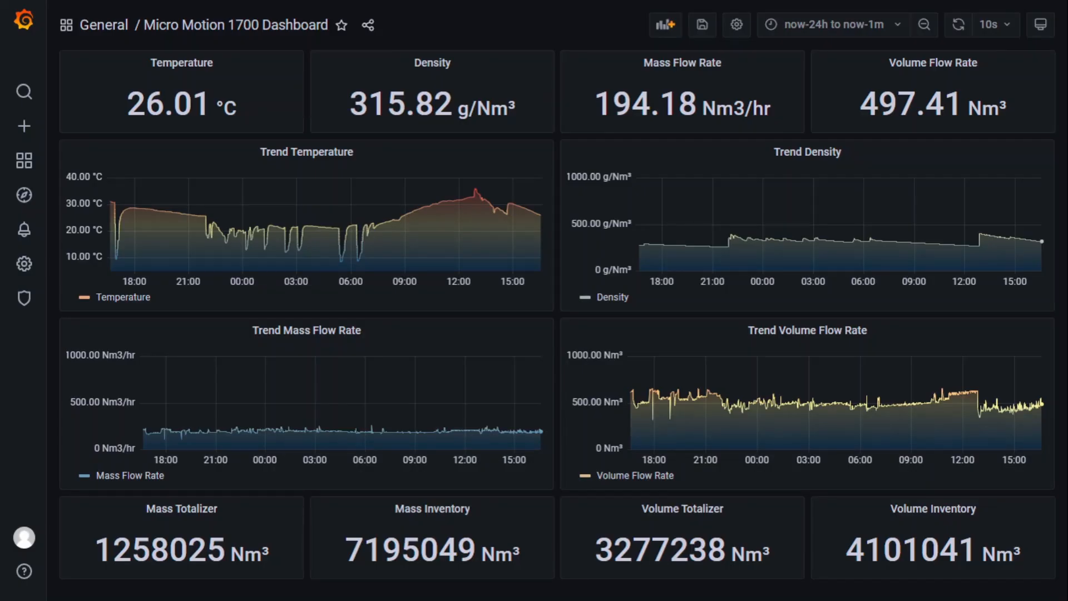
key(Right)
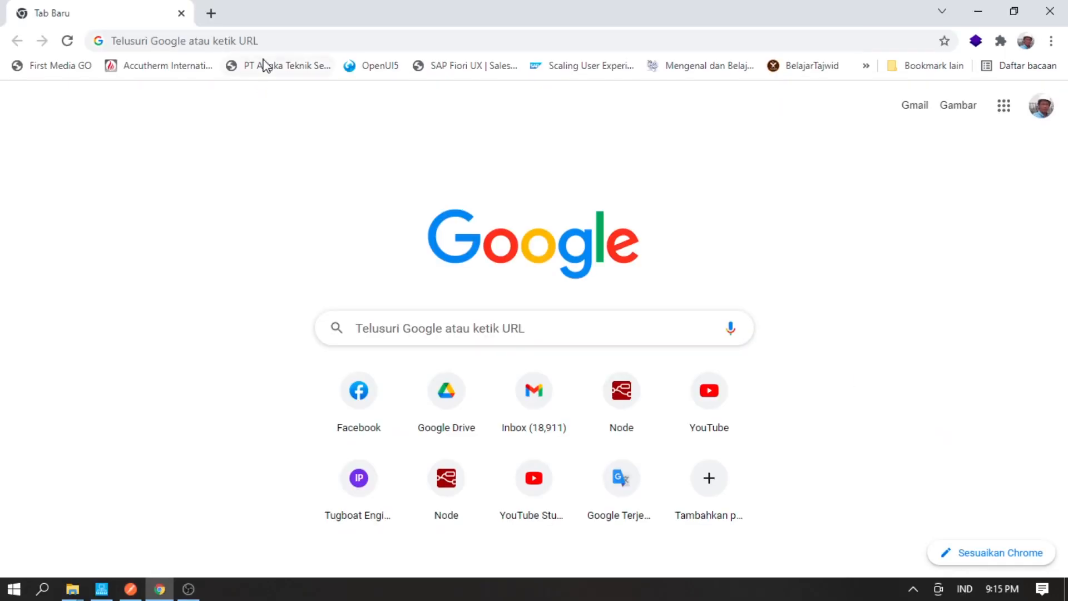
- Go to waylay.io and scroll down to the 'Become a digital punk' section
click(283, 43)
text(waylay.io)
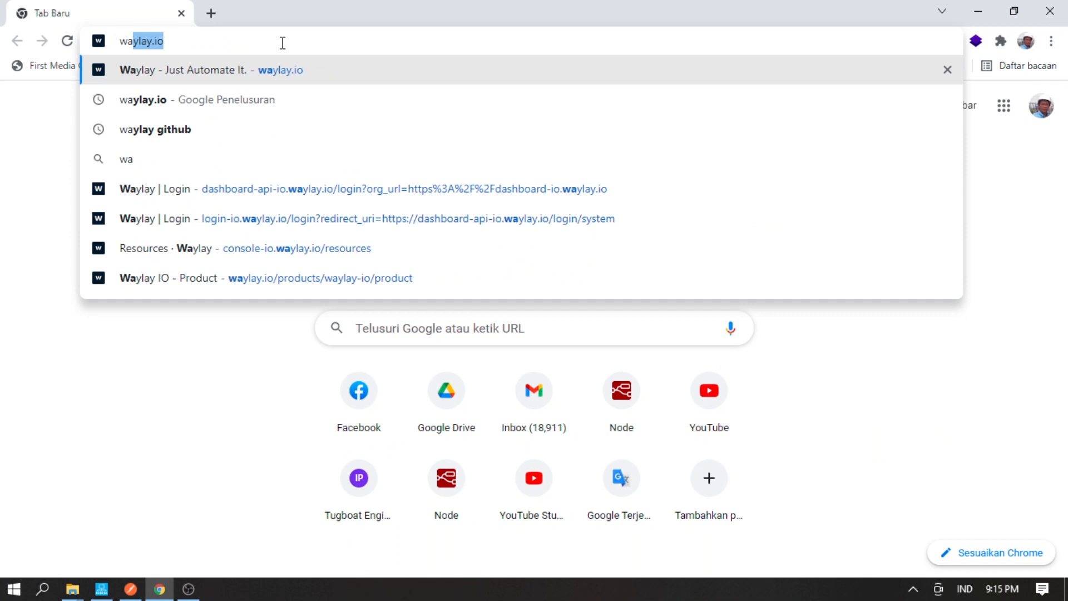
key(Return)
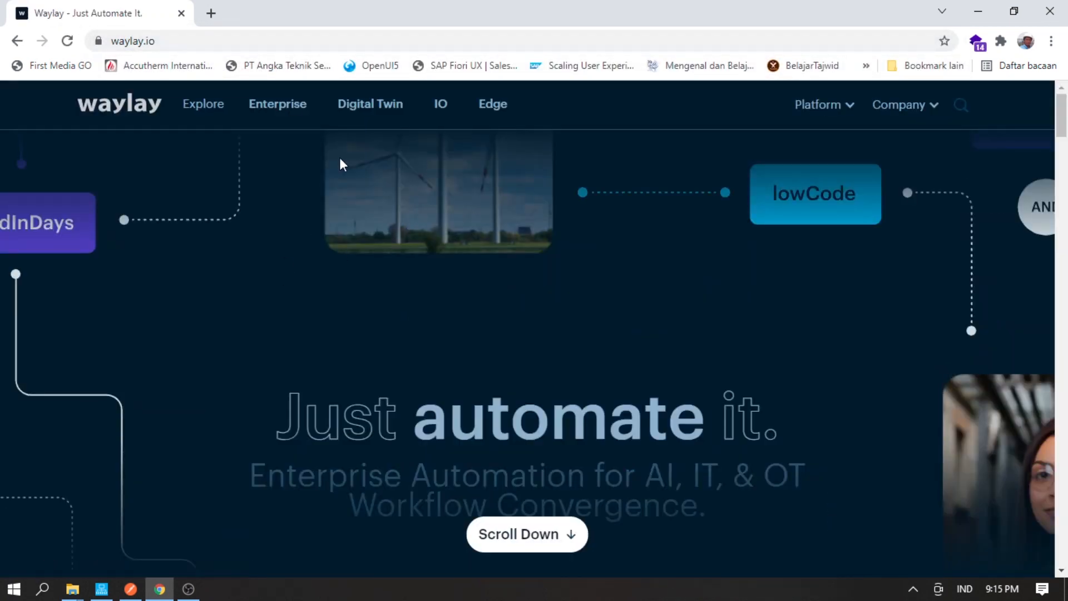
scroll(390, 322, down, 20)
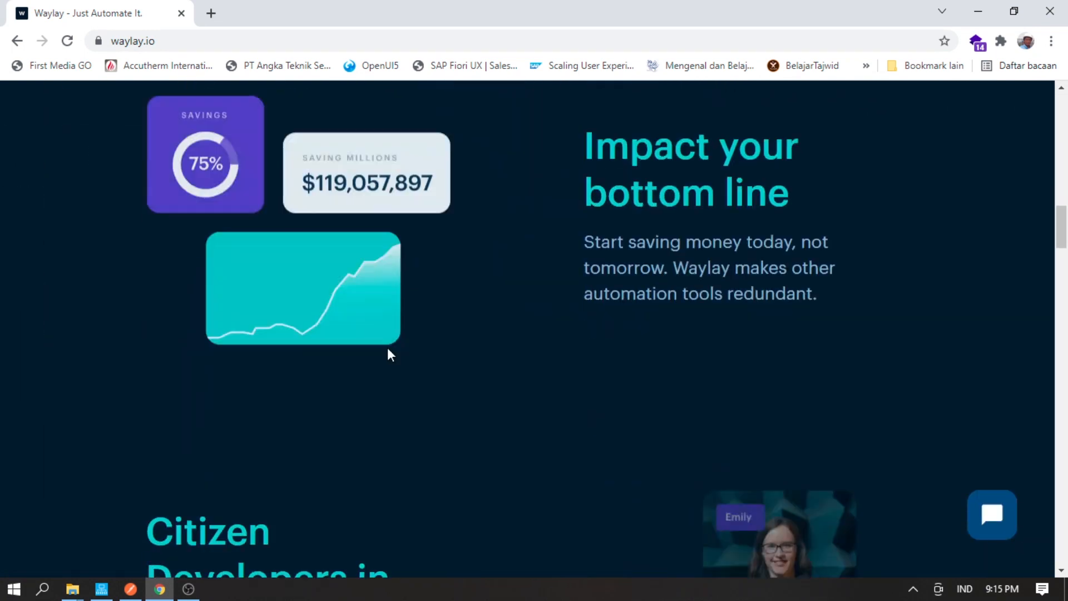
scroll(384, 356, down, 20)
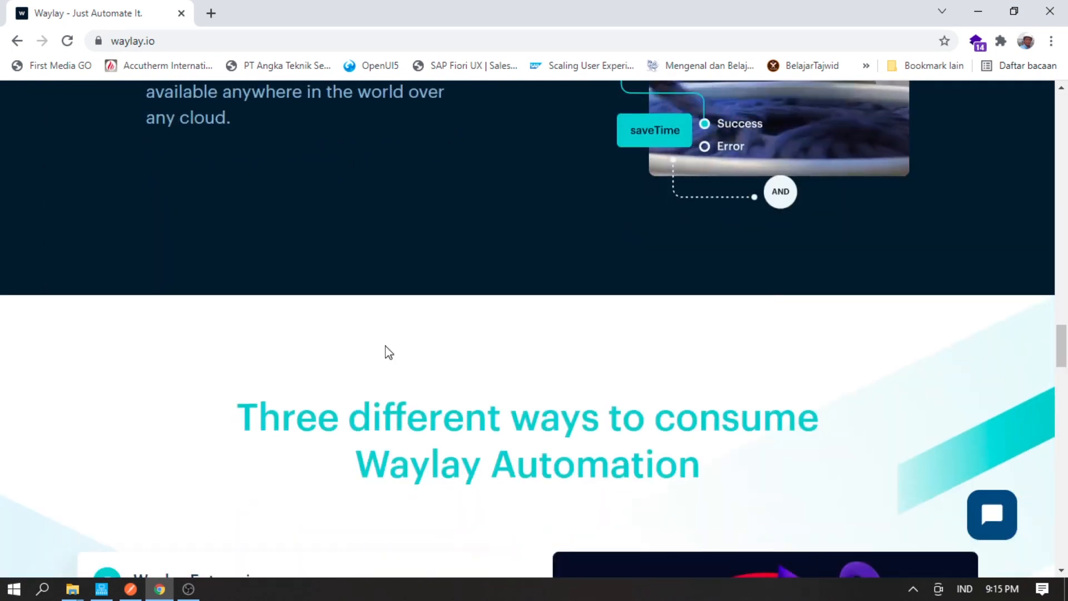
scroll(387, 353, down, 18)
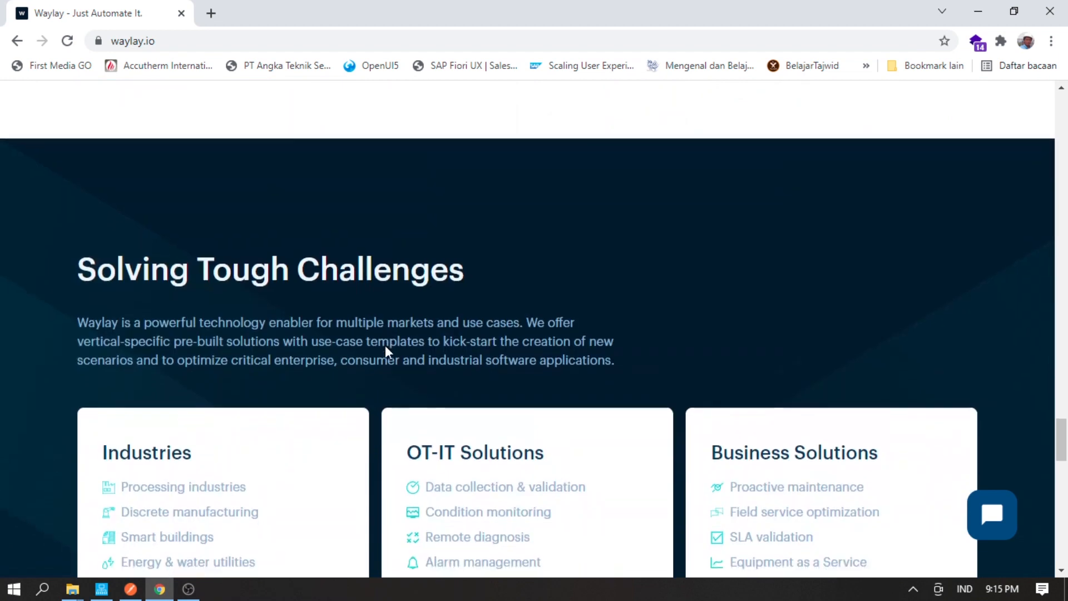
scroll(388, 352, down, 10)
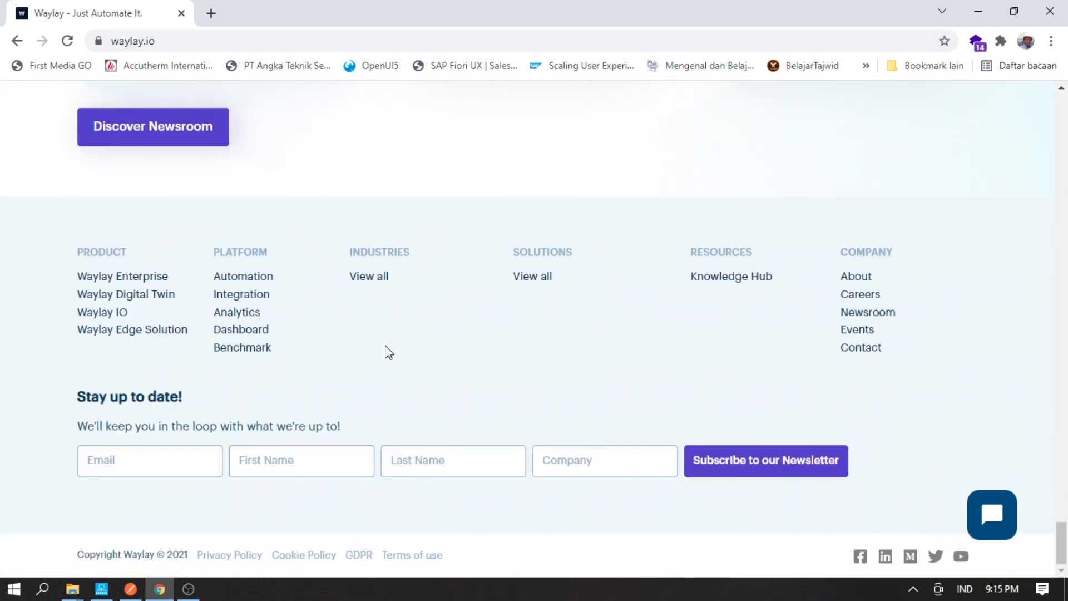
scroll(387, 353, up, 20)
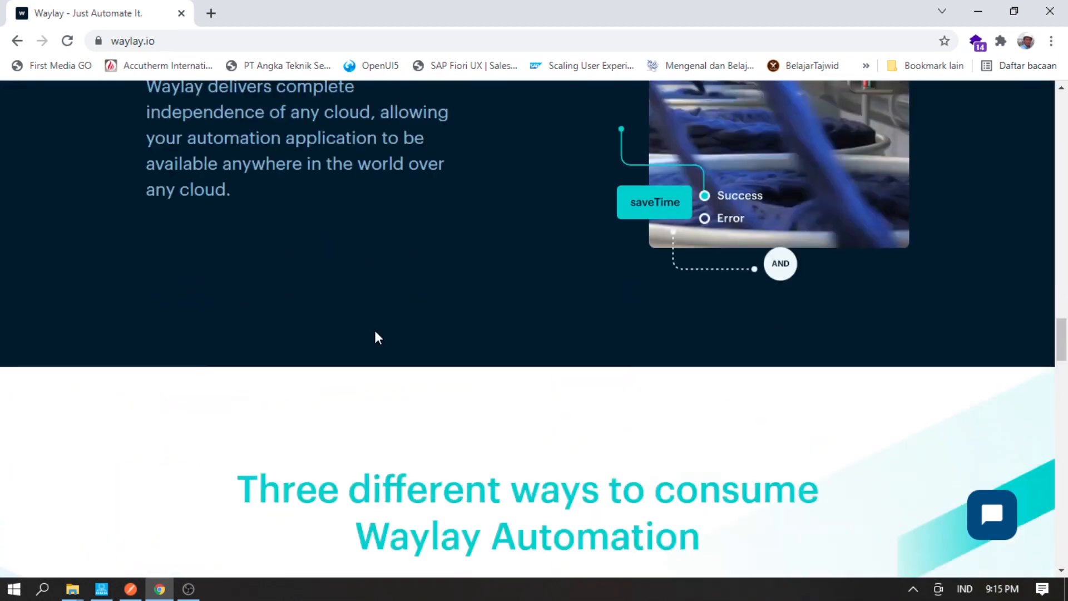
scroll(377, 338, up, 15)
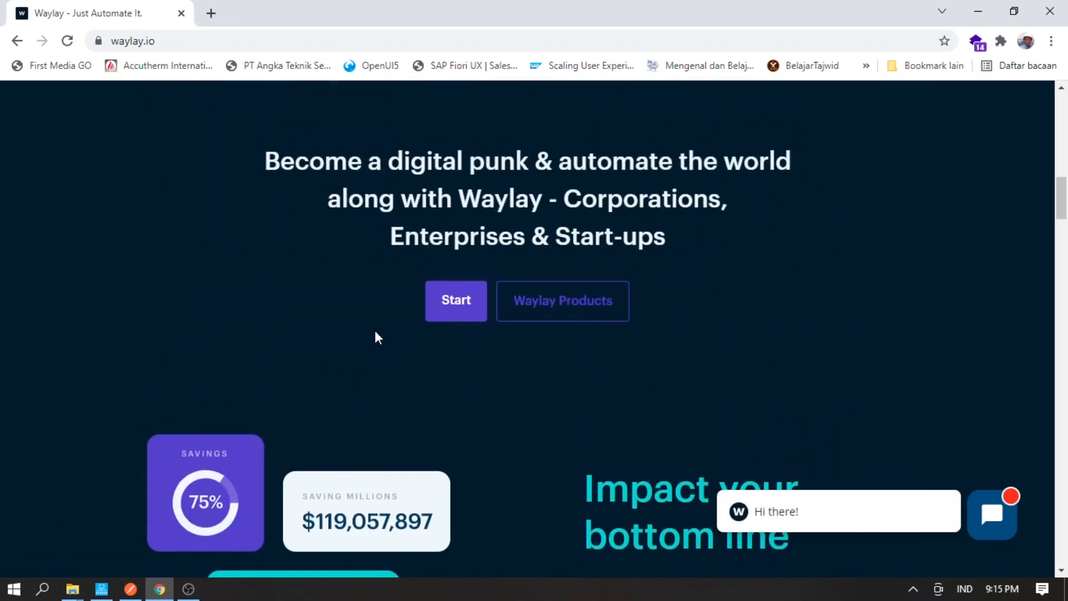
scroll(375, 336, down, 4)
- Go from Start through the Waylay IO product page and console to the dashboard log-in page
click(459, 445)
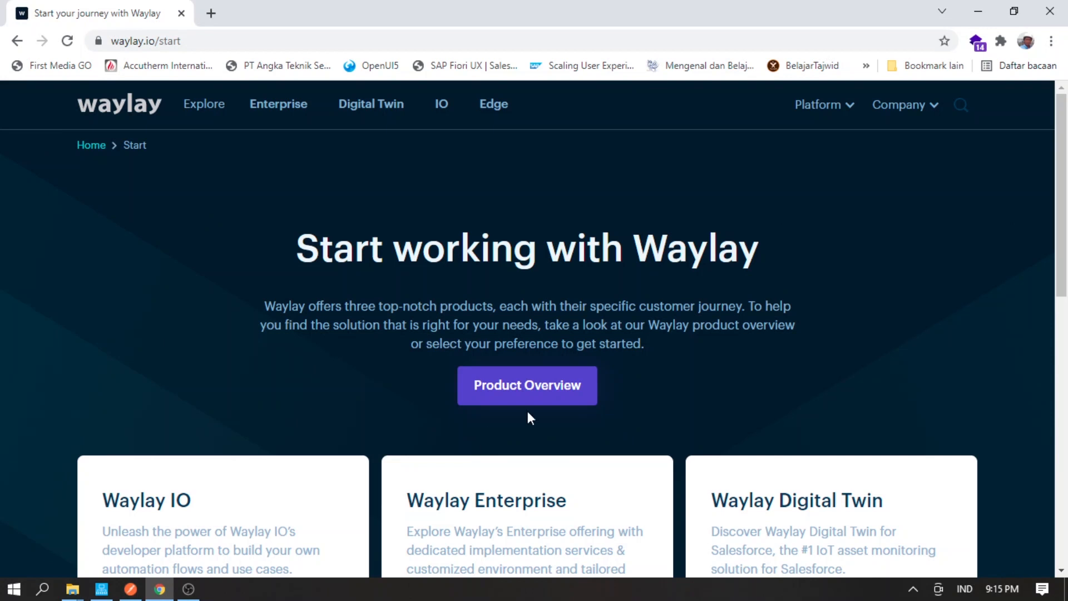
scroll(585, 382, down, 5)
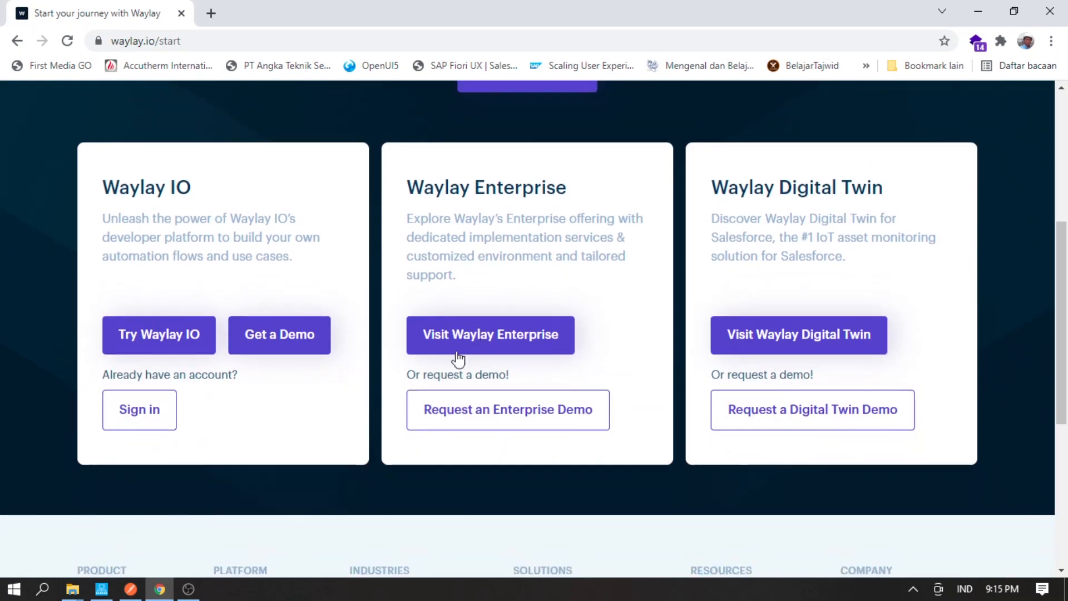
click(126, 335)
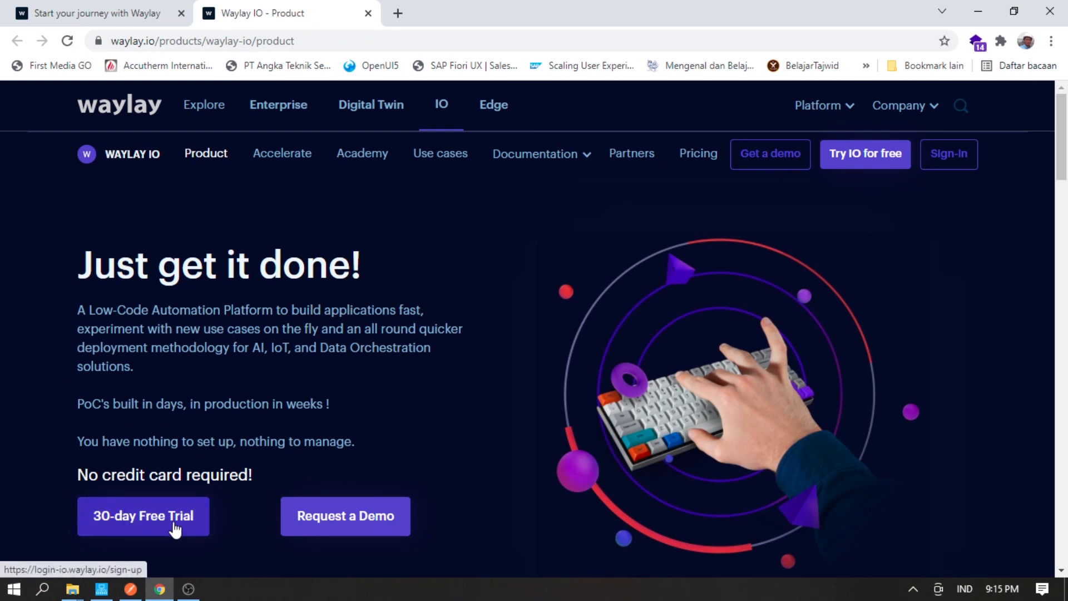
click(948, 167)
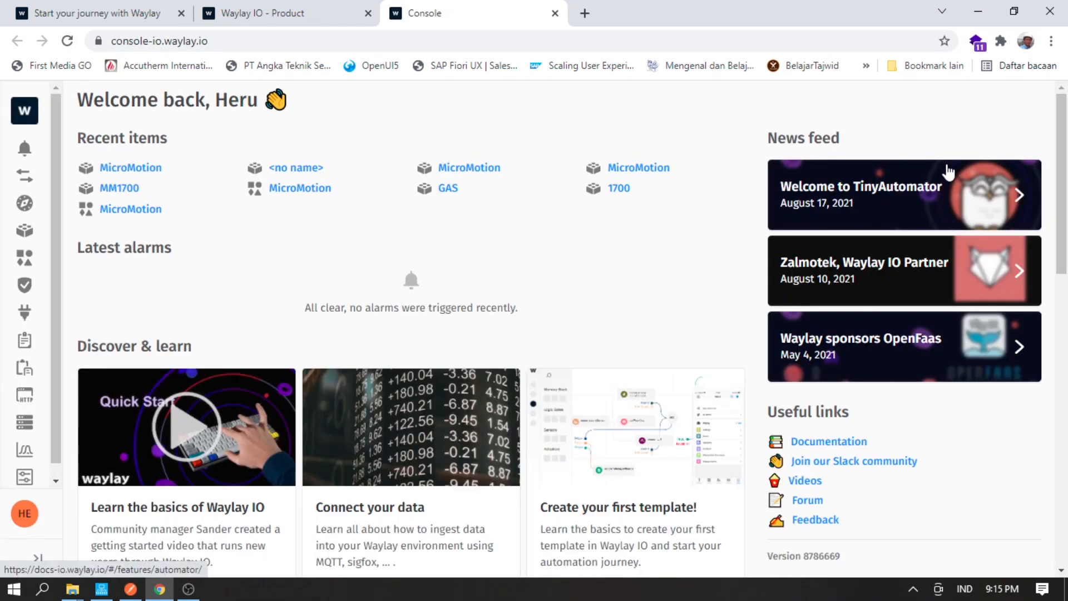
scroll(448, 146, down, 15)
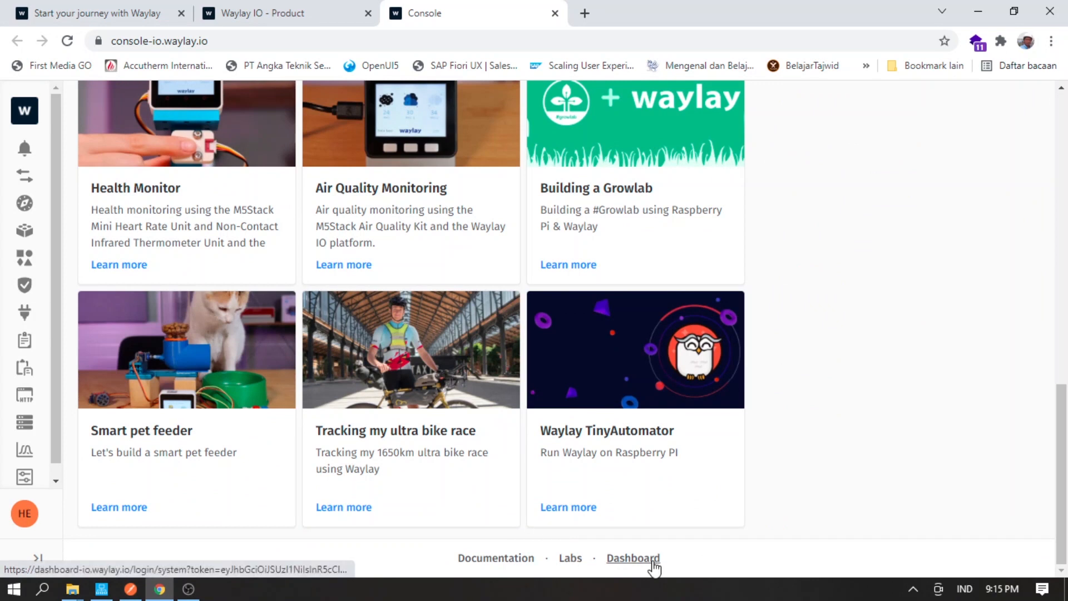
click(633, 559)
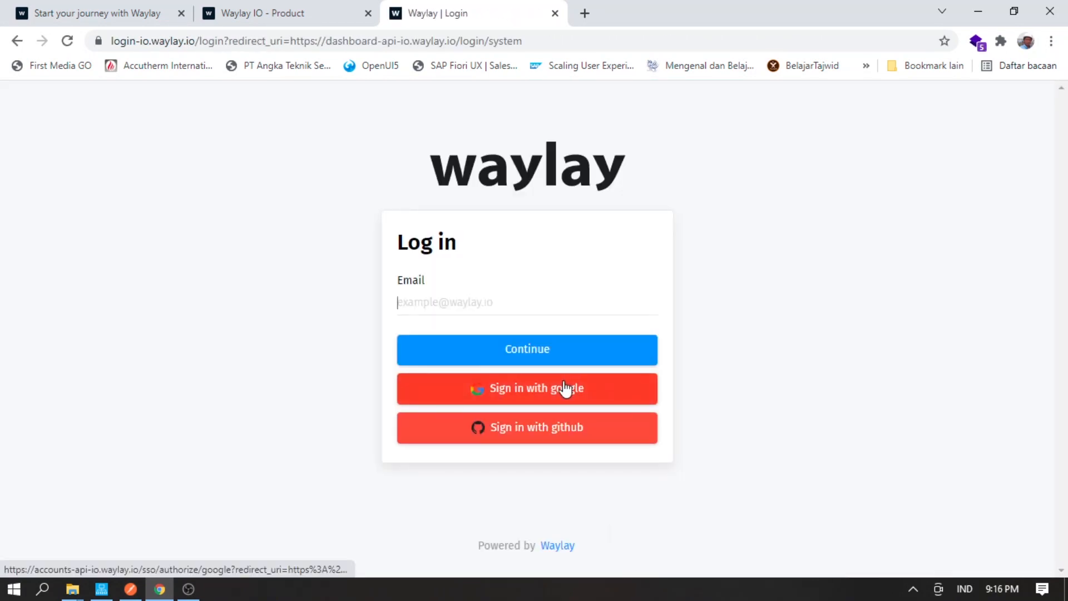
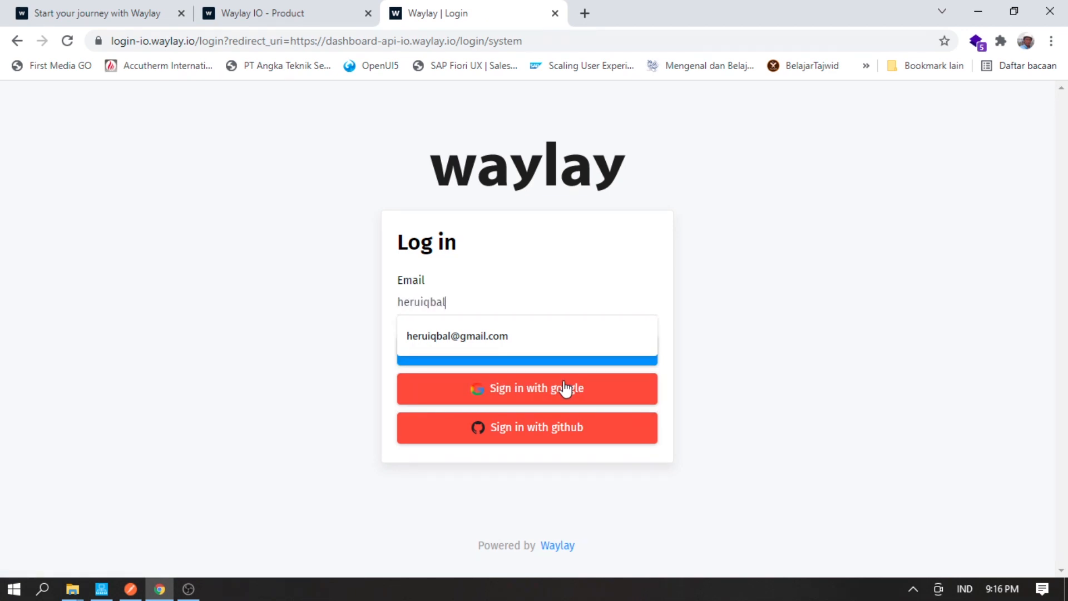
- Sign in to the housekeeper with the account email and password, then open the MM MicroMotion organisation
click(553, 351)
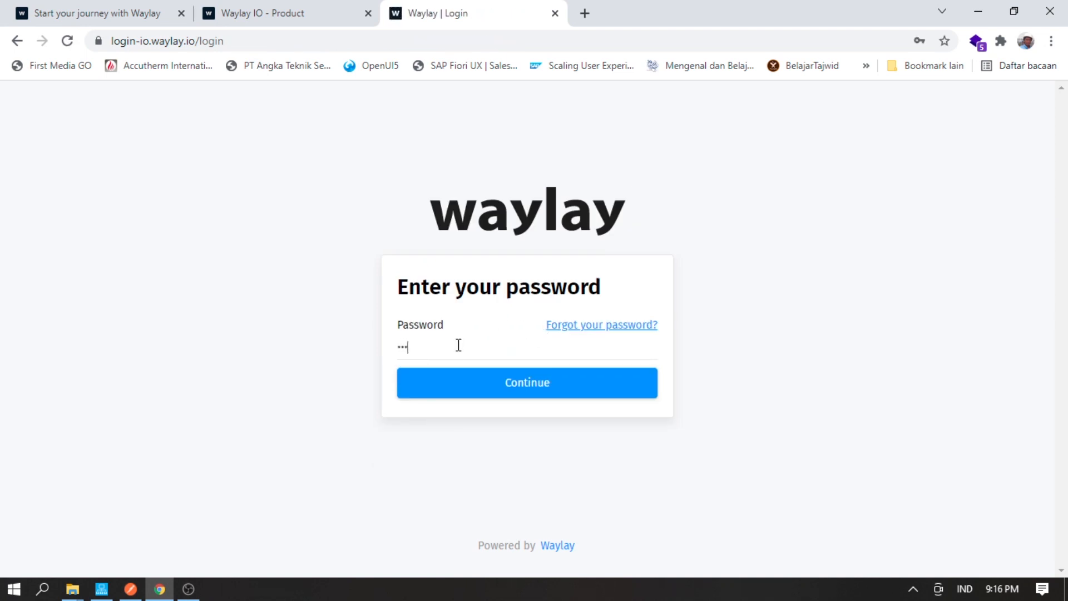
click(466, 383)
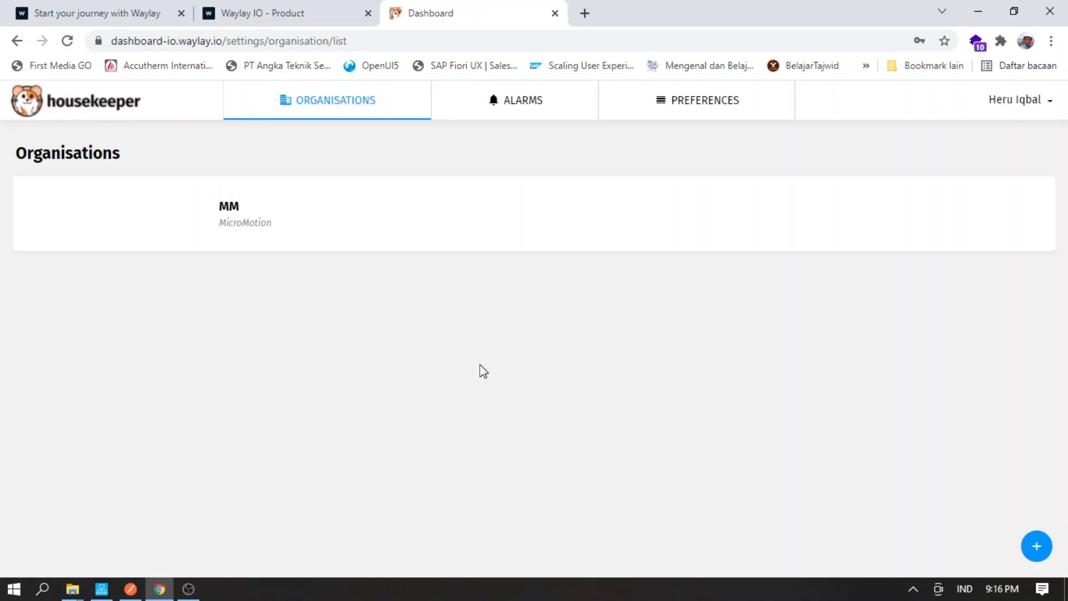
click(226, 216)
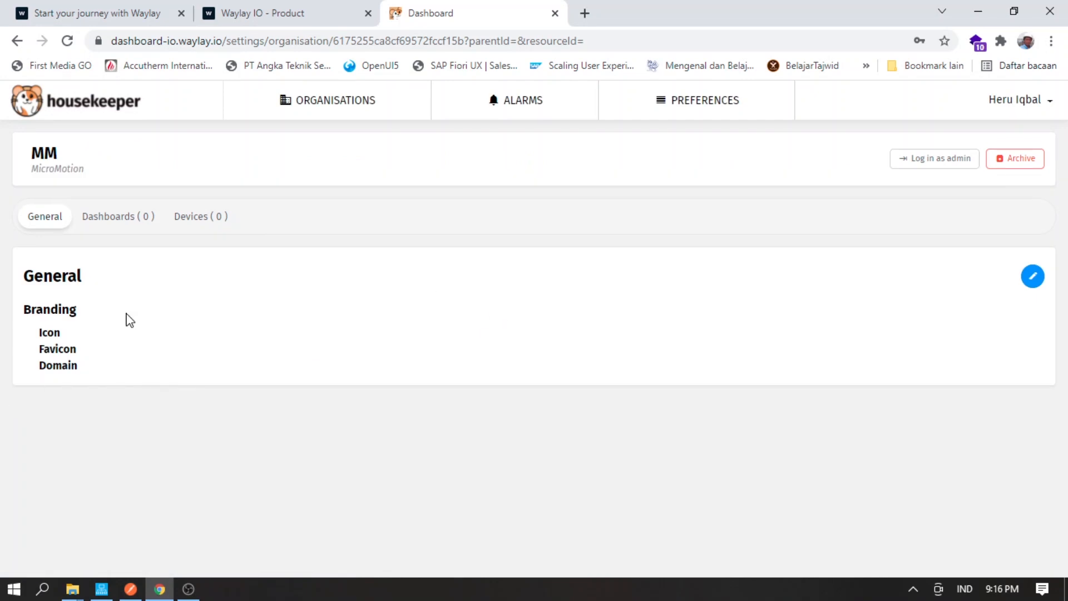
- Log in as admin and start a new group named MicroMotion, leaving its icon link empty
click(910, 162)
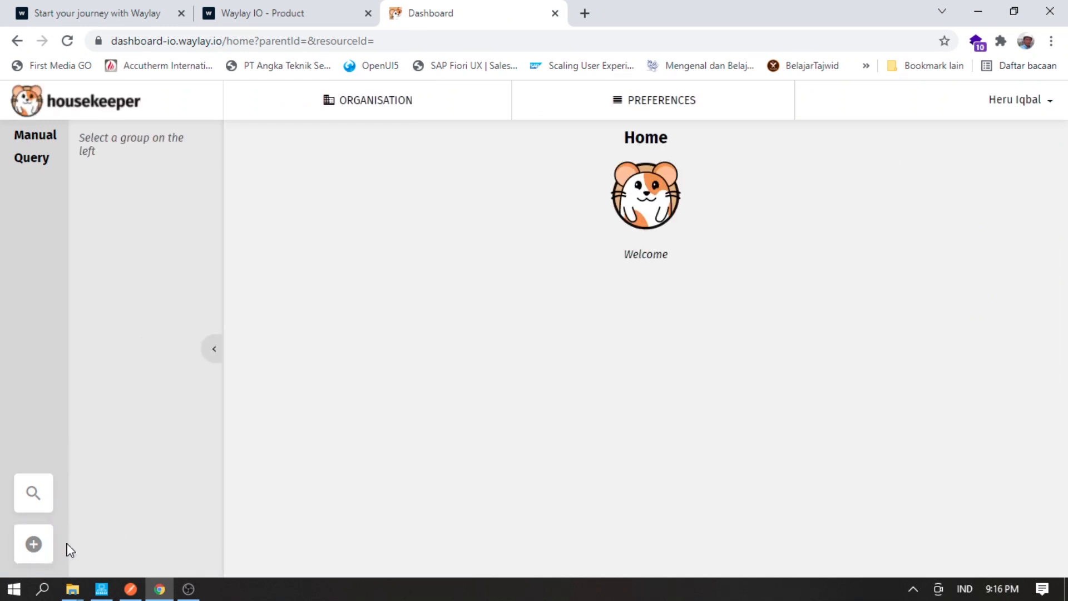
click(32, 546)
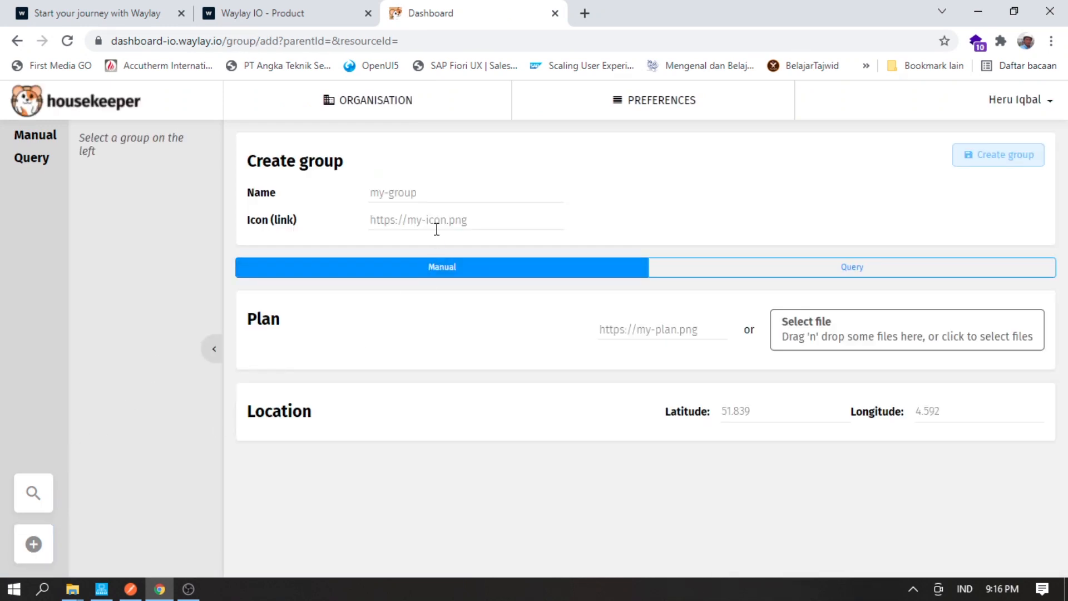
click(431, 194)
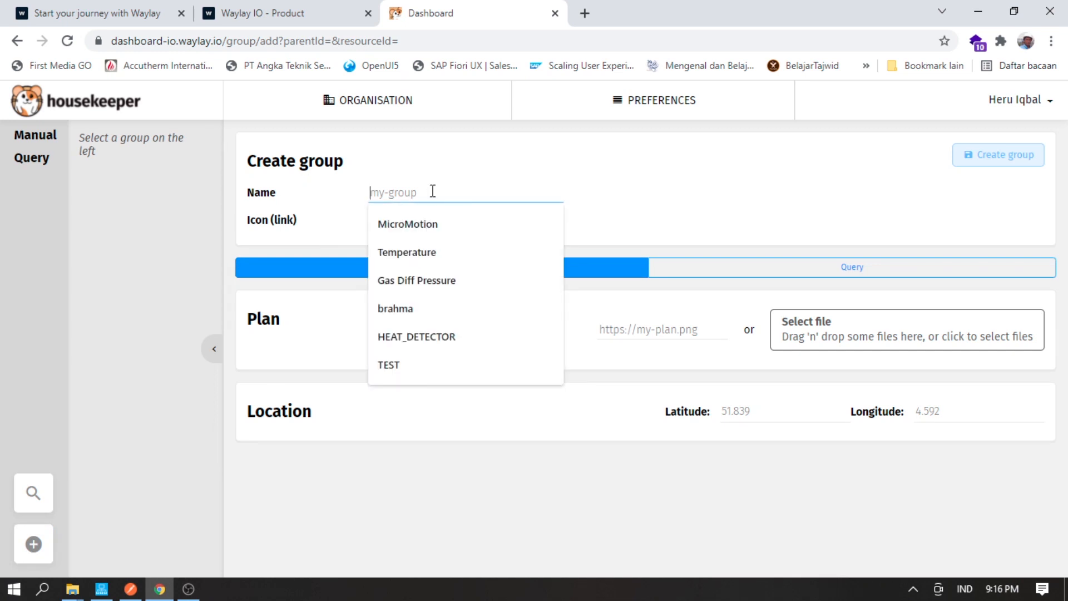
text(Micro)
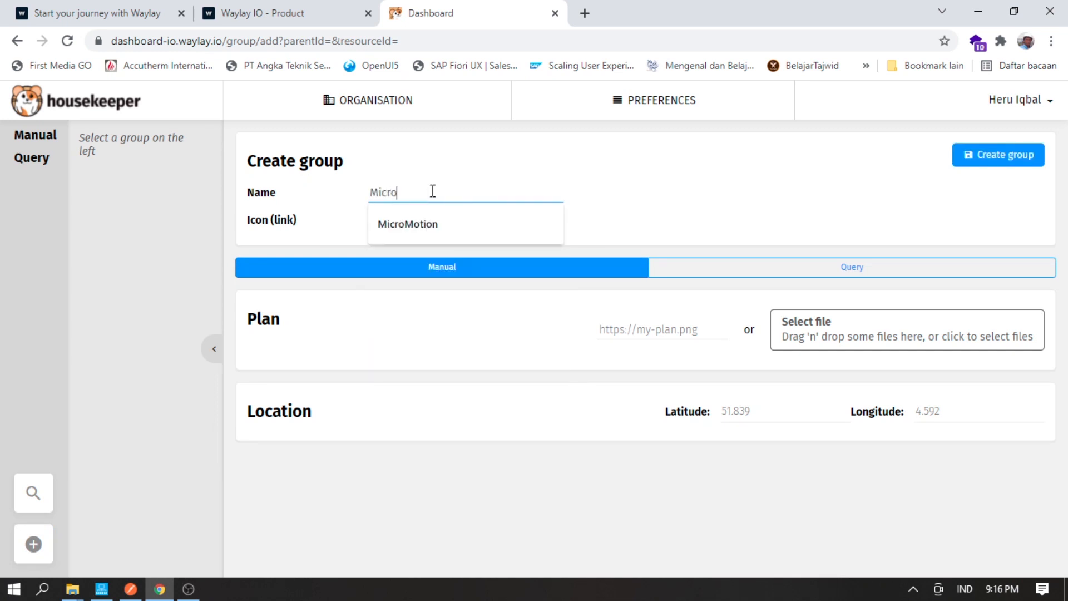
text(Motion)
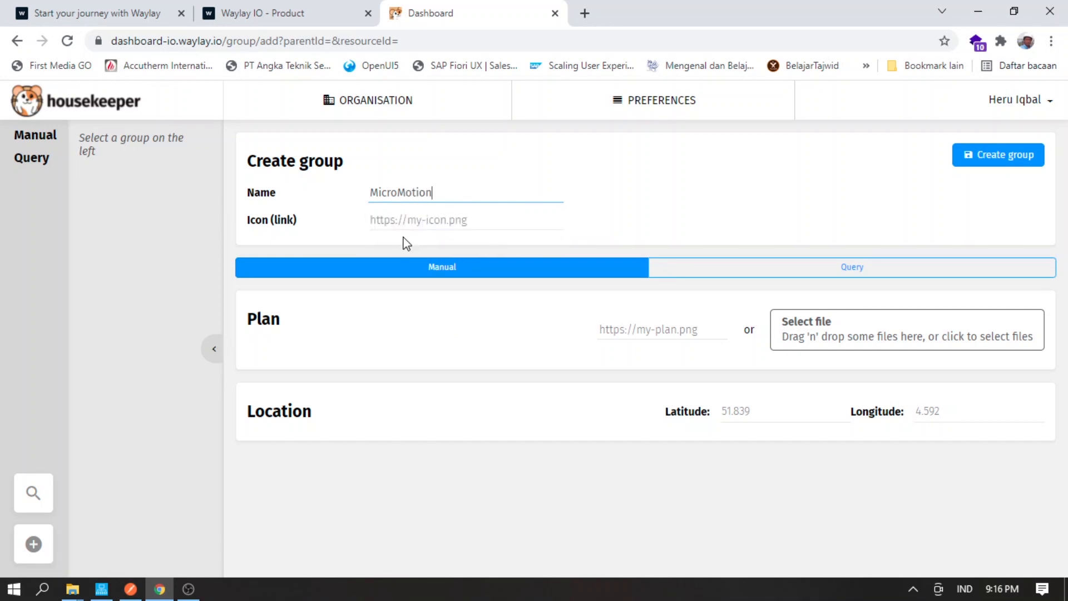
click(397, 217)
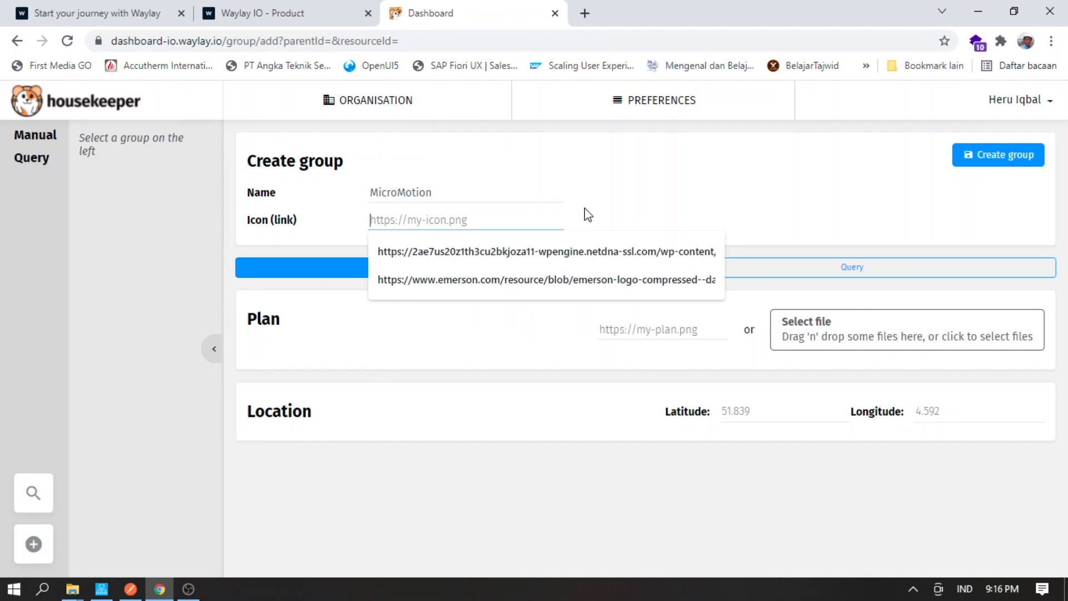
click(599, 173)
click(585, 13)
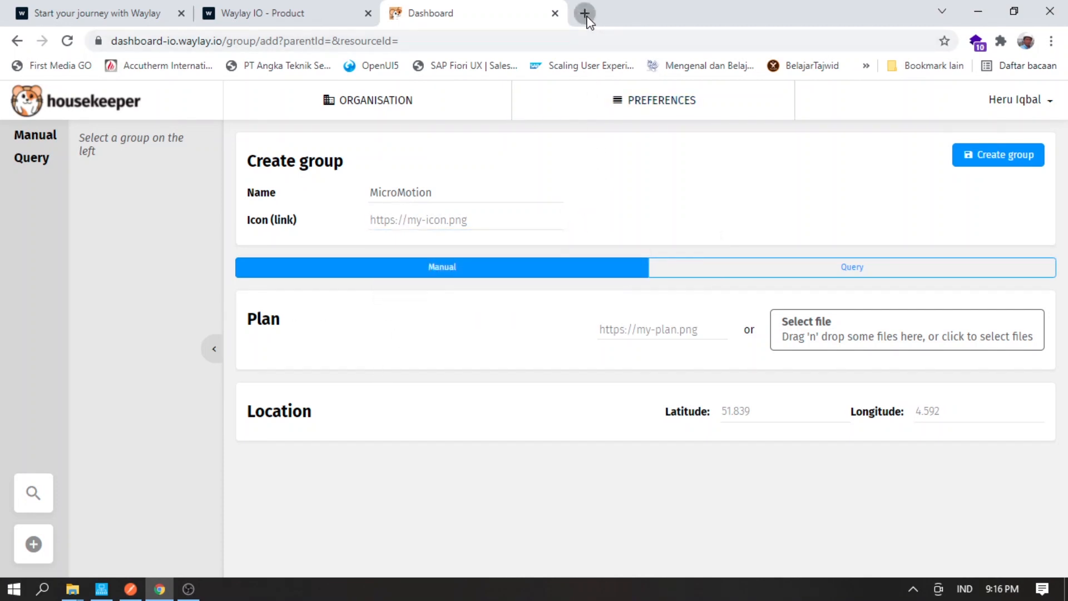
- Search Google Images for 'Micro motion logo'
click(386, 327)
text(M)
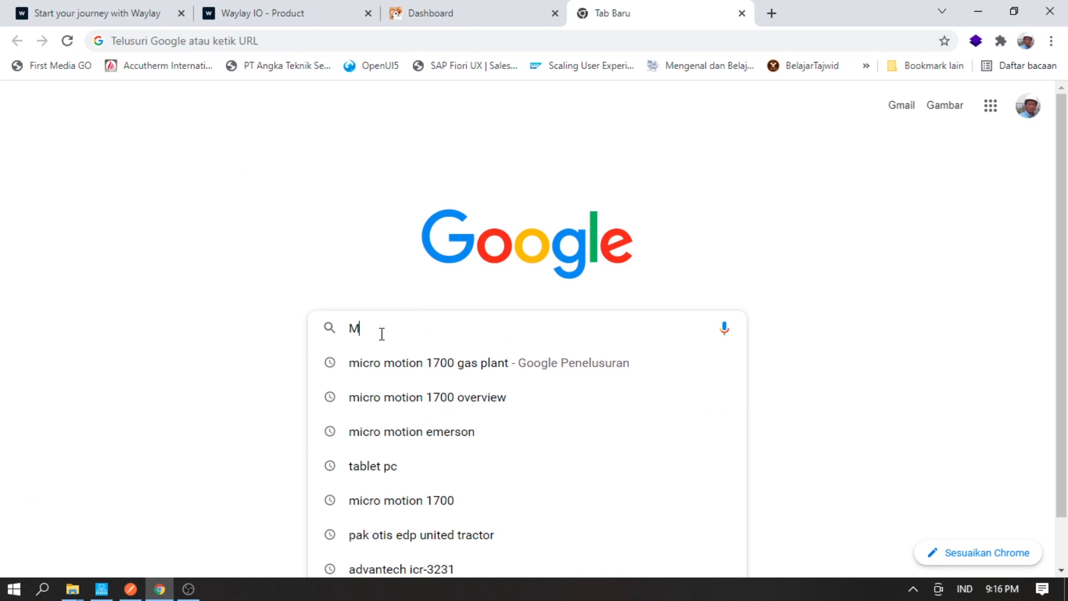
text(ic)
key(Right)
key(BackSpace)
key(BackSpace)
key(BackSpace)
key(BackSpace)
key(BackSpace)
key(BackSpace)
key(BackSpace)
key(BackSpace)
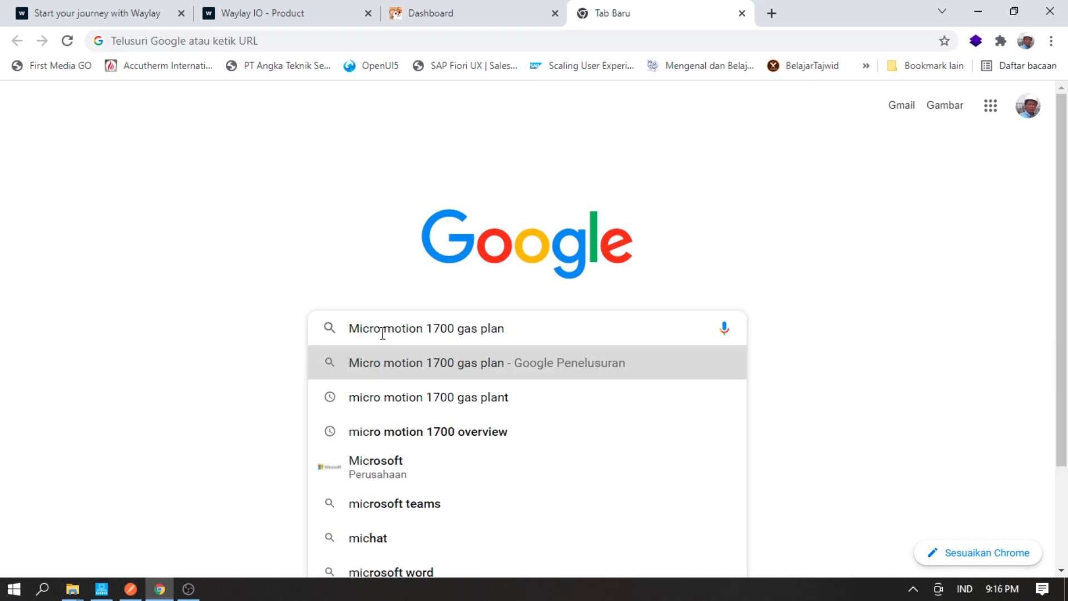
key(BackSpace)
key(BackSpace)
key(BackSpace)
key(BackSpace)
key(BackSpace)
key(BackSpace)
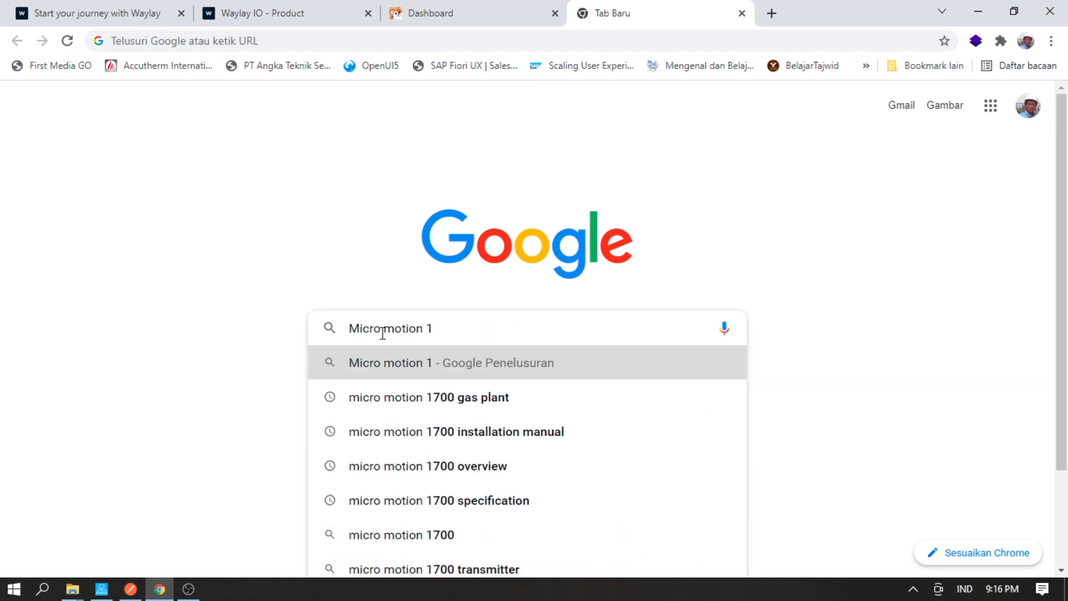
text(logo)
key(Return)
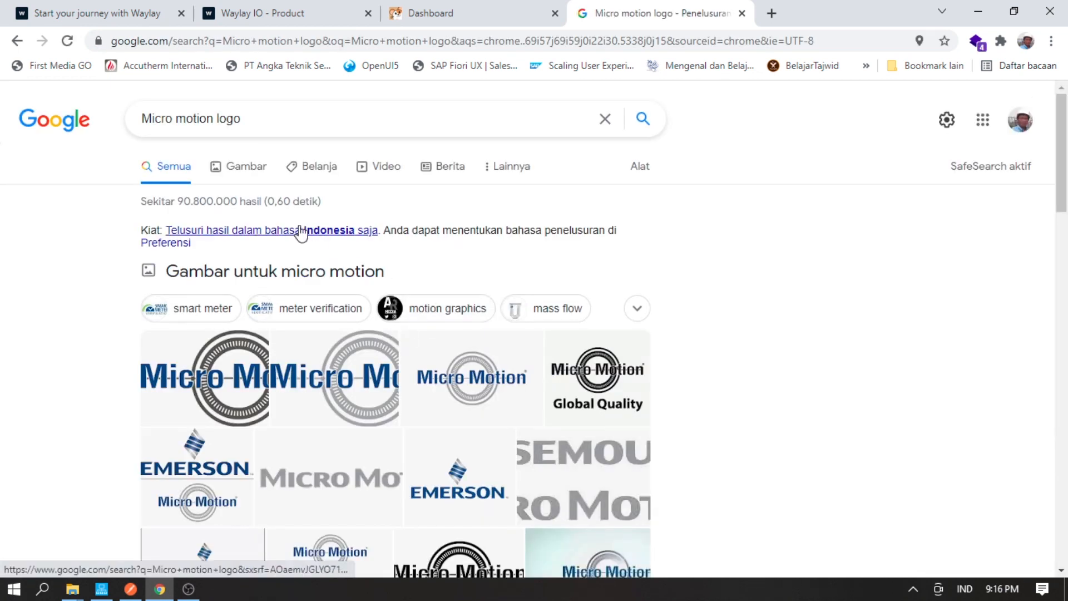
click(257, 169)
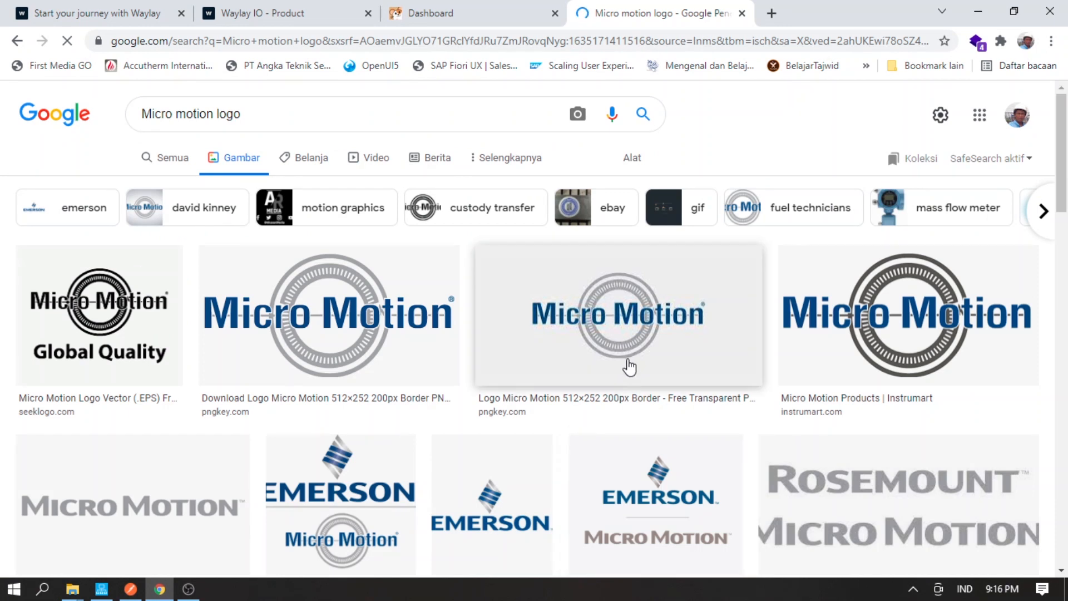
scroll(556, 357, down, 6)
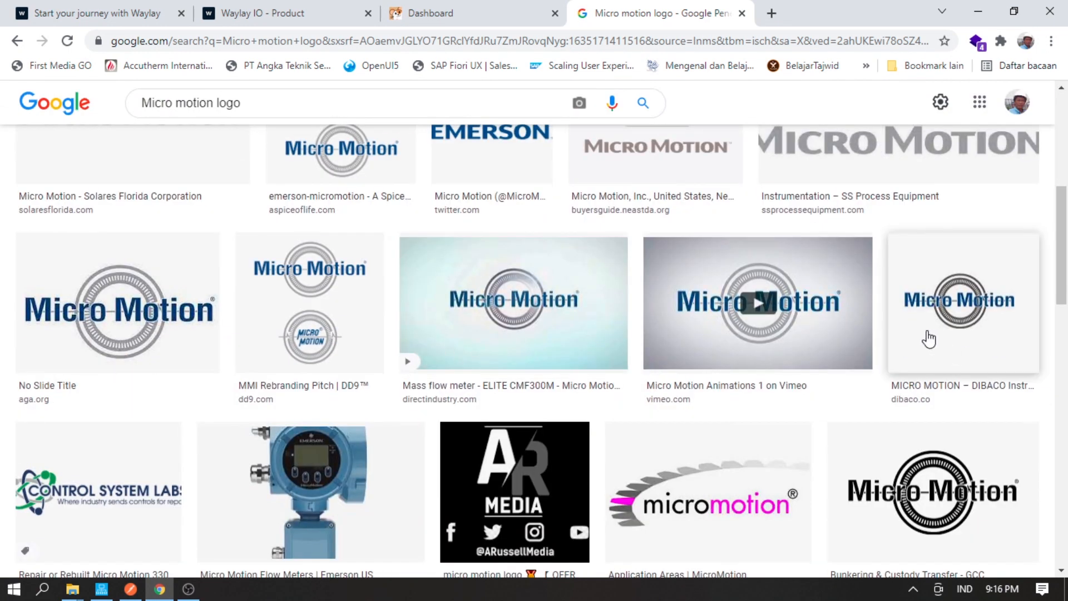
- Copy the address of a Micro Motion logo image and return to the Create group form
right_click(929, 338)
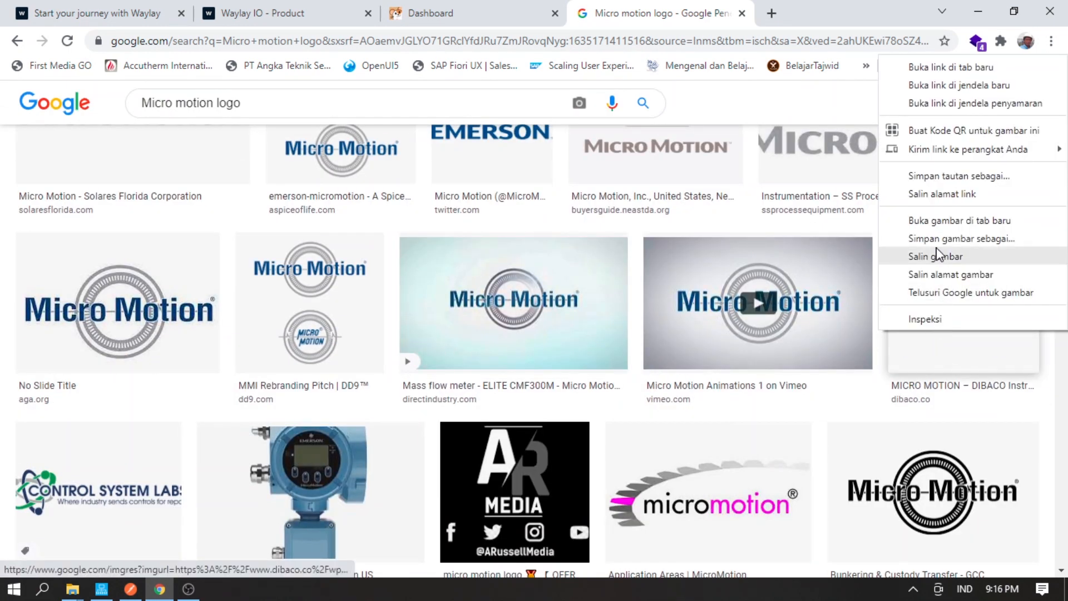
click(938, 226)
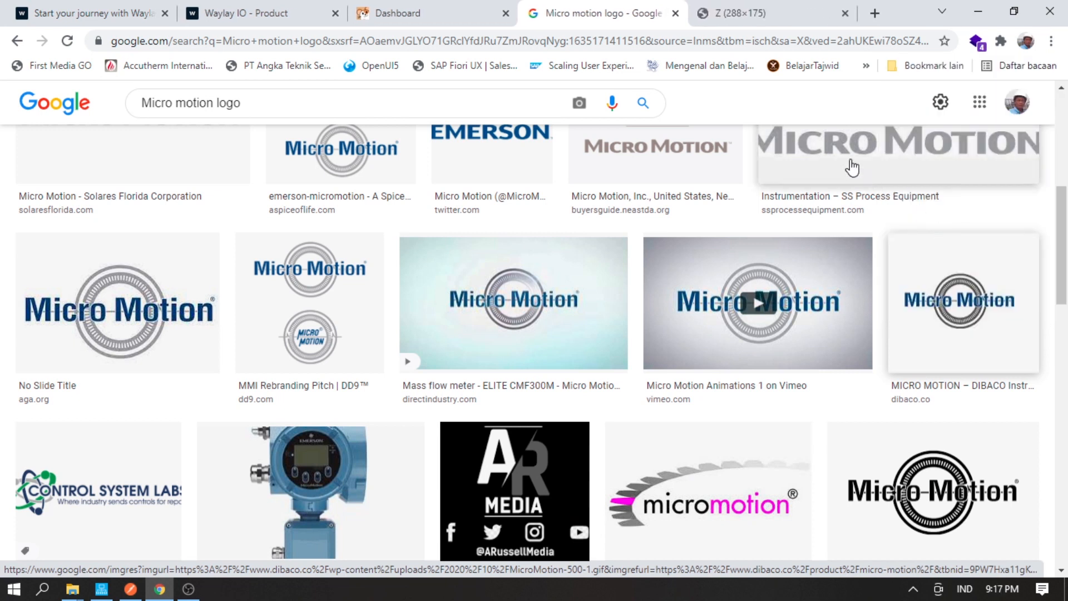
click(766, 14)
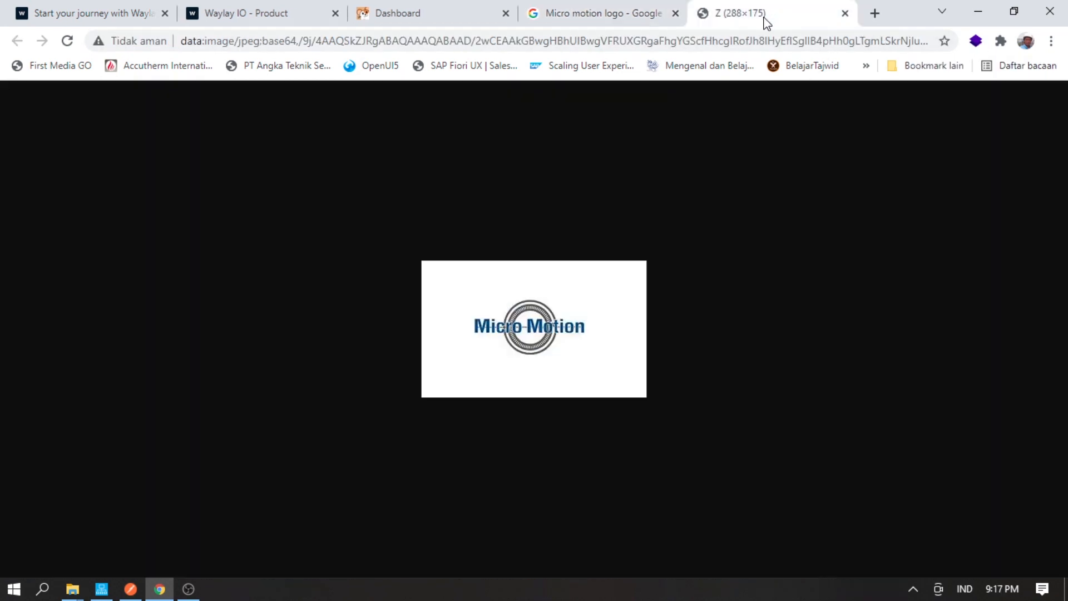
click(634, 16)
right_click(997, 313)
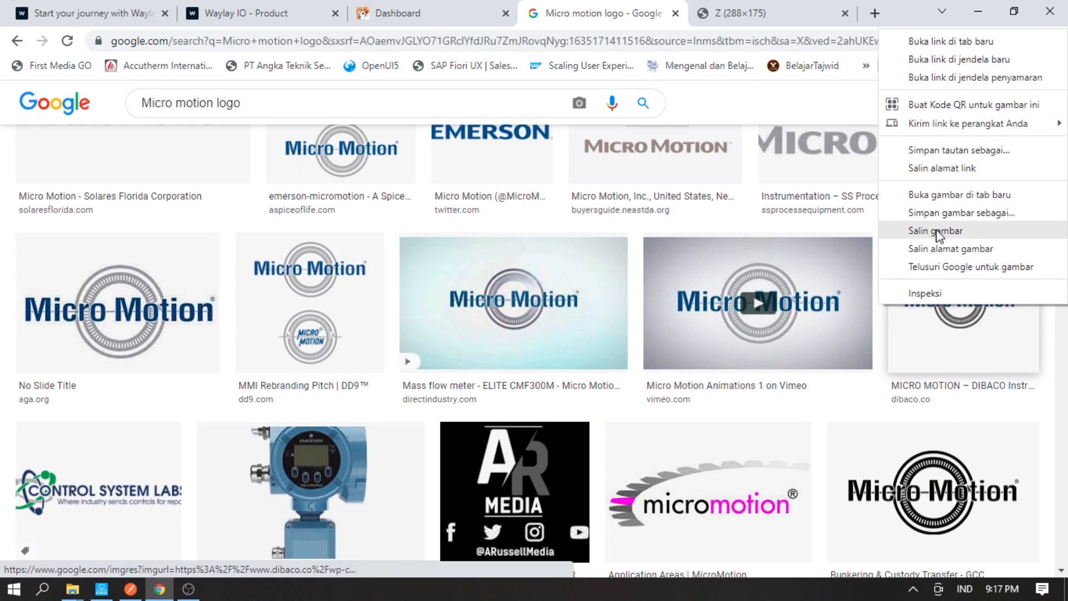
click(949, 254)
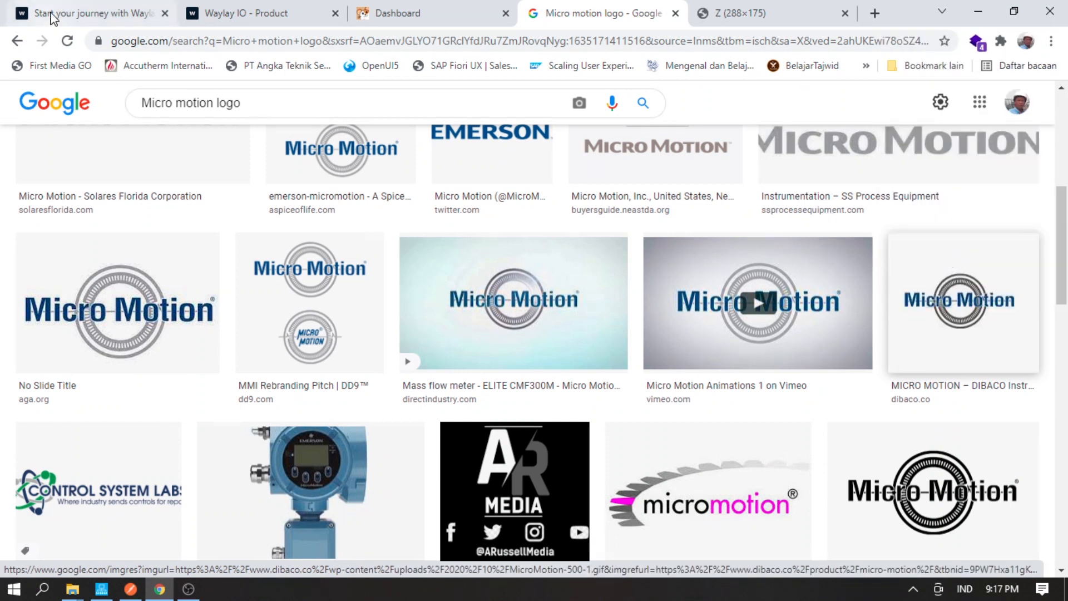
click(384, 13)
- Paste the copied logo address into the MicroMotion group's icon link field
click(424, 214)
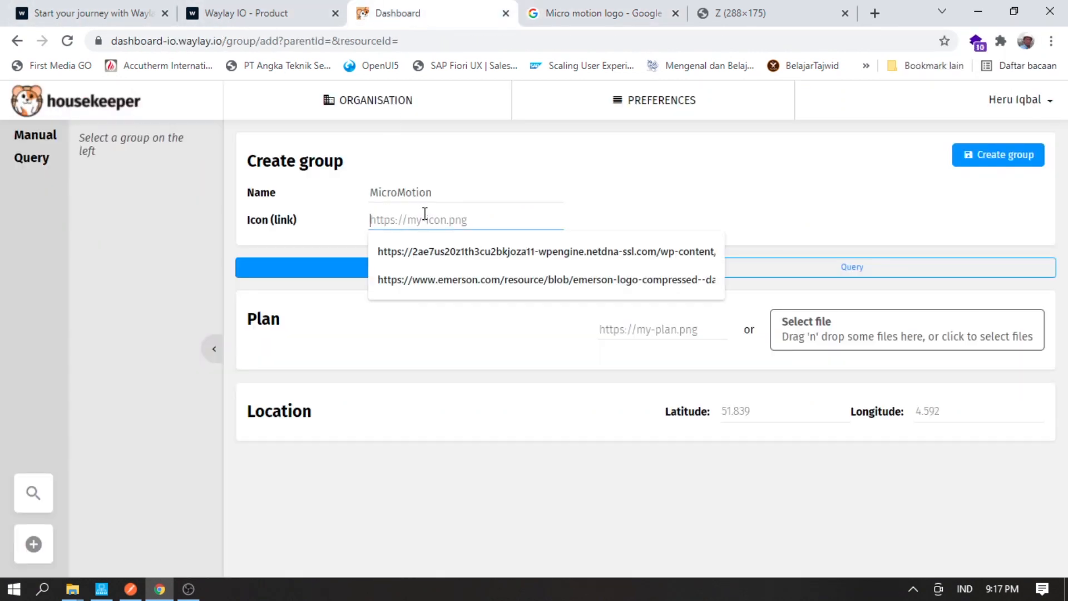
key(ctrl+v)
key(Tab)
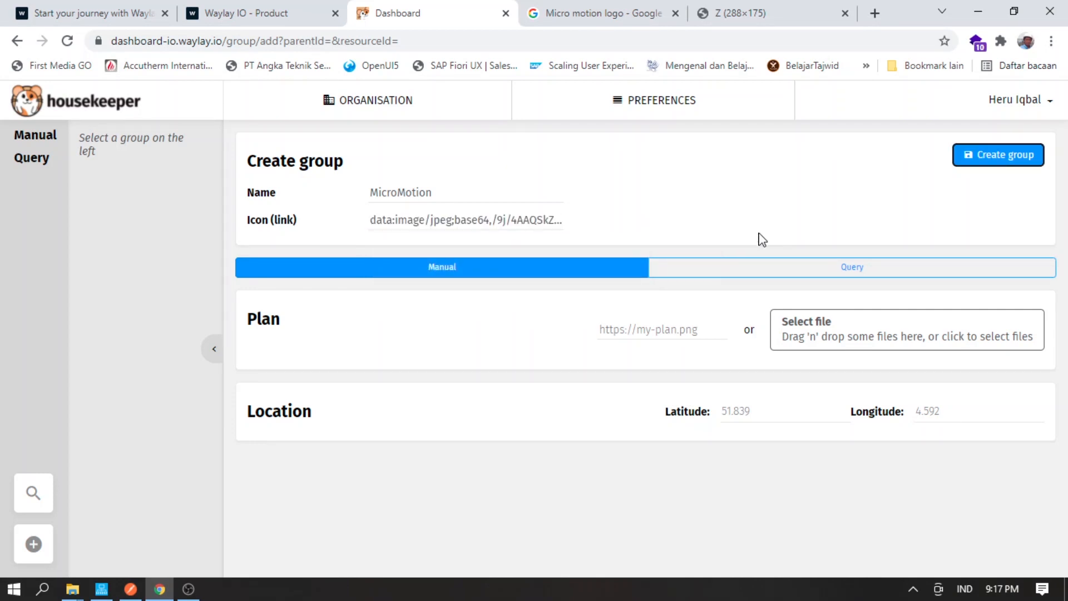
click(743, 237)
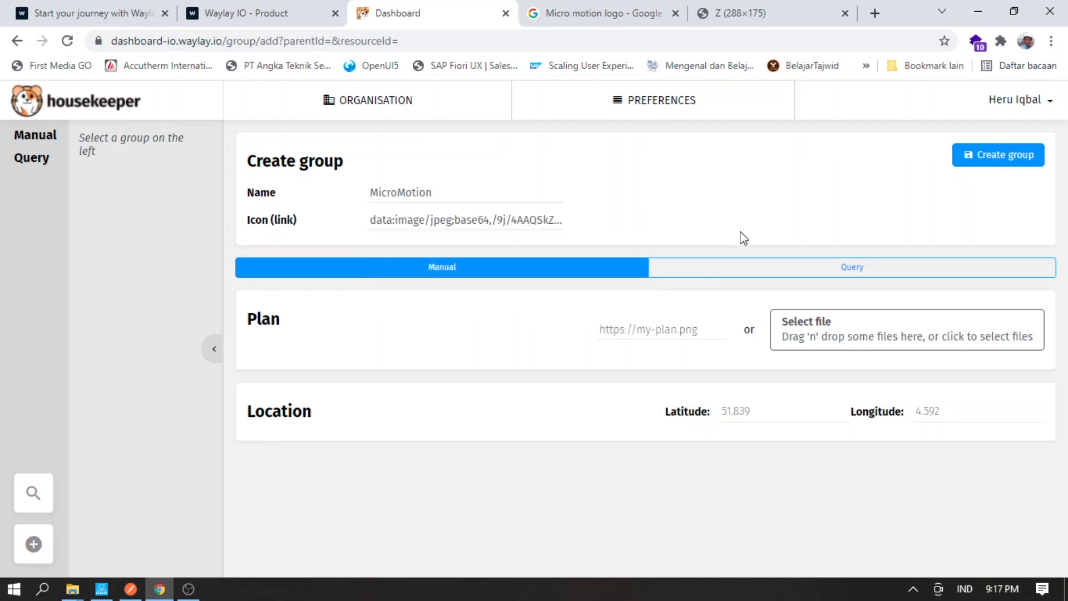
click(619, 328)
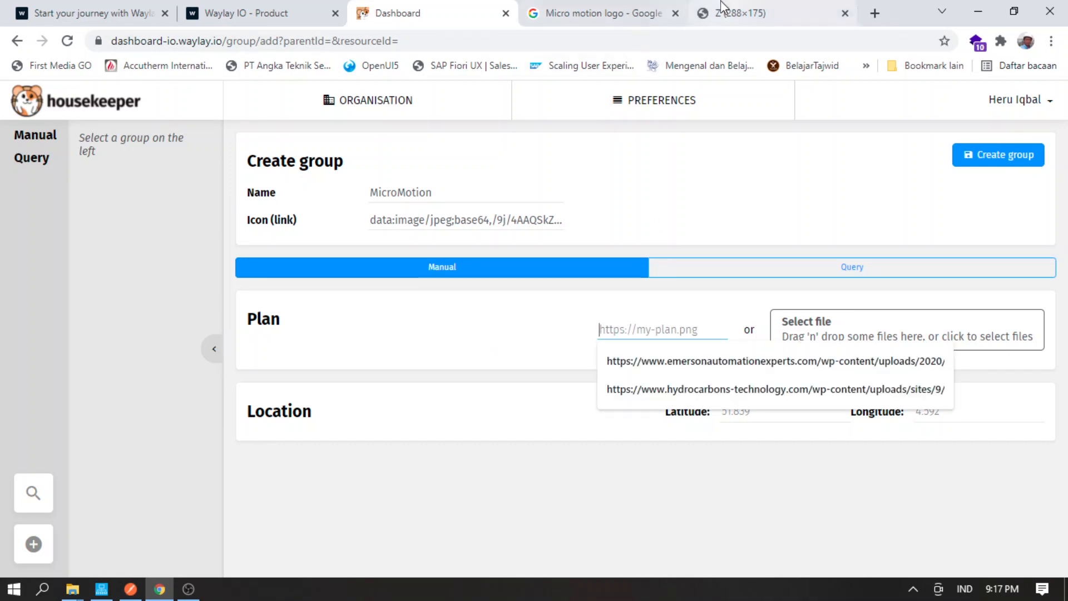
click(612, 14)
- Search Google Images for 'sumur gas sumatera' and browse the results
triple_click(251, 109)
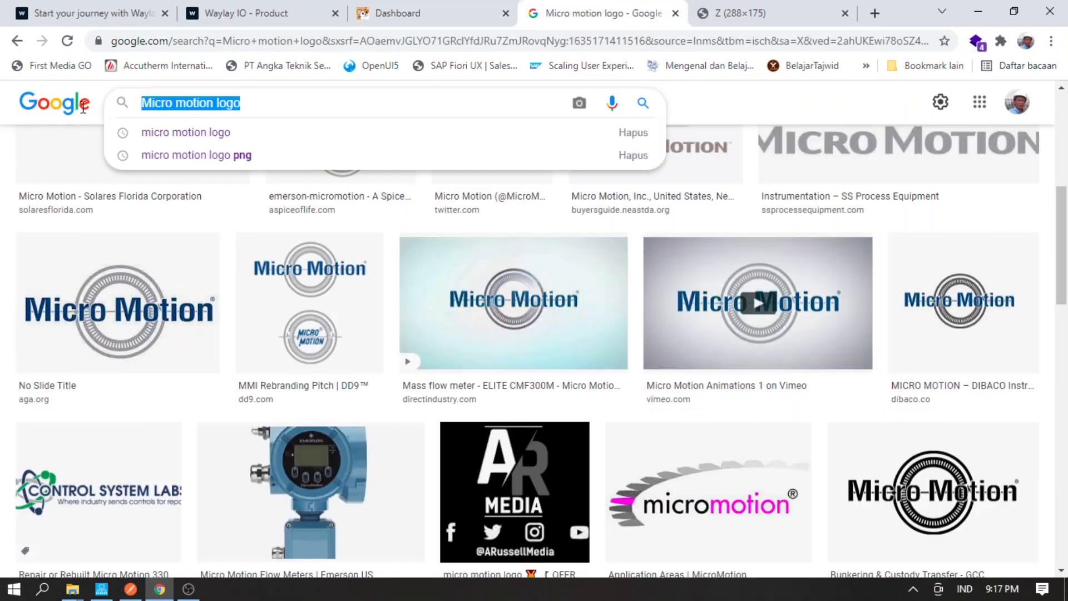
text(Gas )
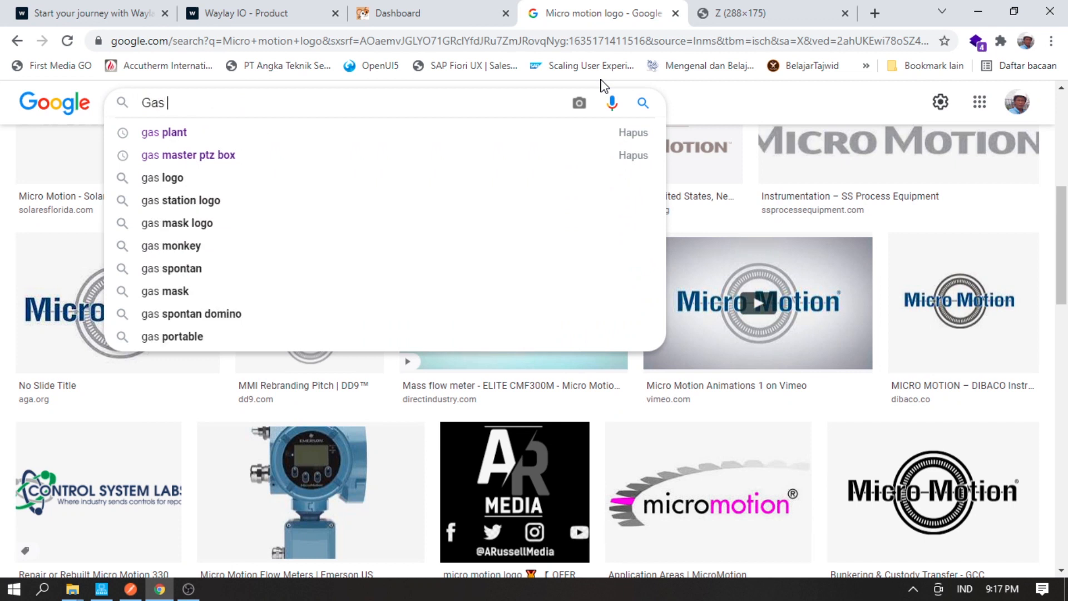
text(Sumur)
key(Down)
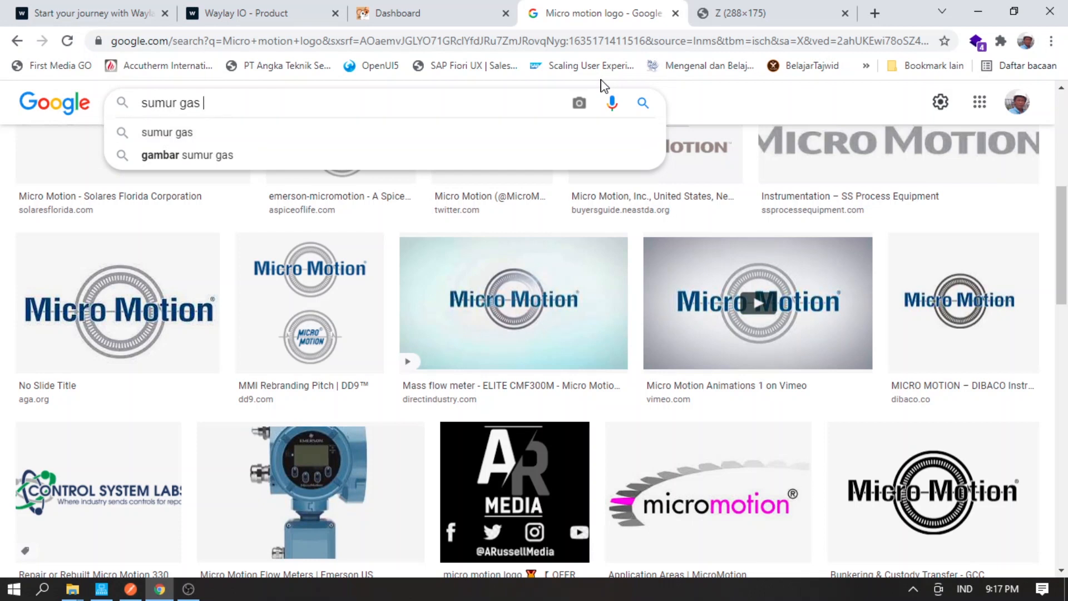
text(sumate)
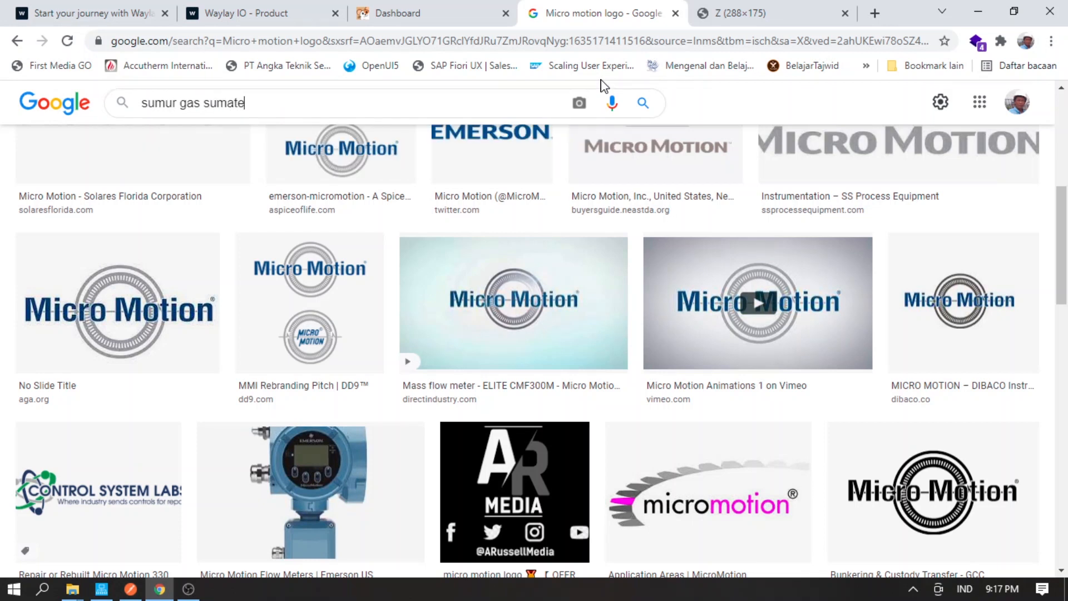
text(ra)
click(641, 104)
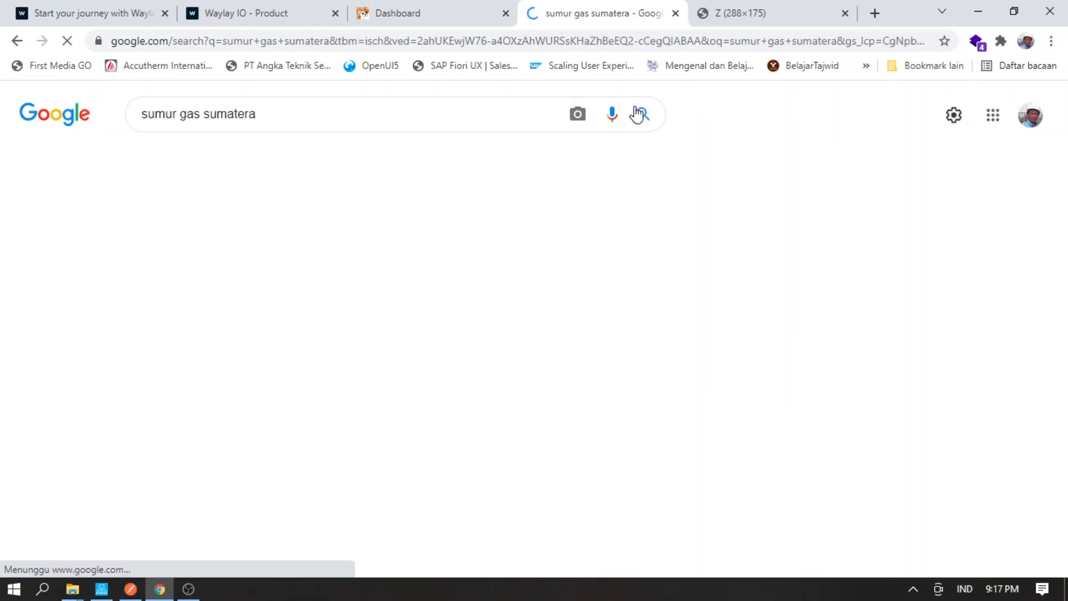
scroll(543, 255, down, 3)
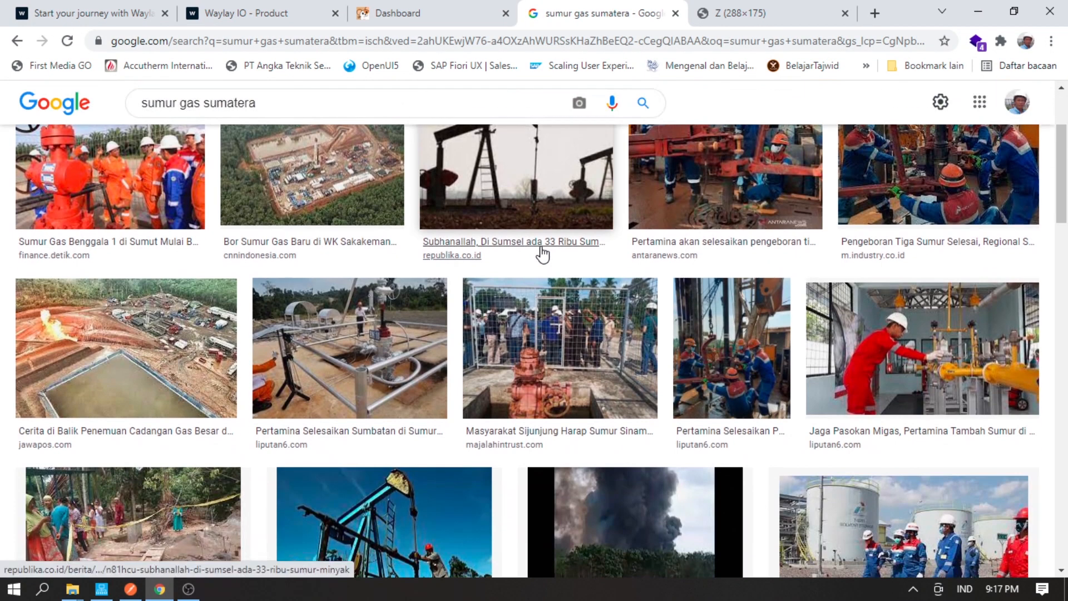
scroll(527, 258, down, 7)
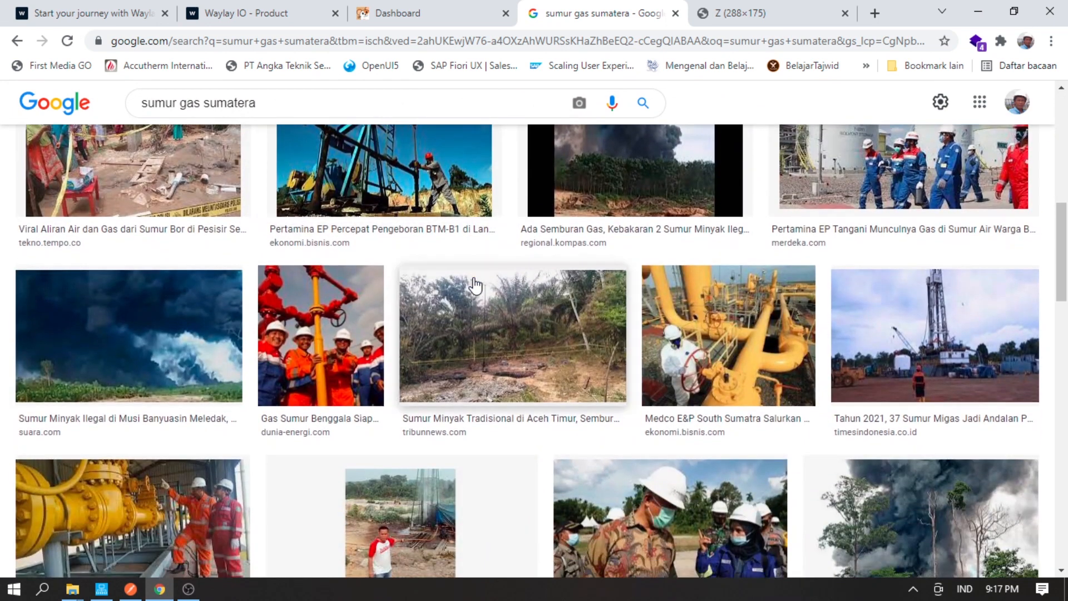
scroll(475, 285, down, 3)
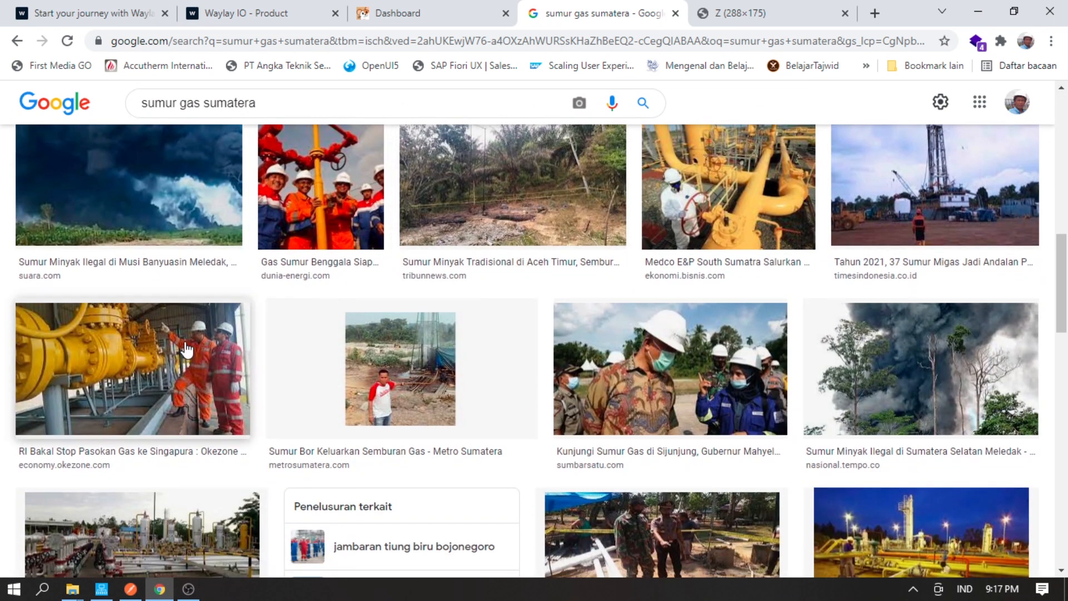
scroll(186, 350, down, 4)
- Copy the image address of the Medco gas facility photo
click(828, 360)
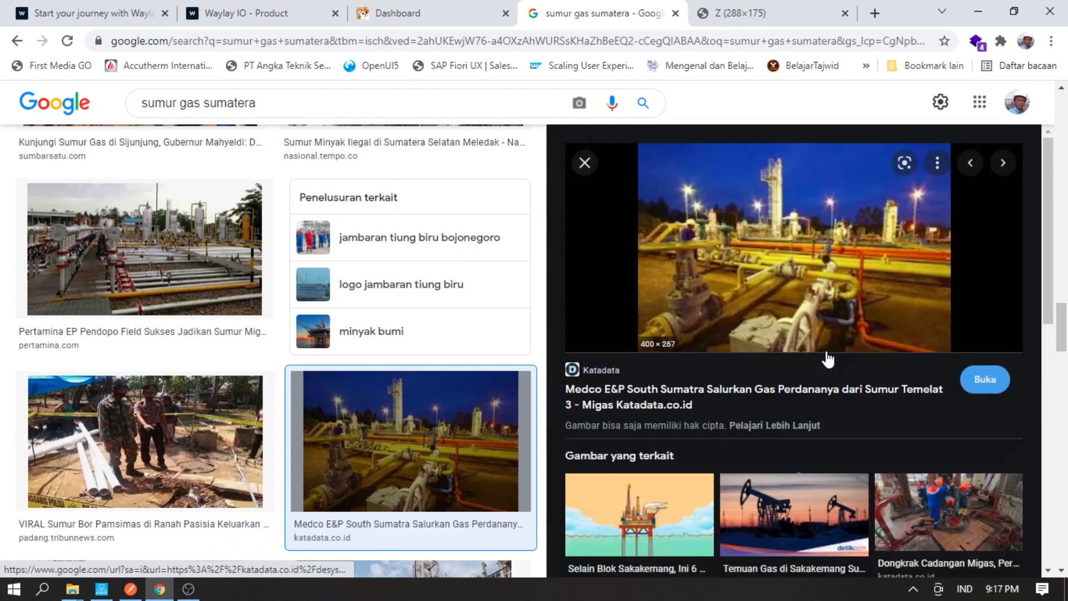
right_click(697, 305)
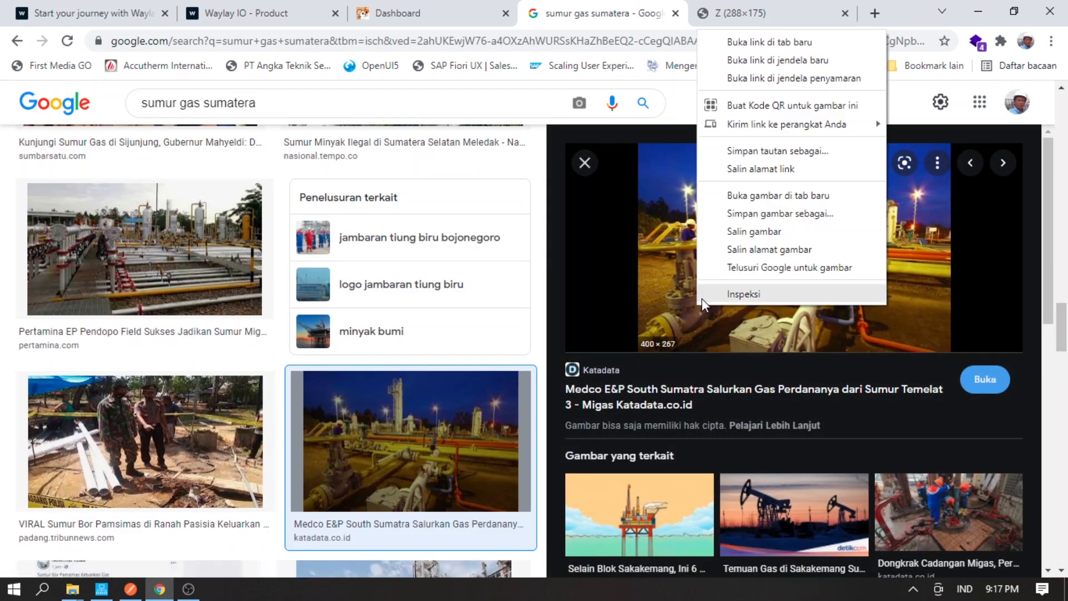
click(770, 249)
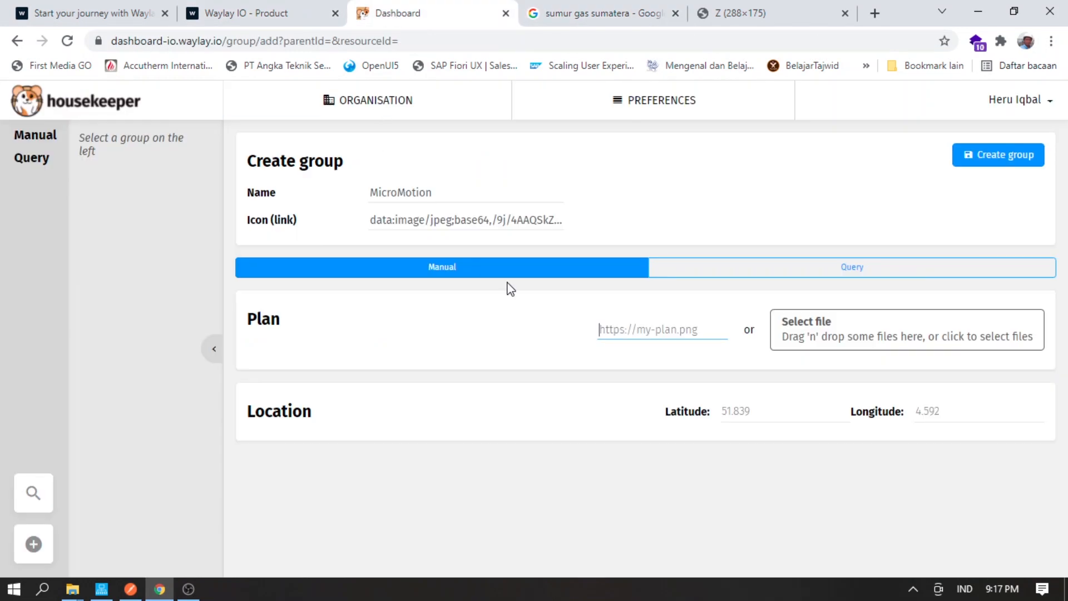
- Paste the copied Katadata image link into the group's Plan field
click(602, 330)
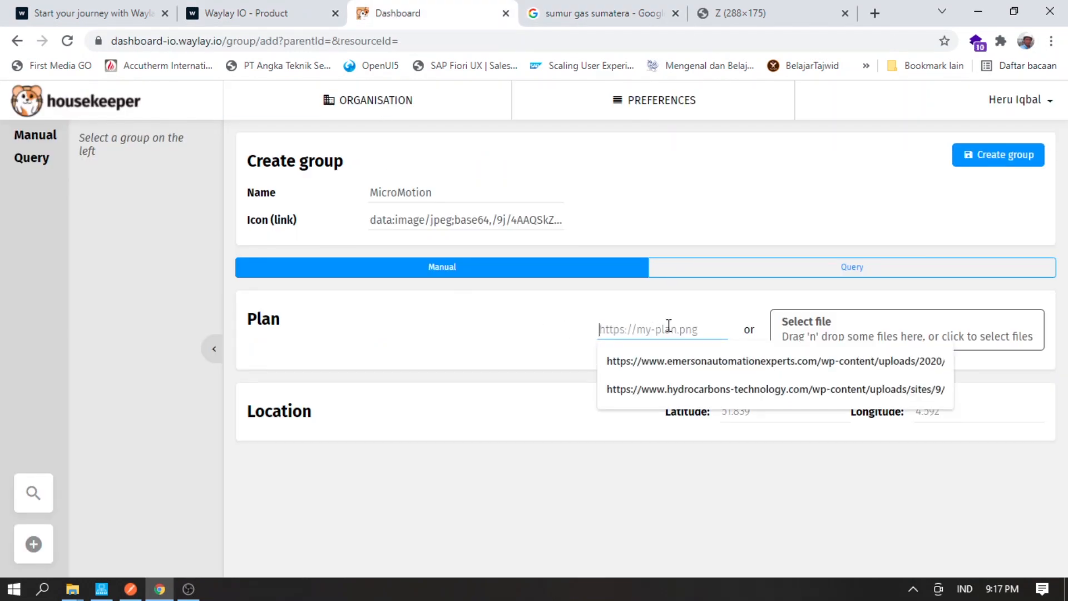
key(ctrl+v)
key(Tab)
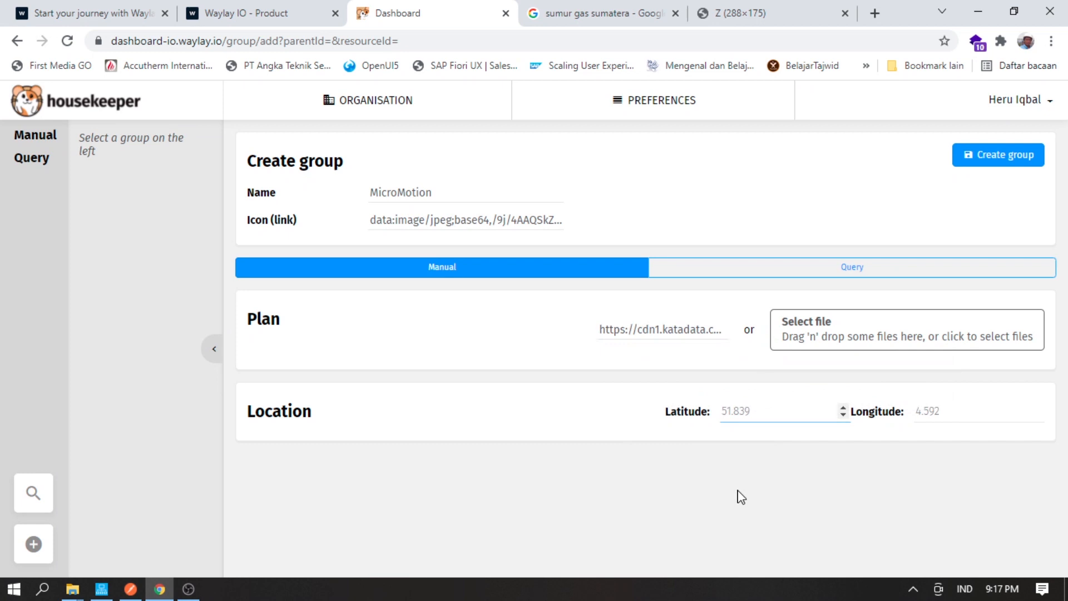
click(875, 14)
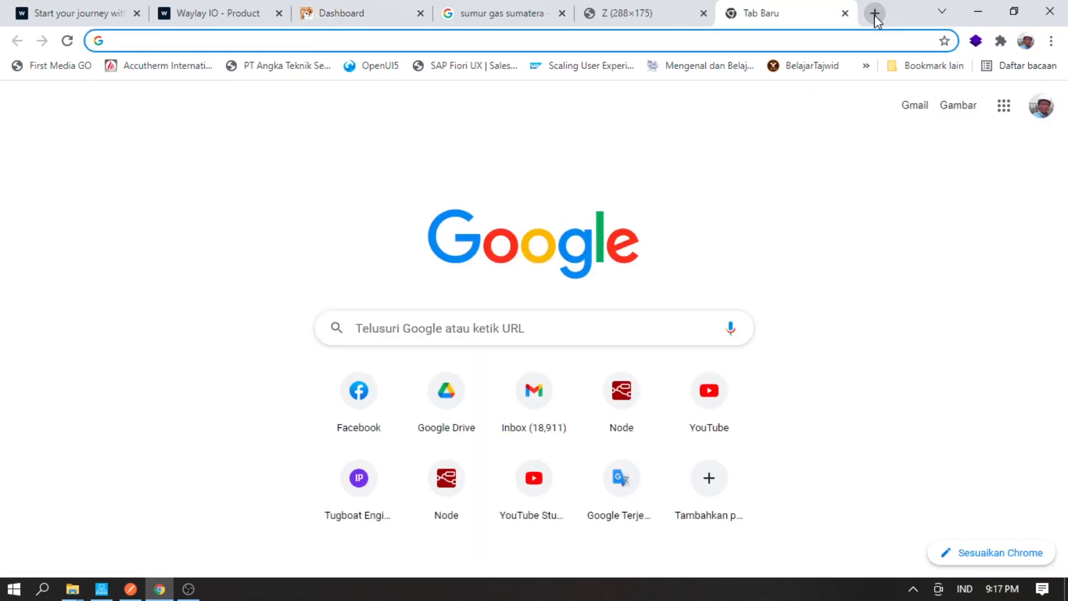
- Find PT Pertamina Gas - Head Office in Google Maps
text(maps)
key(Return)
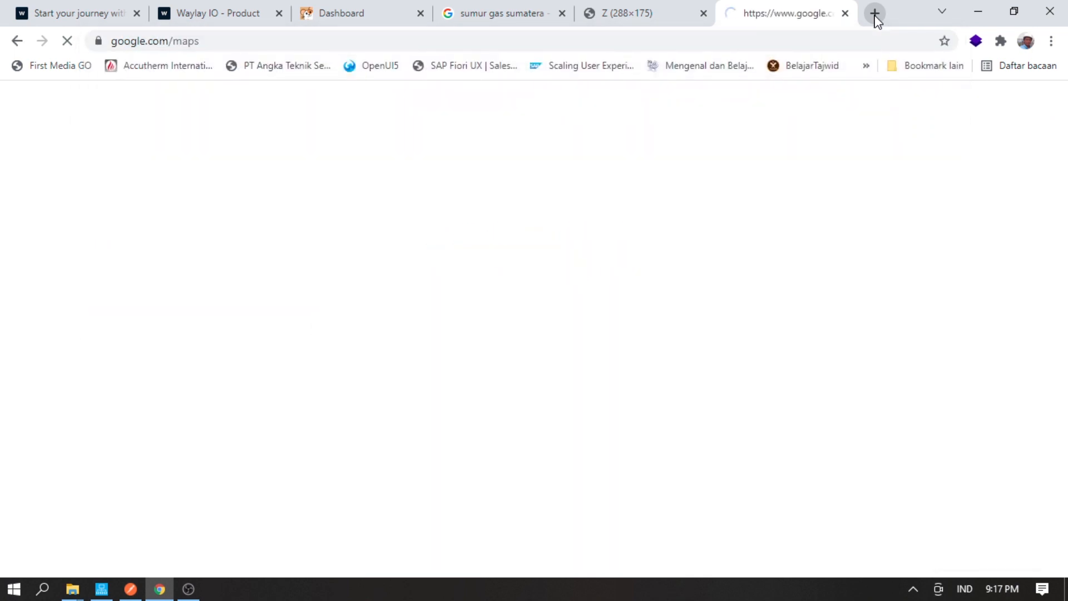
text(Medcon)
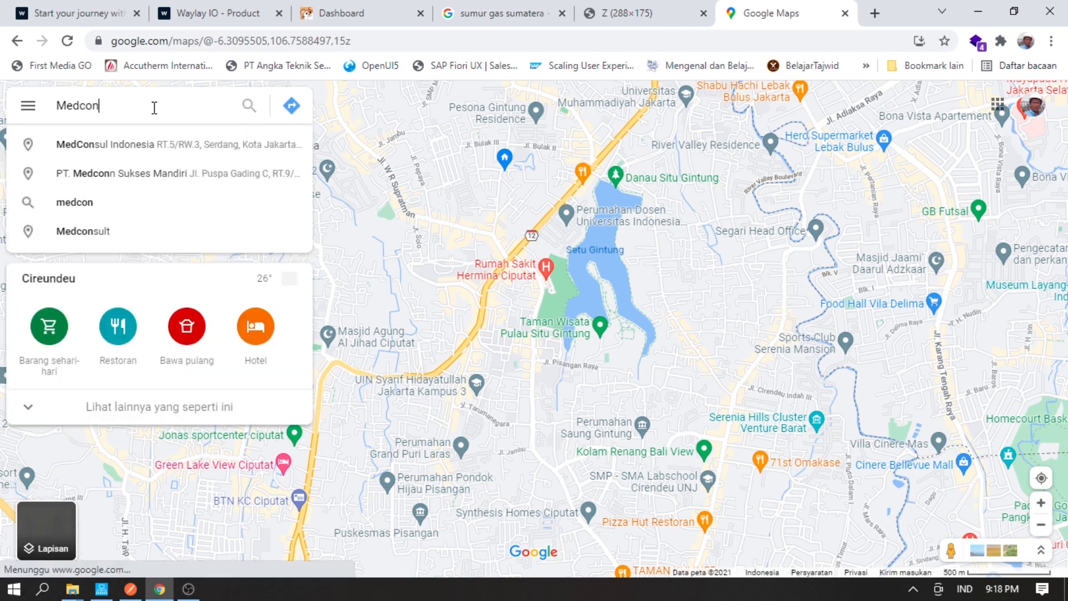
click(125, 179)
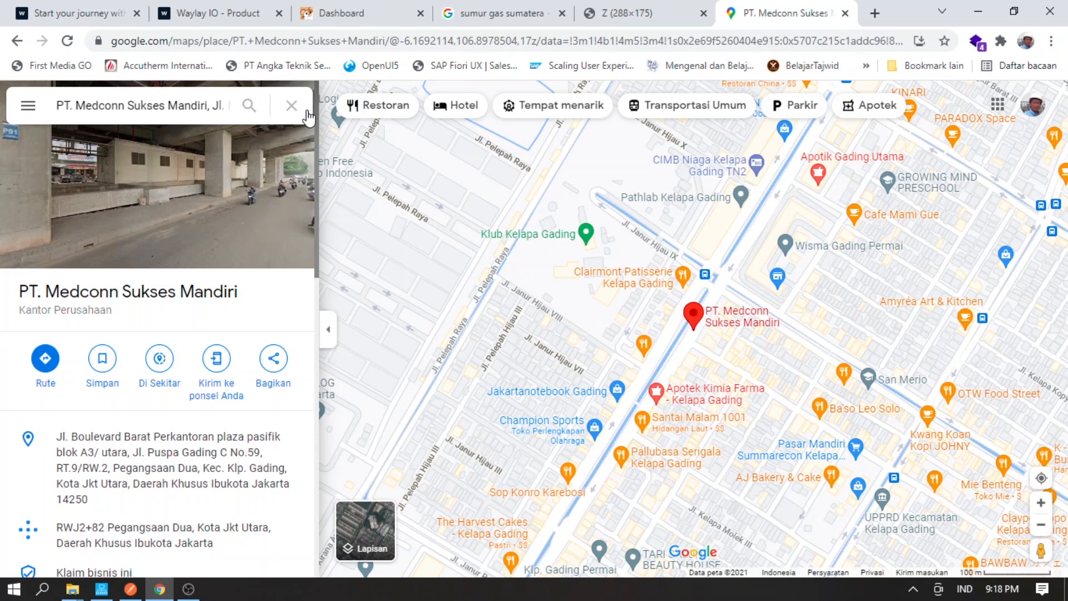
click(291, 105)
text(Pertam)
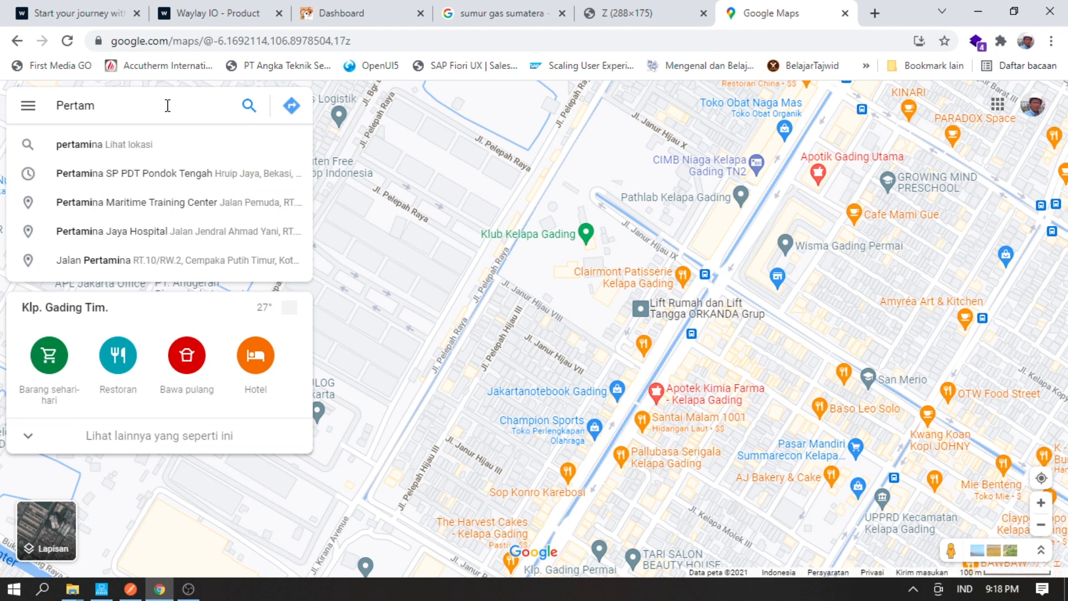
text(ia Gas)
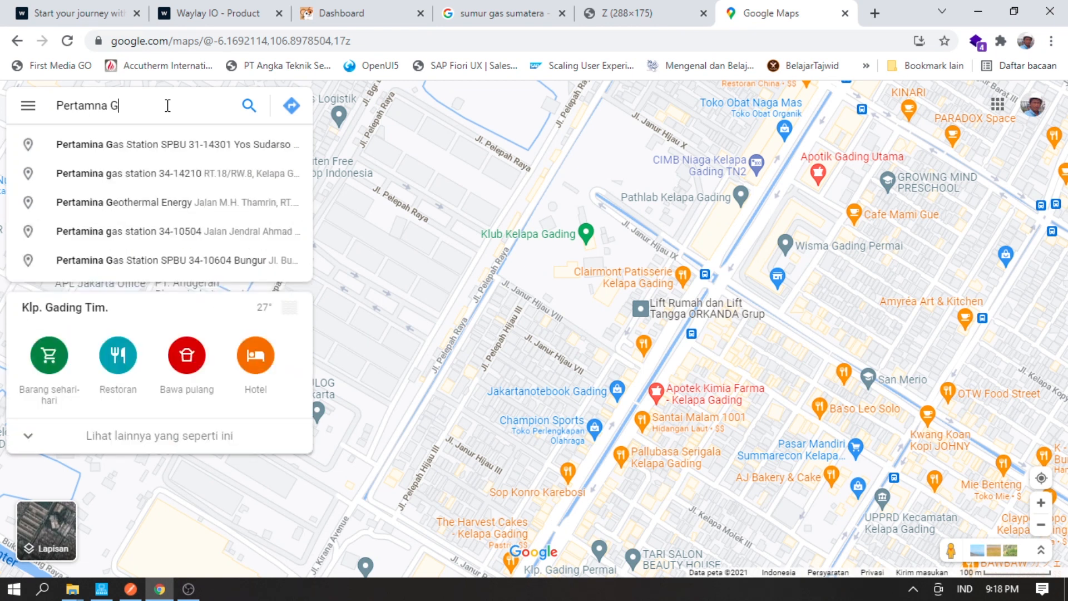
key(Return)
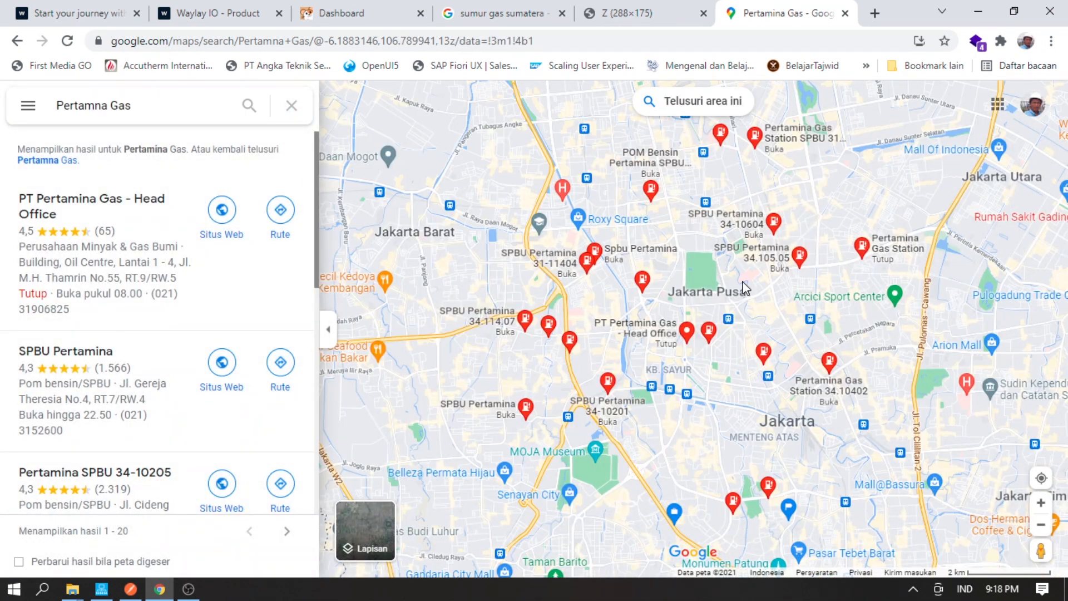
mouse_move(709, 332)
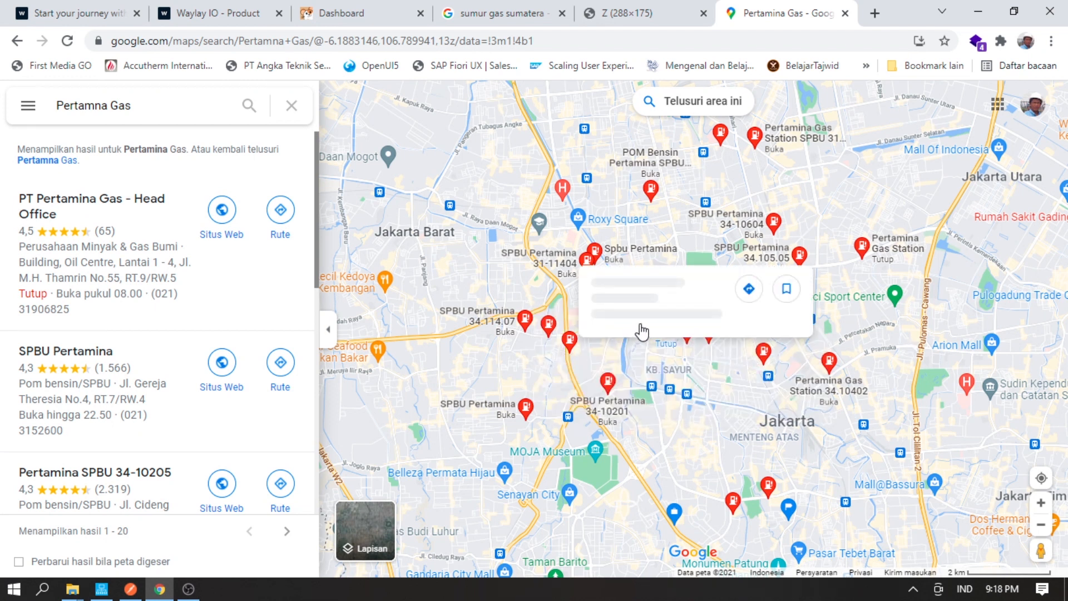
mouse_move(649, 365)
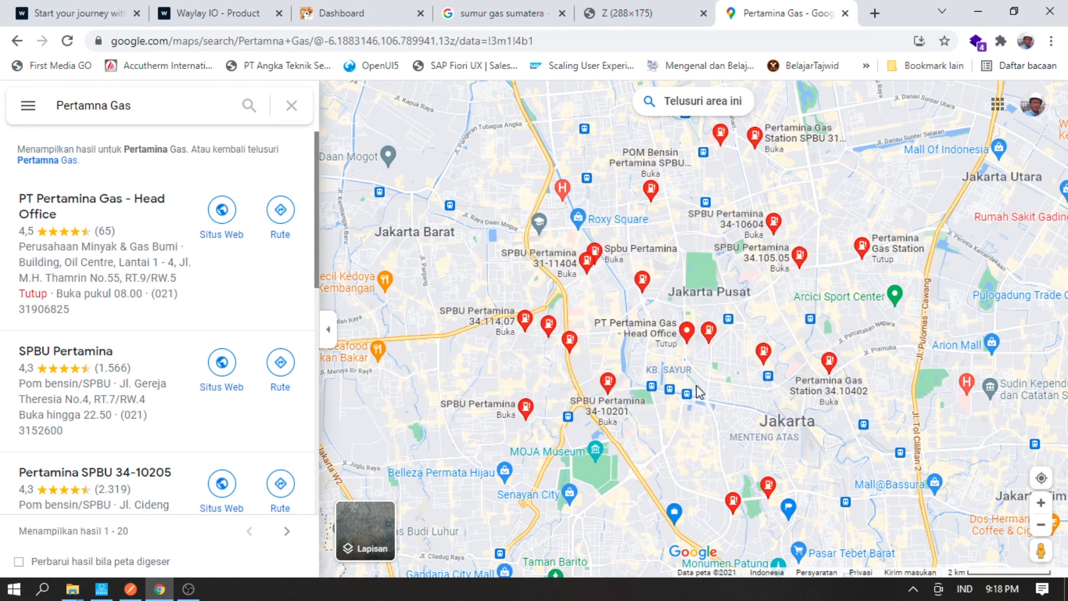
scroll(690, 344, up, 2)
scroll(690, 343, up, 1)
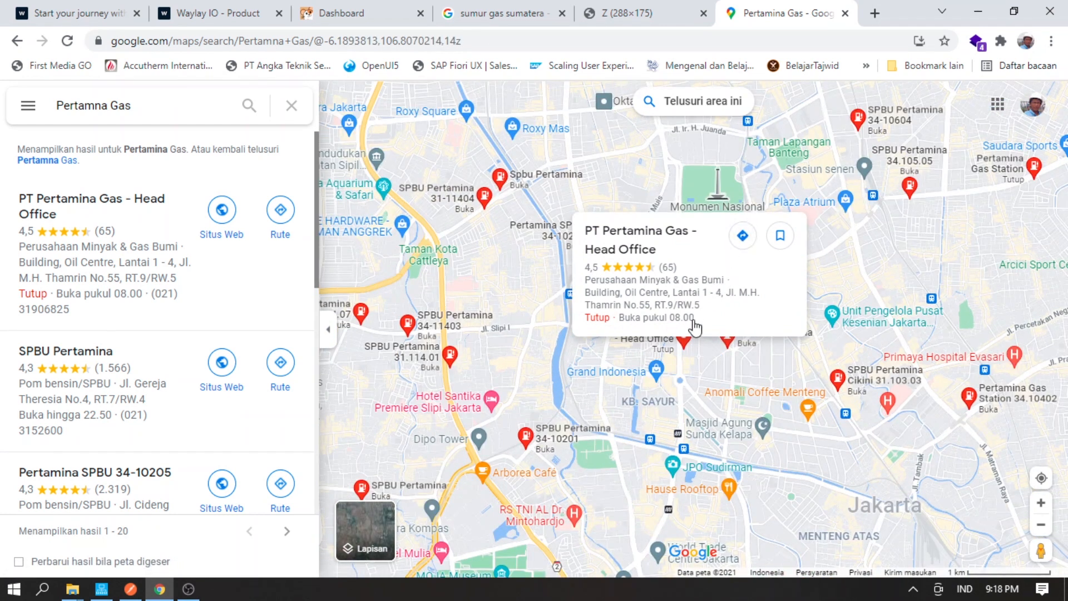
click(684, 340)
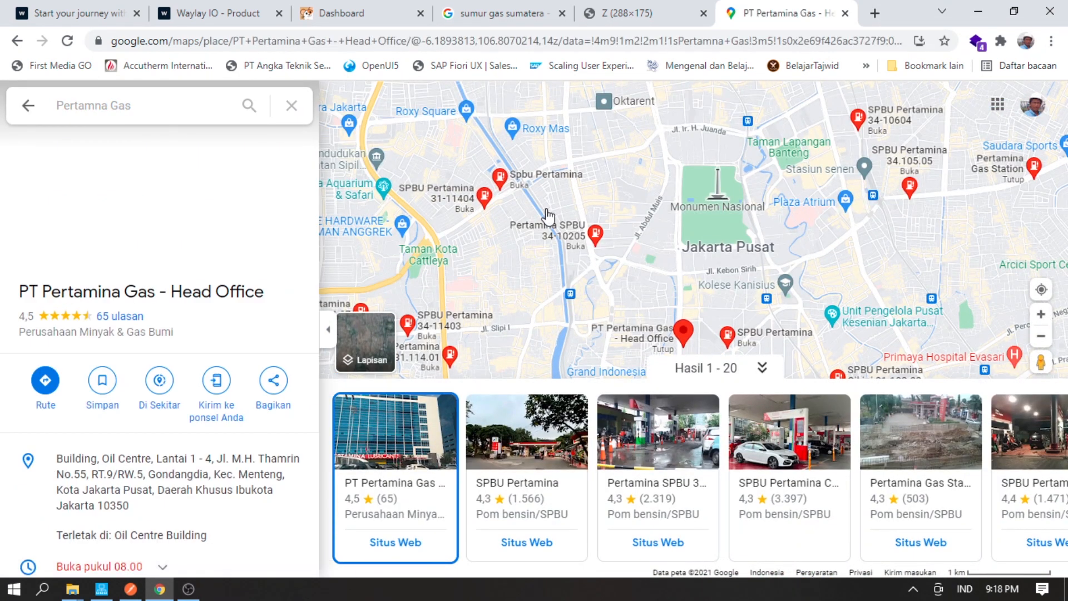
- Copy latitude -6.1893813 from the Maps URL into the group's Latitude field
click(425, 41)
click(438, 44)
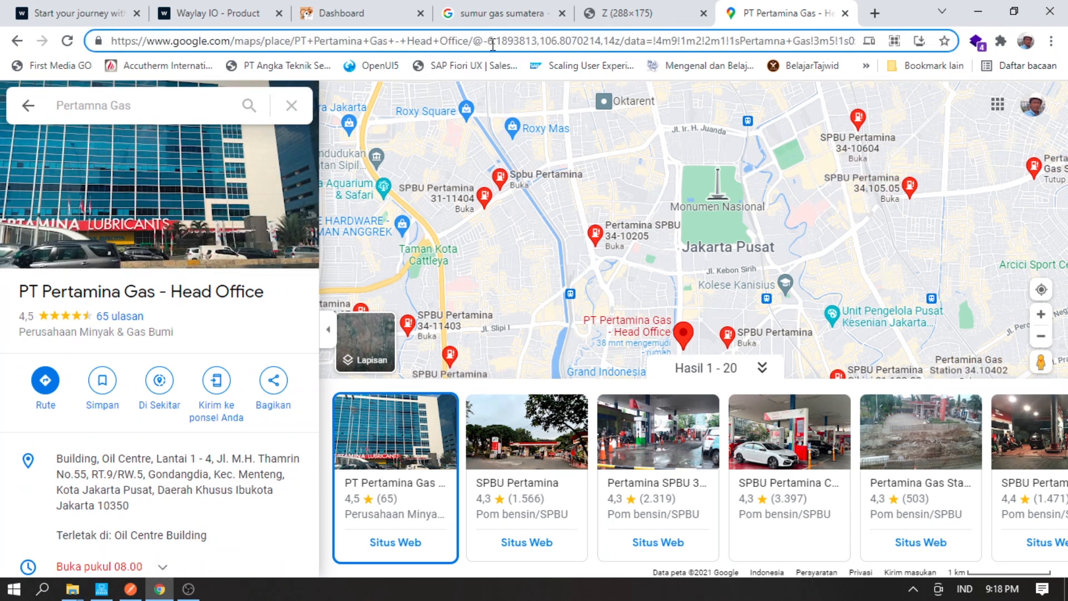
drag(483, 44, 539, 45)
key(ctrl+c)
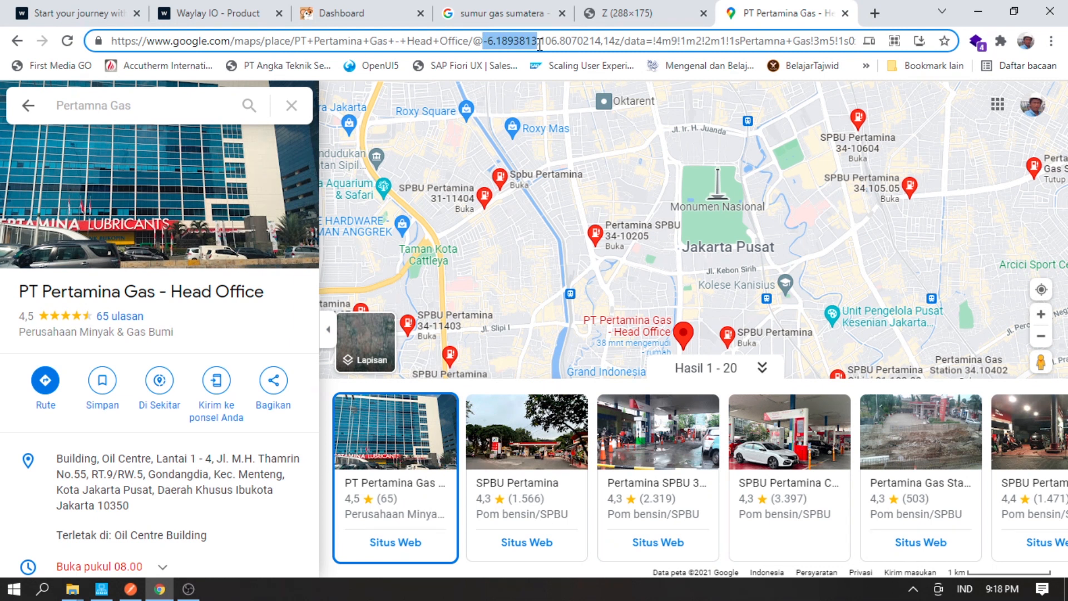
click(222, 12)
click(340, 13)
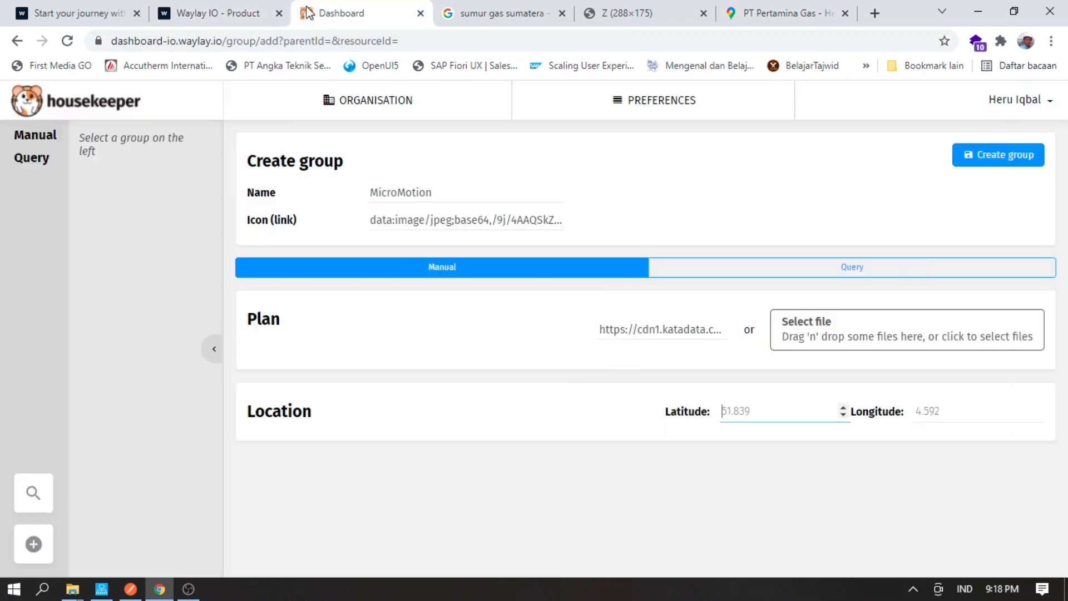
click(735, 413)
key(ctrl+v)
click(1006, 411)
- Copy longitude 106.8070214 from the Maps URL into the Longitude field
click(754, 10)
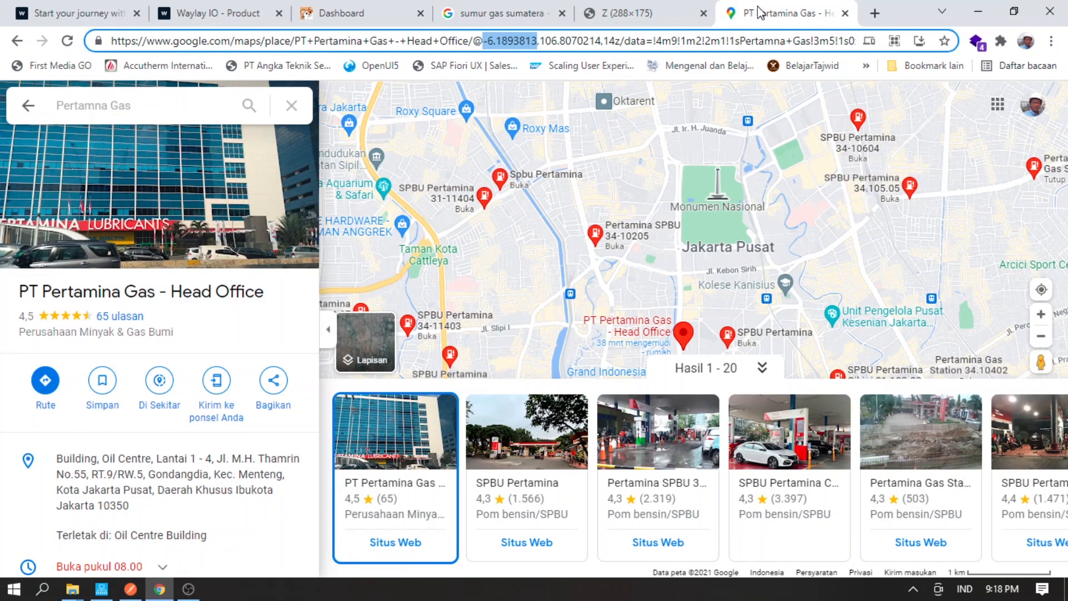
drag(539, 40, 601, 43)
key(ctrl+c)
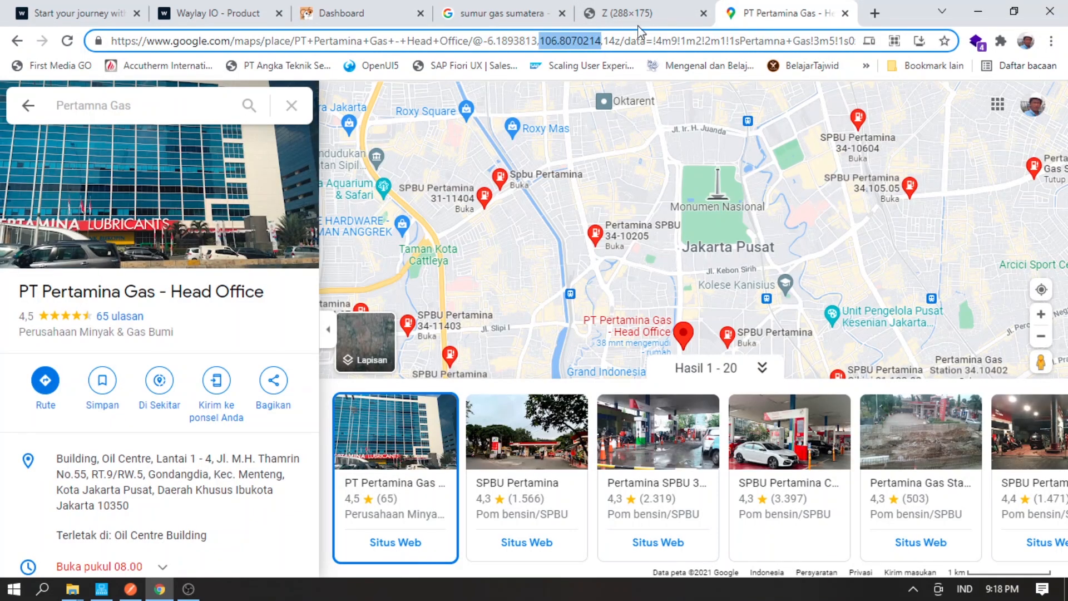
click(354, 13)
key(ctrl+v)
click(783, 469)
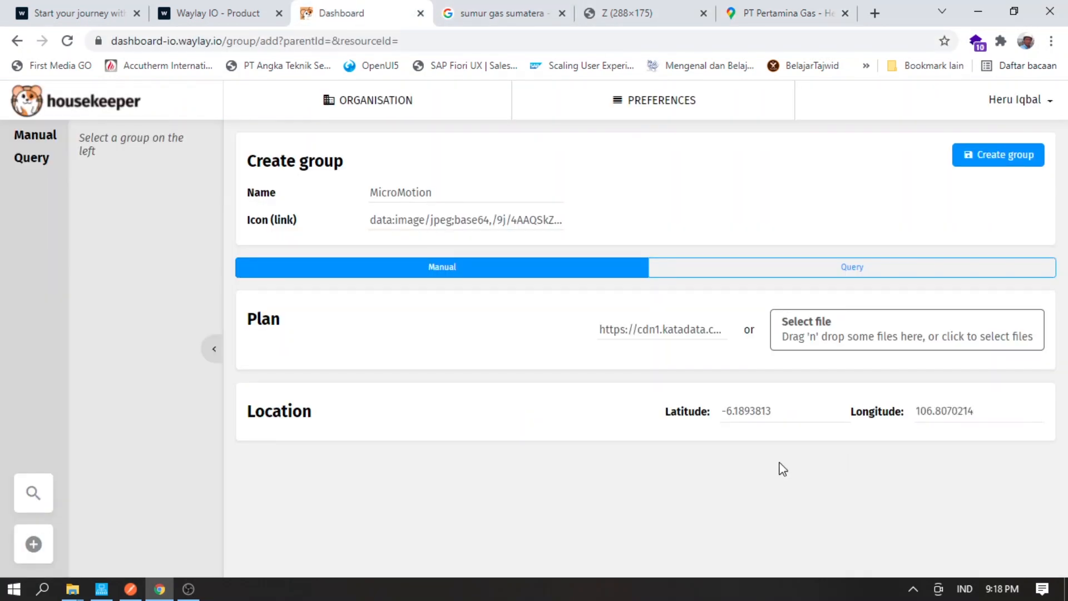
- Create the MicroMotion group, then select its resource ID under Resources in the Waylay console
click(971, 164)
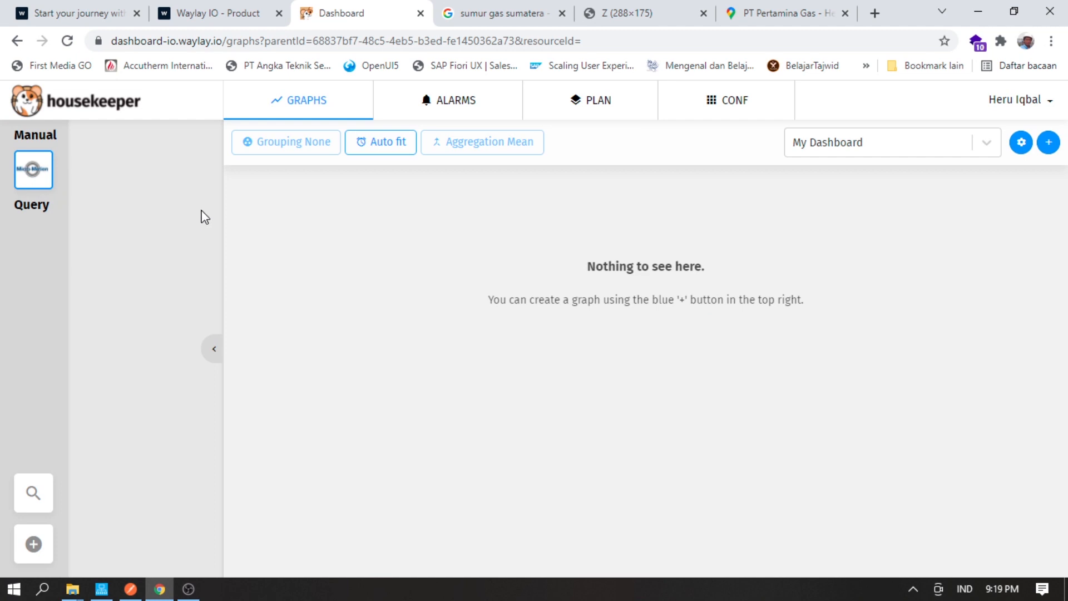
click(207, 11)
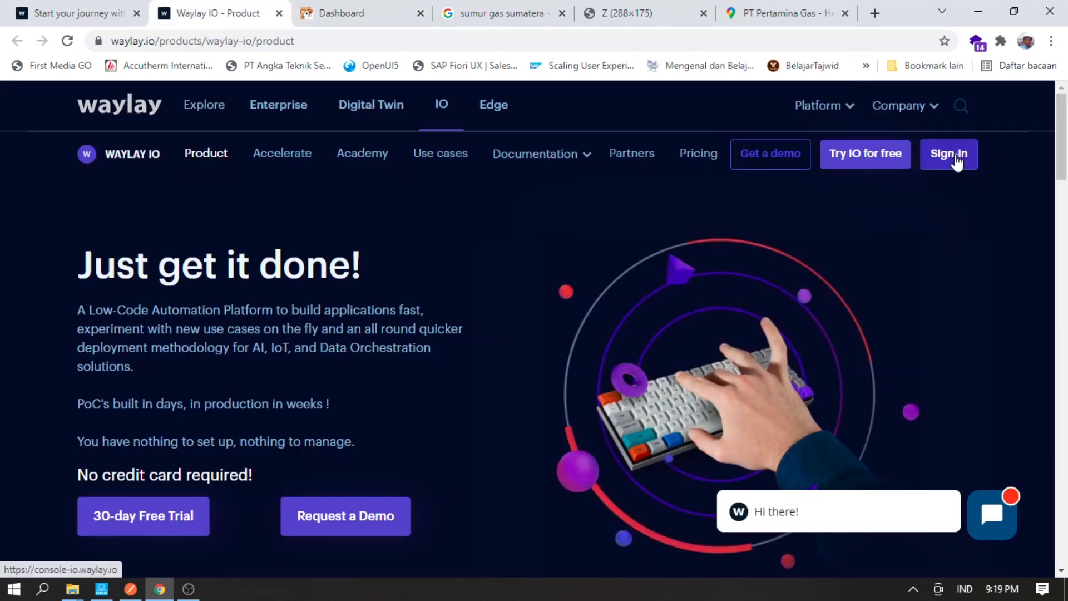
click(955, 160)
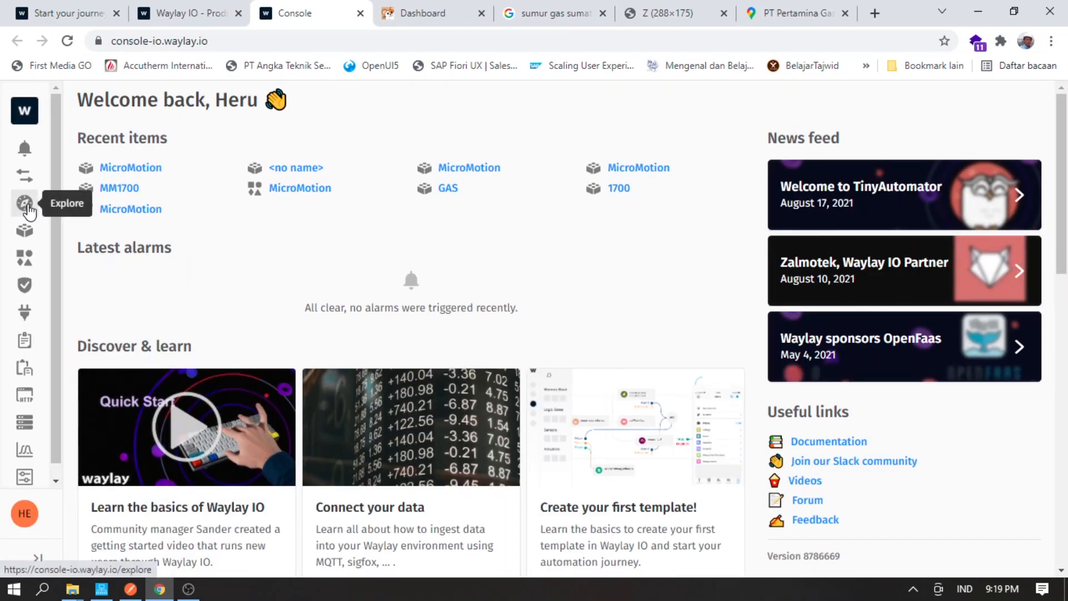
click(23, 234)
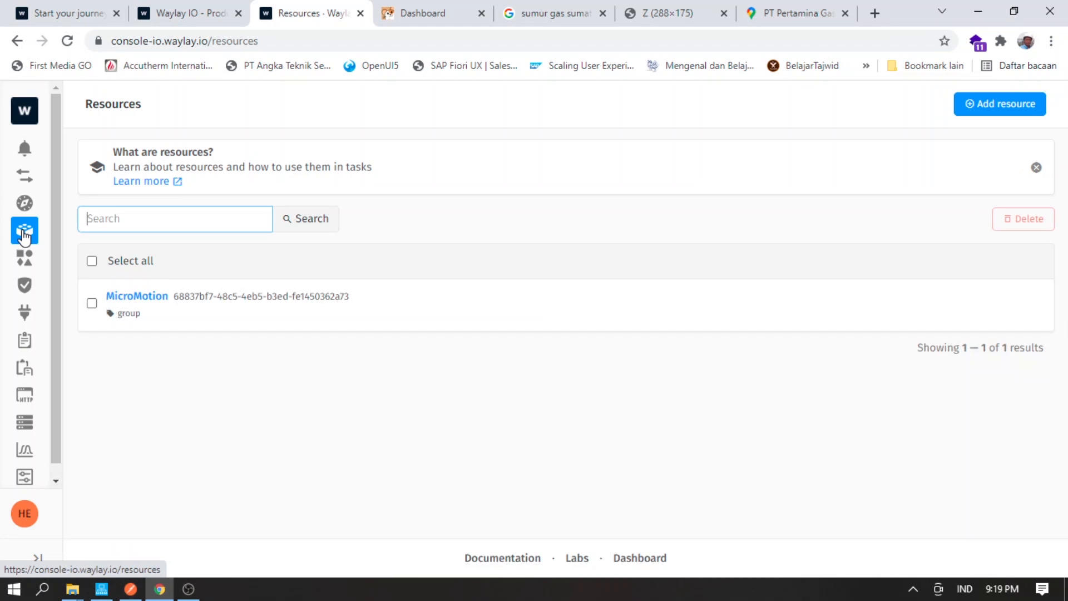
click(135, 300)
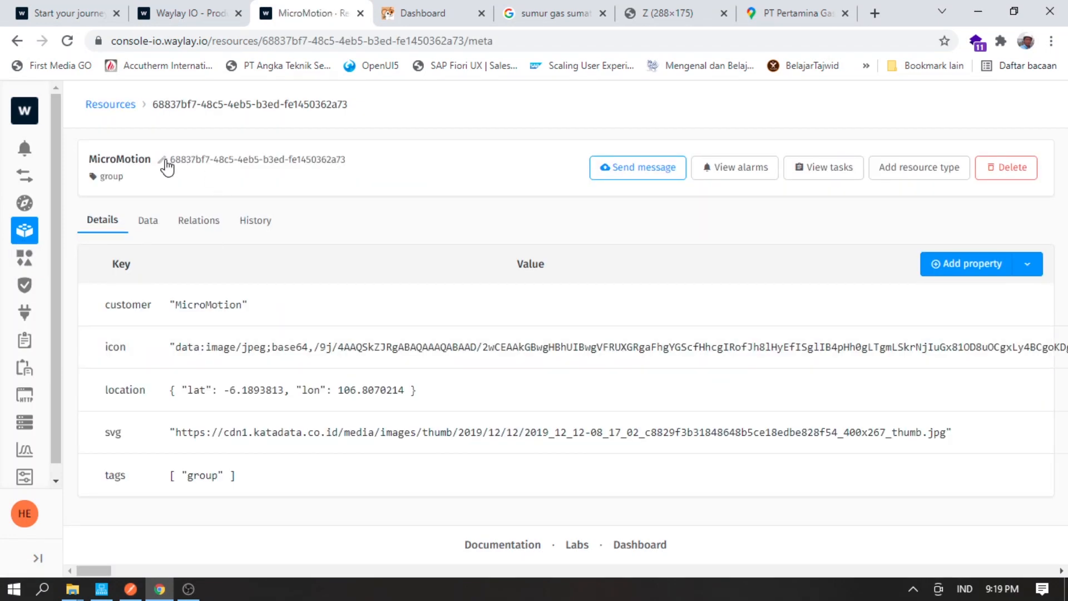
drag(171, 159, 348, 163)
key(ctrl+c)
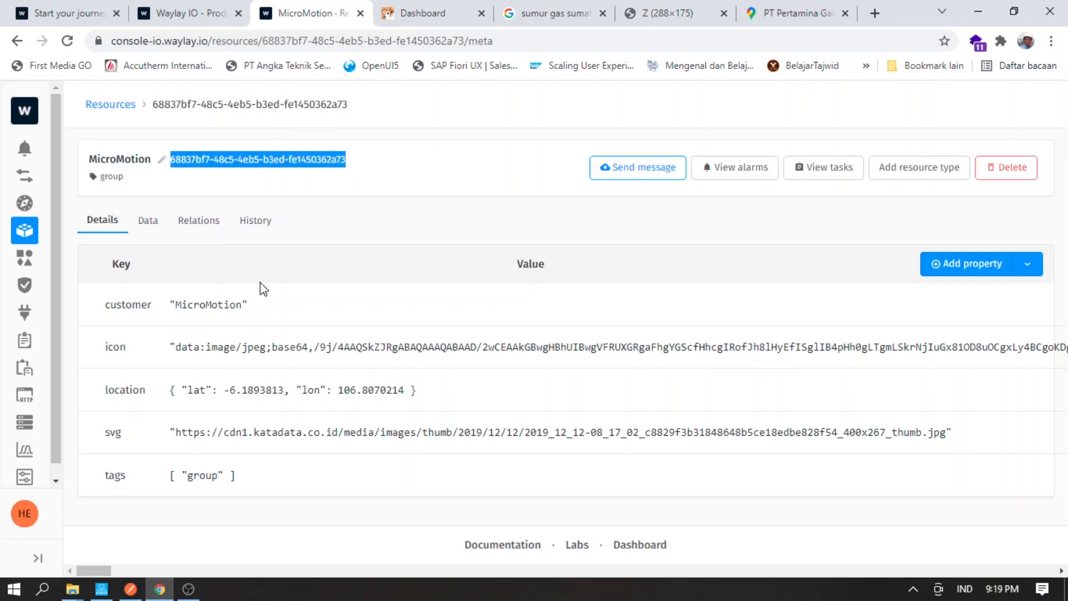
click(101, 589)
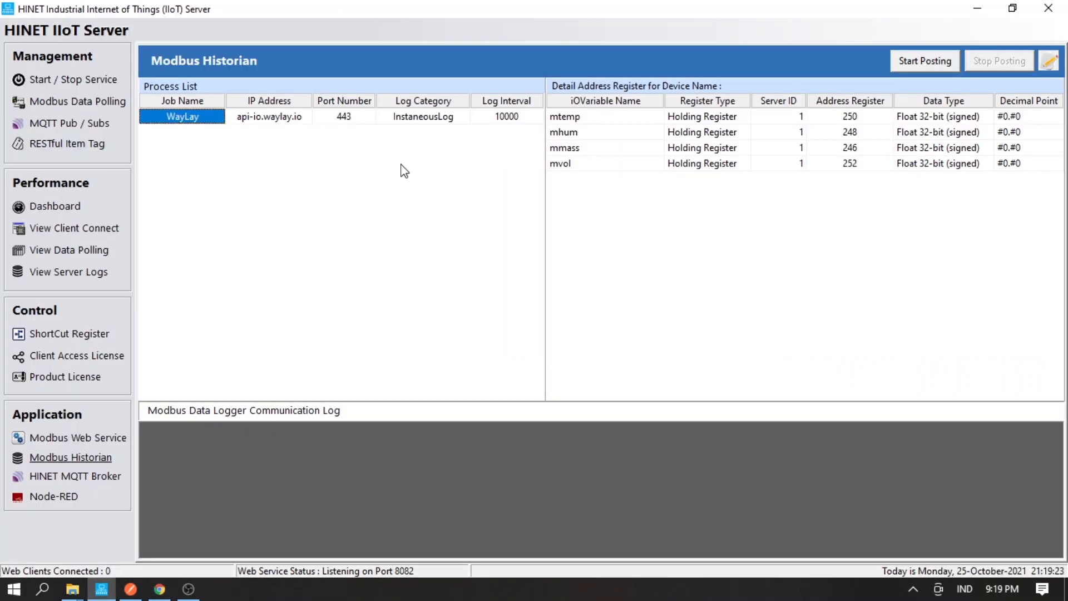
- Paste the MicroMotion resource ID as the WayLay job's Device Name and save
right_click(176, 120)
click(199, 129)
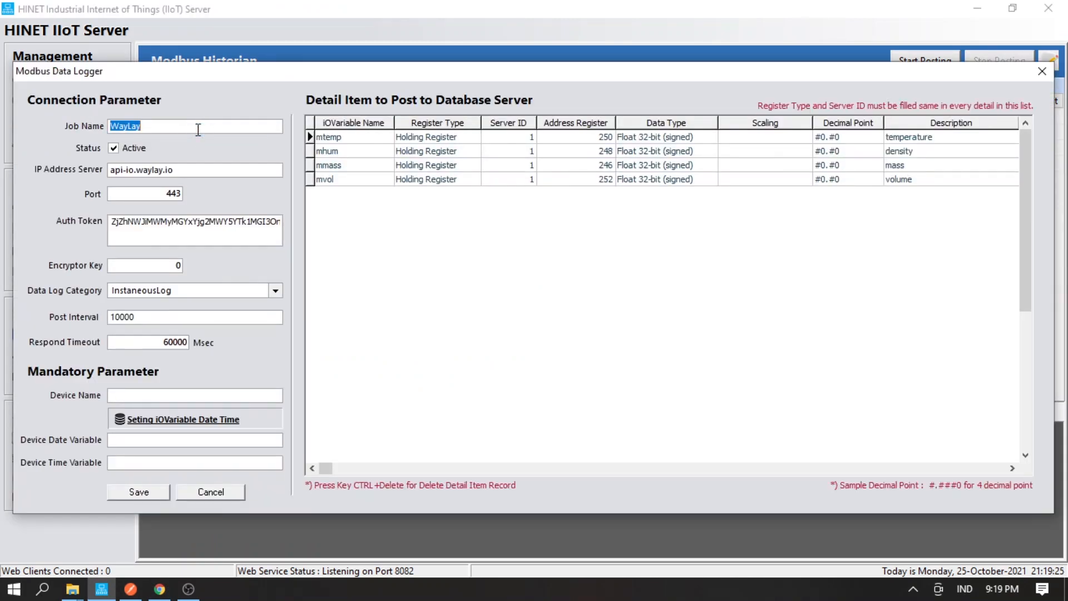
key(Tab)
key(Tab)
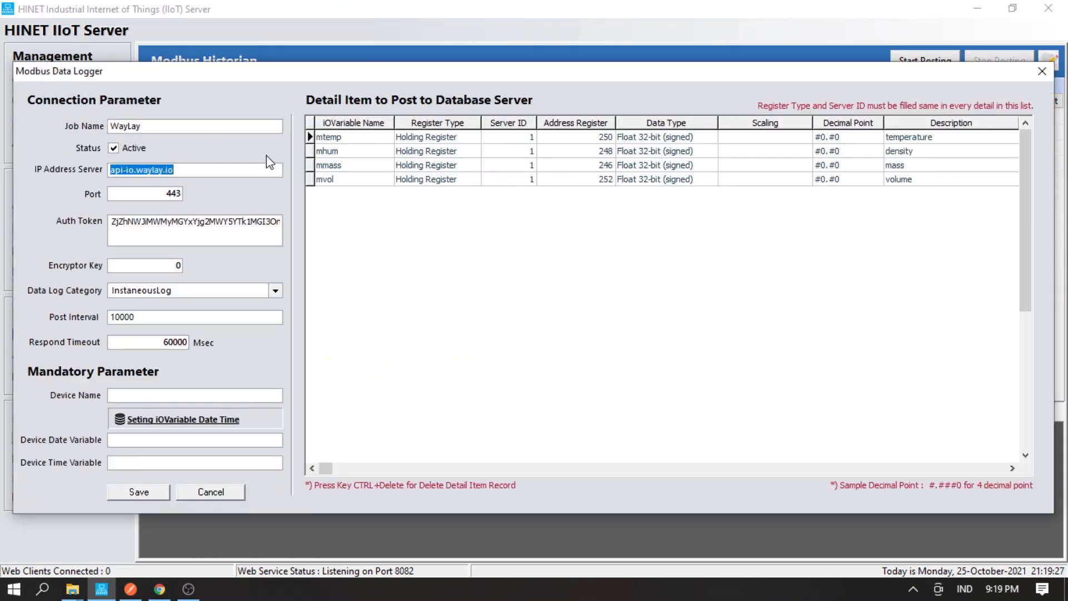
click(184, 172)
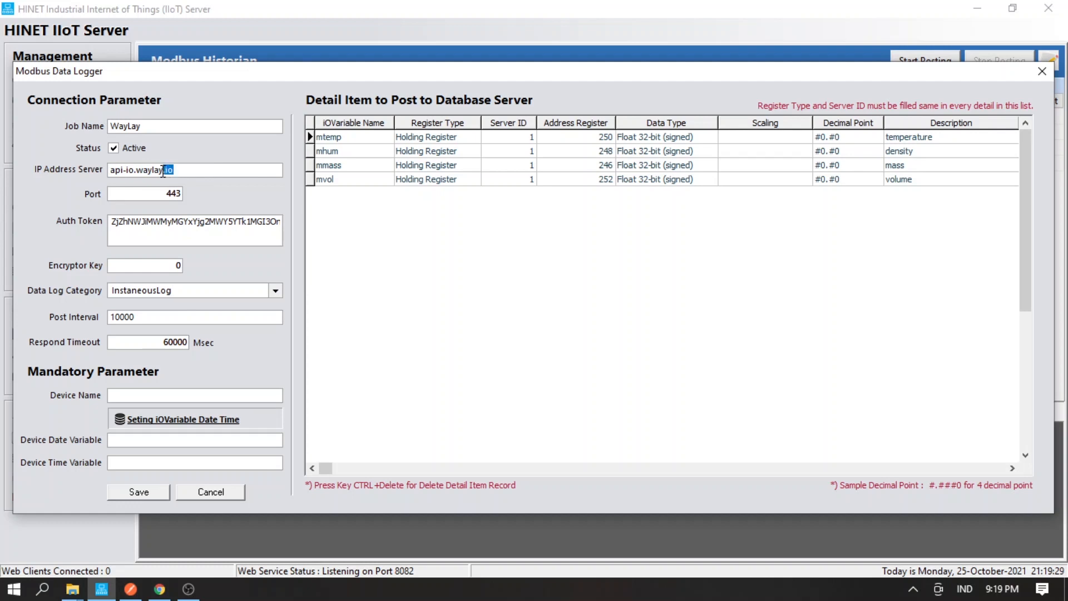
key(Tab)
key(Tab)
key(Tab)
key(Tab)
key(Tab)
key(ctrl+v)
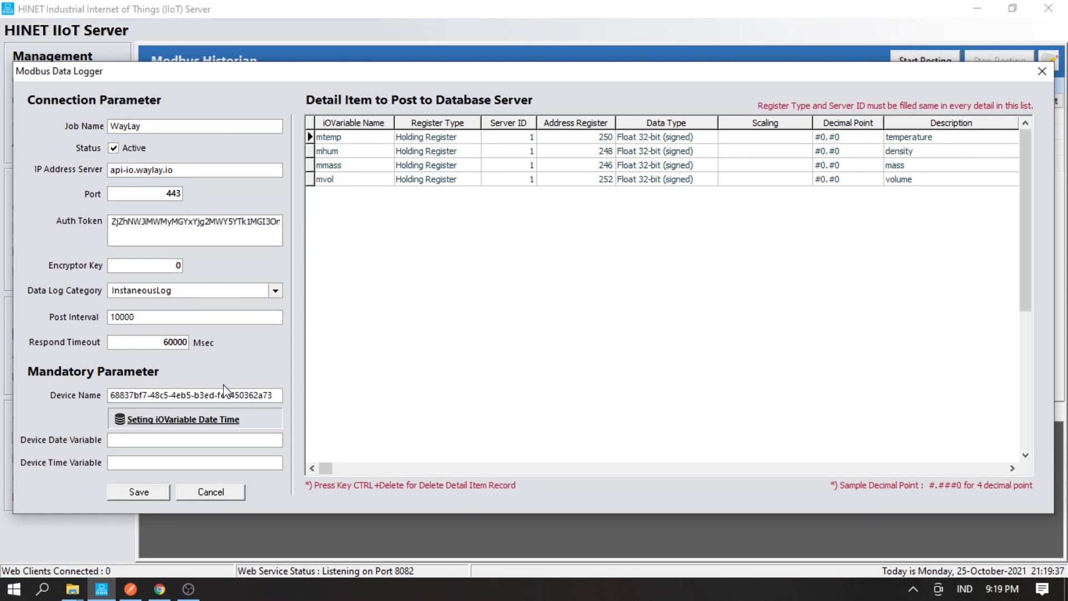
click(138, 492)
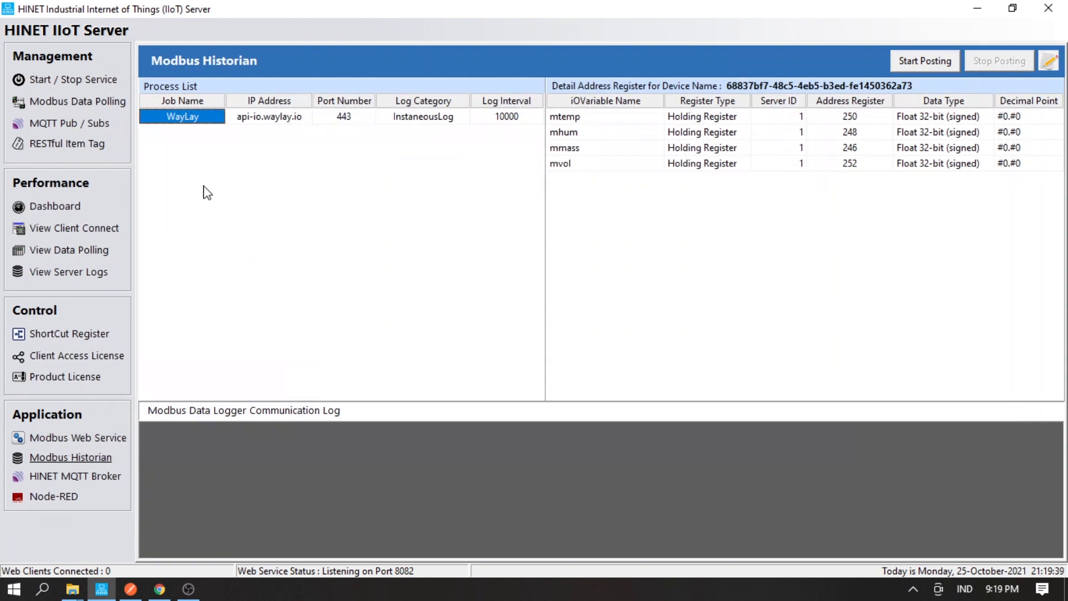
- Reopen the WayLay job's Edit Data settings at the auth token field
right_click(189, 119)
click(204, 128)
click(174, 232)
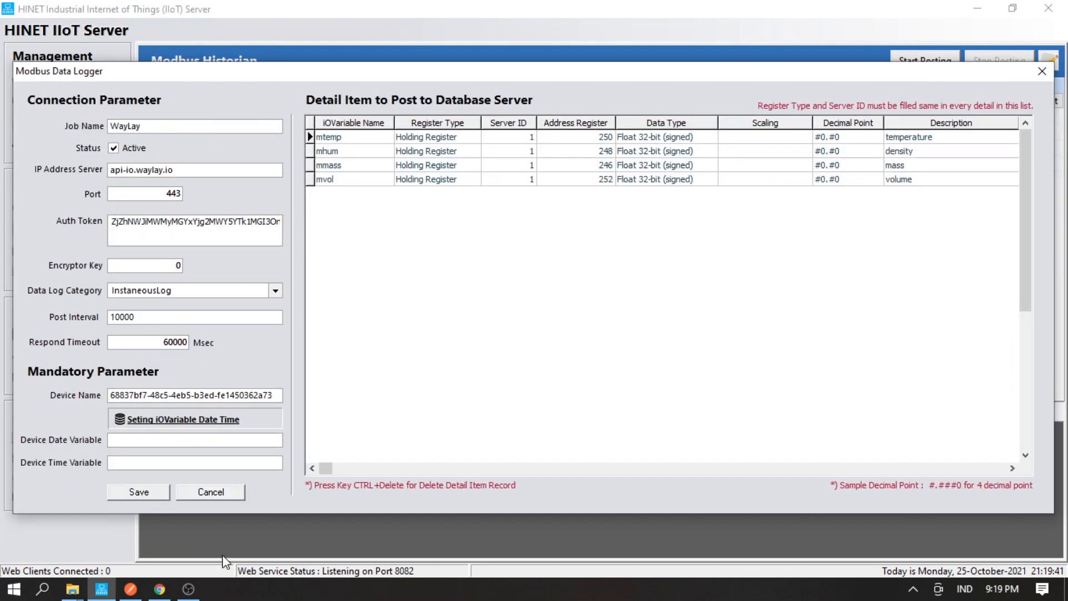
click(131, 589)
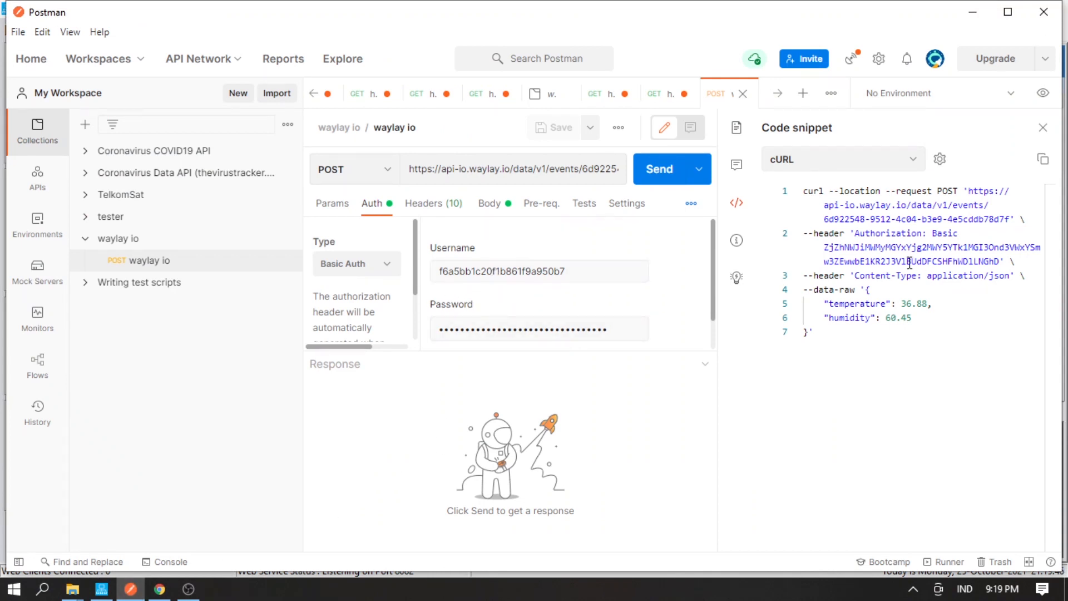
- Select the Basic authorization token in Postman's cURL code snippet
drag(825, 248, 998, 262)
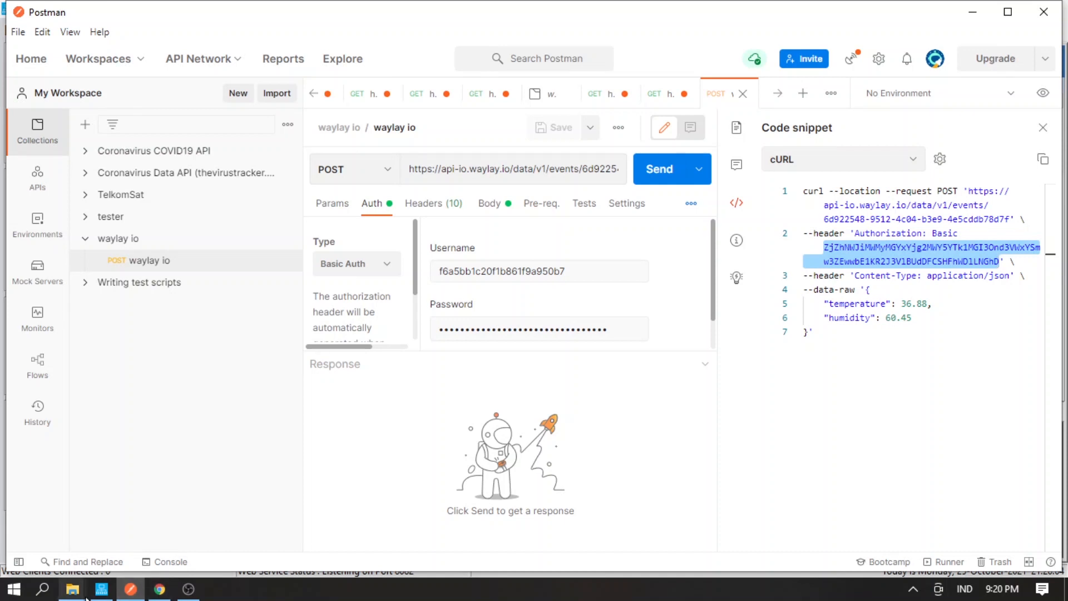
click(101, 589)
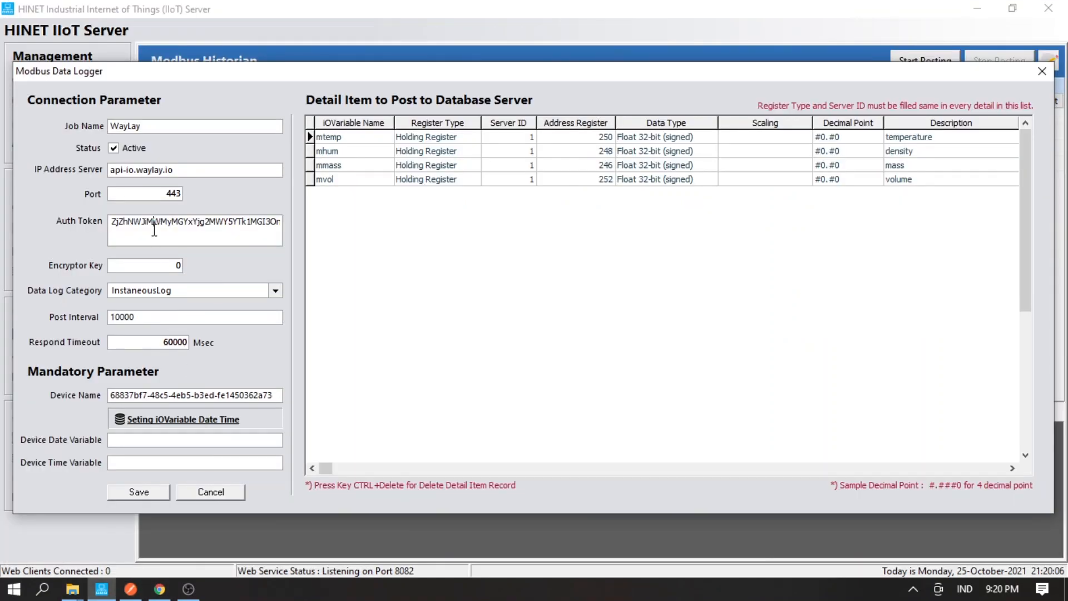
- Verify the address registers for mtemp (250), mhum (248), mmass (246) and mvol (252)
click(341, 149)
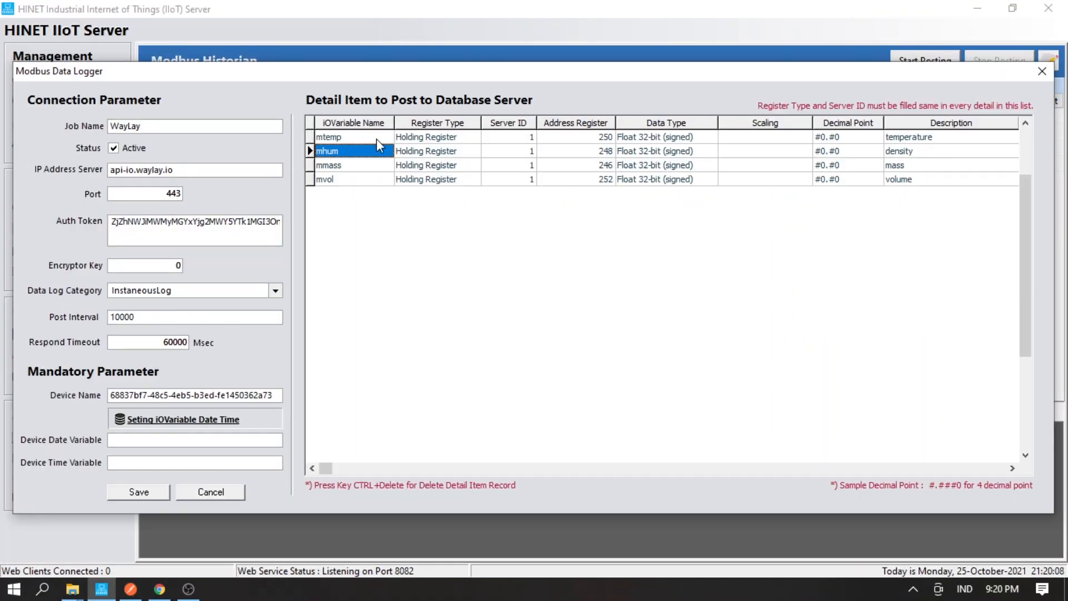
click(379, 139)
click(600, 140)
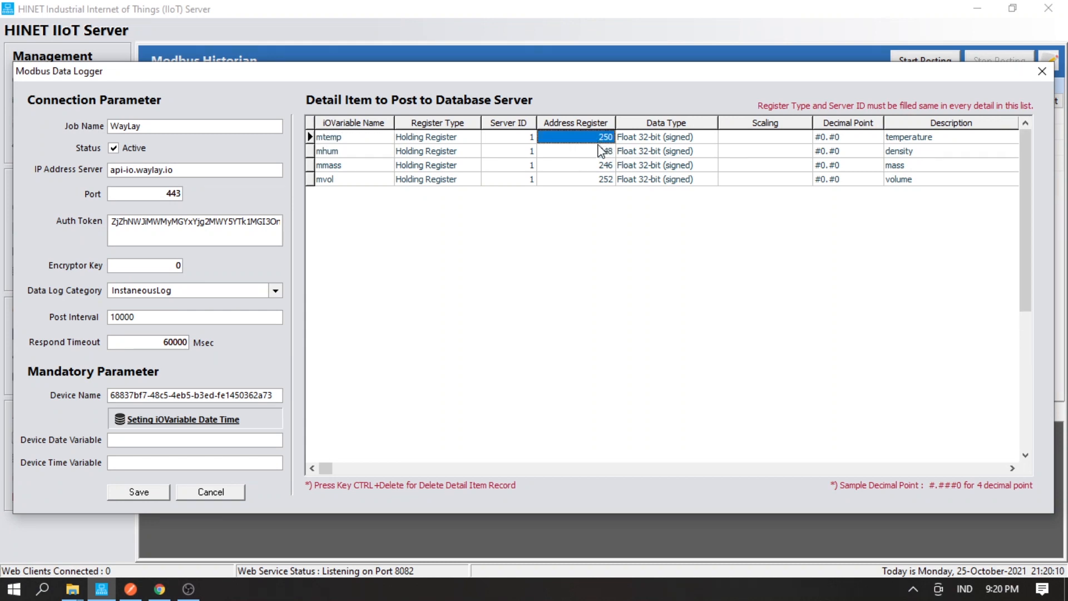
click(909, 143)
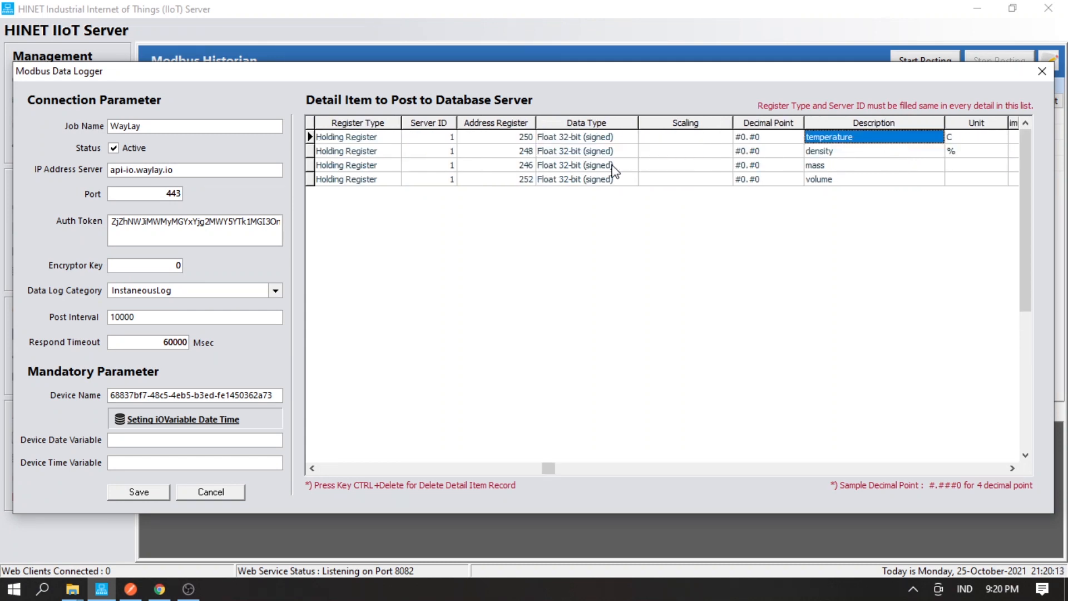
click(528, 143)
click(528, 151)
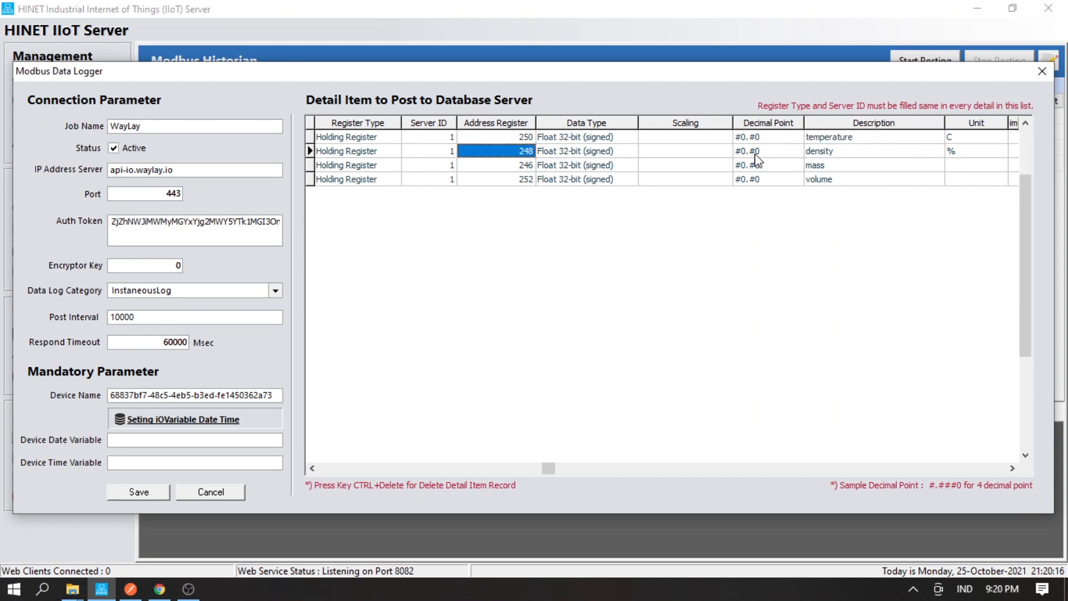
click(522, 166)
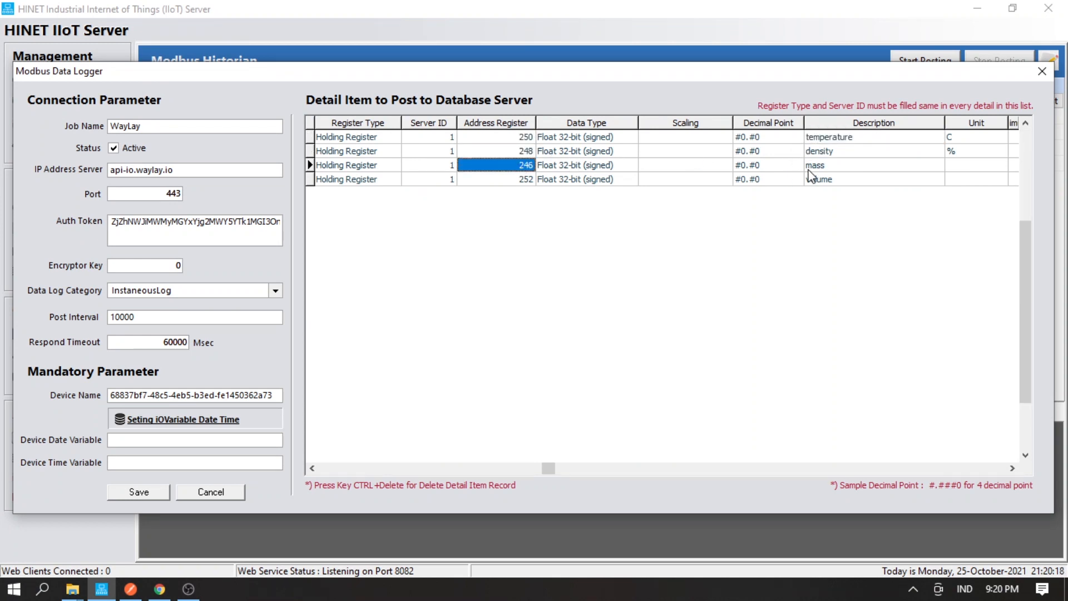
click(521, 181)
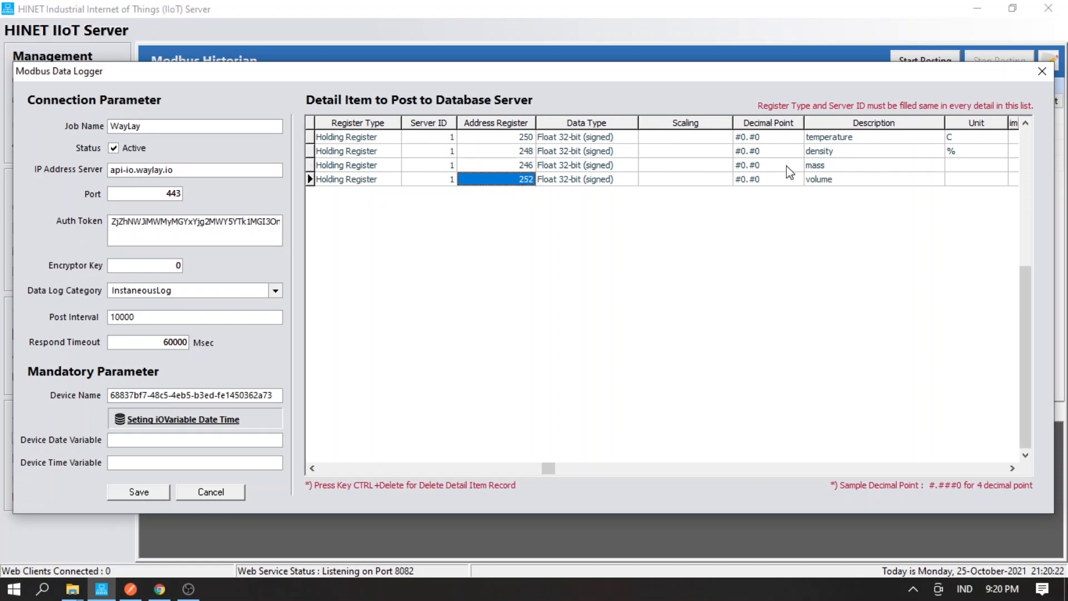
- Review the temperature, density, mass and volume descriptions, then save the WayLay job settings
click(827, 139)
click(826, 152)
click(821, 165)
click(818, 174)
click(817, 165)
click(816, 156)
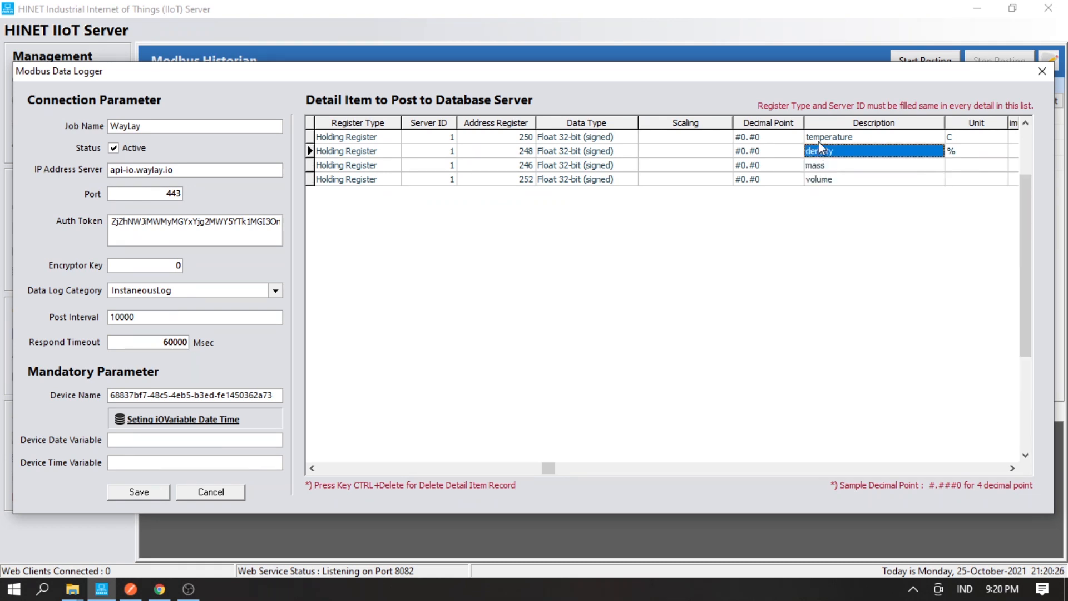
click(818, 141)
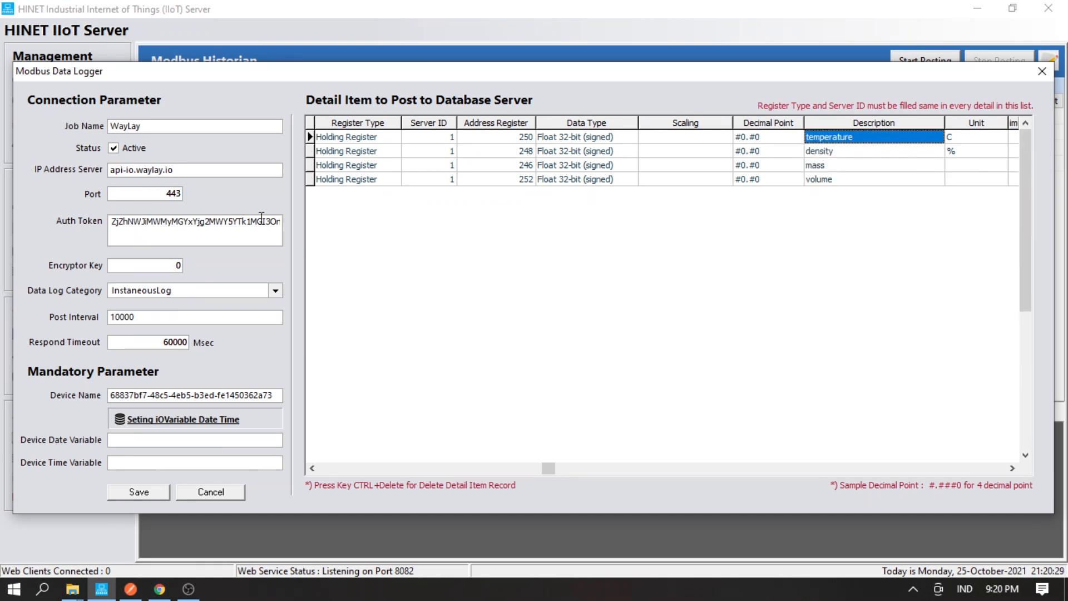
click(138, 491)
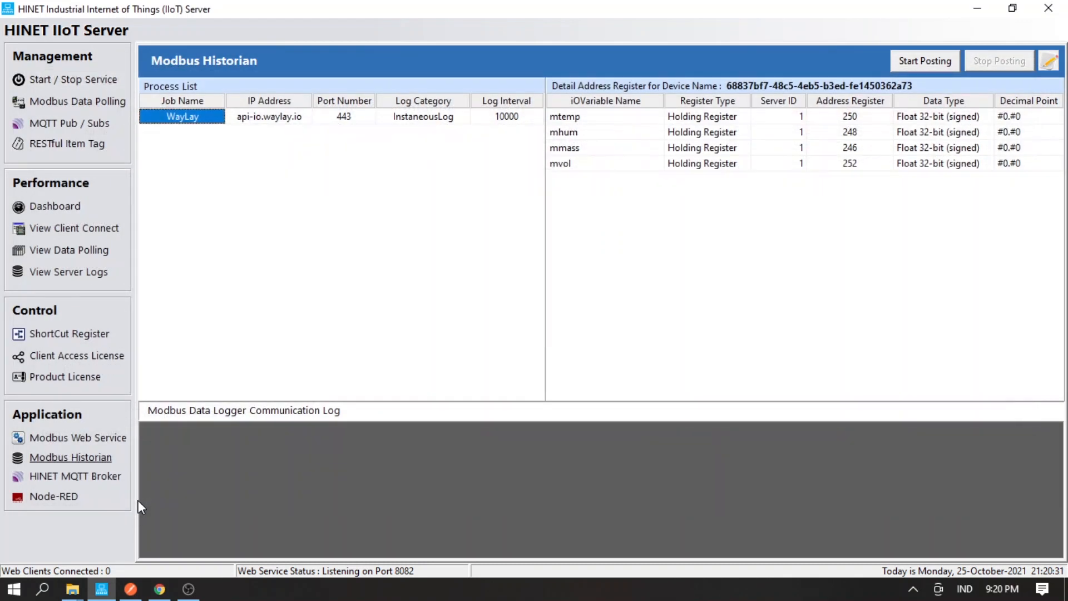
- Start posting to WayLay and confirm the log shows temperature 24.13, density 312.84, mass 211.12, volume 545.92
click(922, 67)
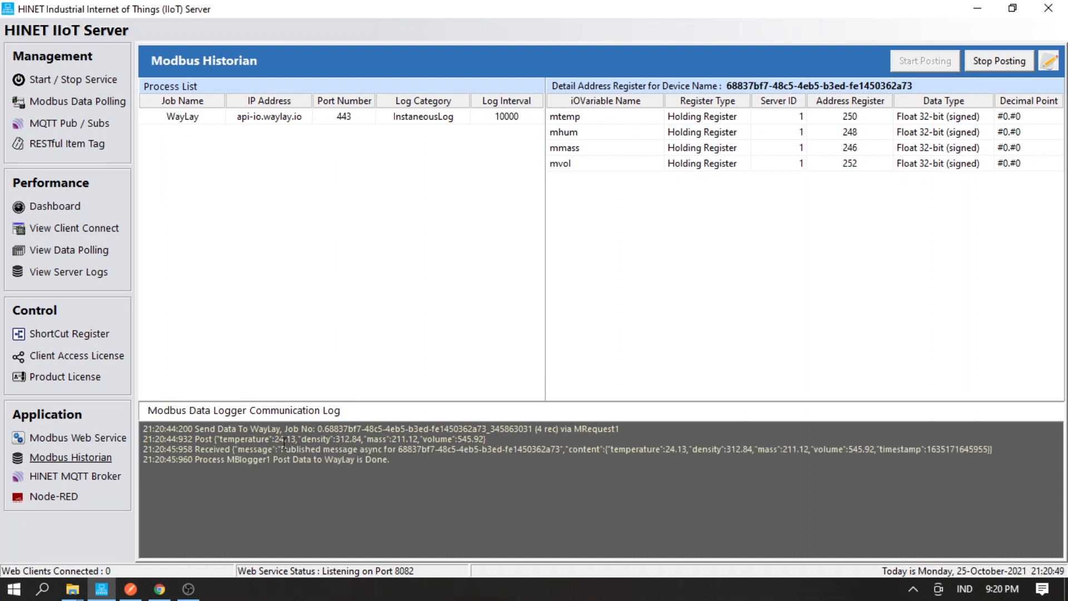
drag(297, 443, 298, 446)
click(353, 444)
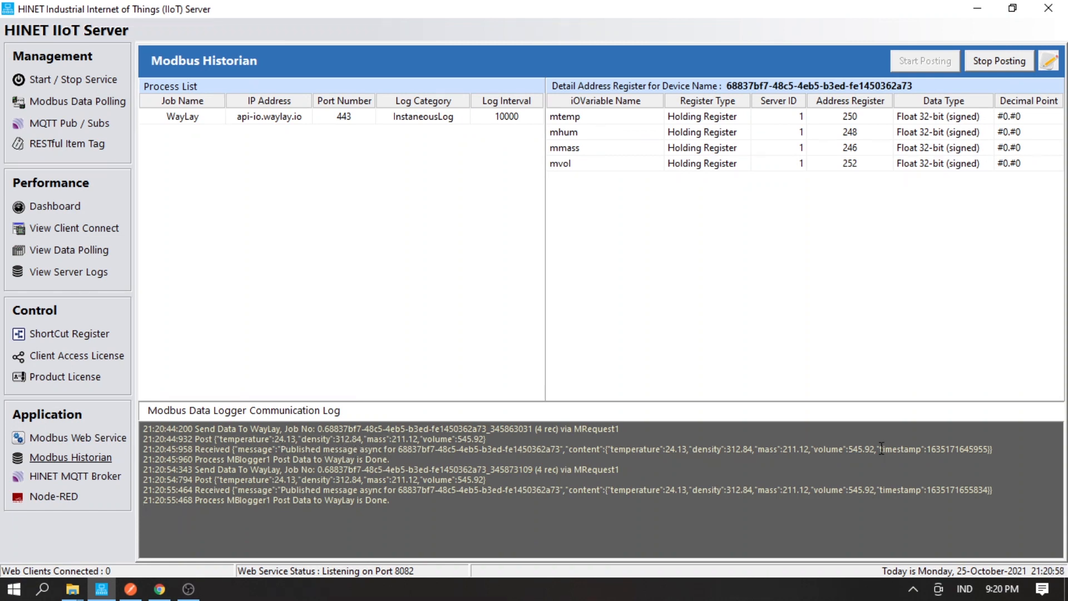
drag(882, 450, 961, 455)
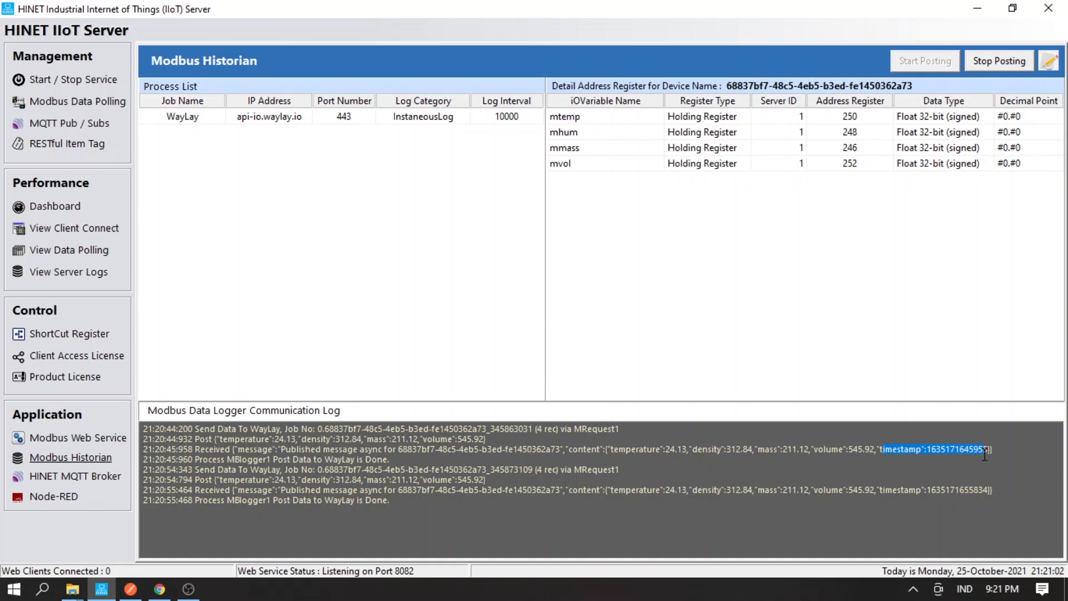
click(165, 593)
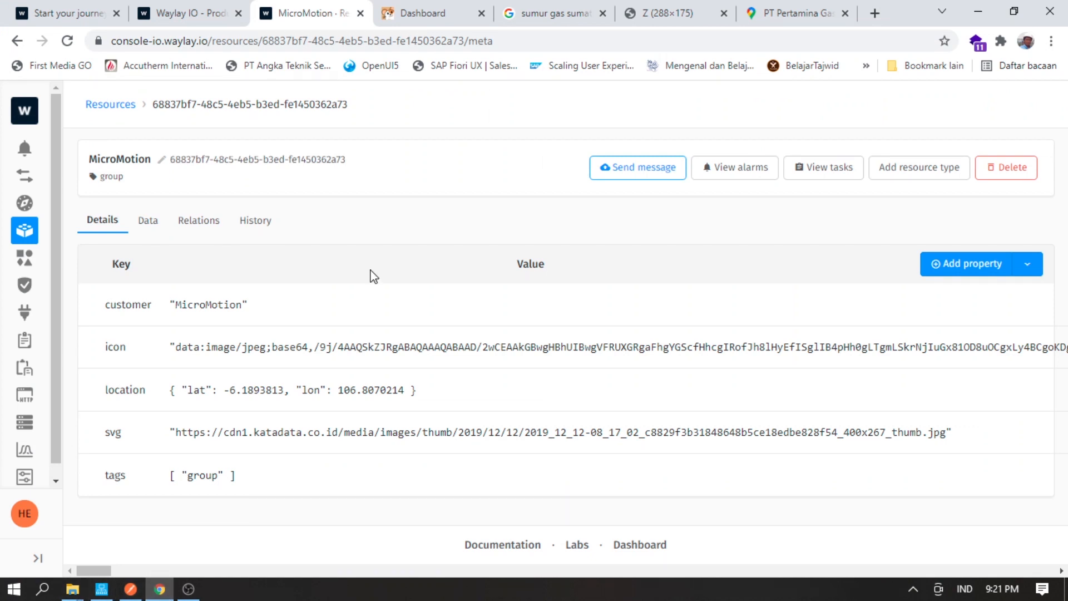
- Try a gauge widget on the housekeeper dashboard, check its metrics list, and cancel it
click(407, 15)
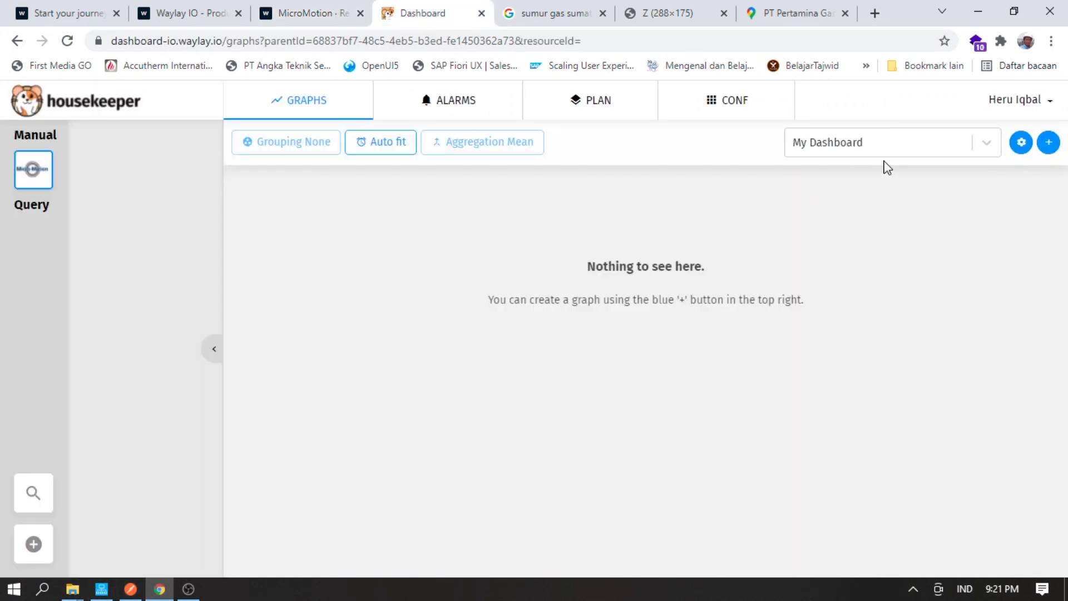
click(1049, 144)
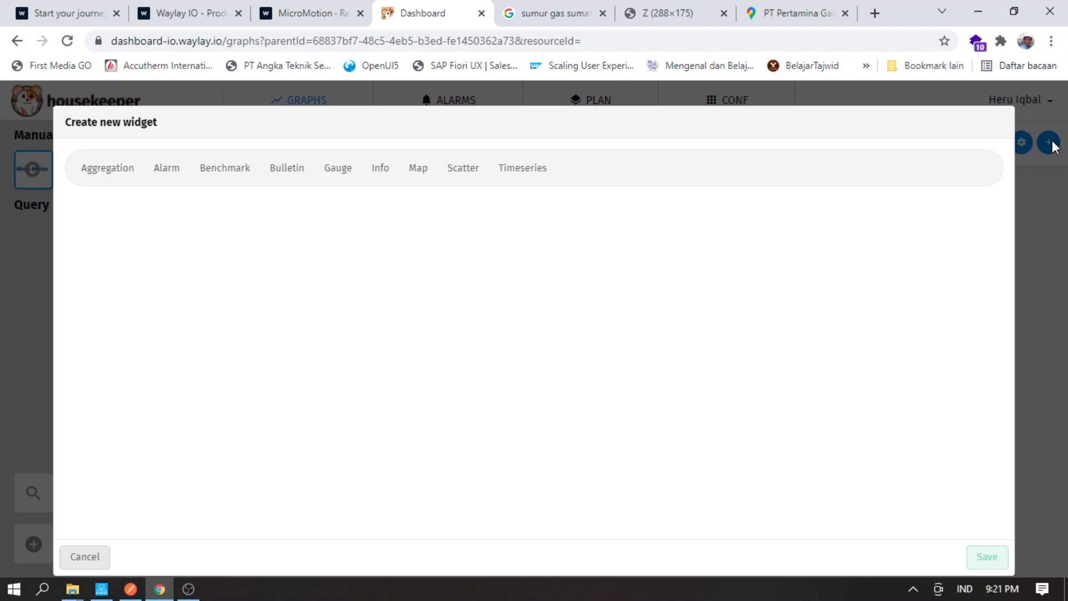
click(343, 172)
click(383, 268)
click(382, 268)
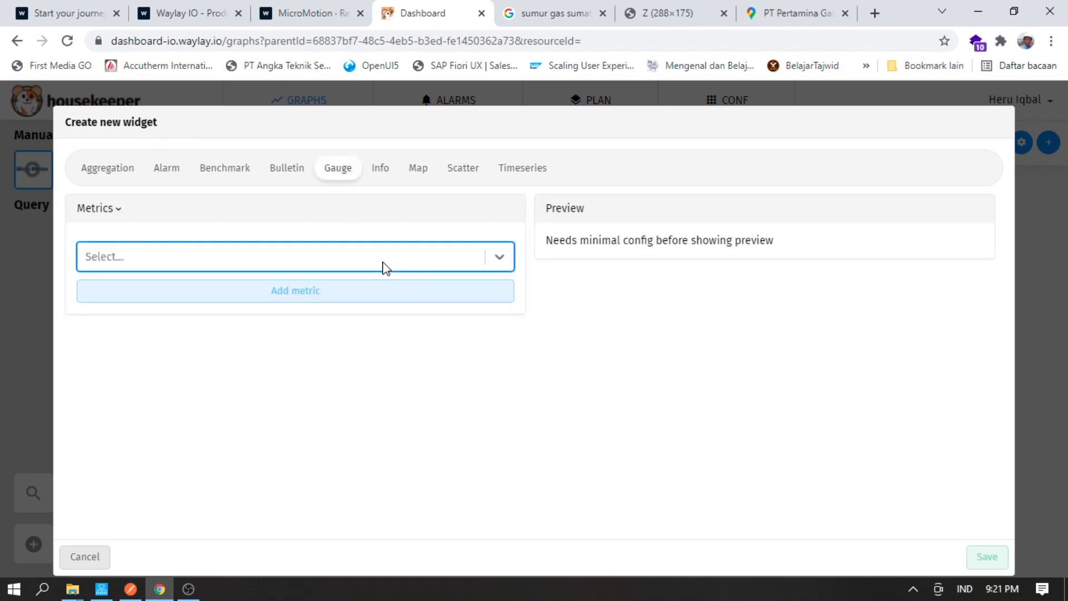
click(1050, 349)
- Review the incoming measurement messages in the MicroMotion resource's Data tab
click(295, 17)
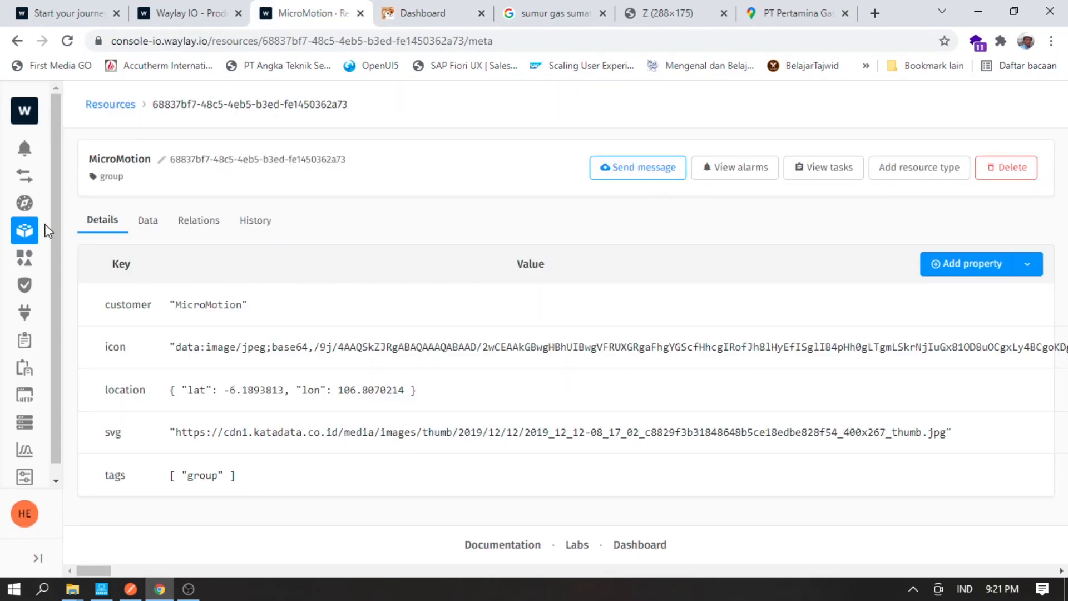
click(144, 228)
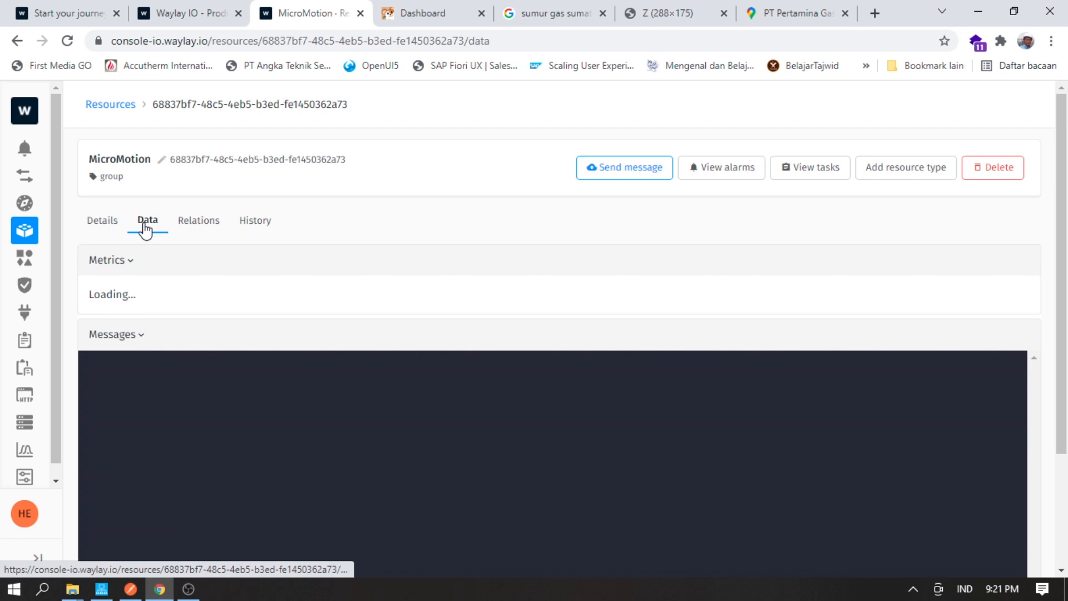
scroll(269, 375, down, 4)
scroll(269, 375, down, 2)
scroll(266, 378, up, 6)
scroll(360, 202, down, 3)
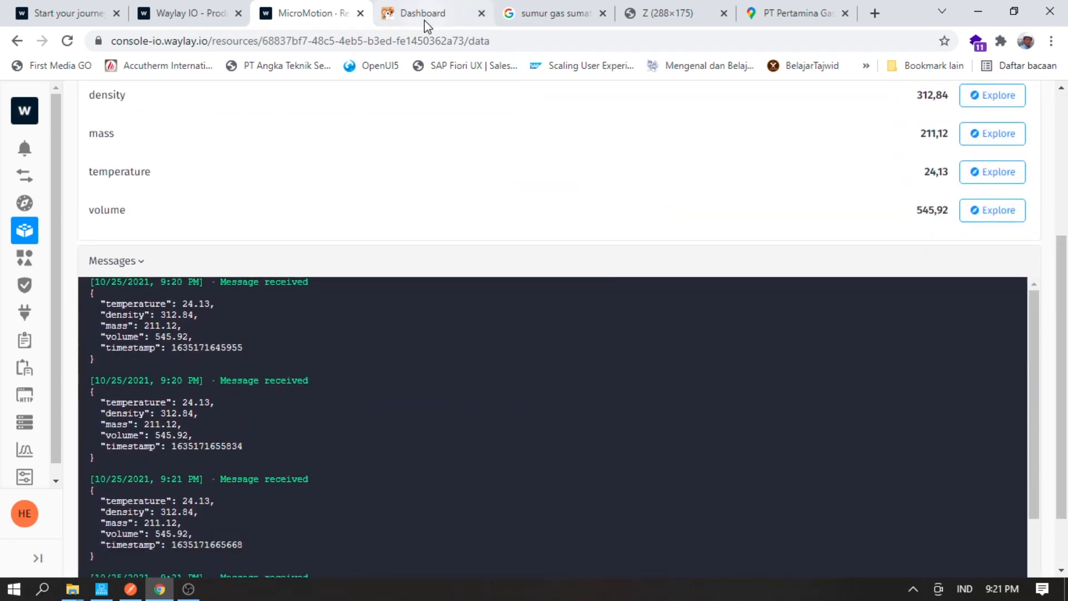
- Retry a new widget, find no metrics available, cancel it and bring up the account menu
click(425, 20)
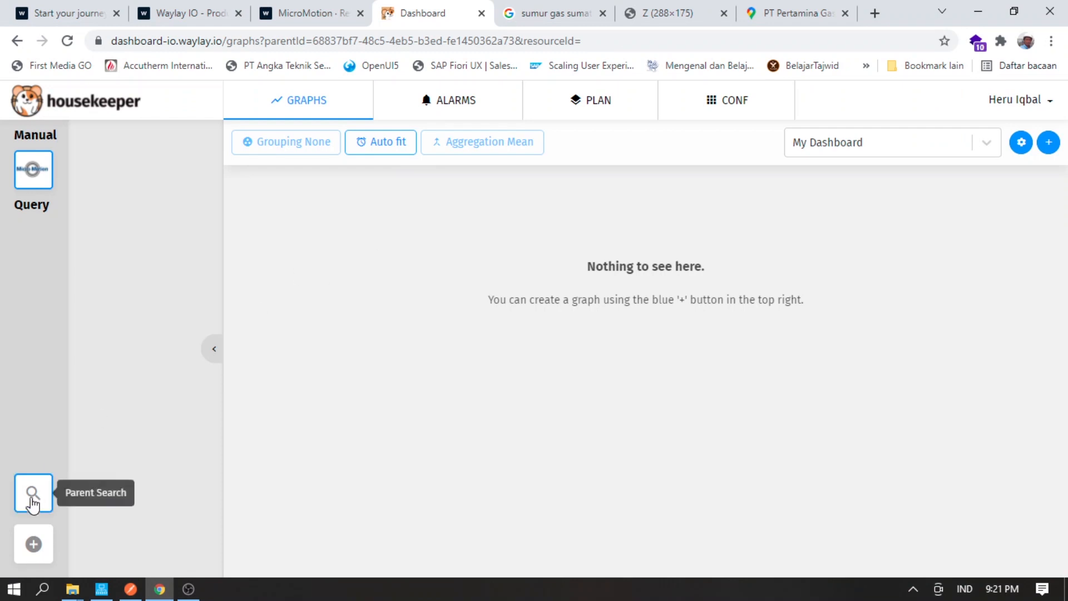
click(1046, 145)
click(372, 269)
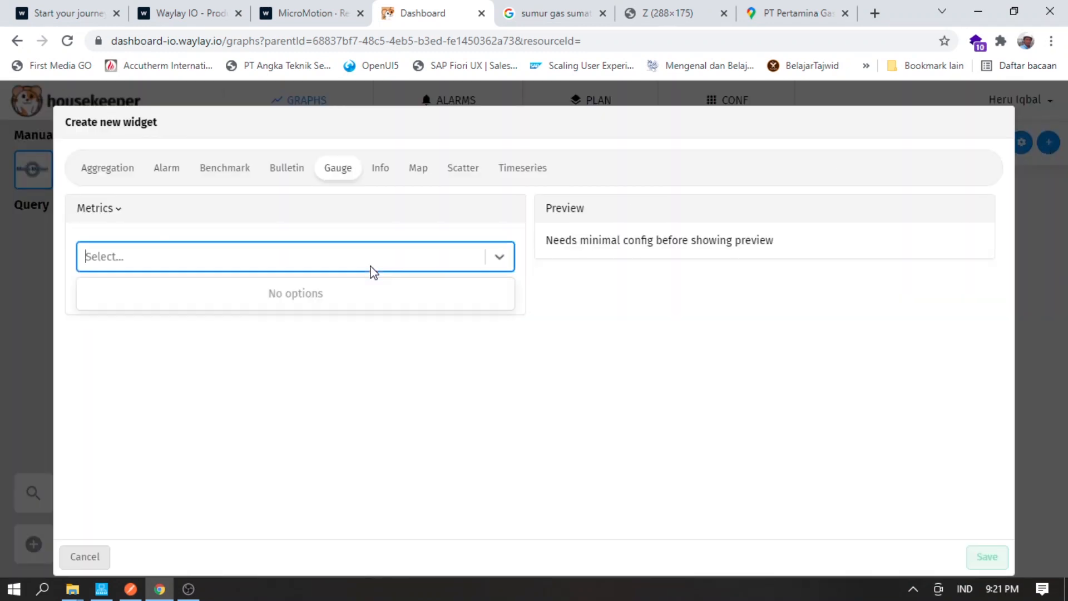
click(1059, 250)
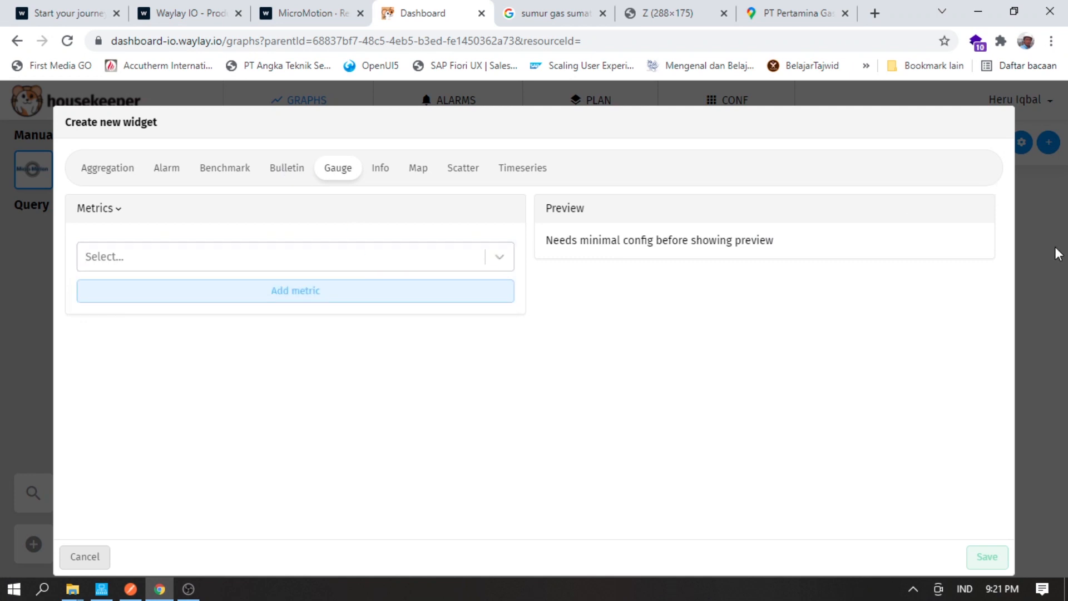
click(1024, 104)
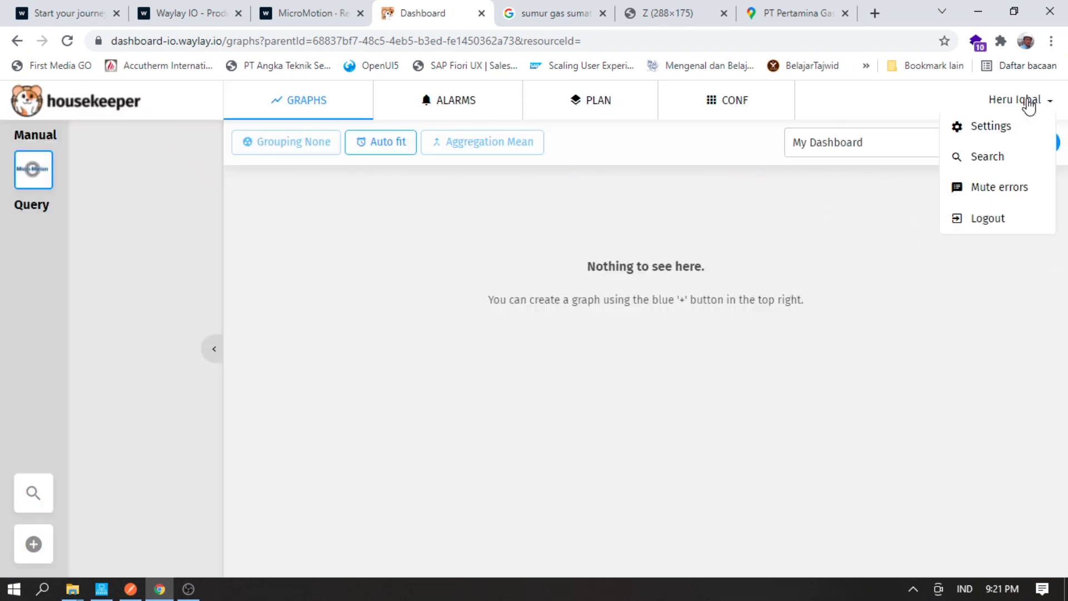
- Log out of housekeeper and close the extra login, image search and gas map tabs
click(985, 230)
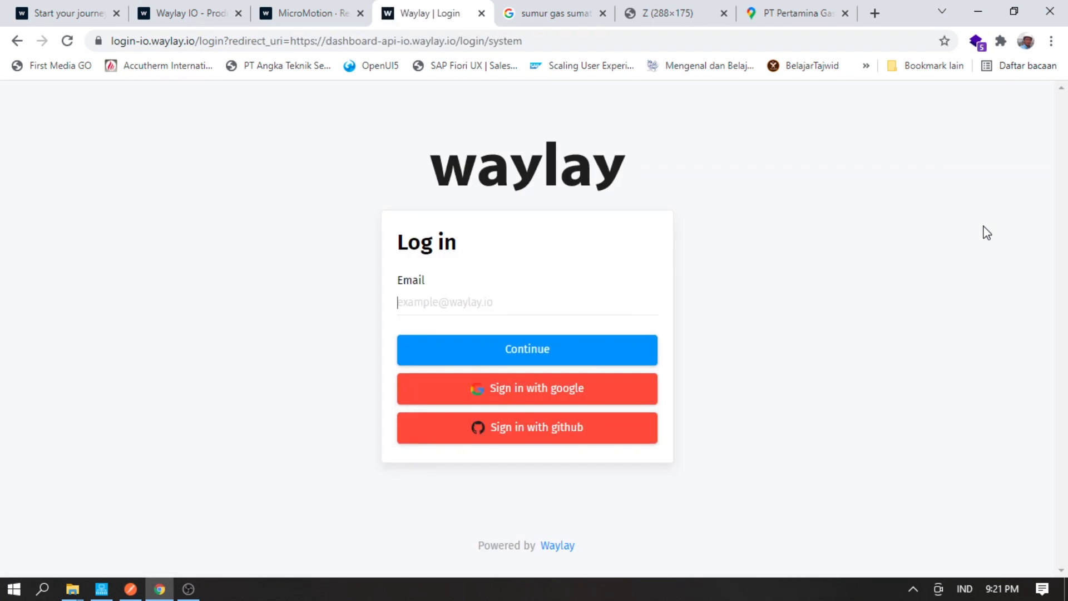
click(482, 13)
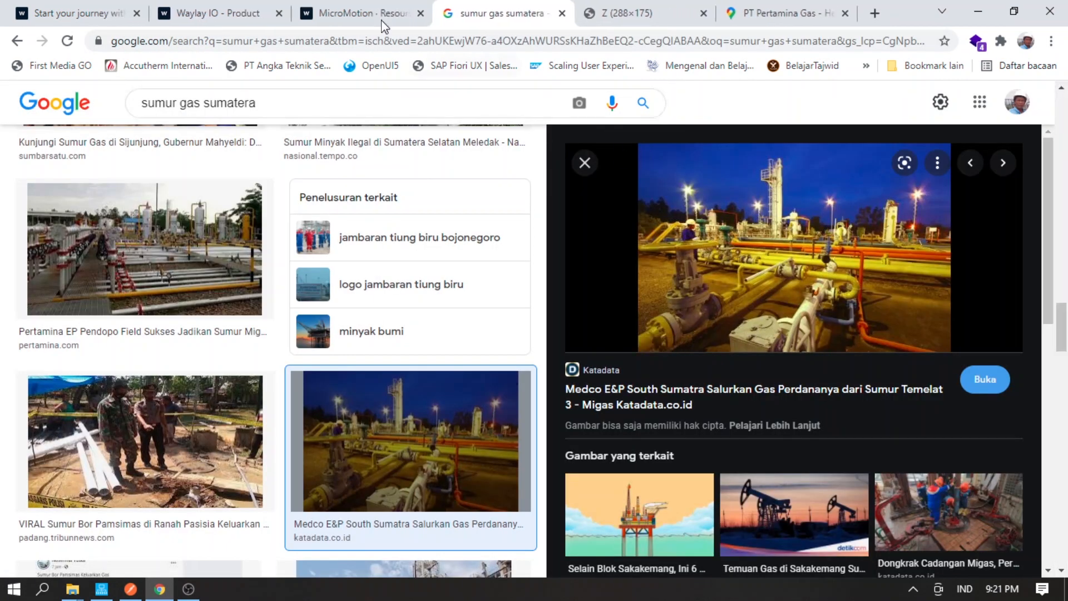
click(562, 14)
click(562, 13)
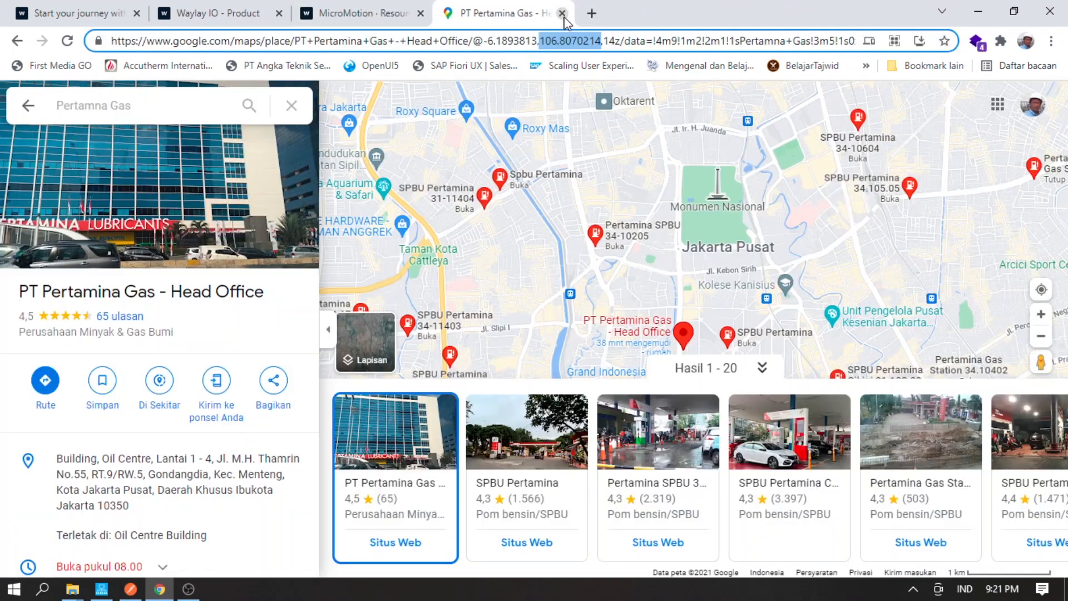
click(563, 13)
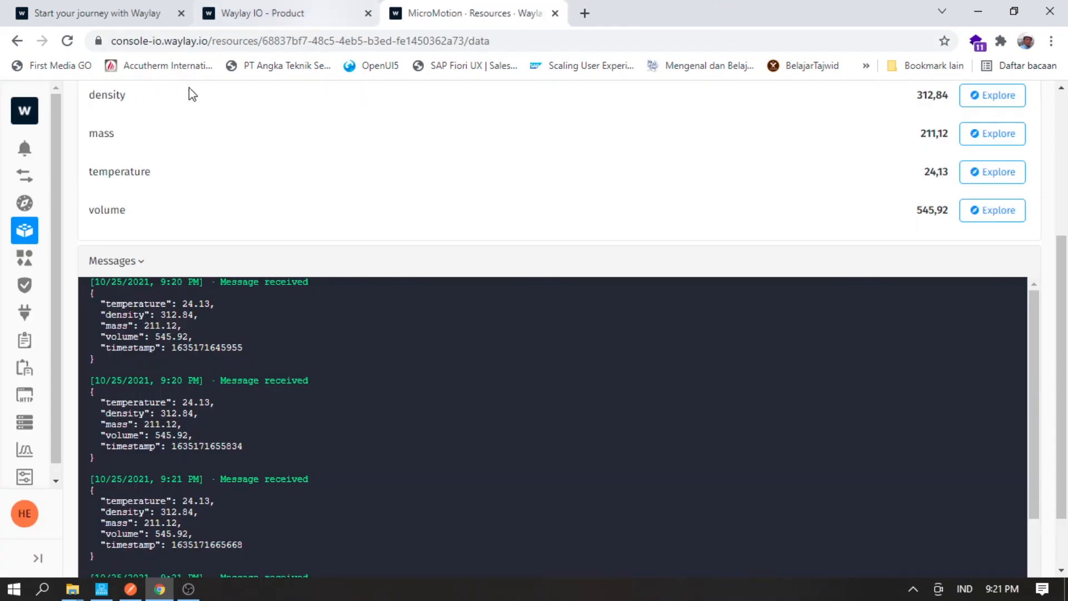
- Reach the housekeeper dashboard from the console home page and sign in with the saved account
click(24, 111)
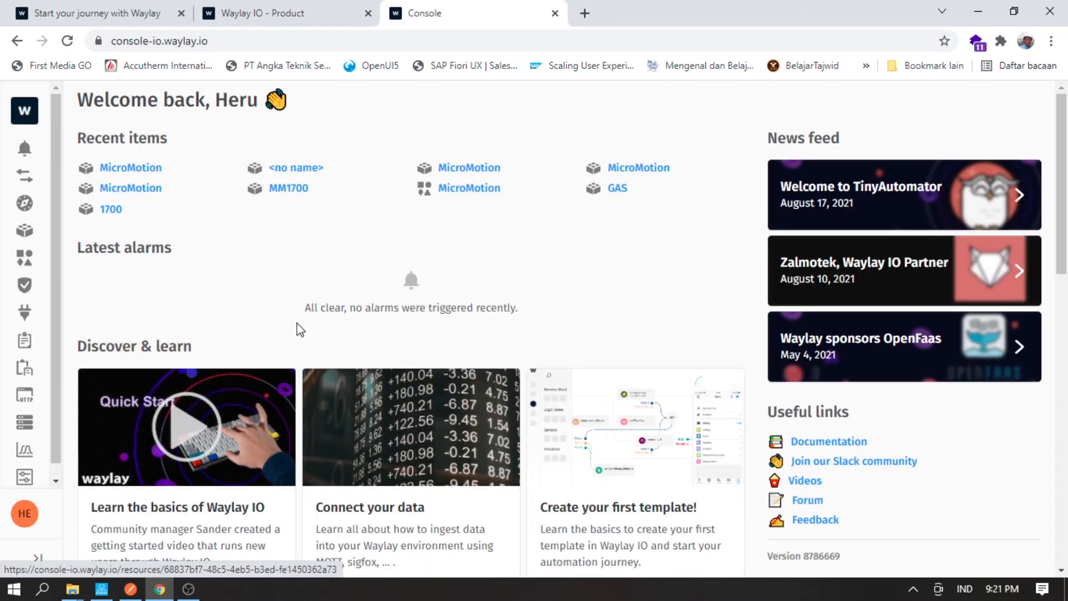
scroll(298, 328, down, 10)
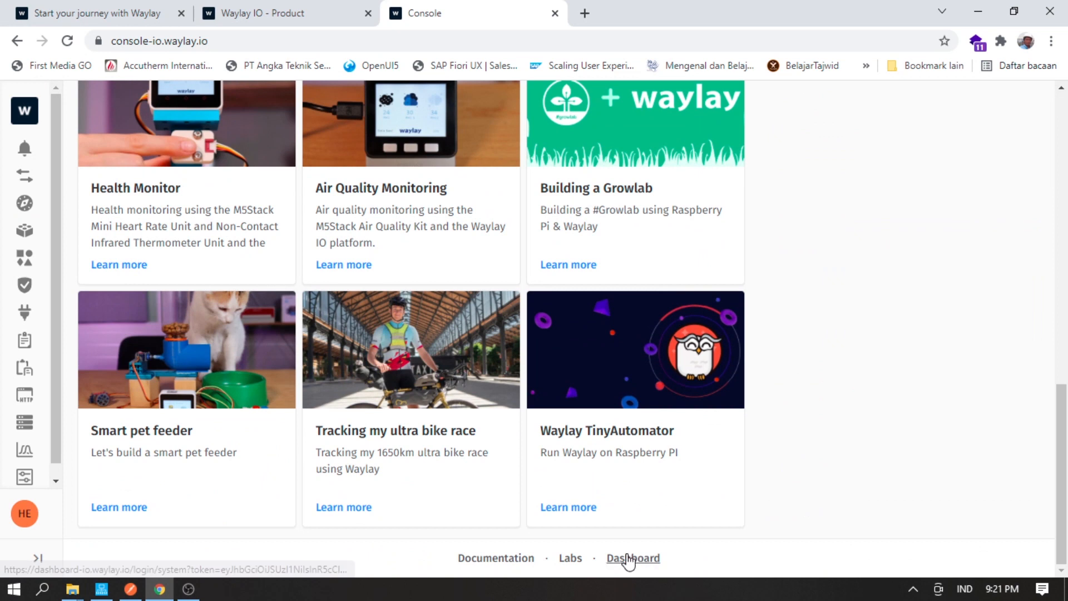
click(629, 558)
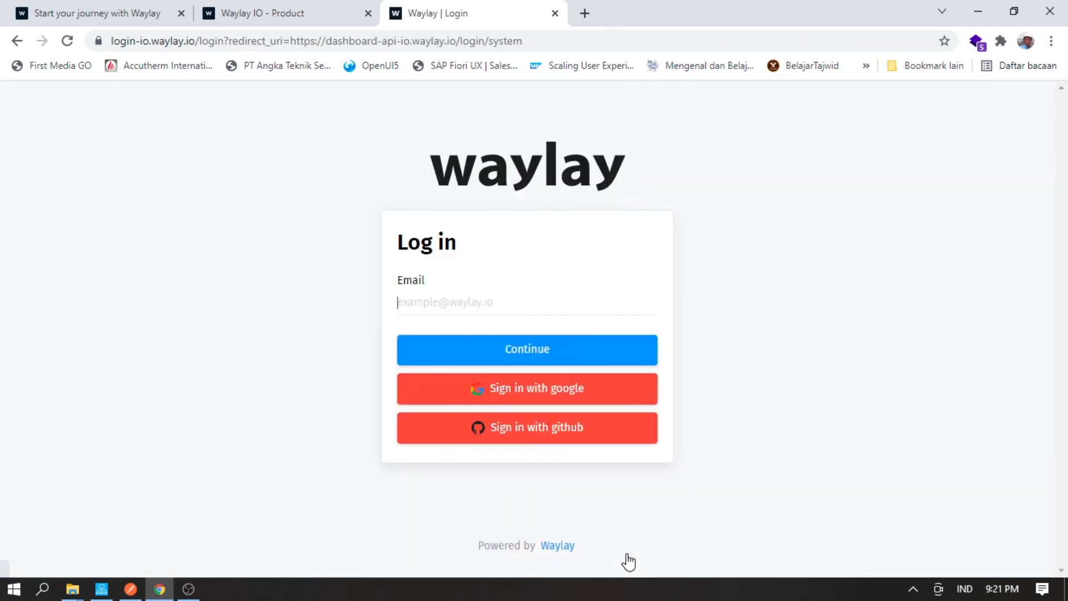
click(506, 299)
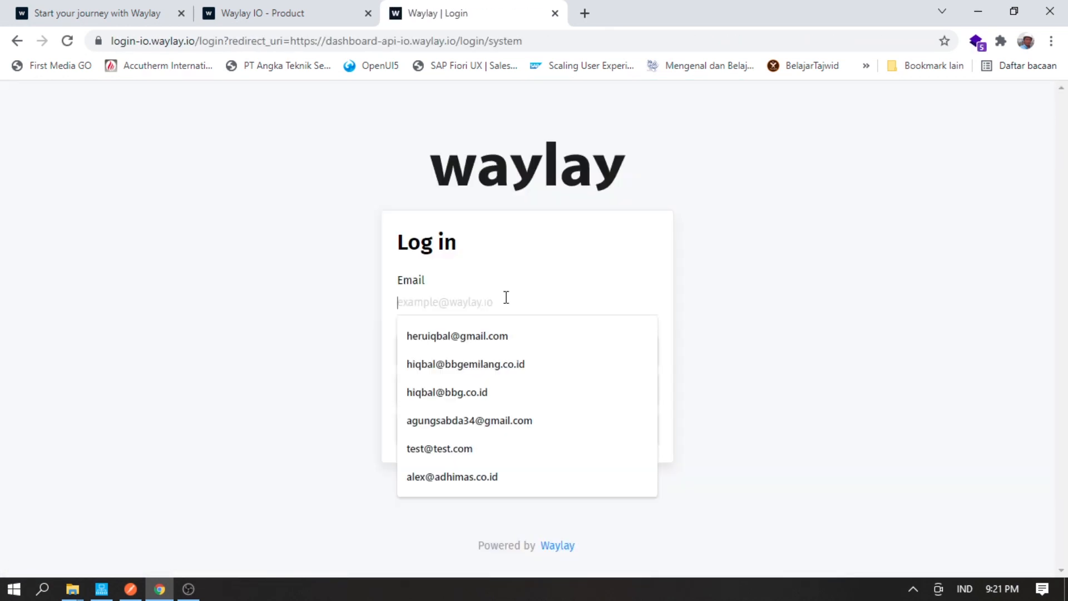
click(507, 298)
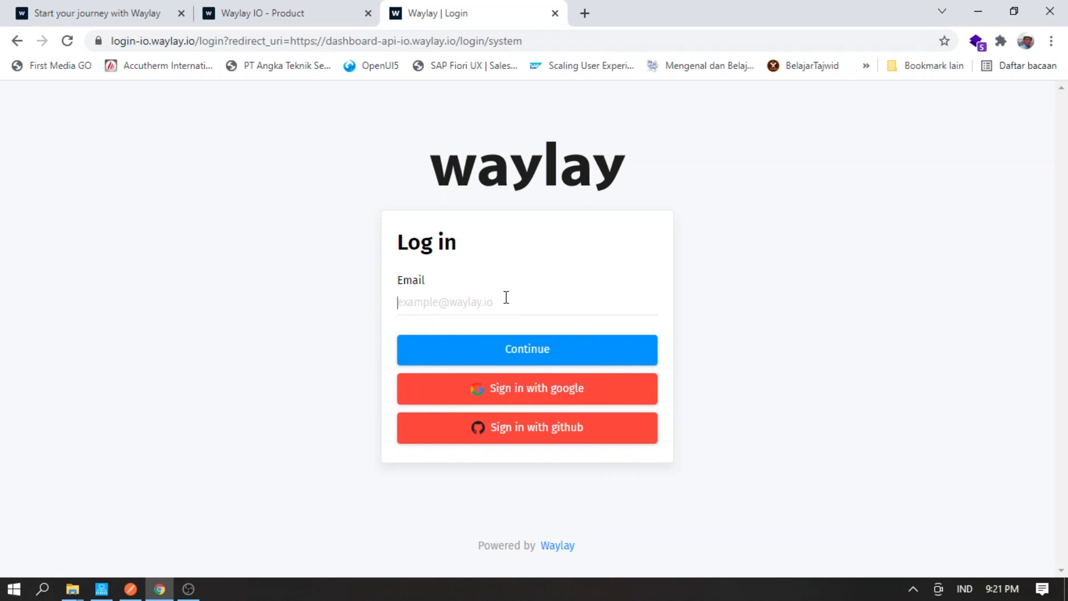
click(484, 336)
click(469, 353)
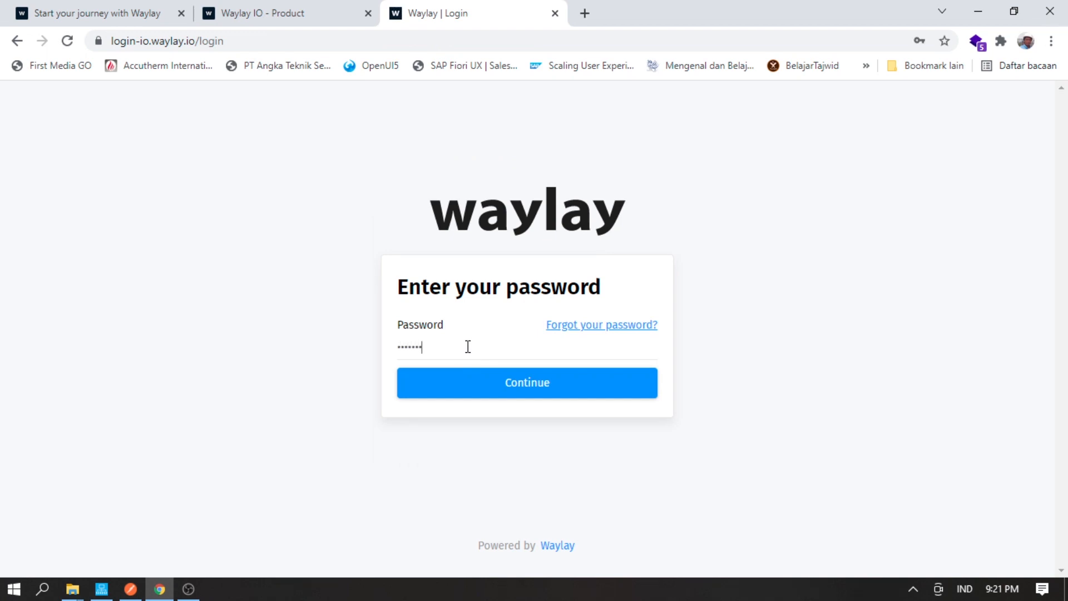
click(465, 378)
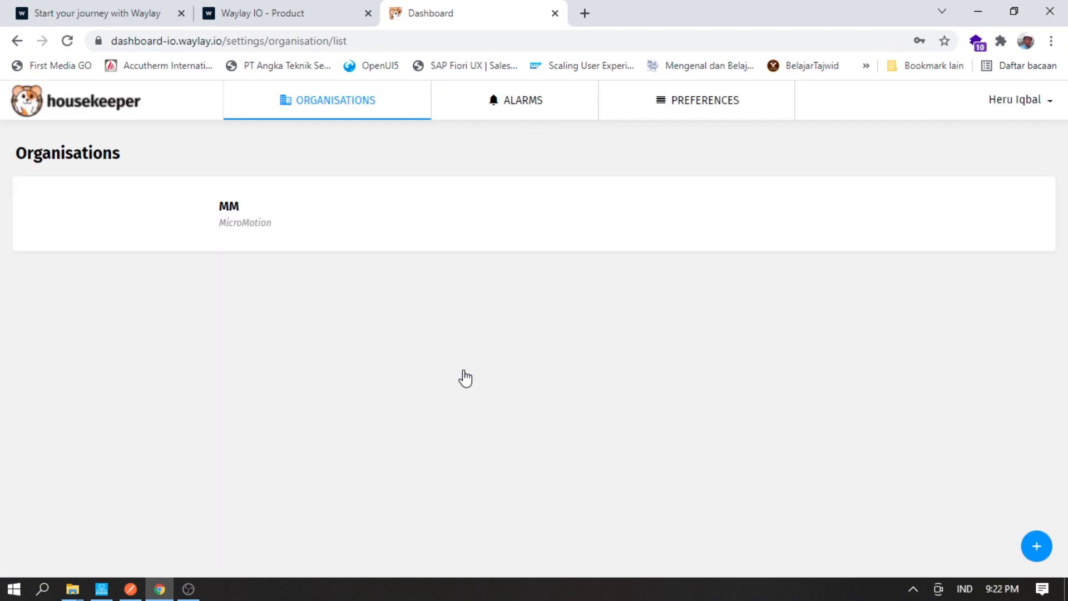
- Enter the MM organisation as admin from its Devices list and open the MicroMotion group's graphs
click(223, 207)
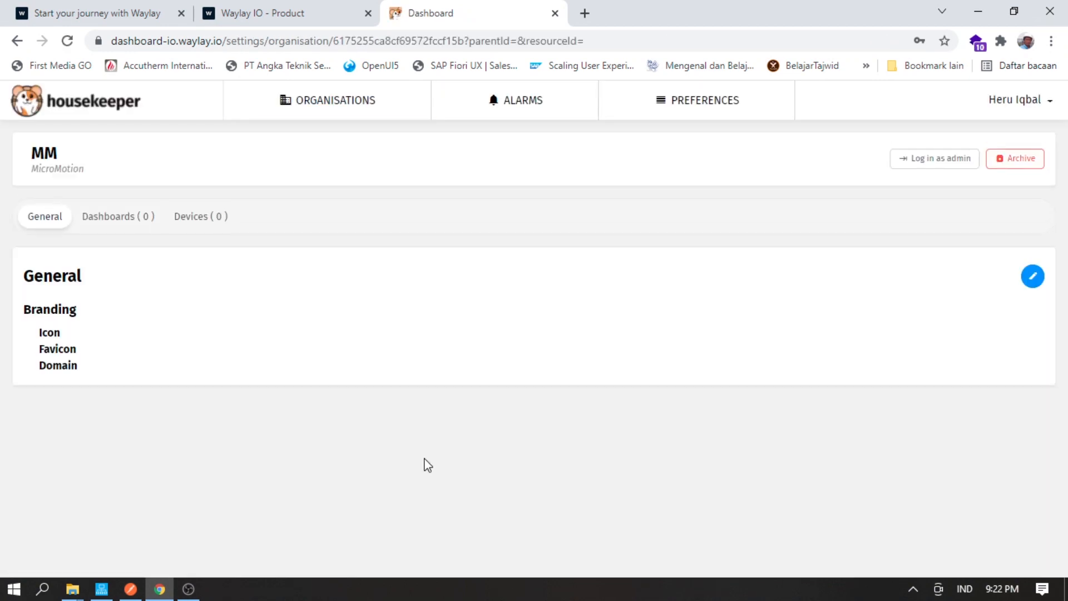
click(188, 218)
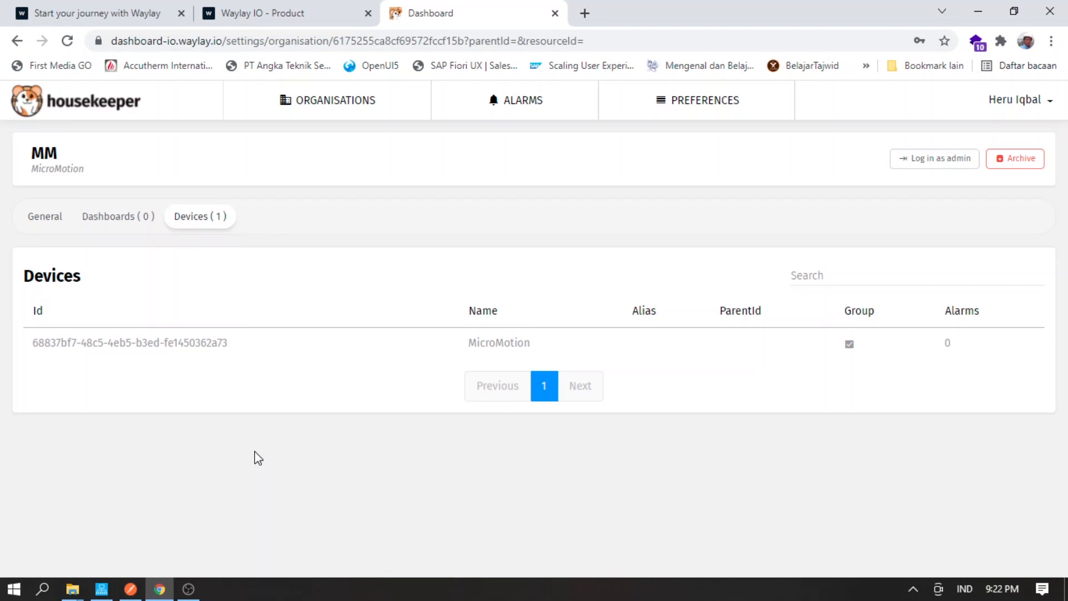
click(949, 166)
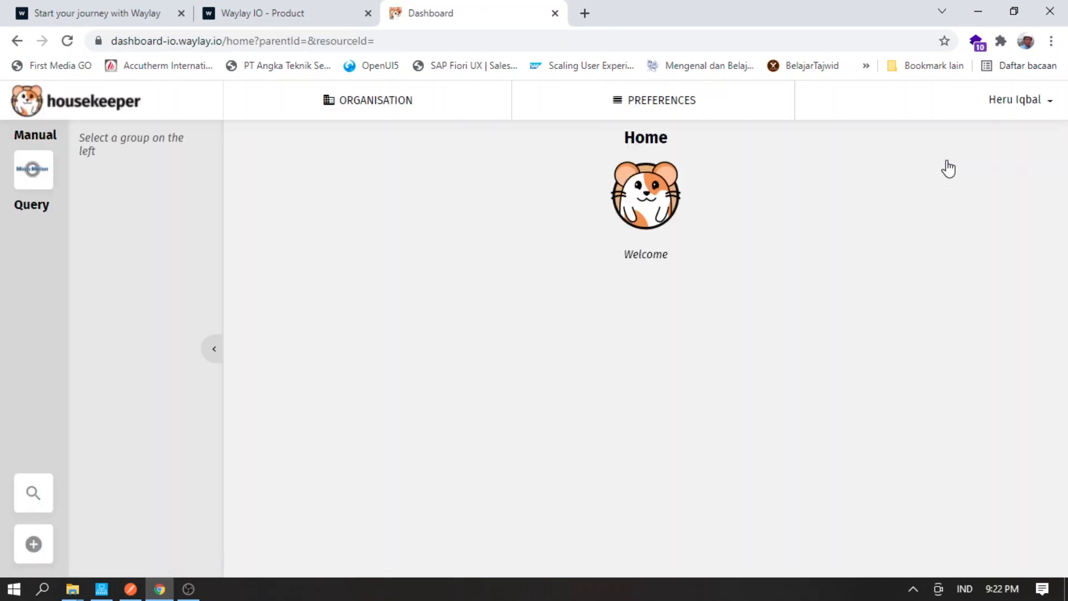
click(32, 168)
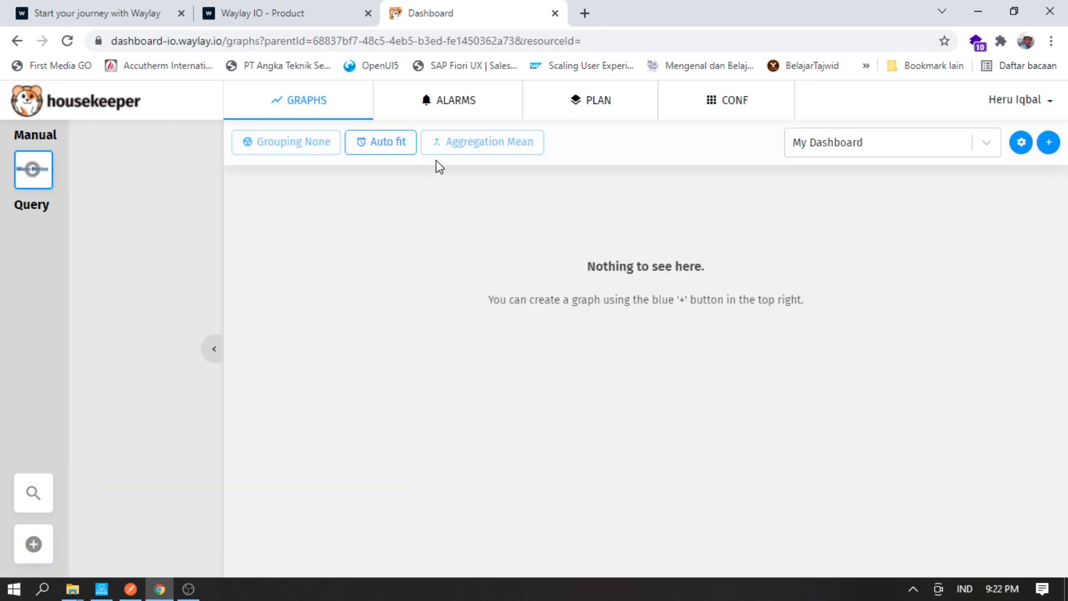
- Create a gauge widget on the temperature metric titled 'Temperature'
click(1055, 148)
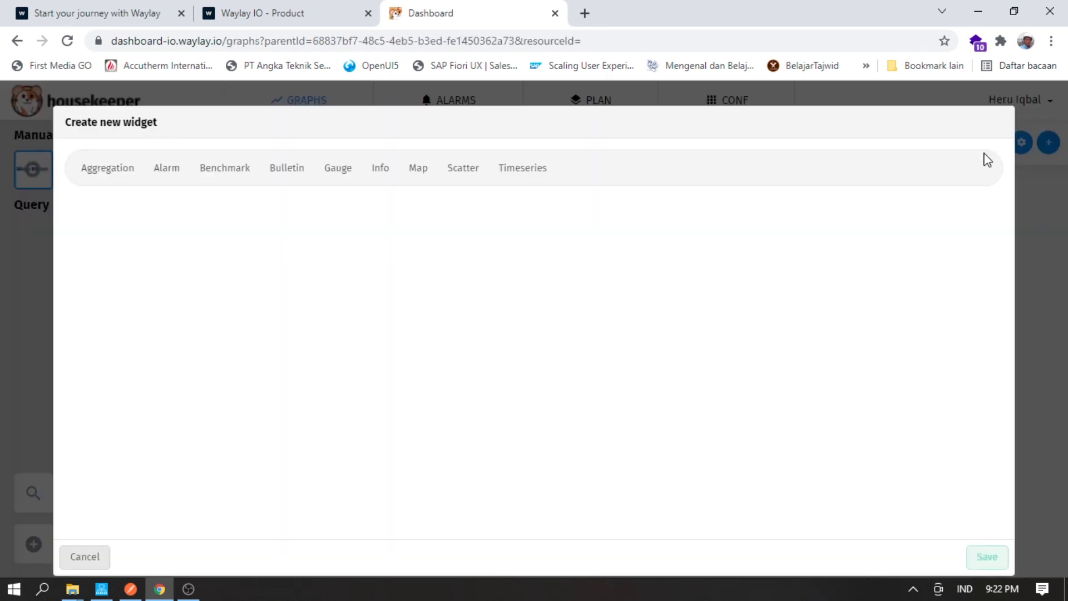
click(351, 172)
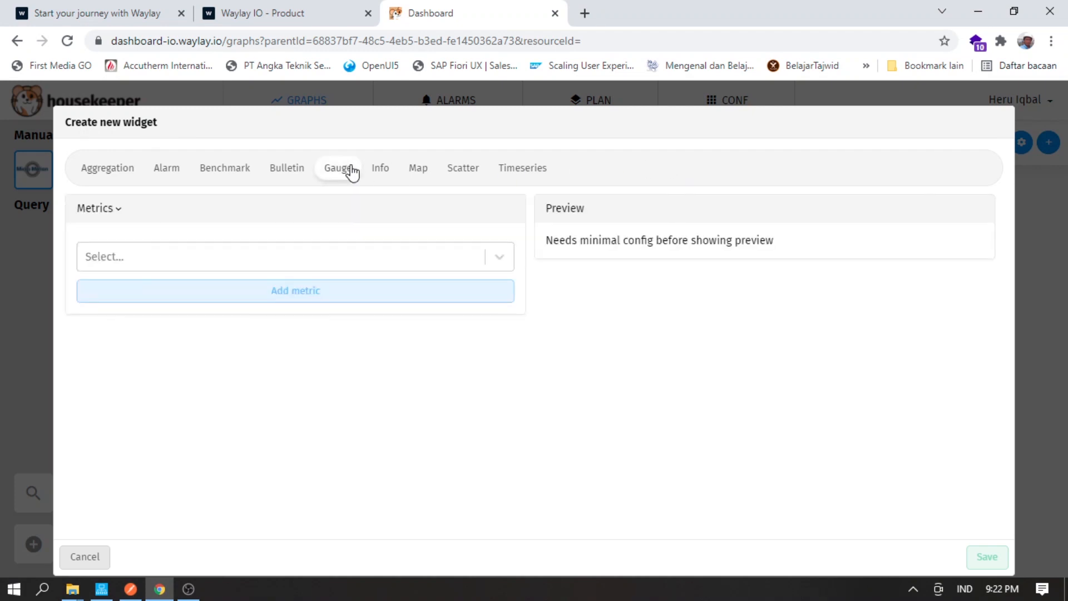
click(349, 252)
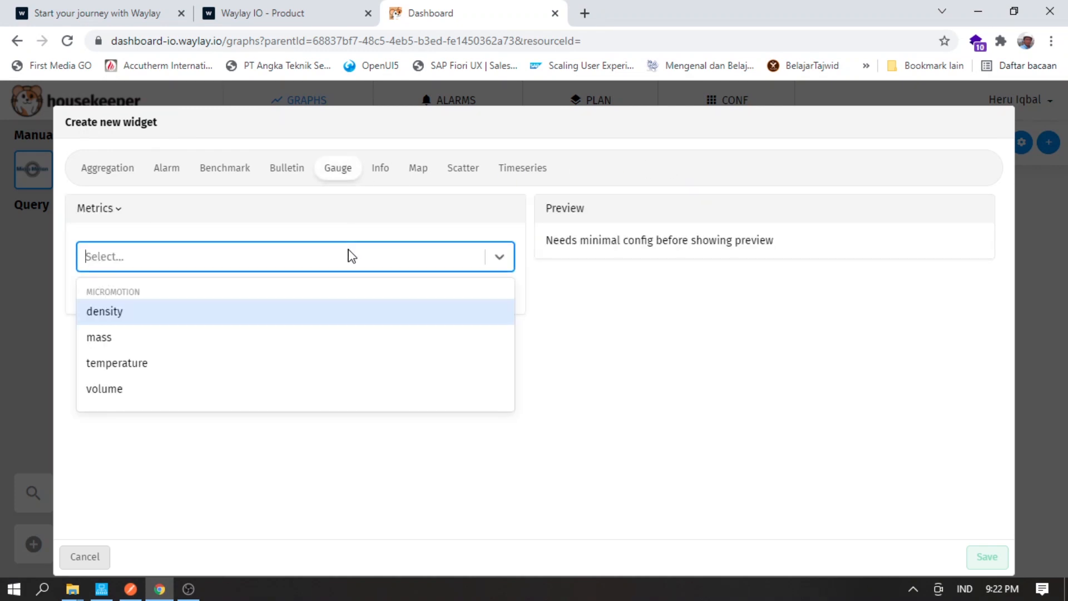
click(168, 363)
click(232, 296)
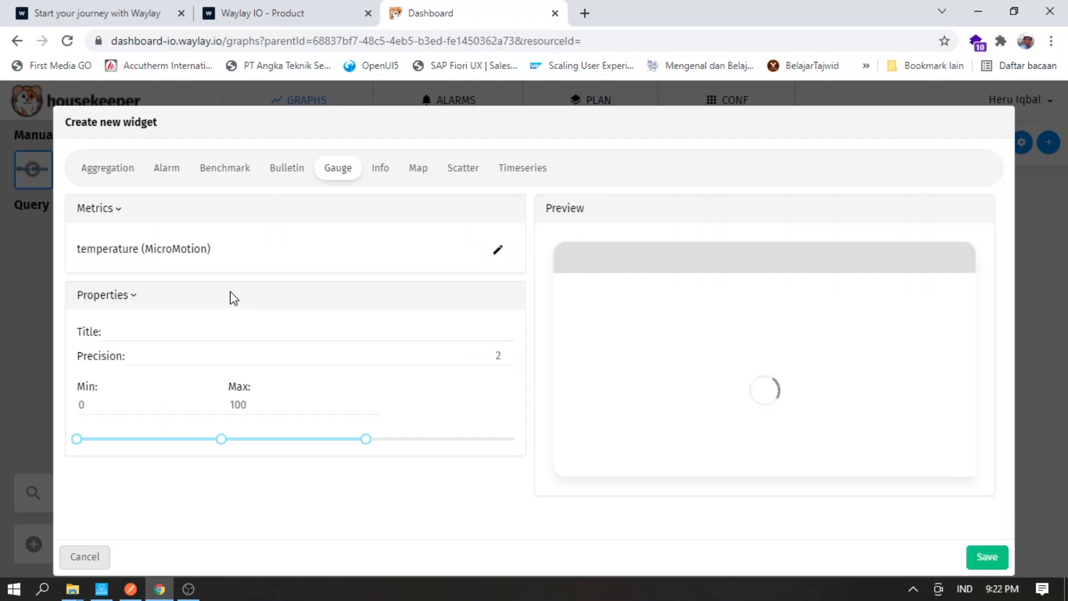
click(130, 334)
text(Temperature)
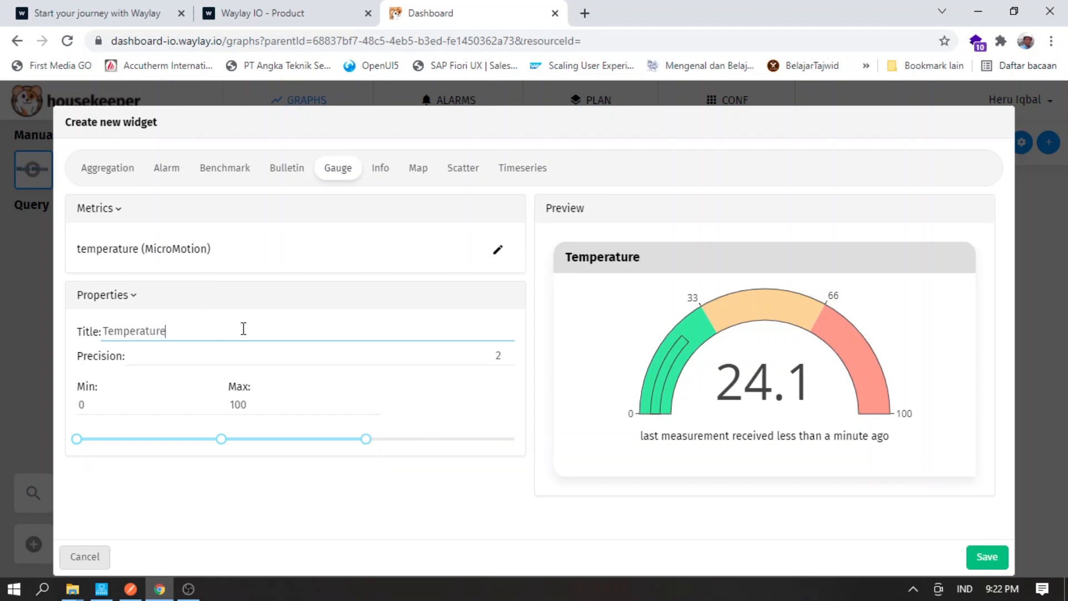
- Keep the gauge precision at 2, save the Temperature gauge and make it slightly taller
click(496, 356)
click(508, 360)
click(506, 352)
click(397, 503)
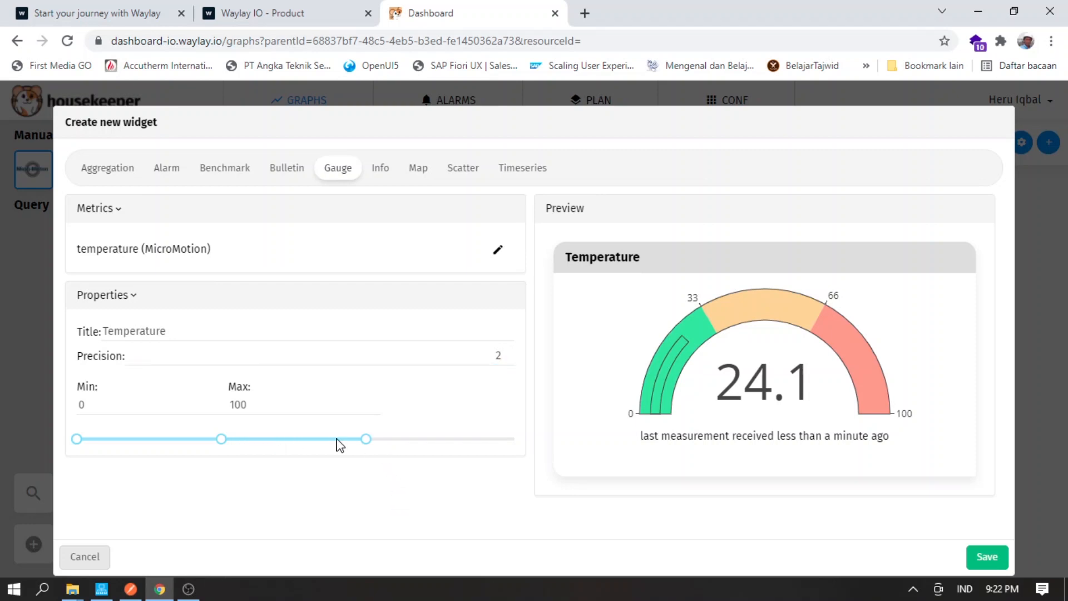
click(986, 557)
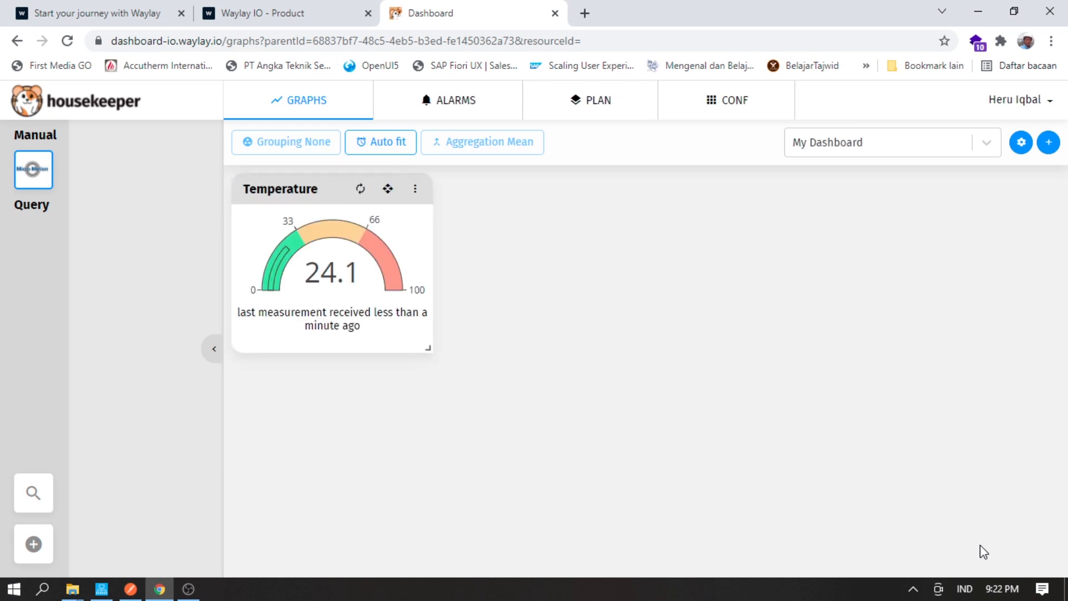
drag(424, 346, 452, 368)
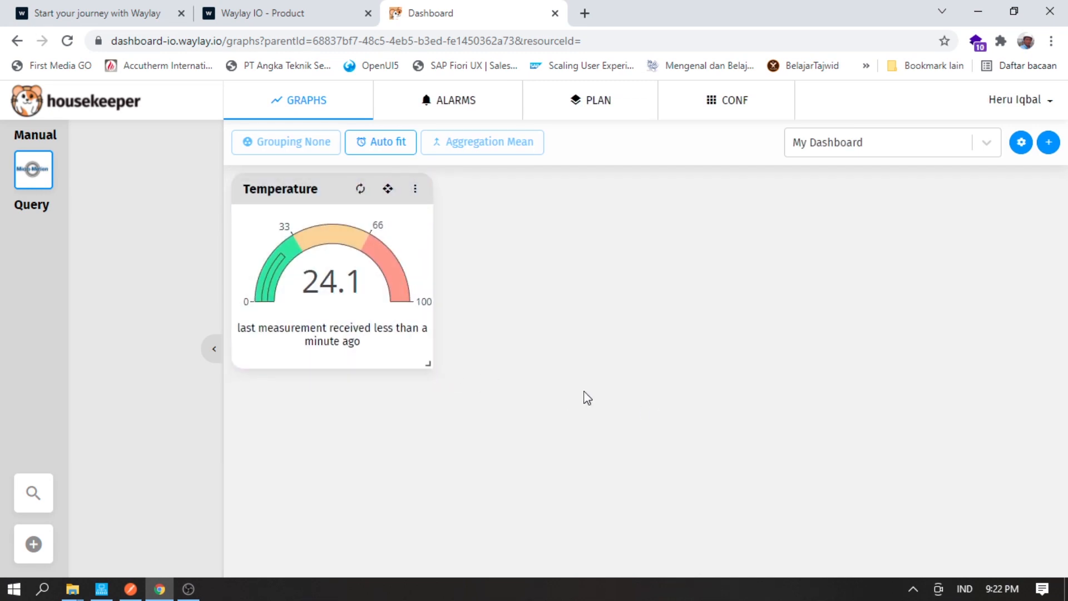
- Add a timeseries chart of the temperature metric titled 'Temperature' and save it
click(1048, 143)
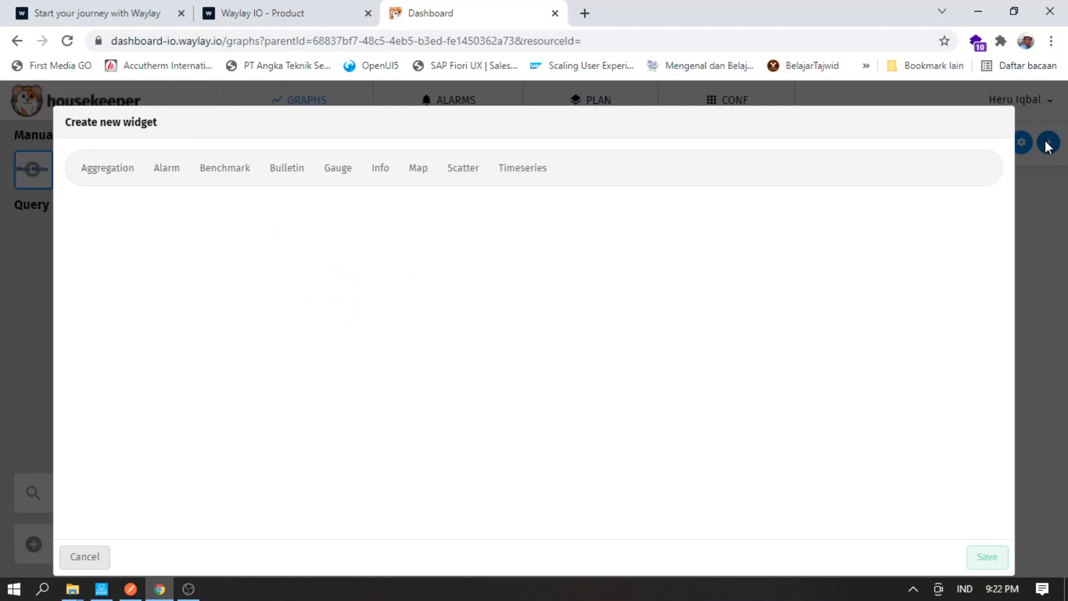
click(517, 173)
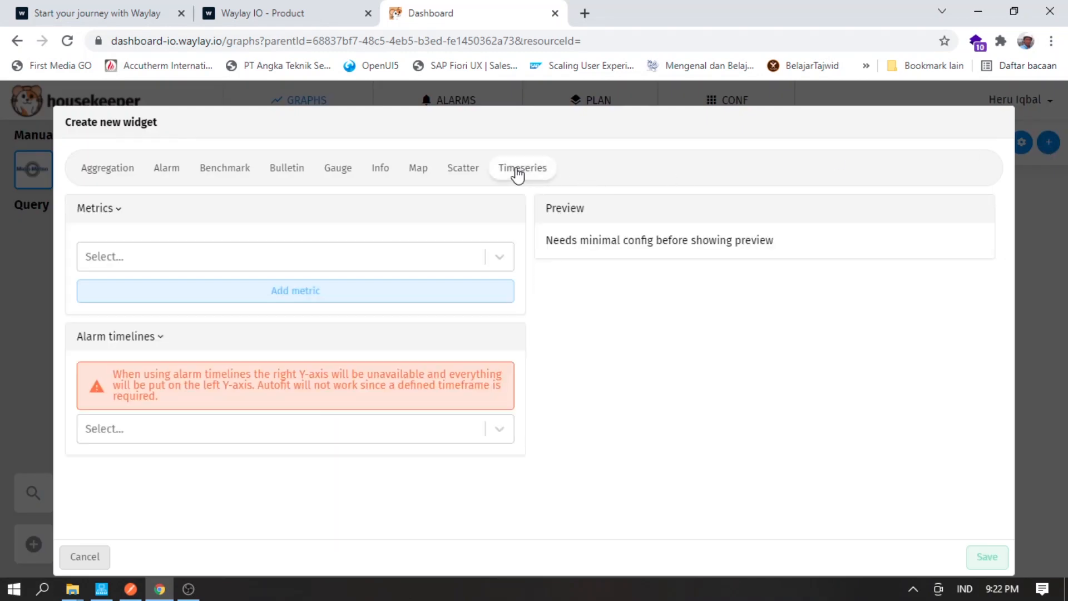
click(474, 262)
click(275, 363)
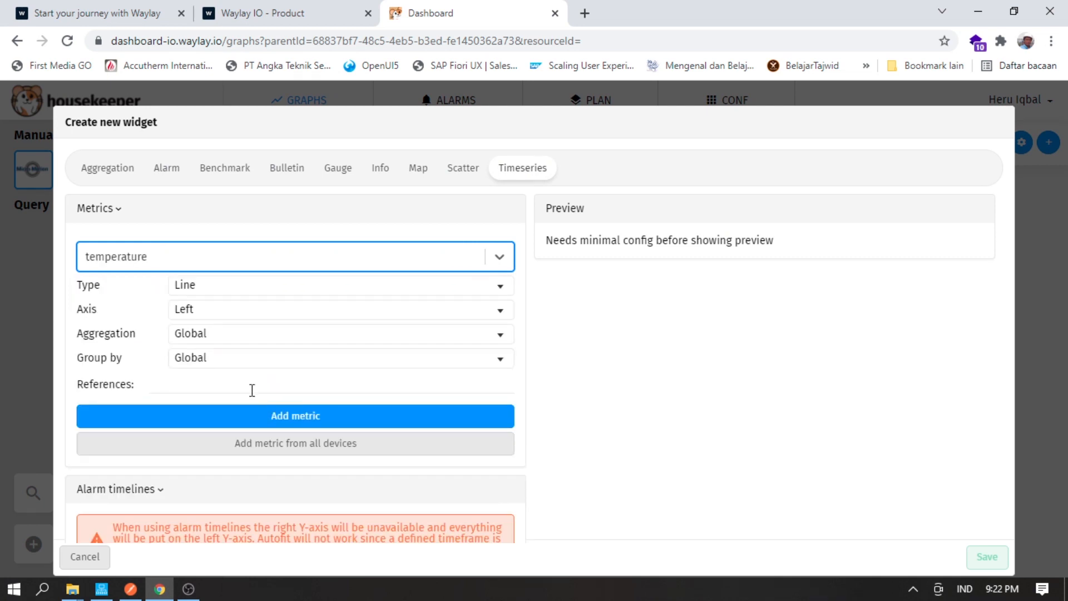
click(269, 416)
scroll(269, 413, down, 2)
click(140, 329)
text(Temperature)
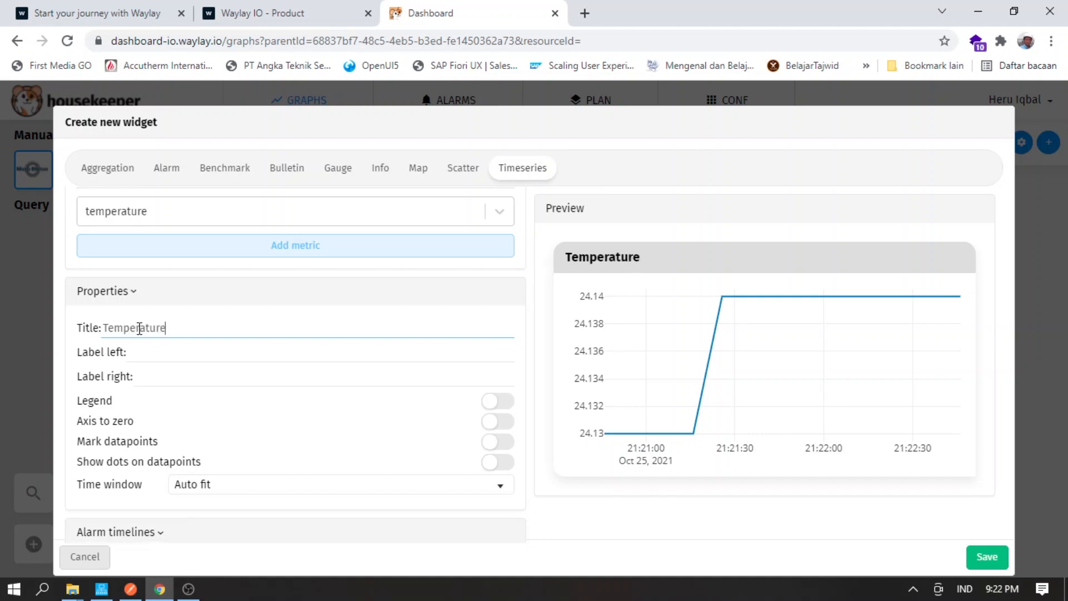
click(983, 558)
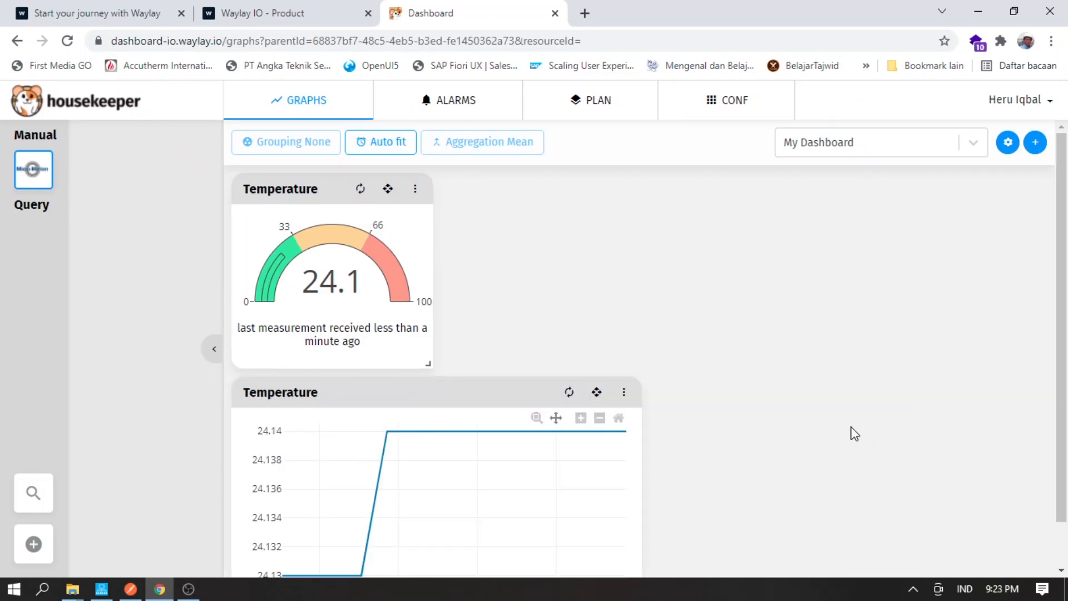
- Scroll the dashboard to check the new chart, then begin another widget
scroll(856, 433, down, 1)
scroll(861, 427, up, 1)
scroll(863, 427, down, 1)
scroll(861, 429, up, 1)
click(1035, 143)
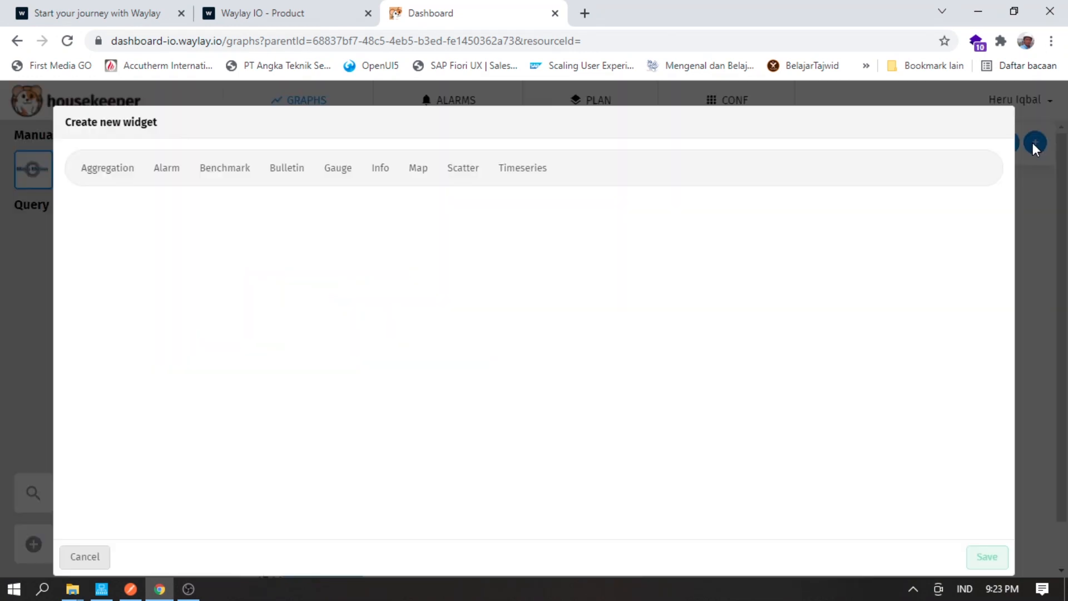
- Build a 'Density' gauge on the density metric with maximum 600 and bands near 222 and 432
click(331, 174)
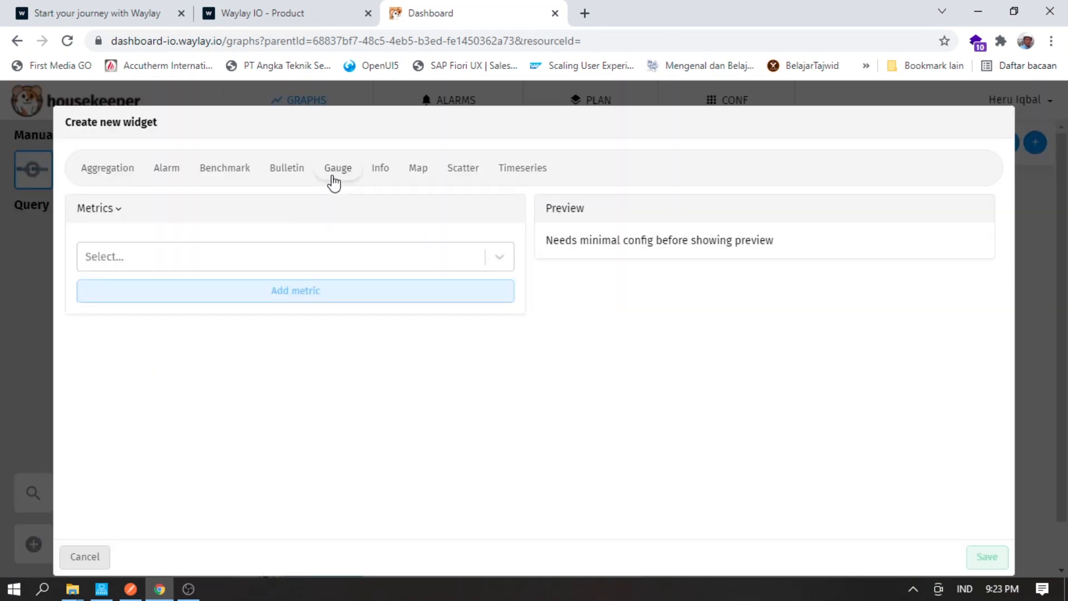
click(310, 251)
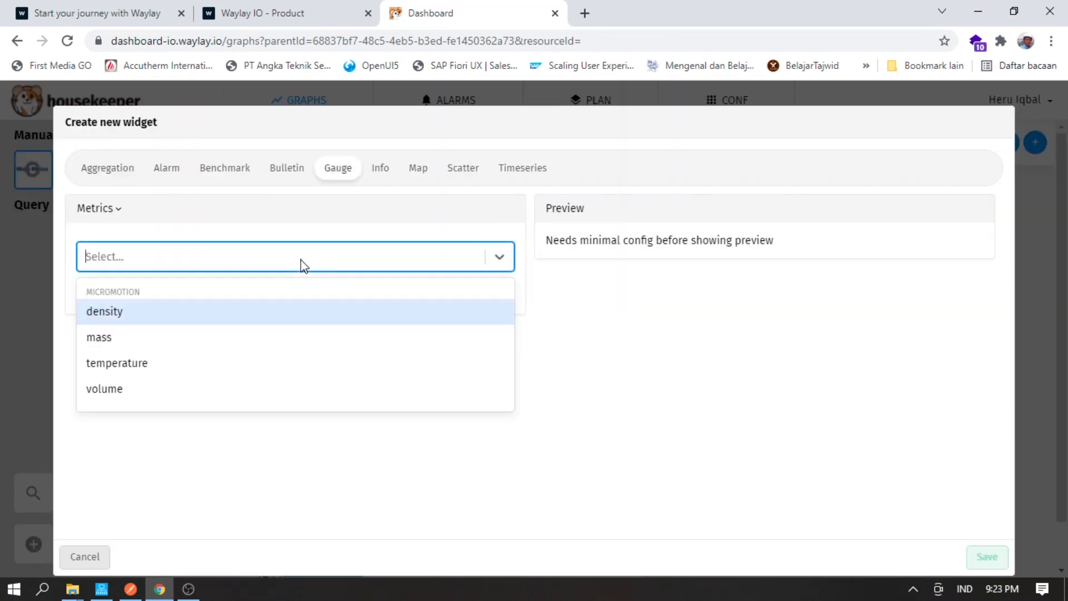
click(149, 317)
click(248, 297)
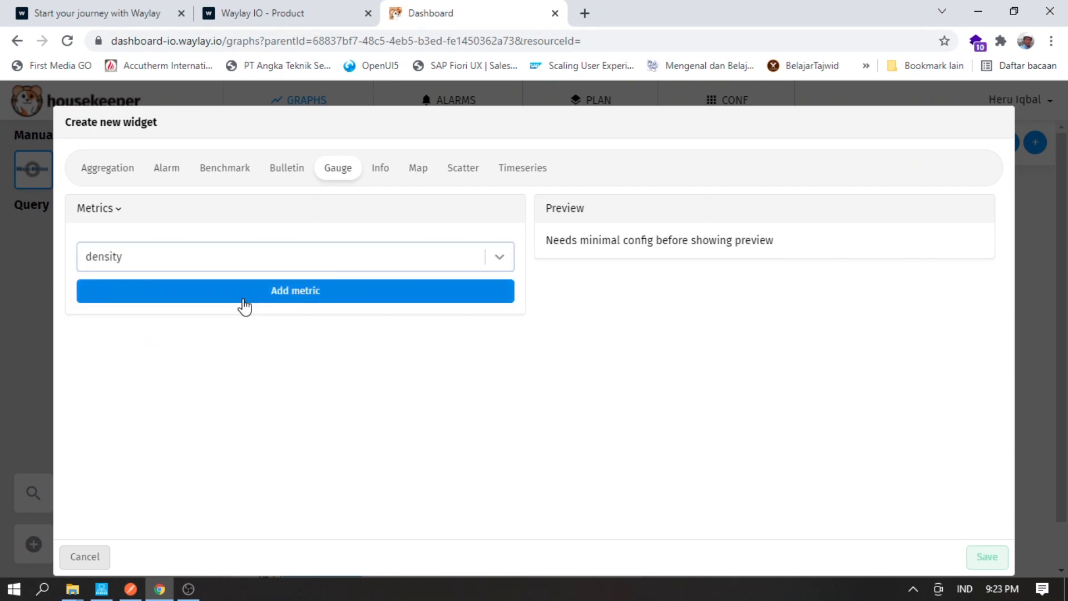
click(179, 332)
text(Density)
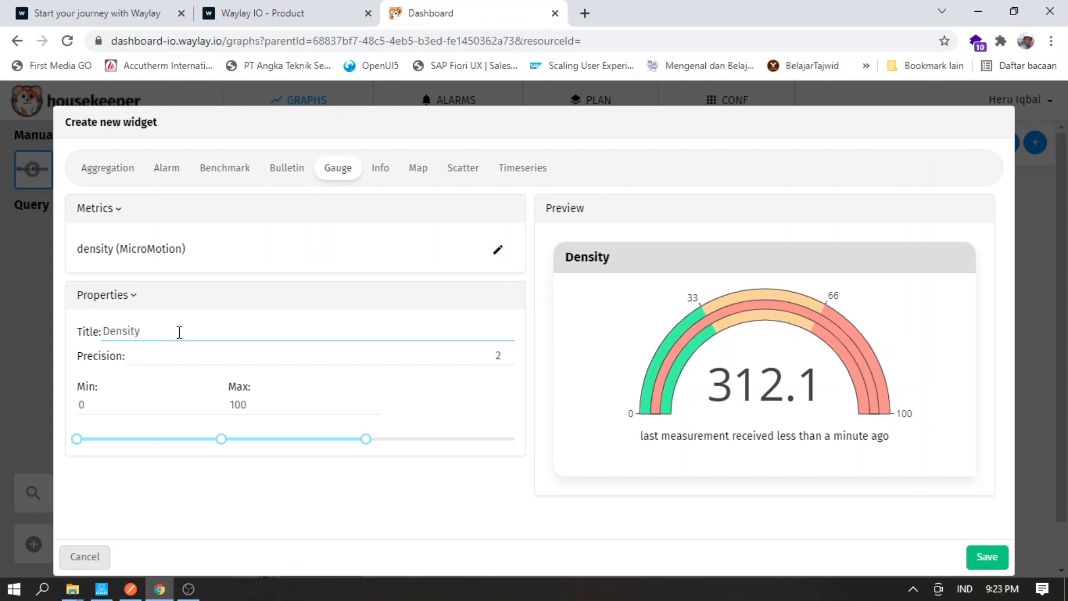
double_click(263, 404)
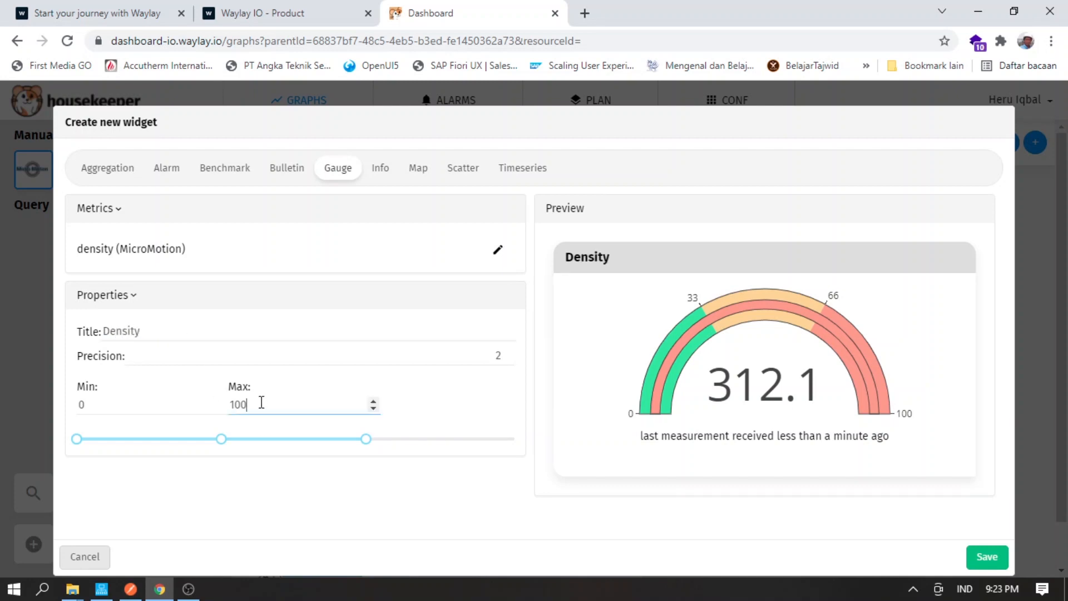
text(600)
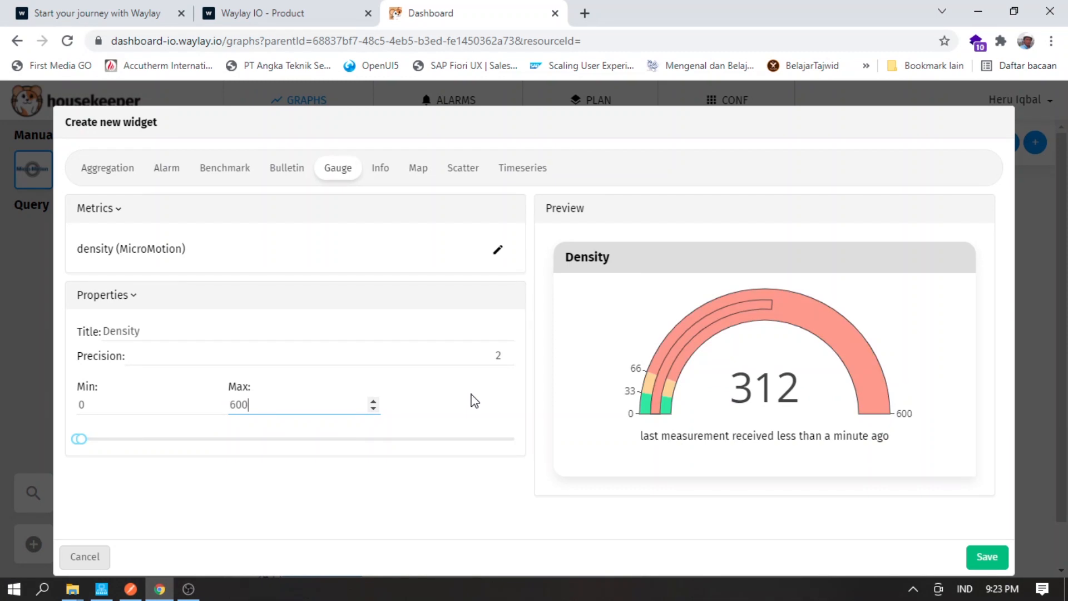
drag(80, 439, 391, 442)
drag(83, 439, 243, 454)
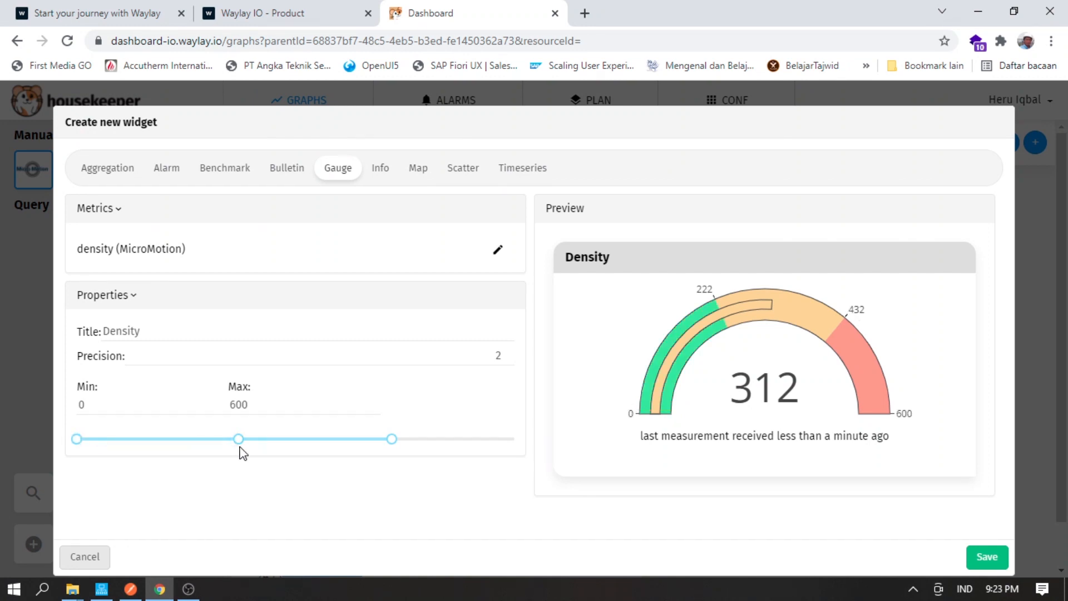
- Save the Density gauge, place it beside the Temperature gauge and make it taller
click(988, 557)
scroll(912, 484, down, 4)
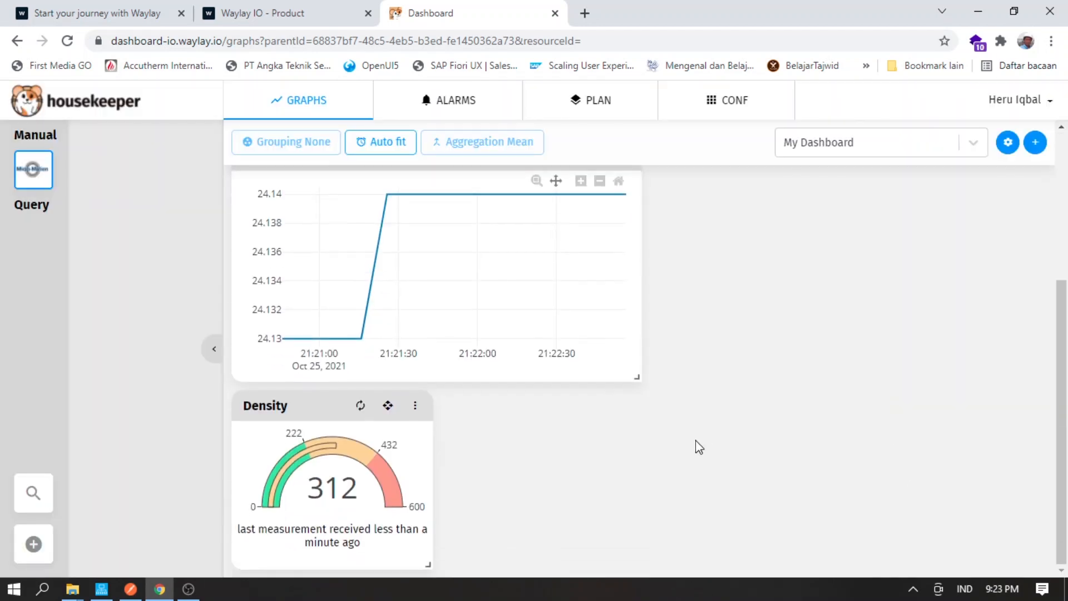
drag(388, 405, 657, 172)
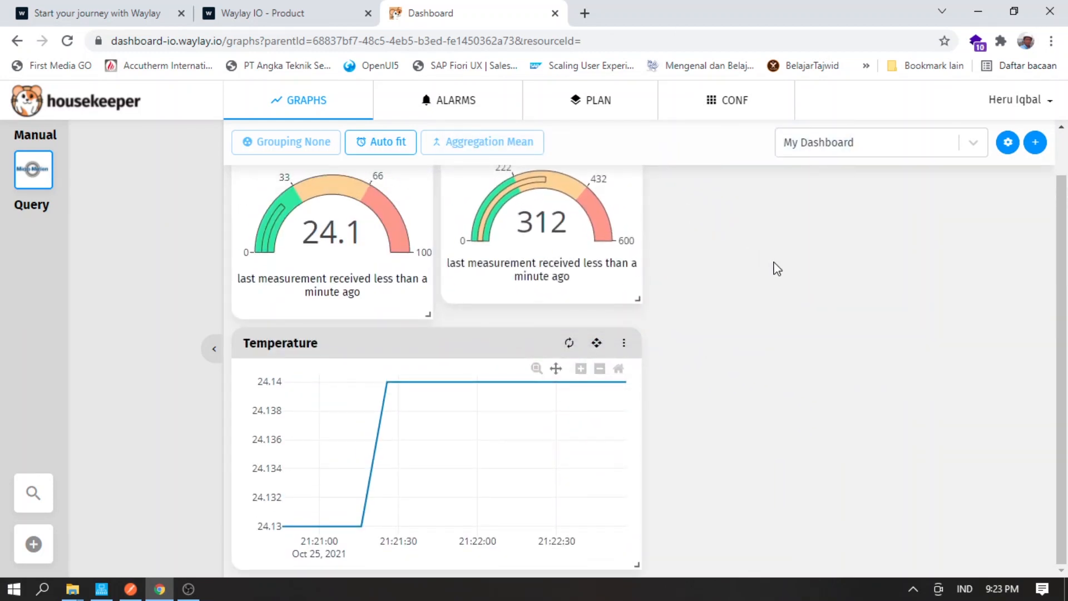
drag(635, 350, 634, 369)
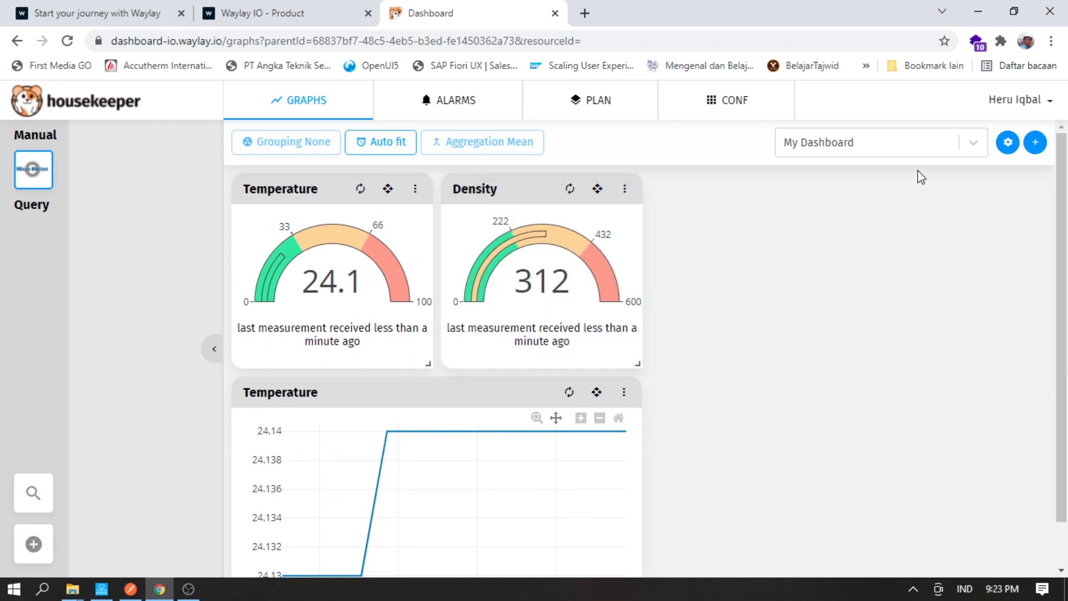
click(1035, 142)
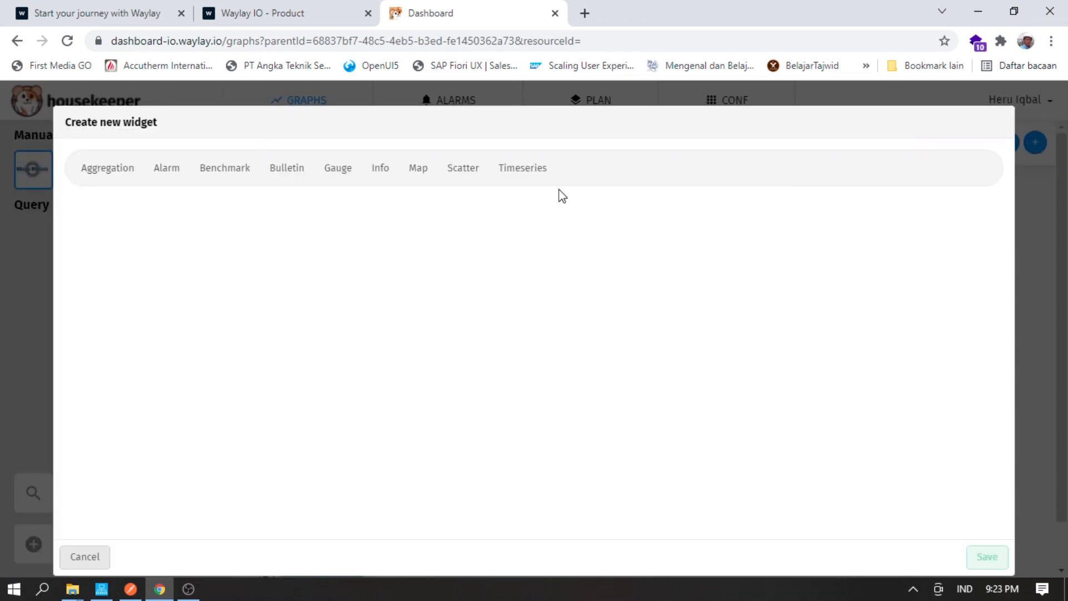
- Add a 'Density' timeseries chart of the density metric below the Temperature chart
click(540, 173)
click(495, 257)
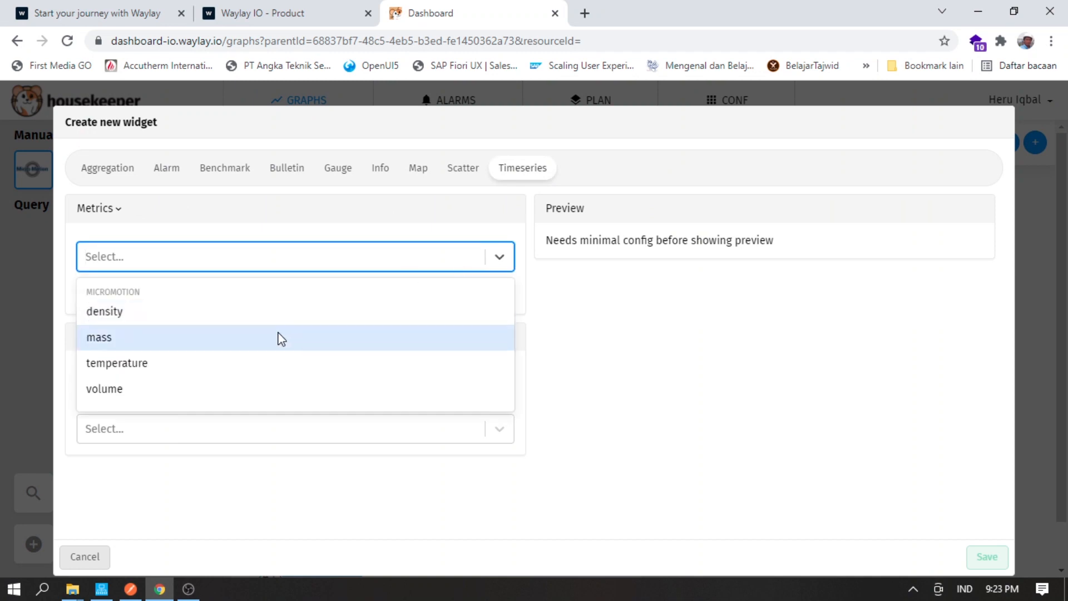
click(264, 319)
click(293, 418)
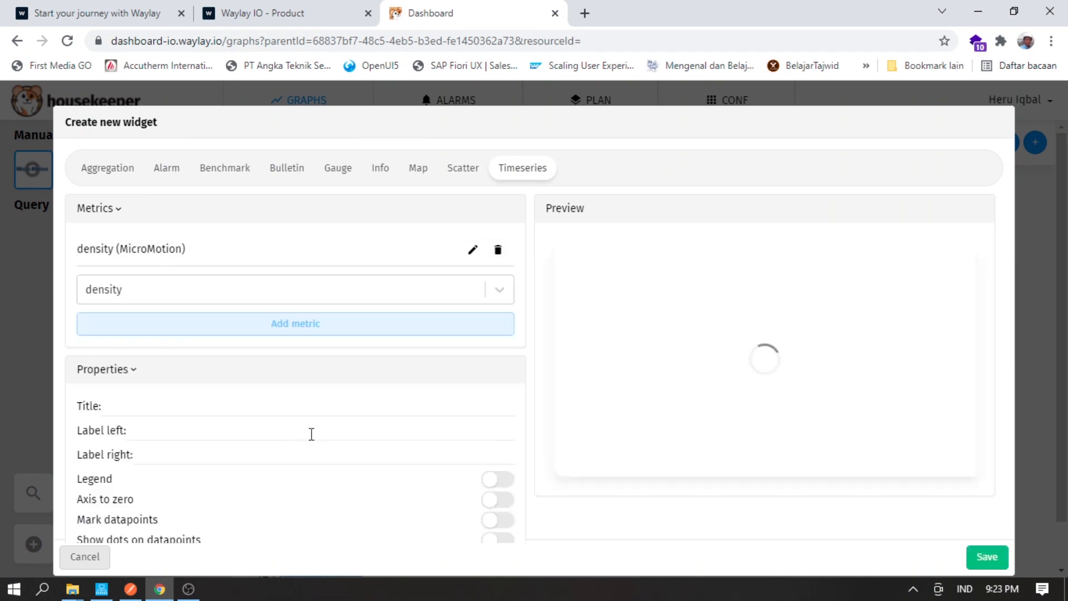
scroll(312, 434, down, 3)
click(146, 216)
text(Density)
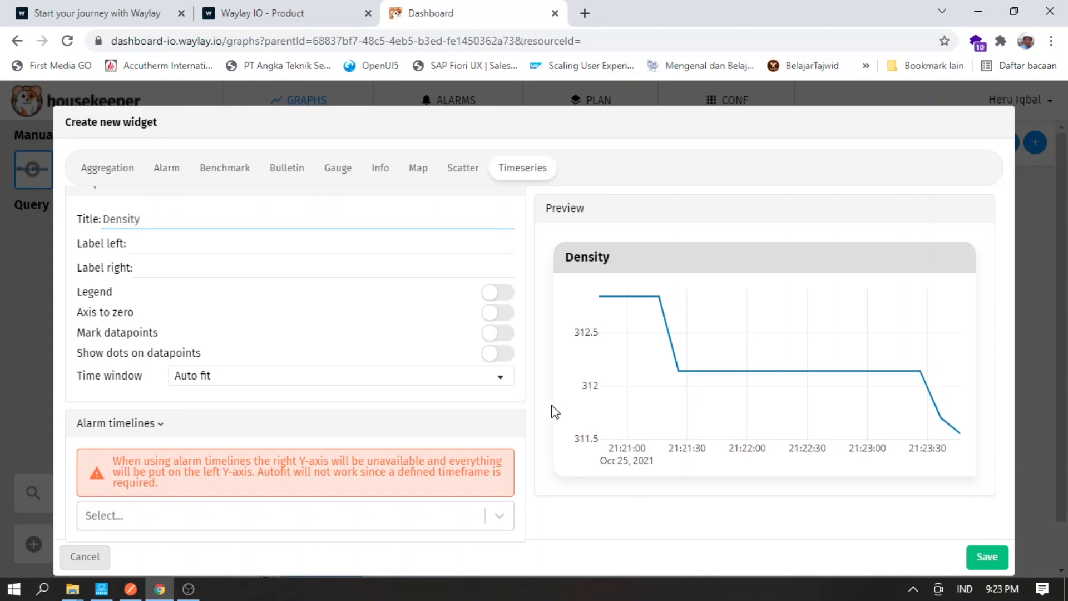
click(980, 561)
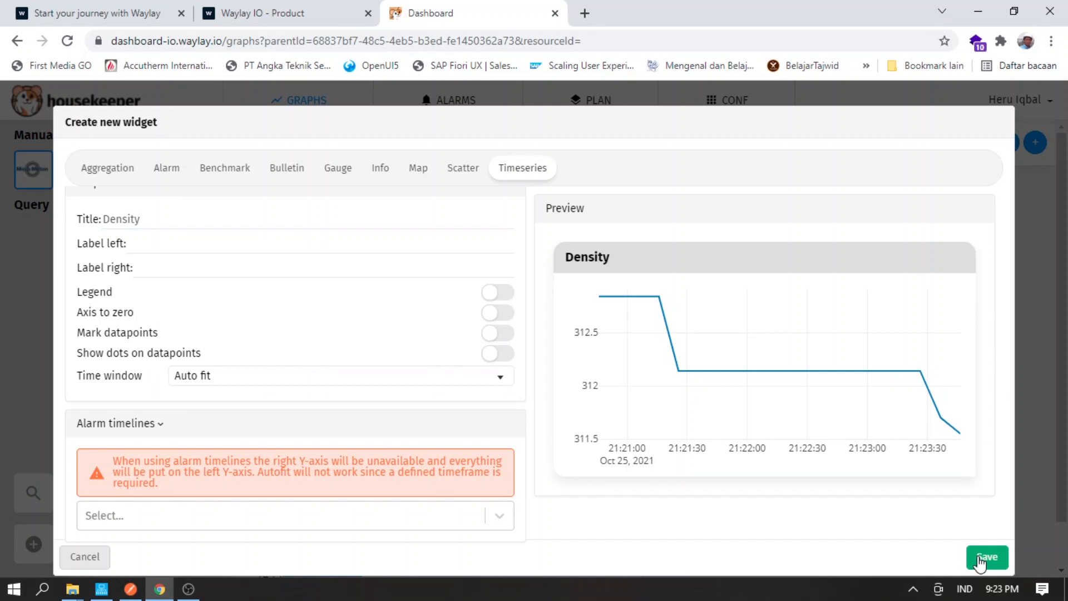
scroll(890, 482, down, 5)
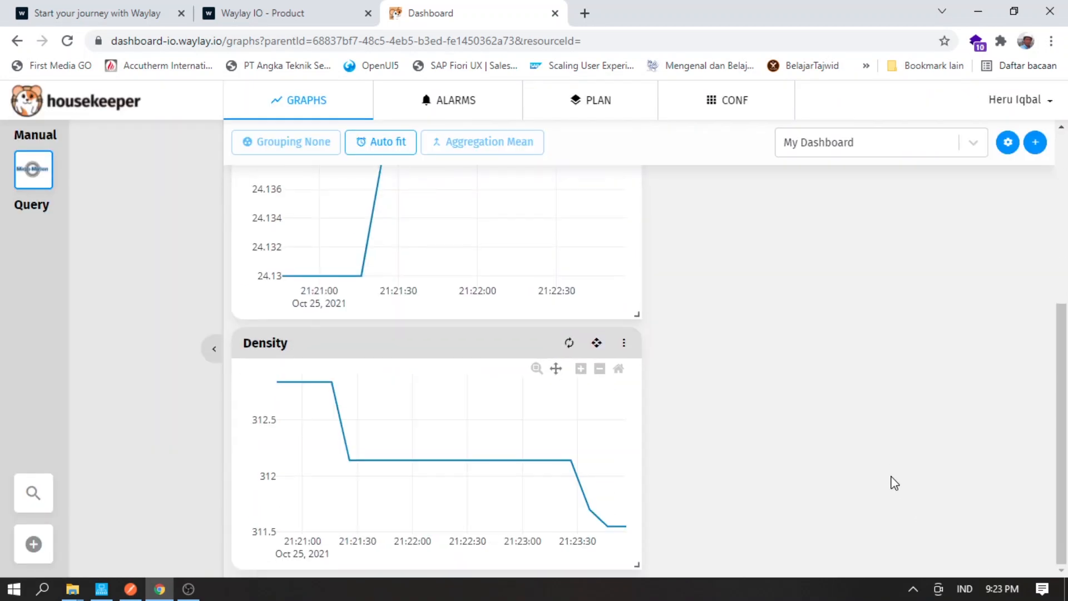
scroll(892, 482, up, 5)
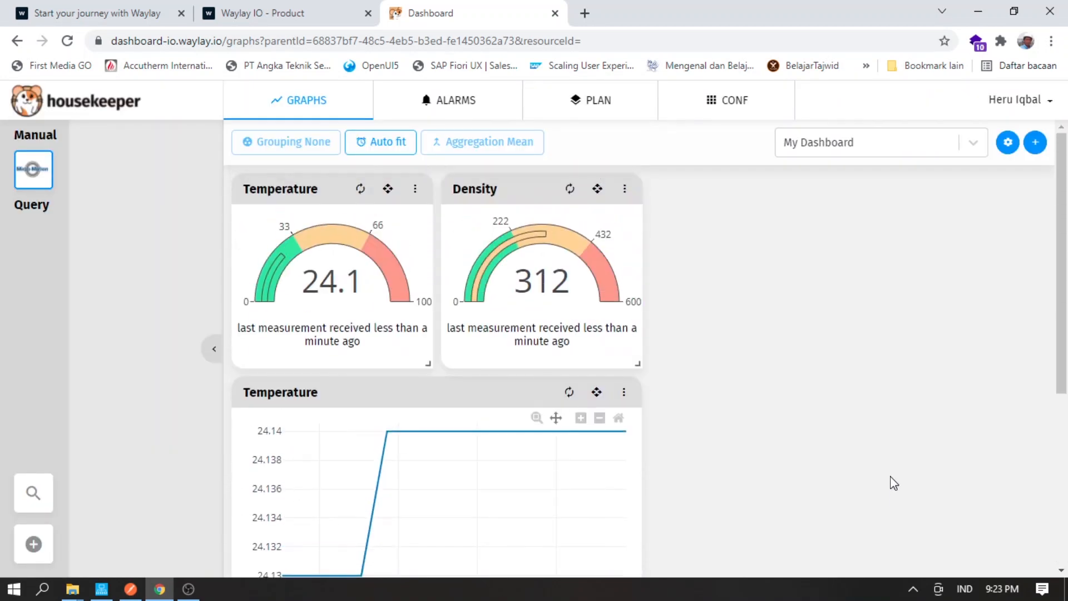
click(1042, 142)
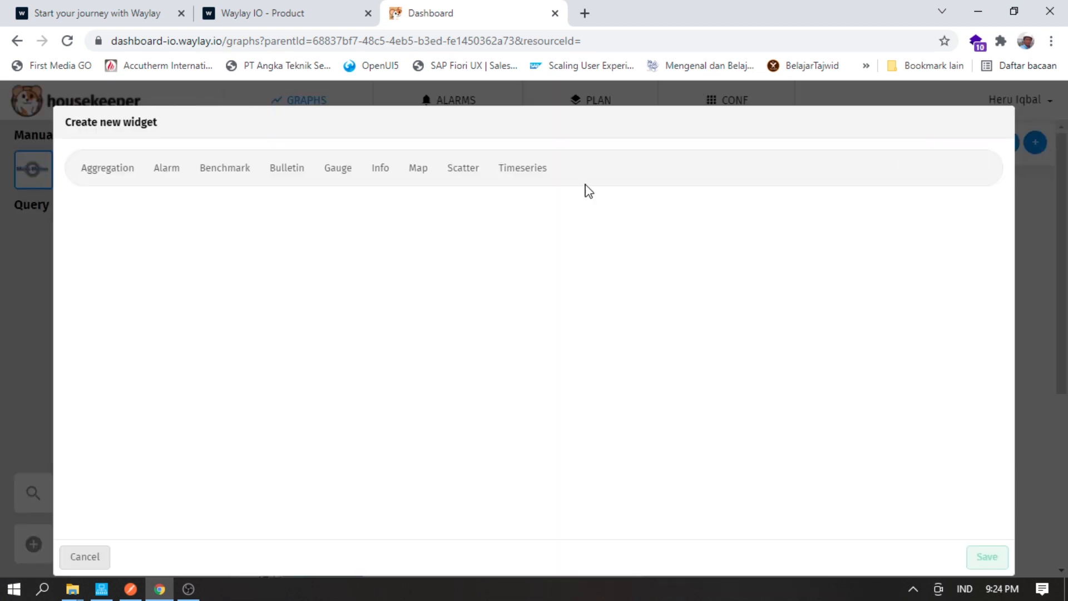
- Build a 'Mass Flow Rate' gauge on the mass metric, maximum 600, bands near 204 and 438
click(334, 176)
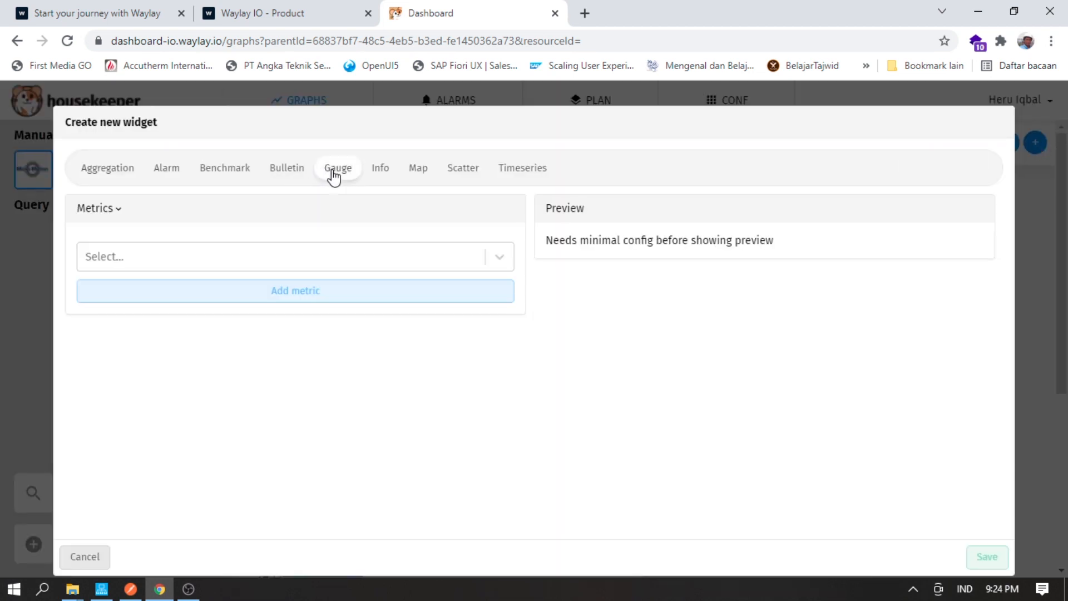
click(304, 255)
click(173, 338)
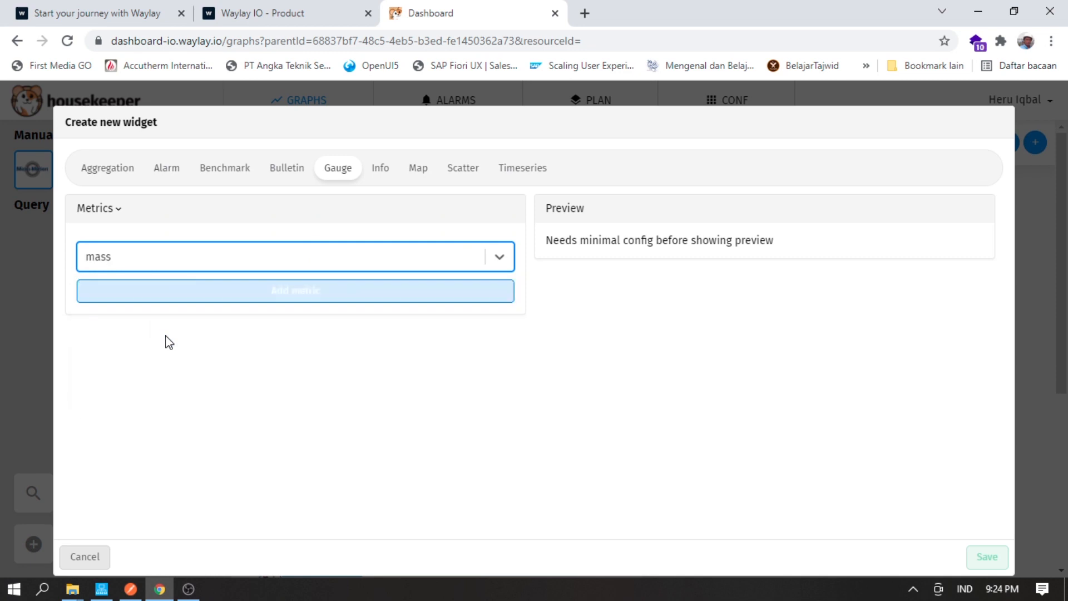
click(231, 302)
click(134, 327)
text(Mas)
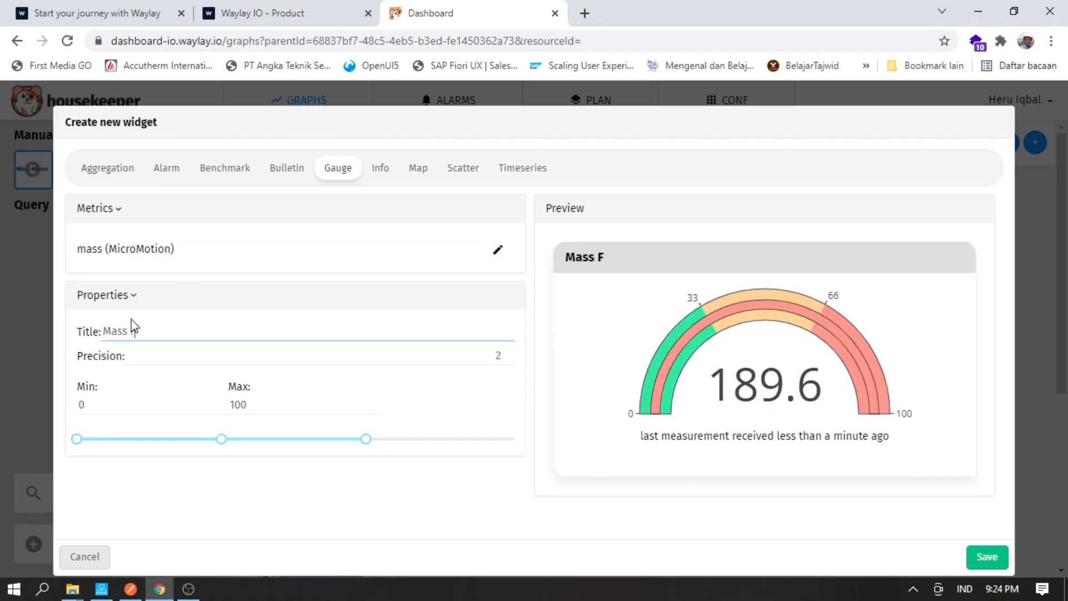
text(s Flow Rate)
click(234, 404)
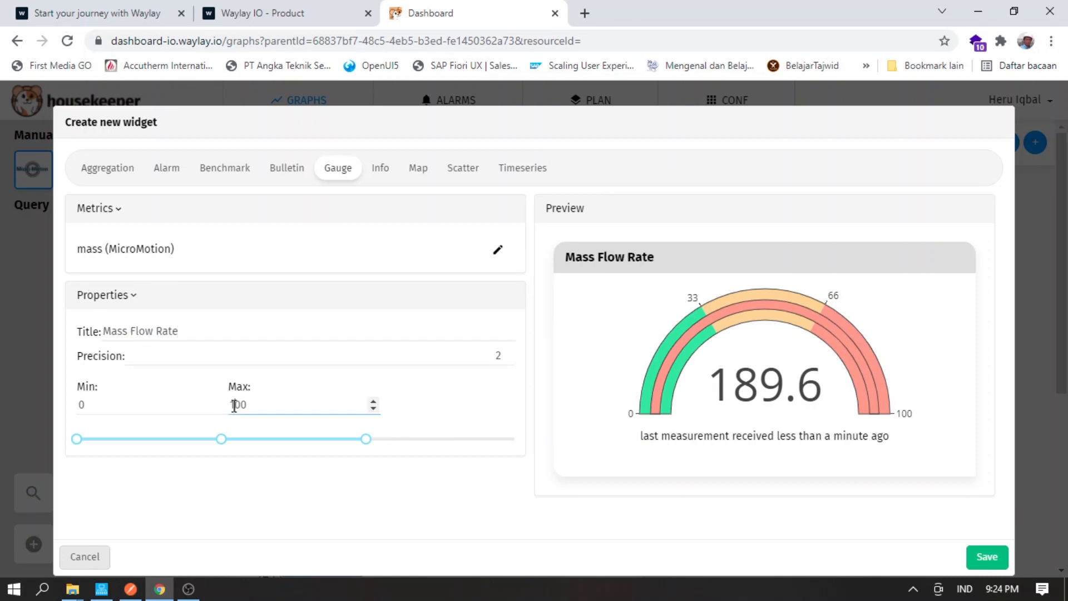
key(BackSpace)
text(6)
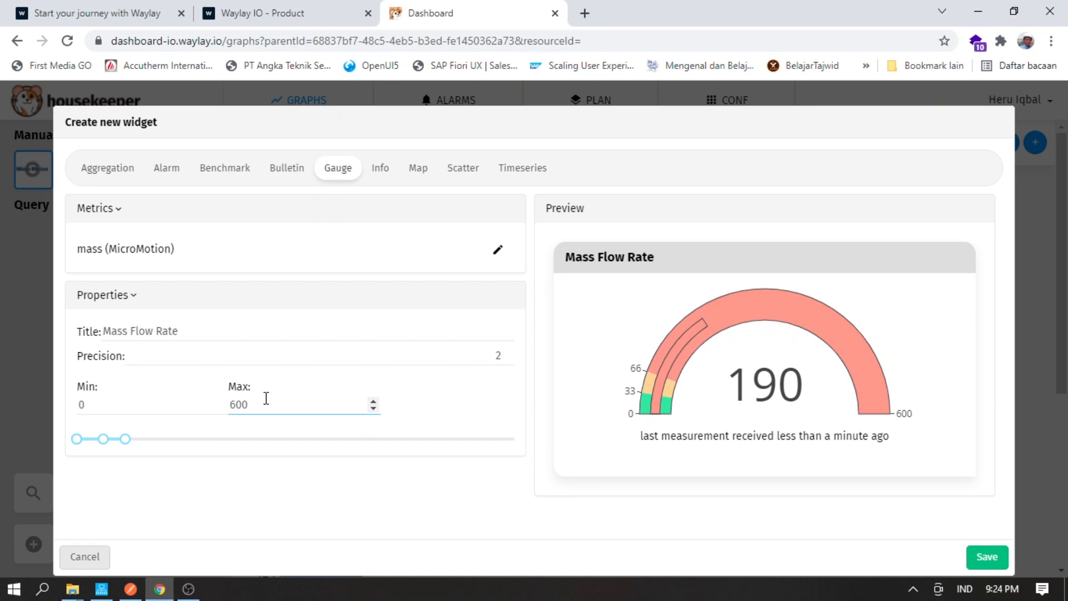
drag(125, 439, 398, 455)
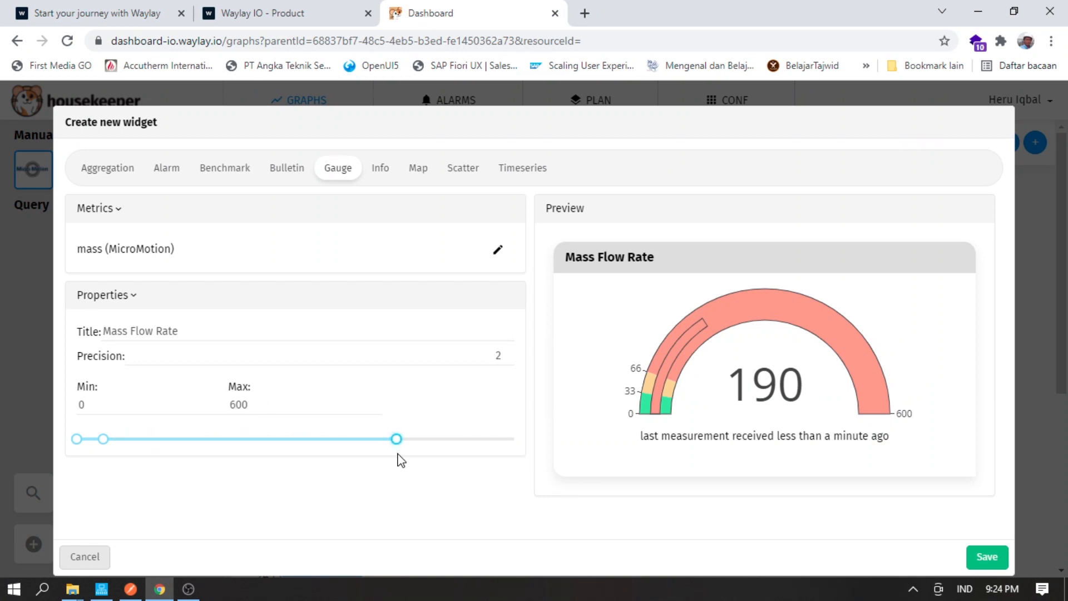
drag(109, 441, 225, 443)
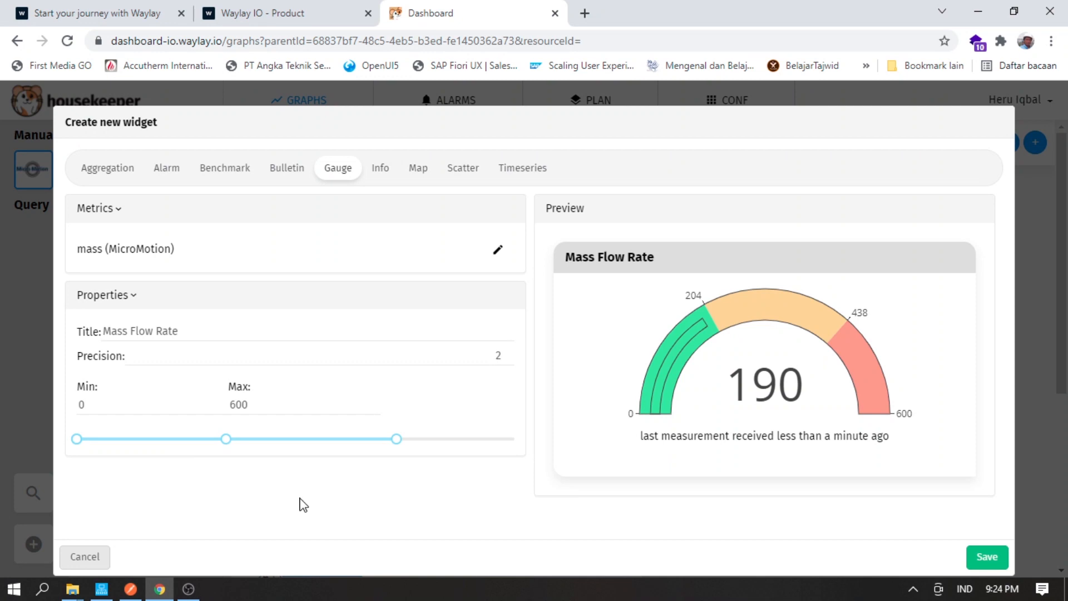
- Save the Mass Flow Rate gauge, move it into the top row and make it taller
click(988, 557)
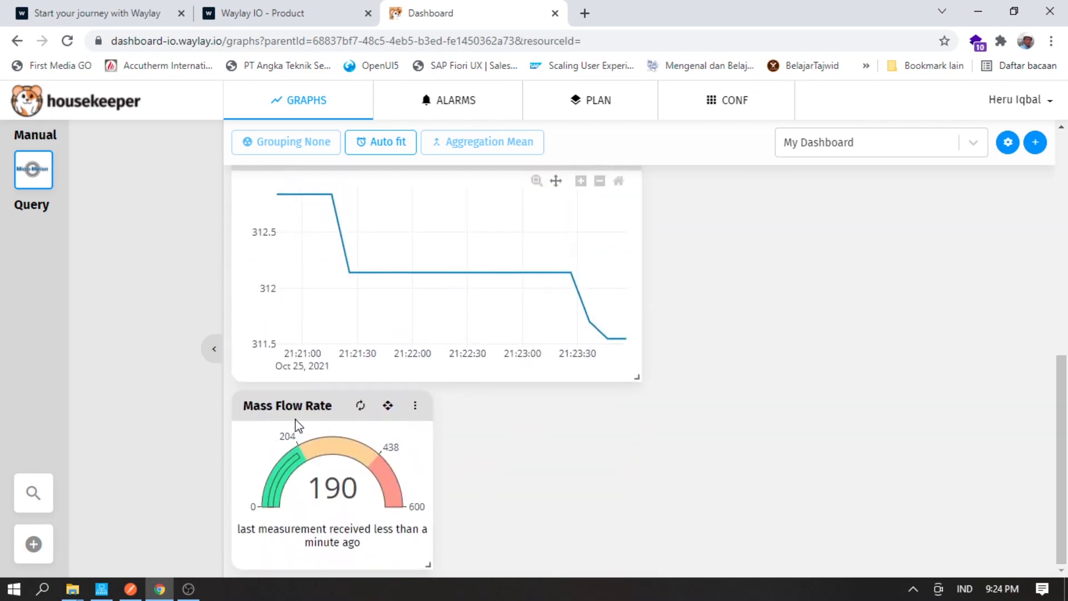
drag(389, 406, 928, 278)
scroll(929, 278, up, 5)
drag(847, 349, 857, 373)
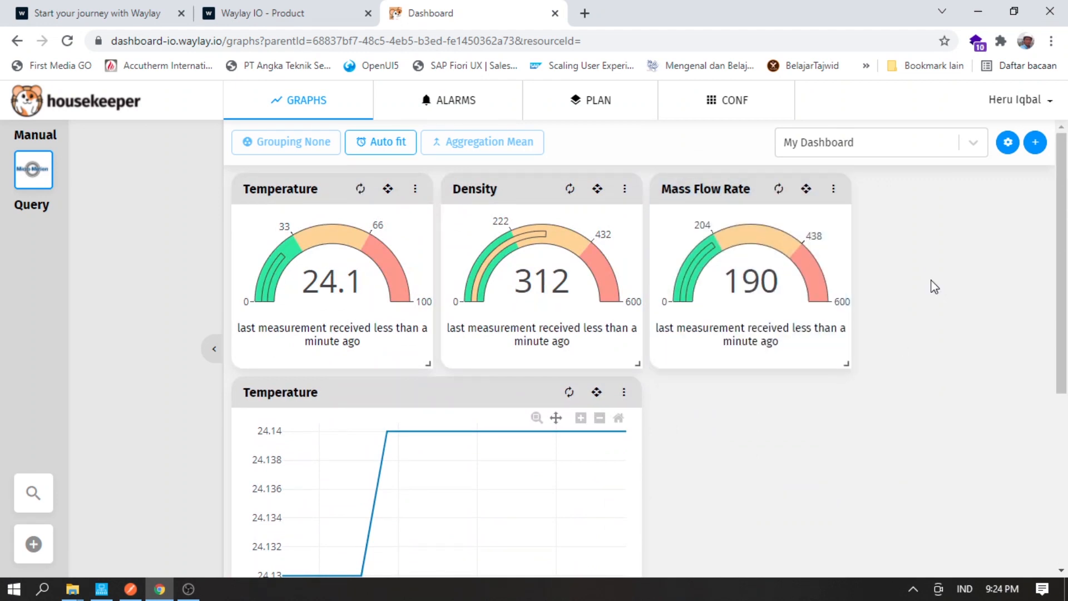
- Add a 'Mass Flow Rate' timeseries chart of the mass metric and save it to My Dashboard
click(1035, 143)
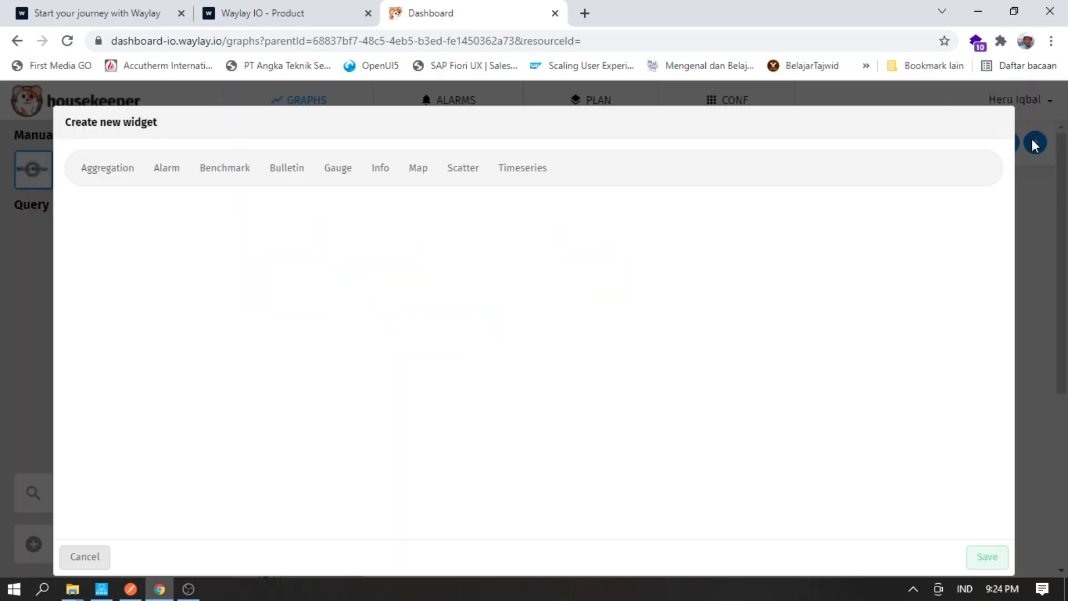
click(516, 172)
click(398, 256)
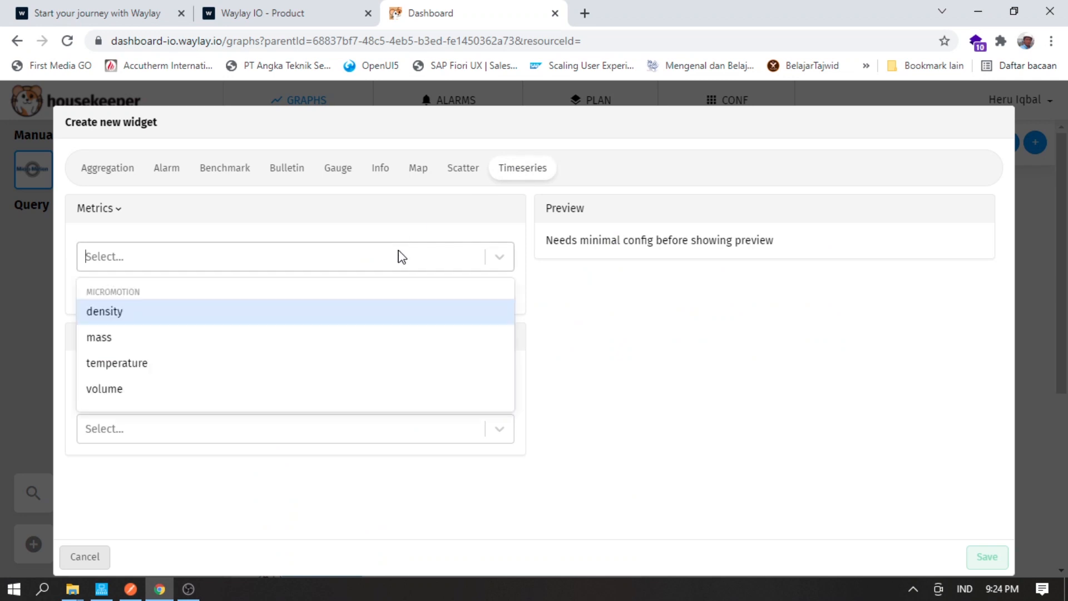
click(235, 343)
click(237, 417)
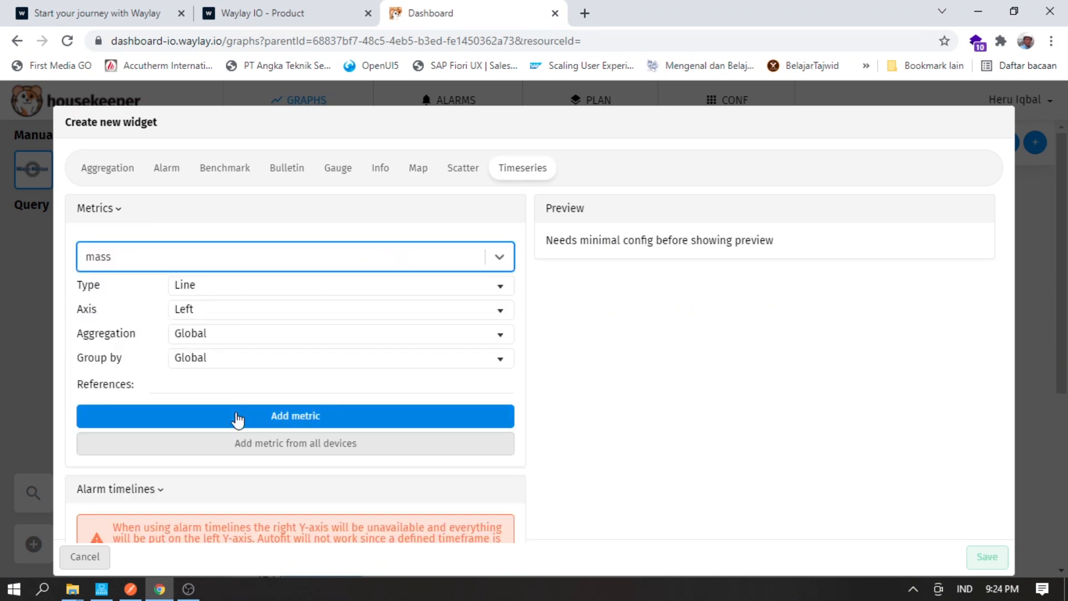
scroll(162, 367, down, 3)
click(128, 254)
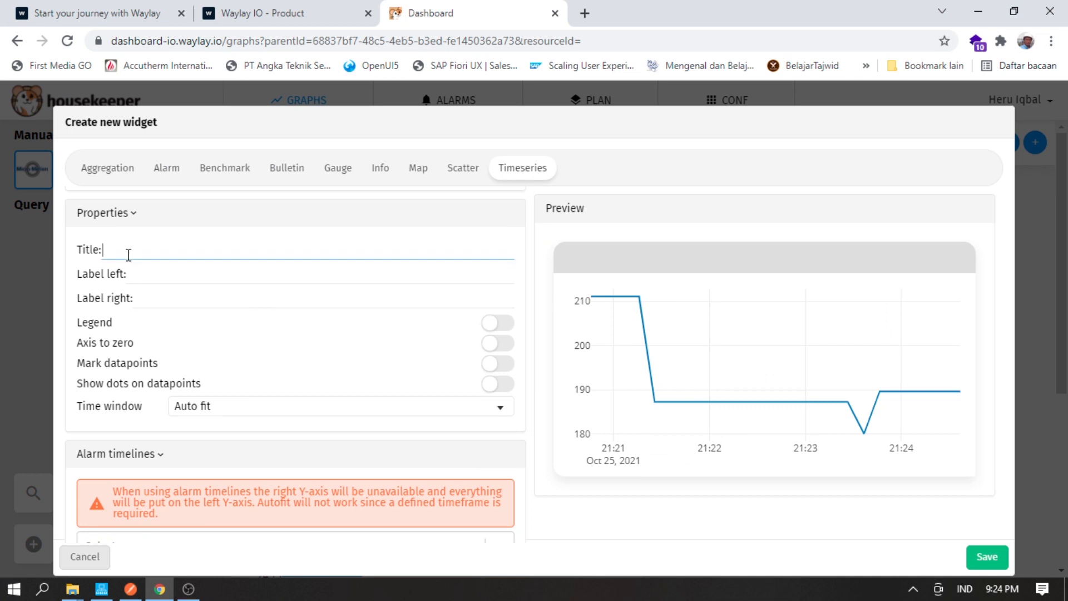
text(Mass Flow Rate)
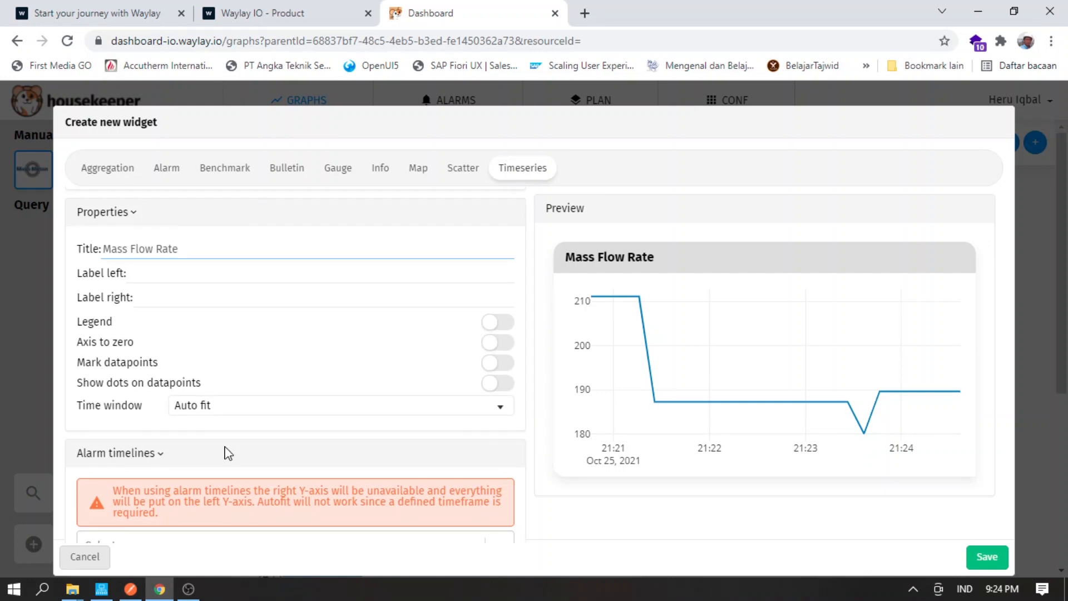
scroll(226, 450, down, 1)
click(979, 558)
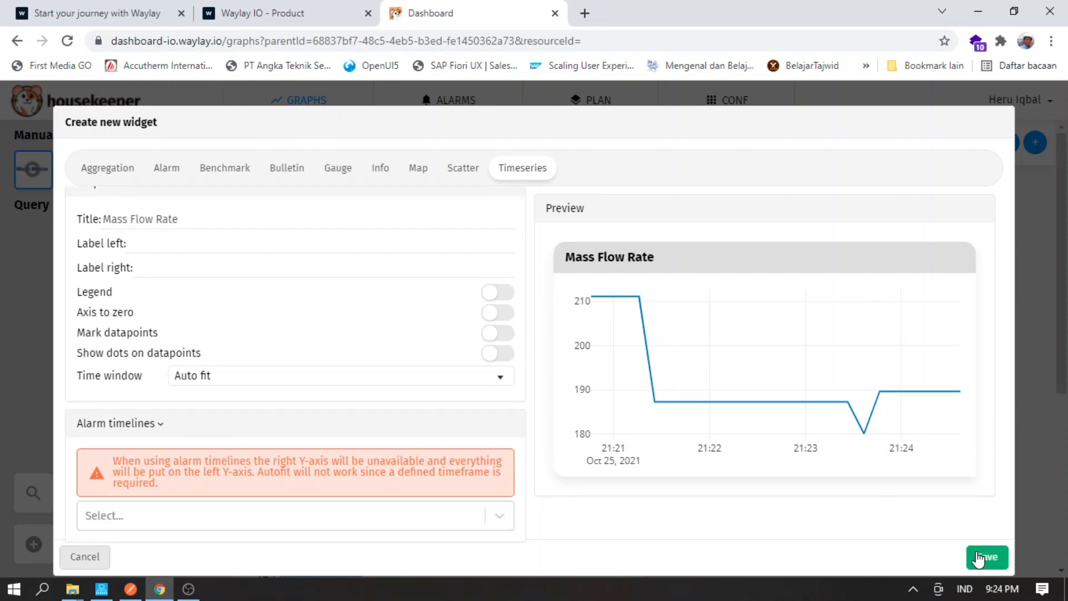
scroll(975, 491, down, 7)
scroll(975, 491, up, 1)
scroll(978, 496, up, 3)
scroll(978, 497, down, 4)
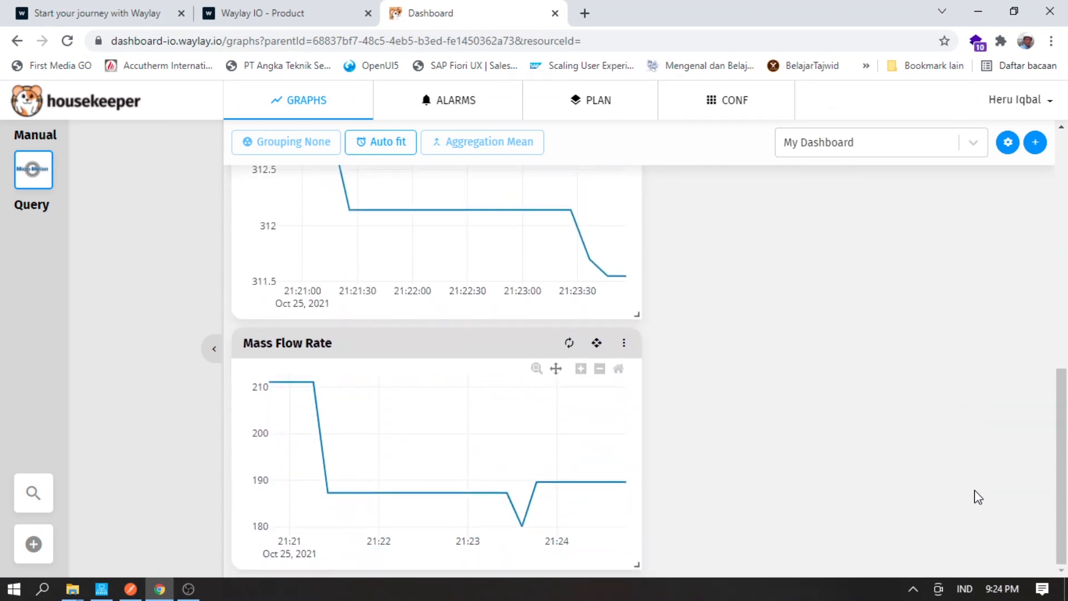
scroll(979, 497, up, 6)
scroll(978, 496, up, 3)
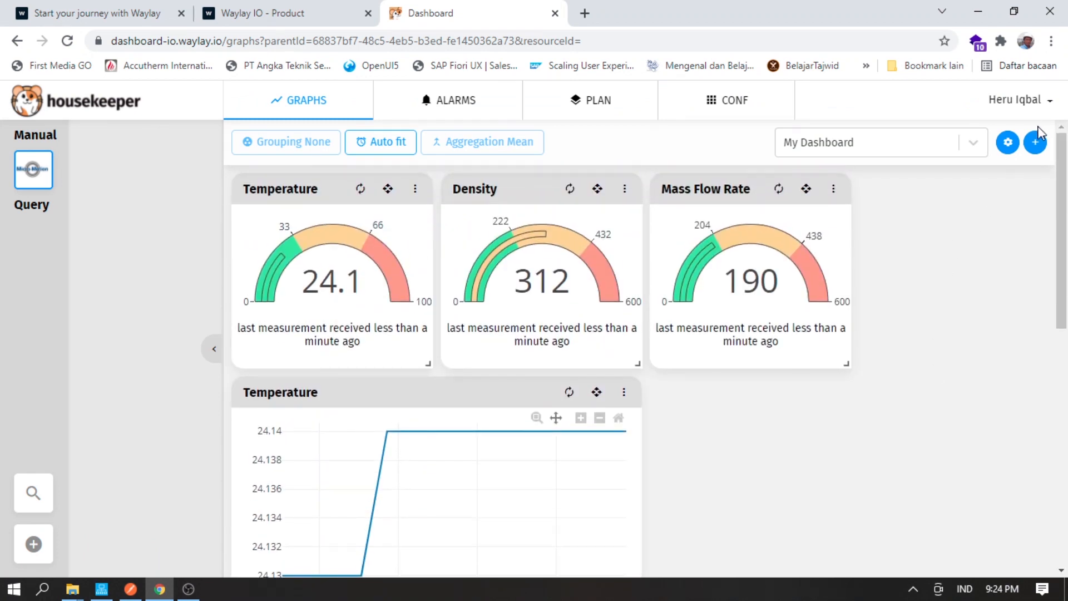
- Create a new gauge widget on the volume metric, titled Volume Flow Rate
click(1037, 142)
click(332, 169)
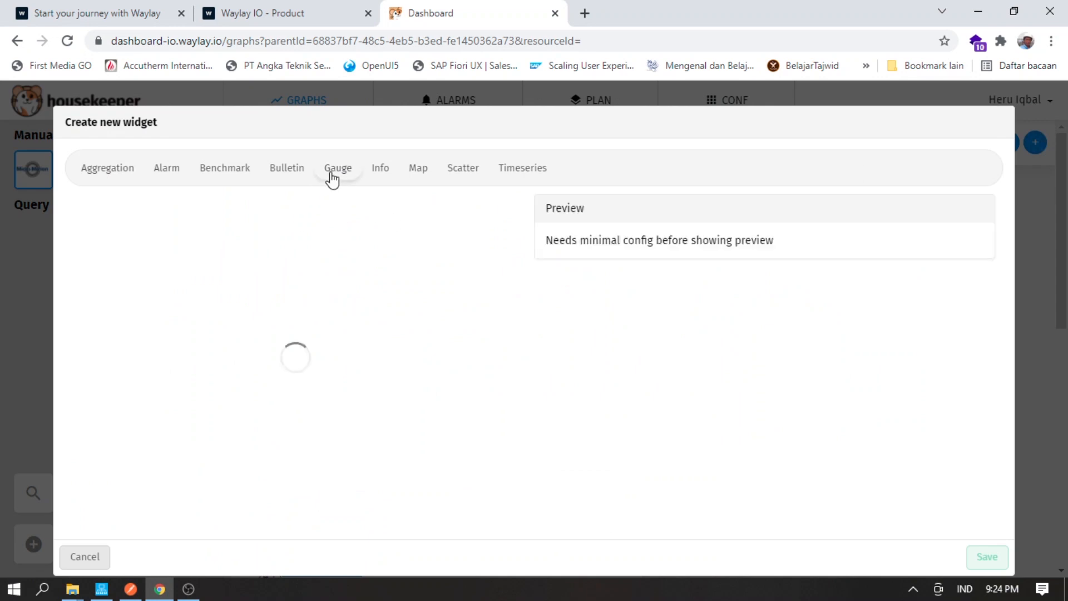
click(148, 256)
click(106, 390)
click(276, 291)
click(204, 335)
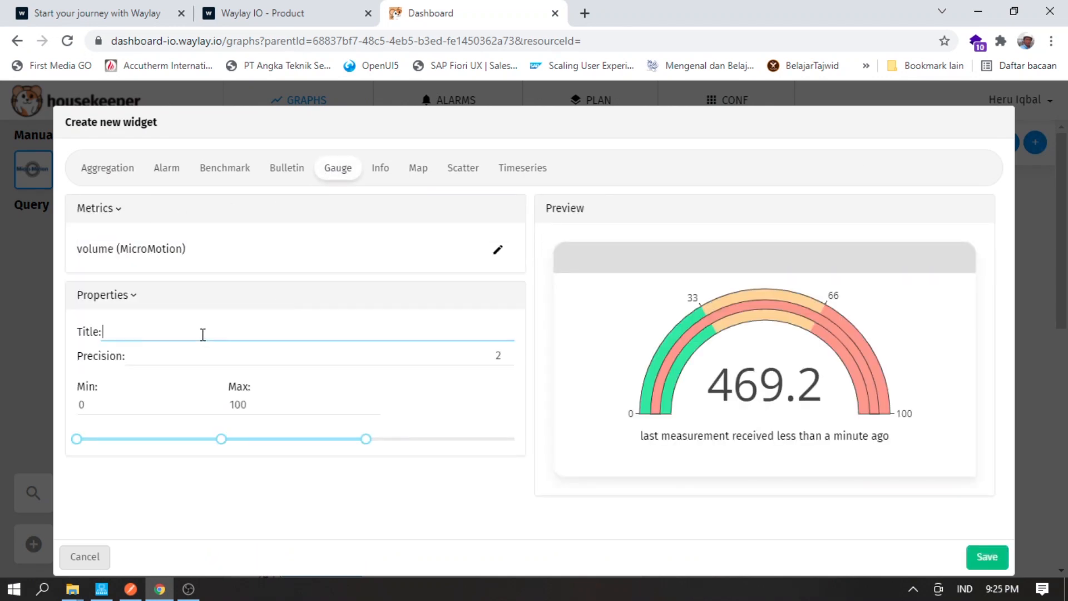
text(Volume Flow Rate)
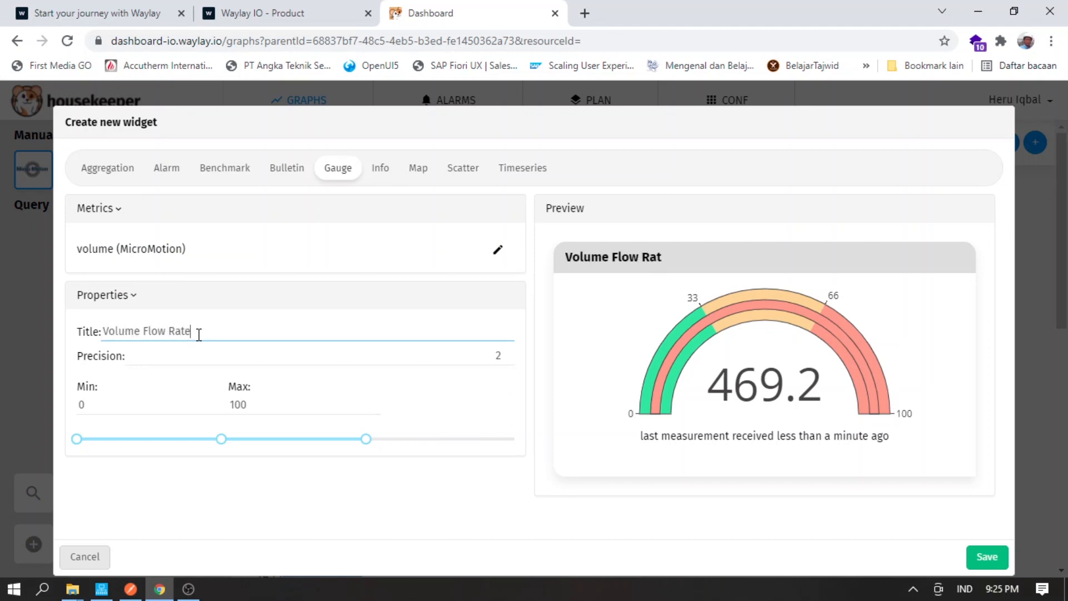
- Set the gauge maximum to 600 with band limits at 198 and 444, and save it
double_click(247, 405)
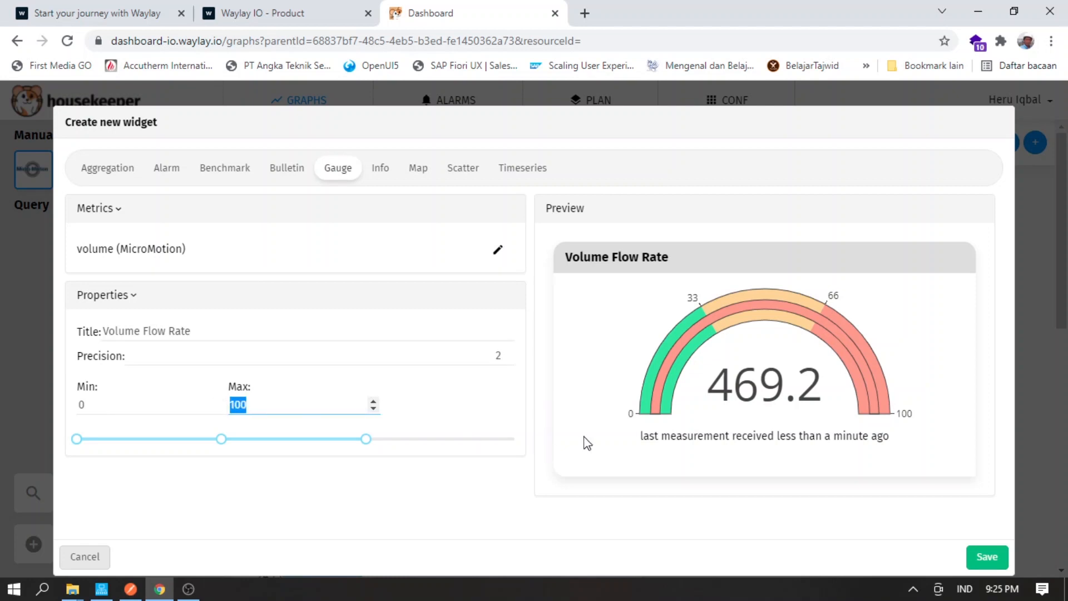
text(600)
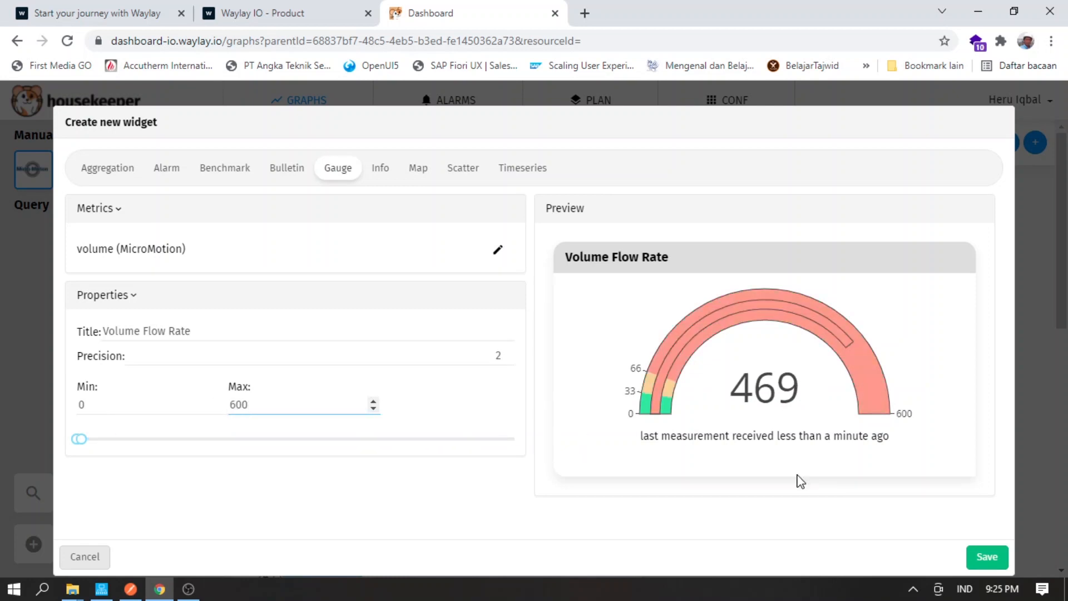
drag(88, 446, 402, 455)
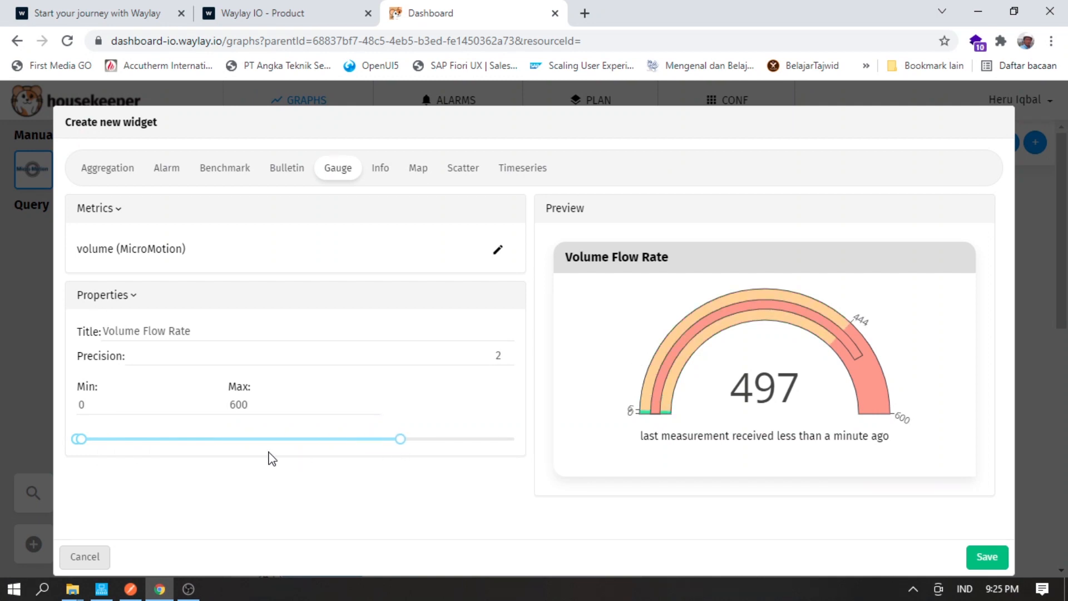
drag(89, 443, 230, 447)
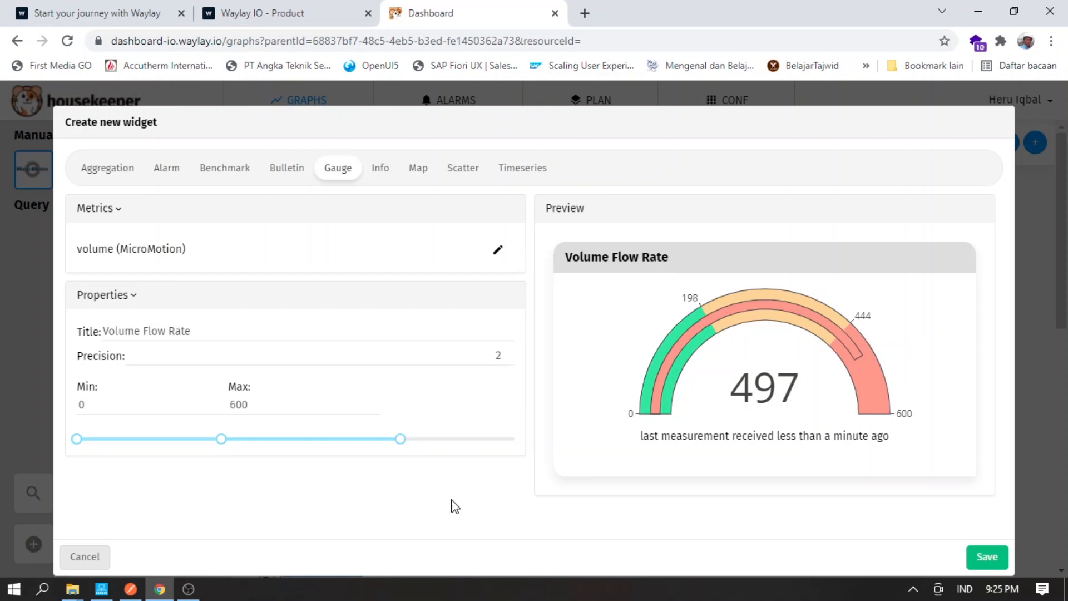
click(1000, 567)
scroll(947, 469, down, 12)
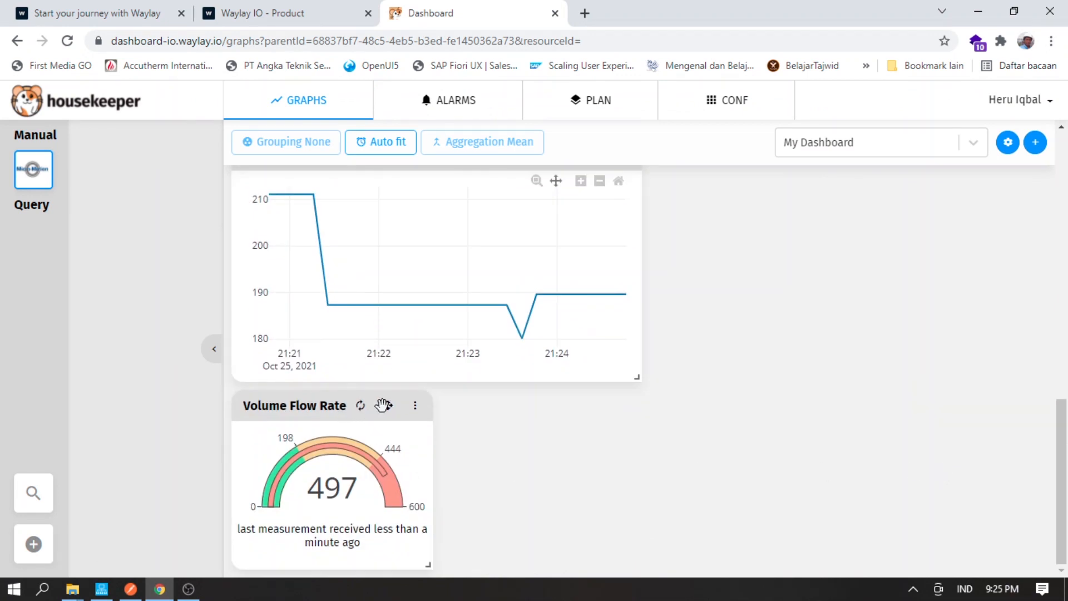
- Move the Volume Flow Rate gauge beside Mass Flow Rate and resize it to match the other gauges
drag(385, 404, 834, 181)
scroll(966, 431, up, 10)
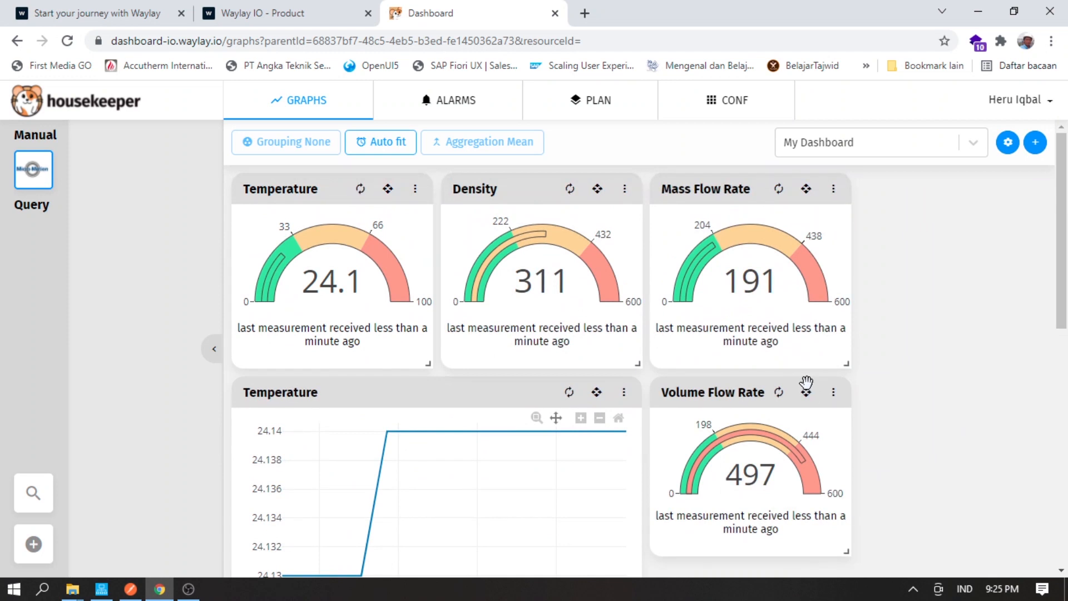
drag(804, 390, 1010, 184)
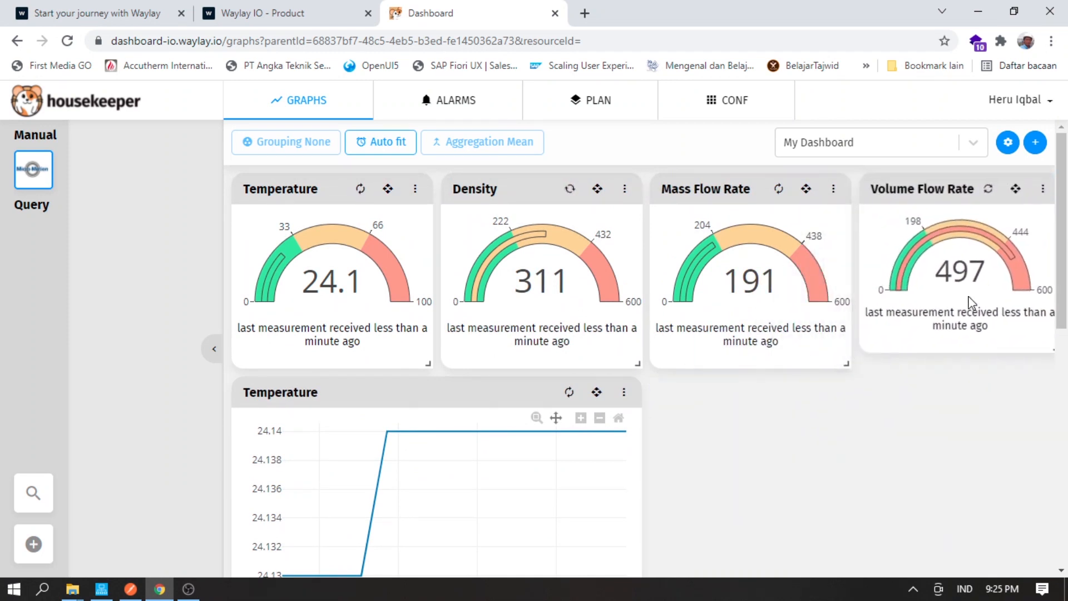
drag(1052, 355, 1047, 367)
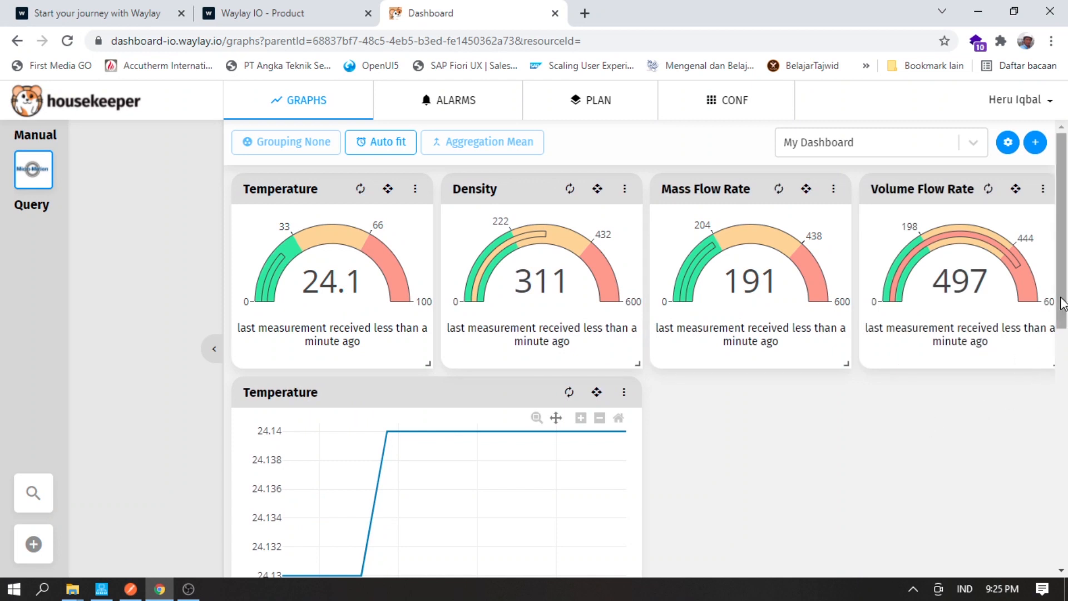
- Collapse the side panel and move the Density chart beside the Temperature chart
click(214, 350)
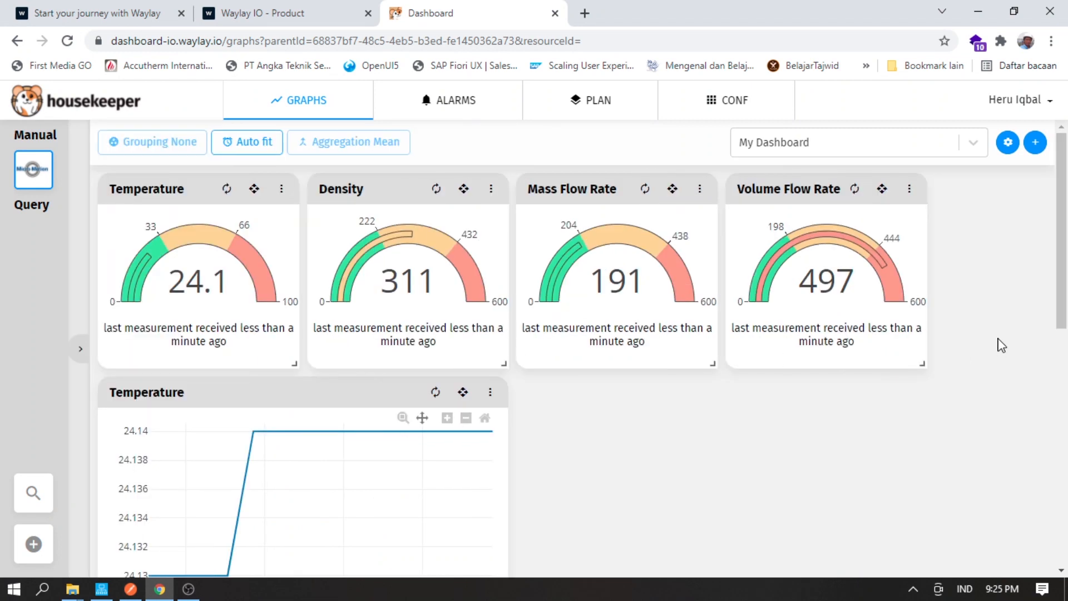
drag(1061, 306, 1064, 400)
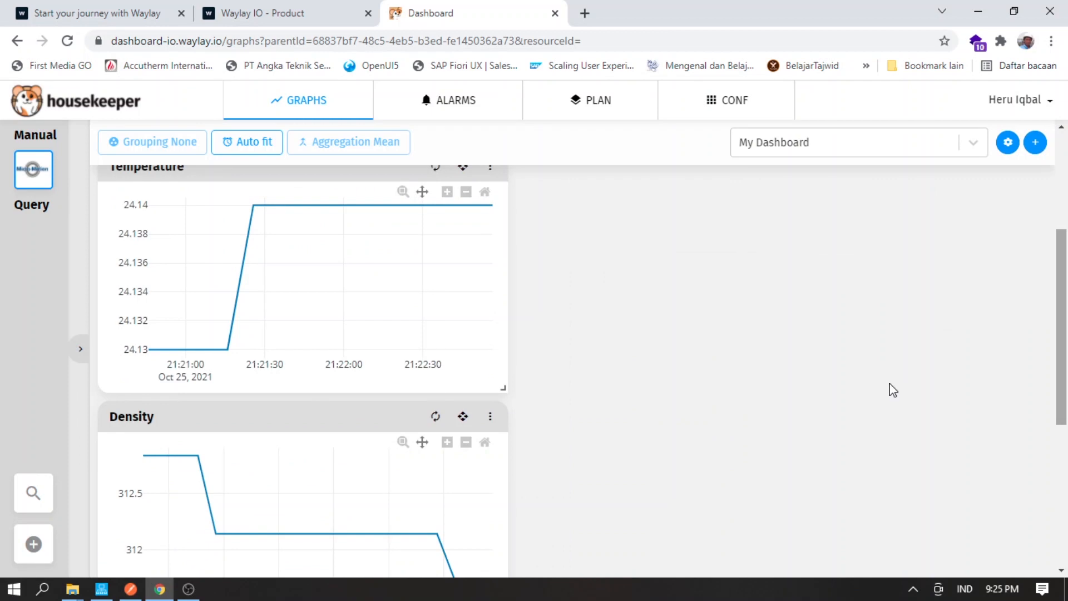
drag(460, 413, 880, 170)
drag(1066, 367, 1058, 437)
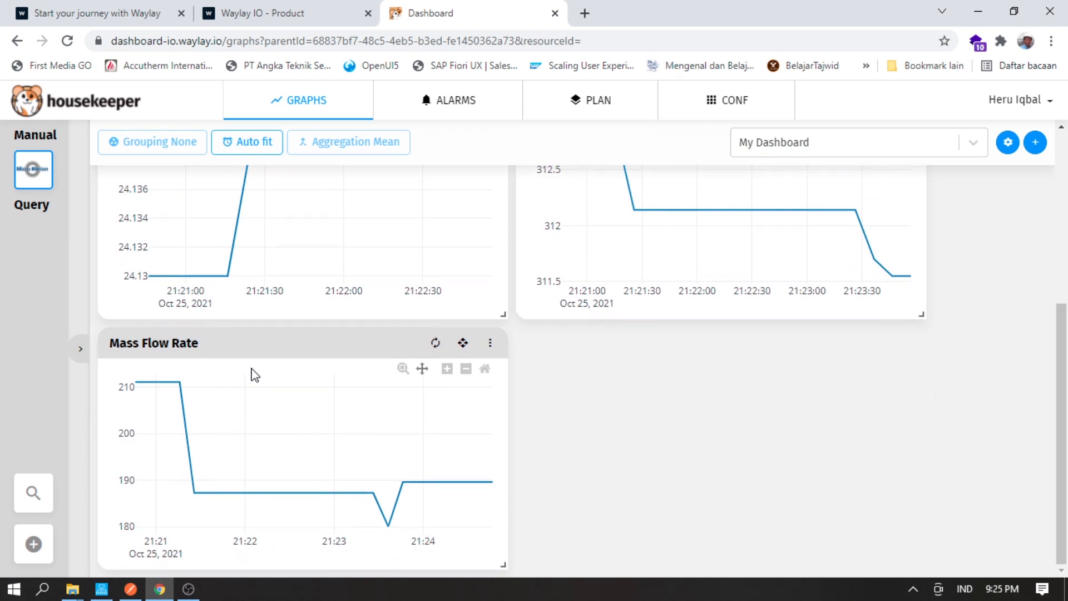
scroll(549, 432, up, 5)
scroll(551, 425, down, 5)
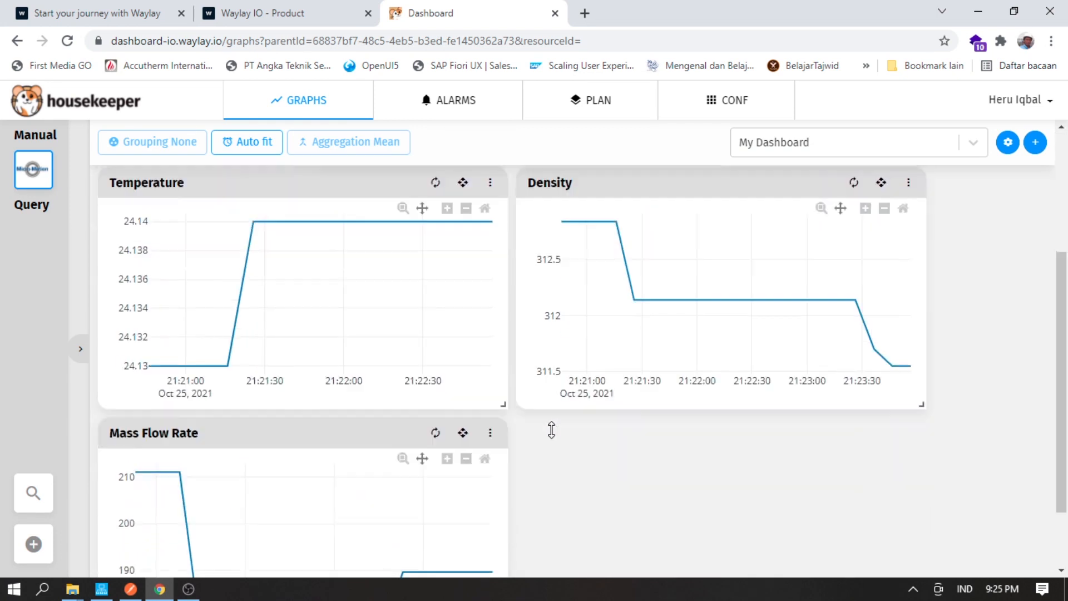
scroll(551, 429, up, 6)
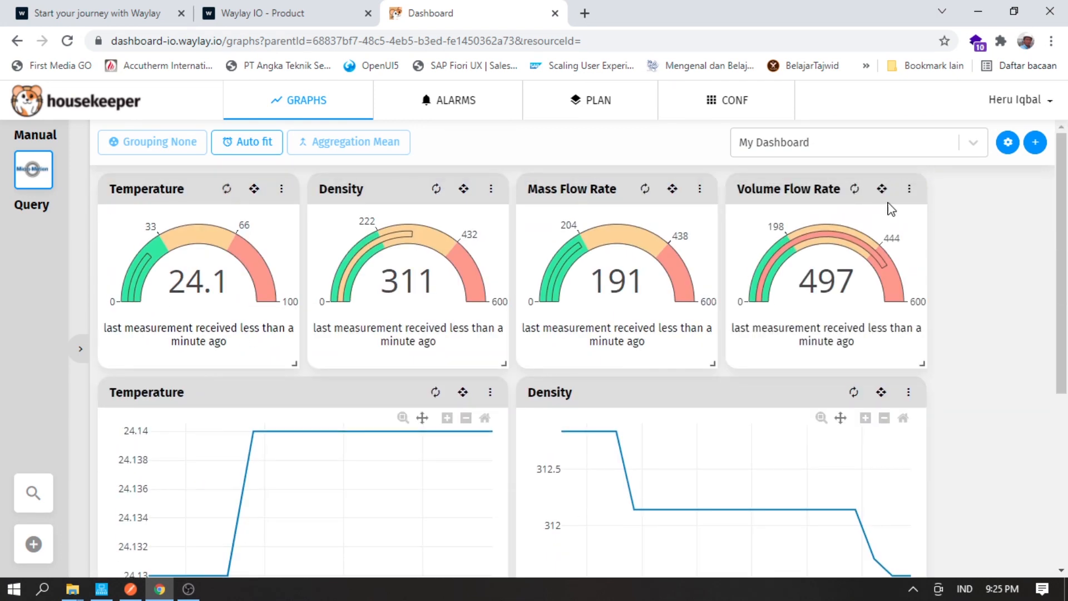
- Create a Volume Flow Rate timeseries chart on the volume metric and save it
click(1036, 142)
click(532, 174)
click(234, 257)
click(139, 387)
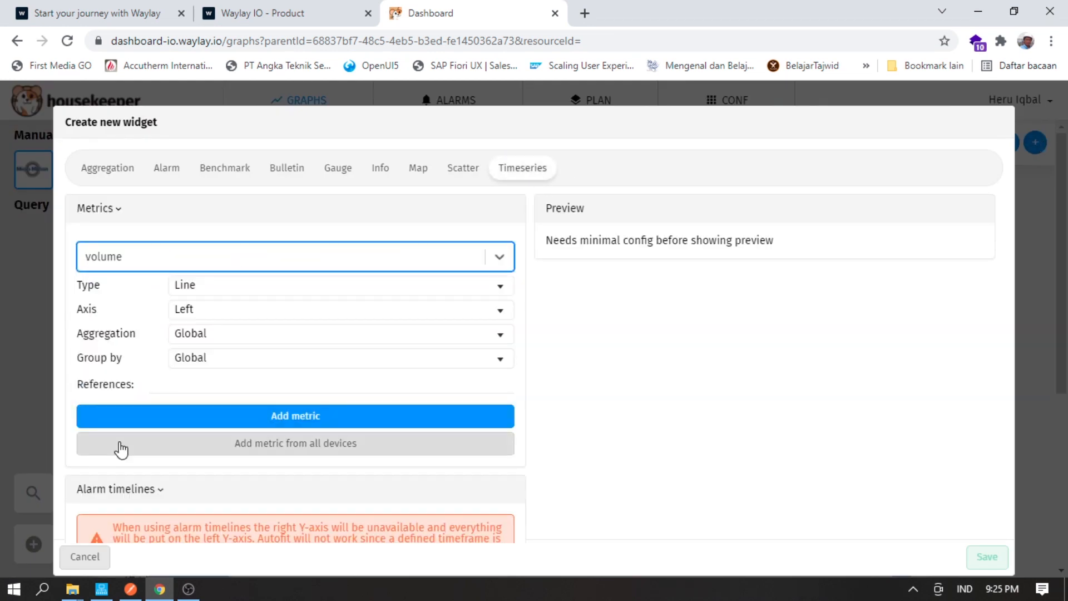
click(170, 422)
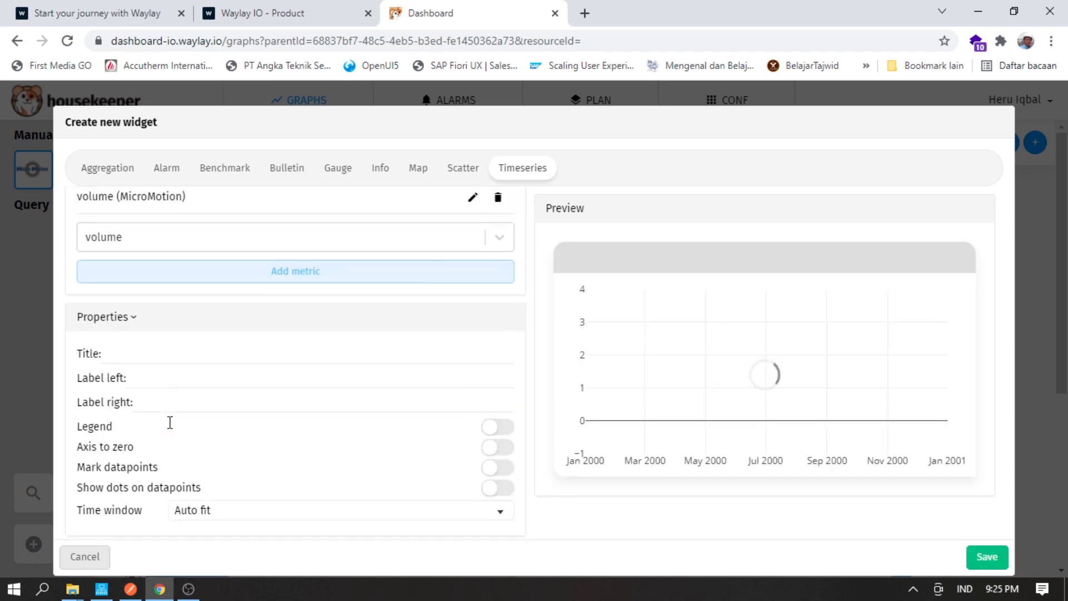
scroll(161, 362, down, 3)
click(136, 223)
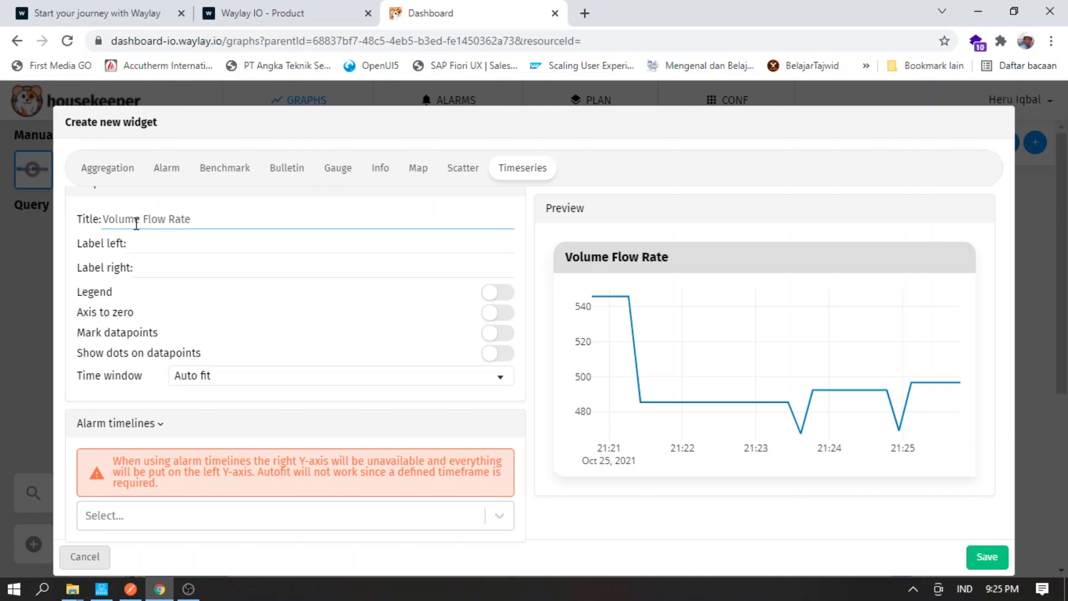
click(983, 563)
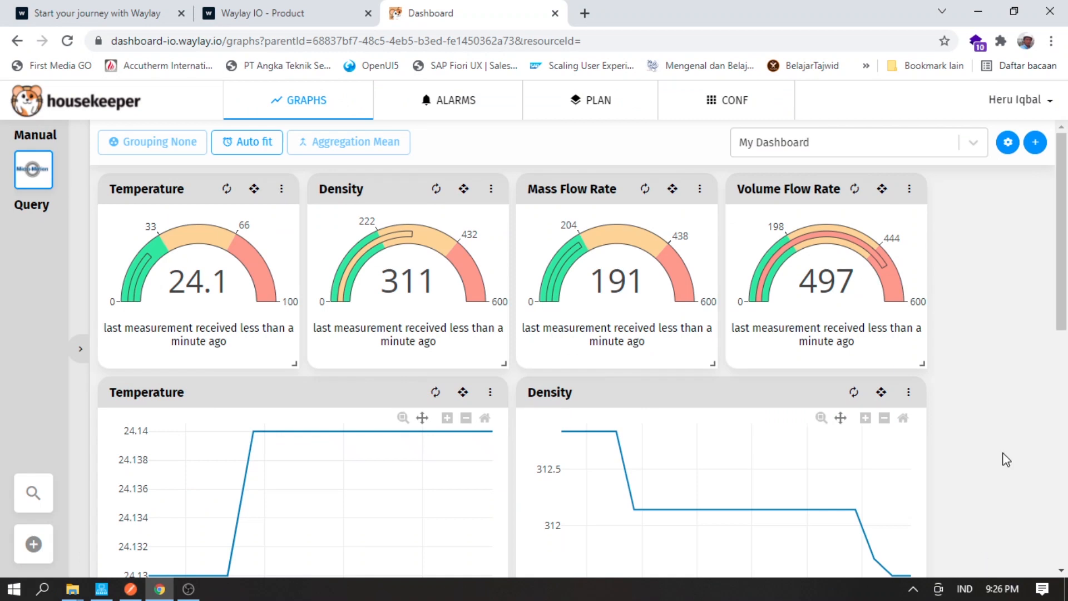
- Move the Volume Flow Rate chart into the right column beside Mass Flow Rate
scroll(1009, 460, down, 10)
scroll(1009, 460, down, 1)
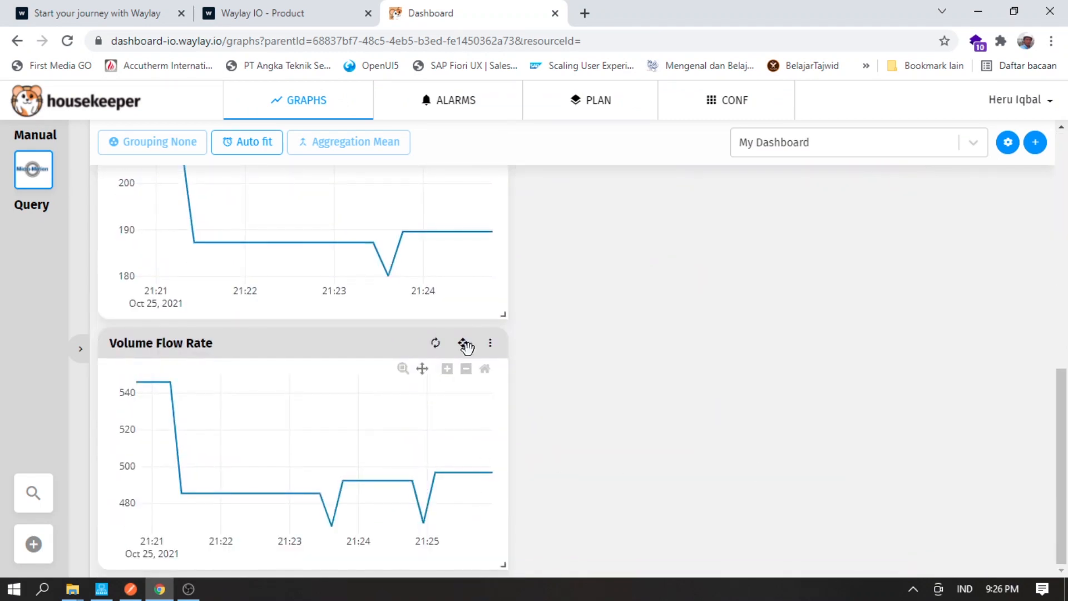
drag(466, 344, 890, 346)
scroll(1022, 343, up, 6)
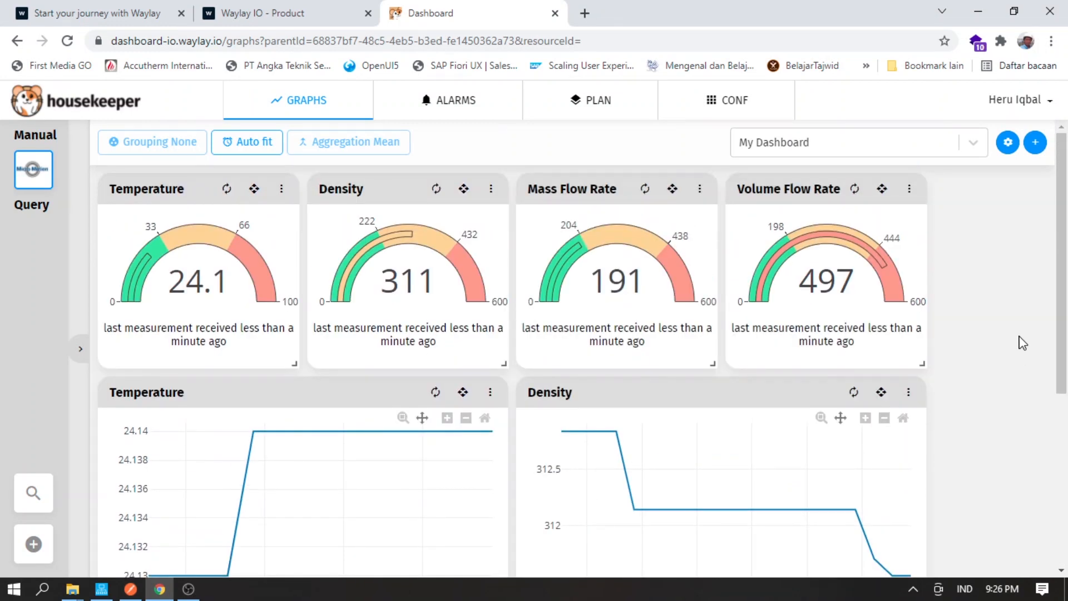
- Publish the dashboard as MicroMotion, dismiss the notice and hide the settings panel
click(1008, 143)
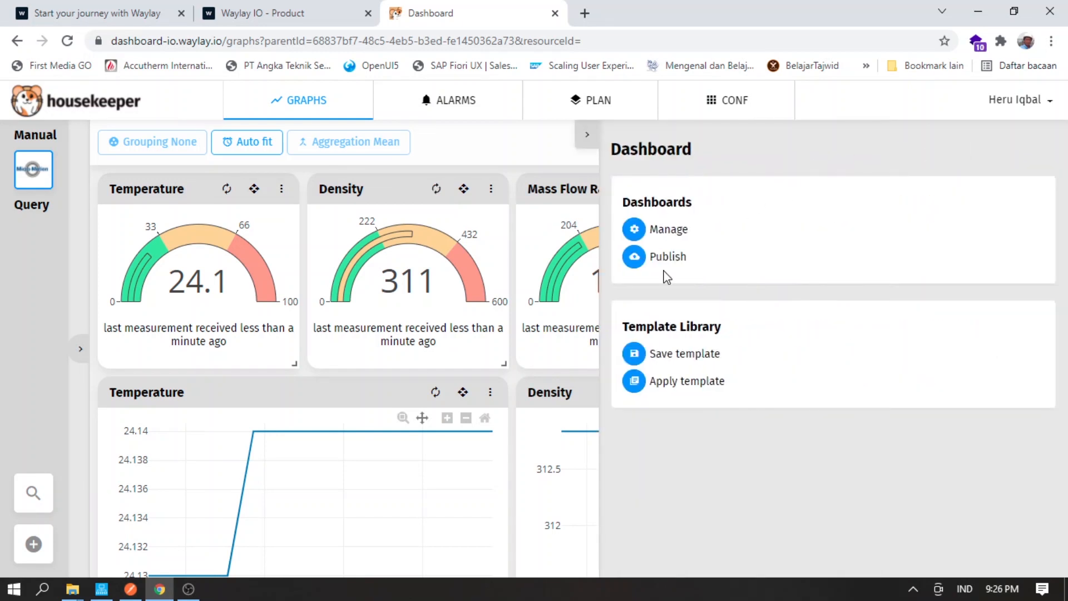
click(633, 259)
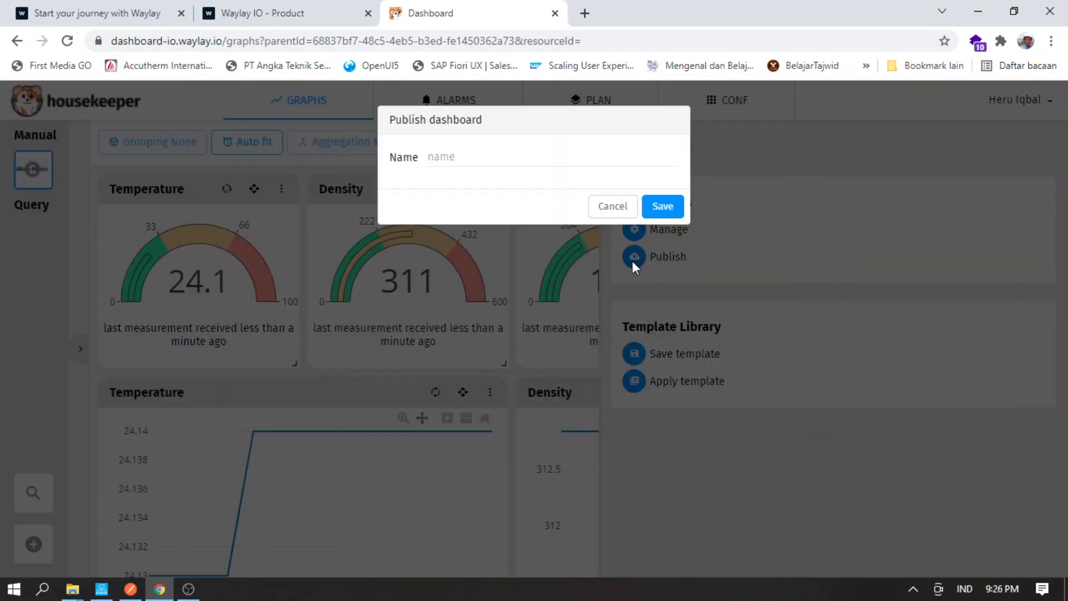
click(453, 155)
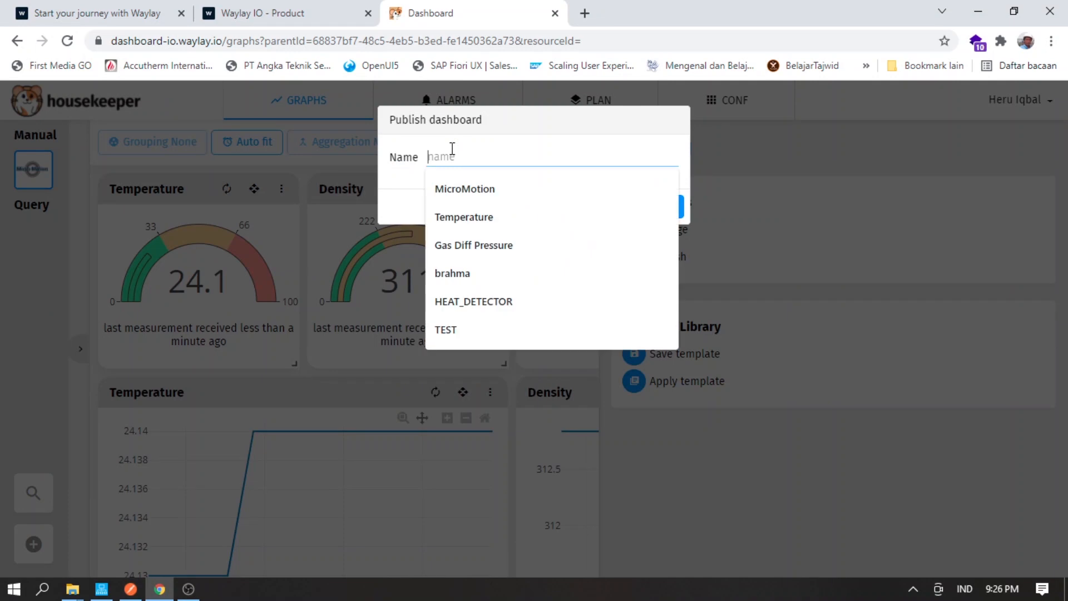
click(459, 190)
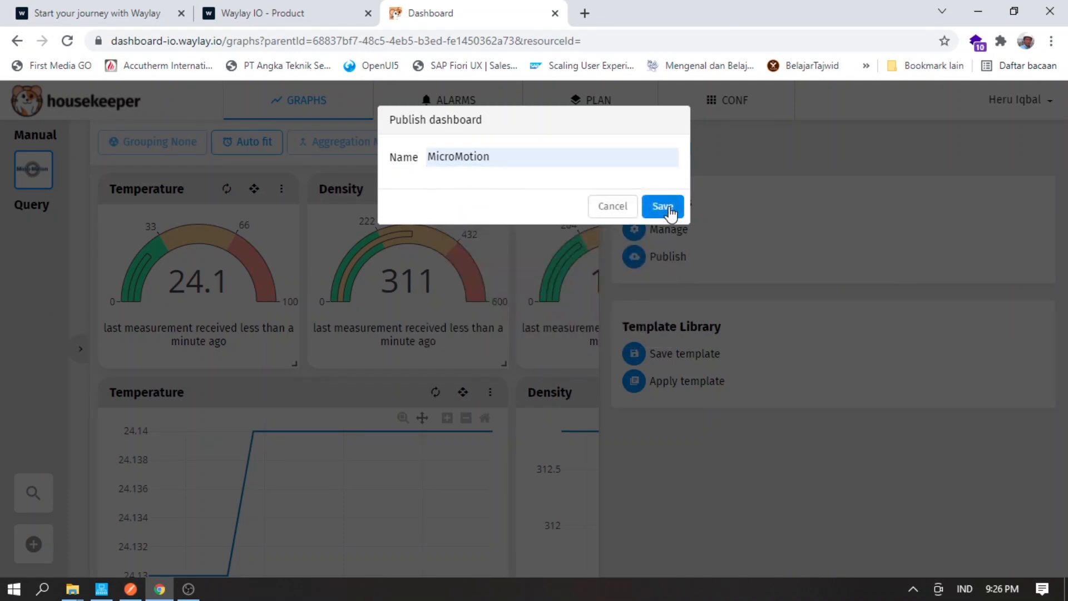
click(662, 207)
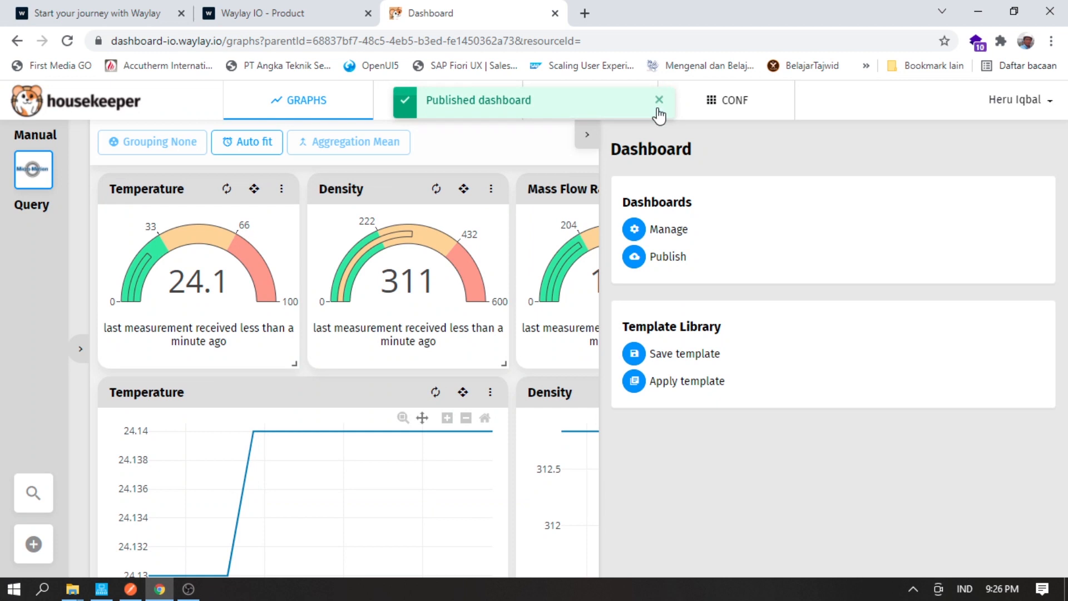
click(660, 101)
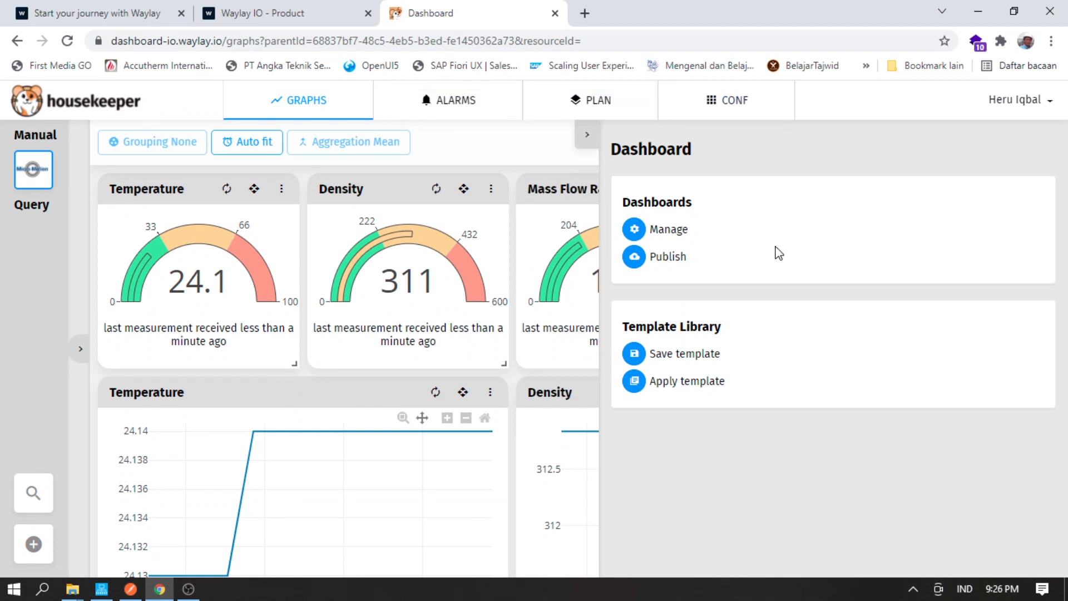
click(586, 134)
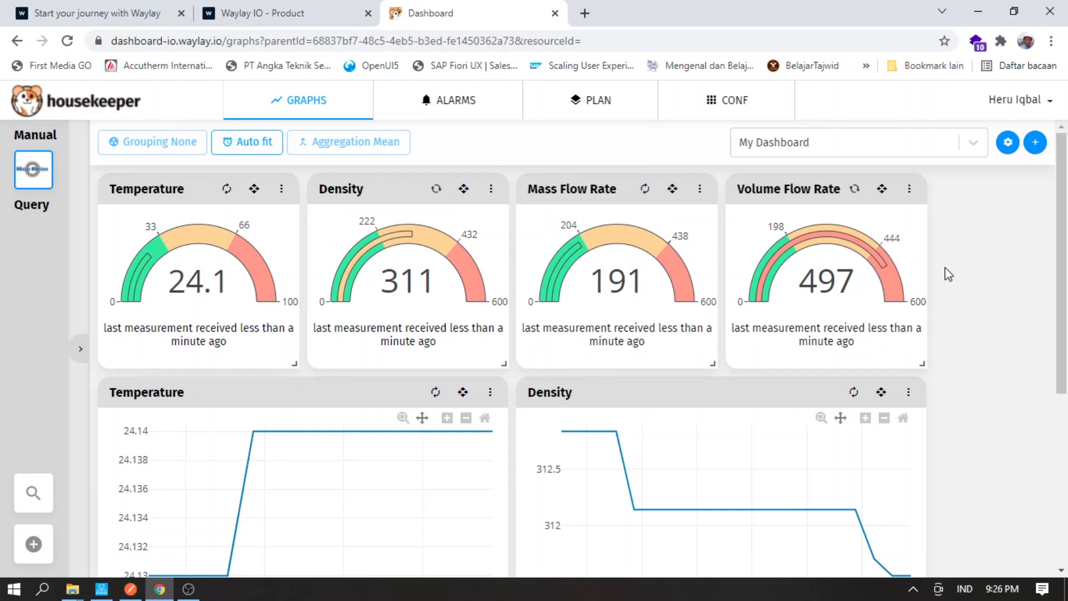
scroll(946, 287, down, 5)
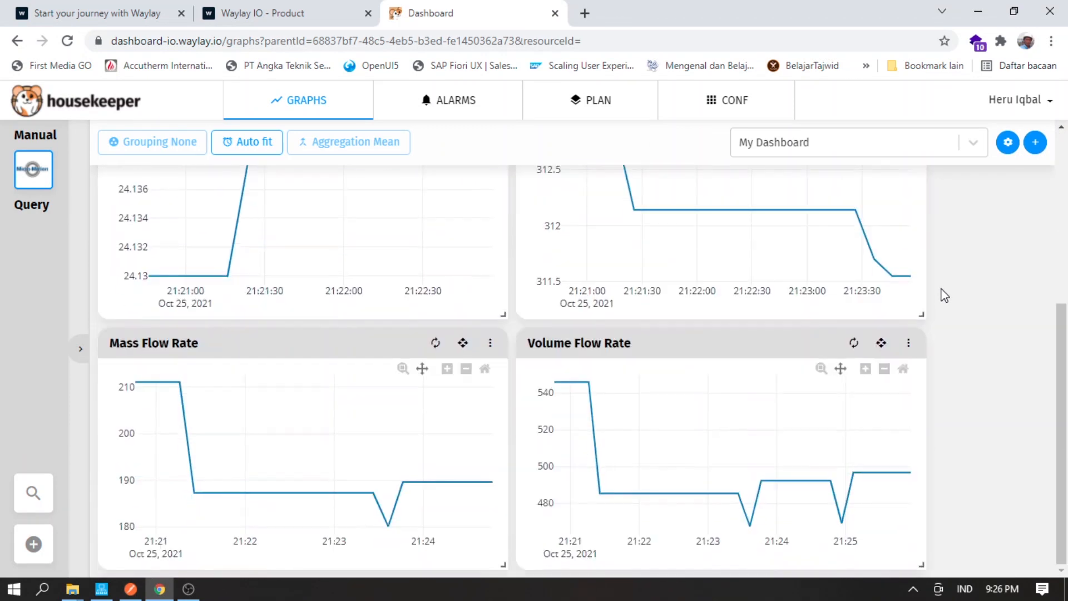
scroll(945, 295, up, 5)
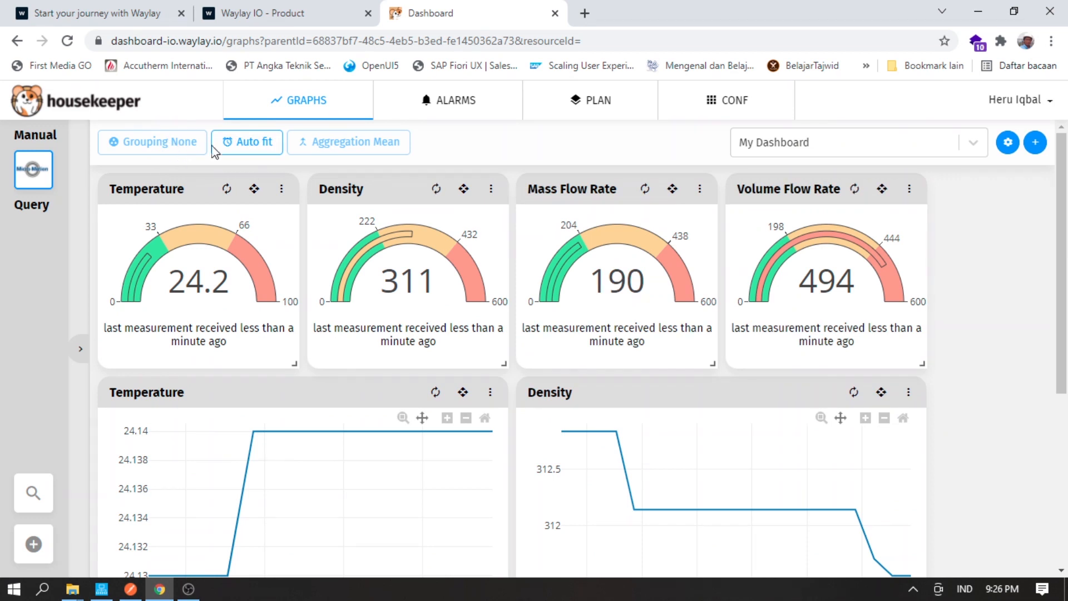
click(246, 146)
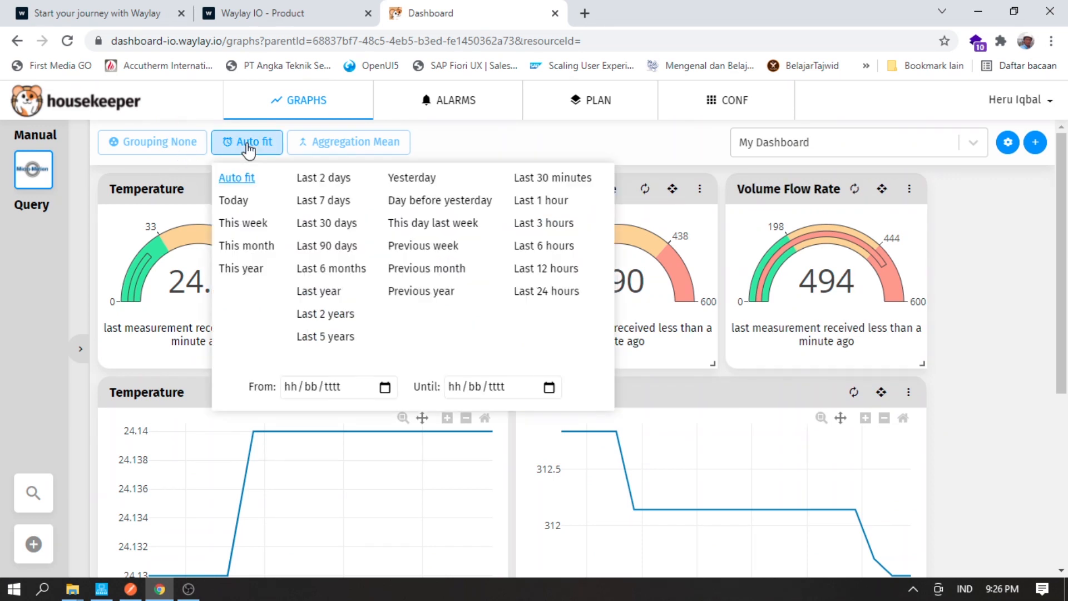
click(542, 179)
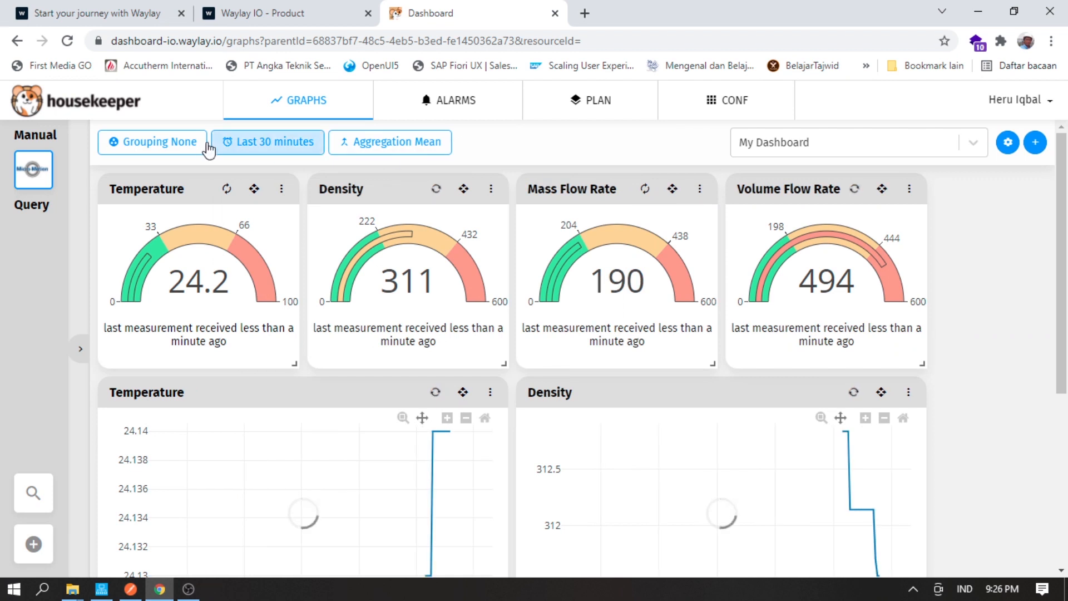
click(180, 148)
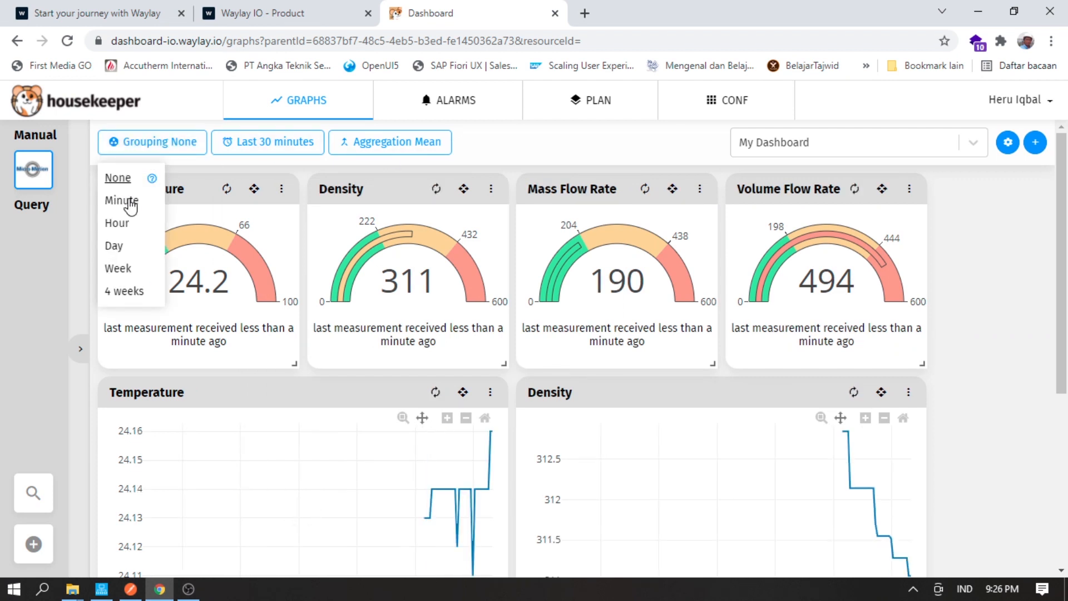
click(131, 201)
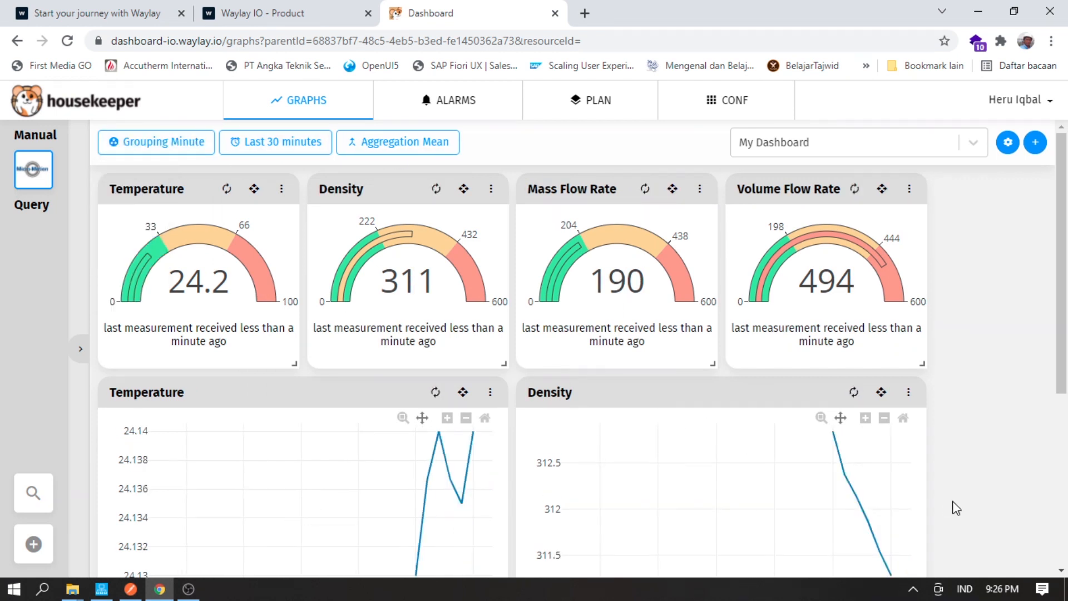
scroll(954, 505, down, 5)
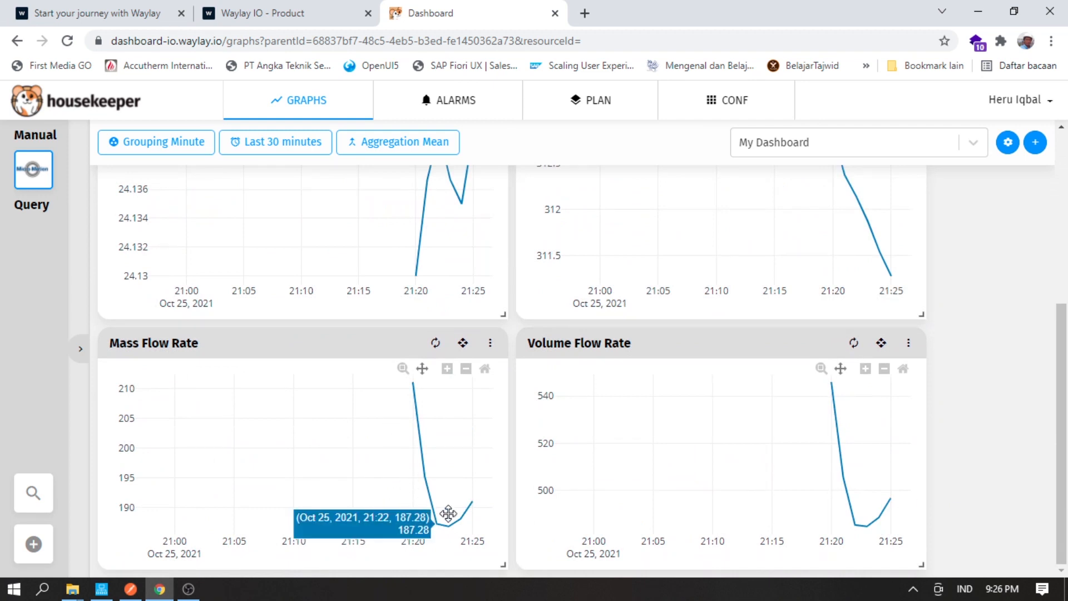
scroll(871, 482, up, 5)
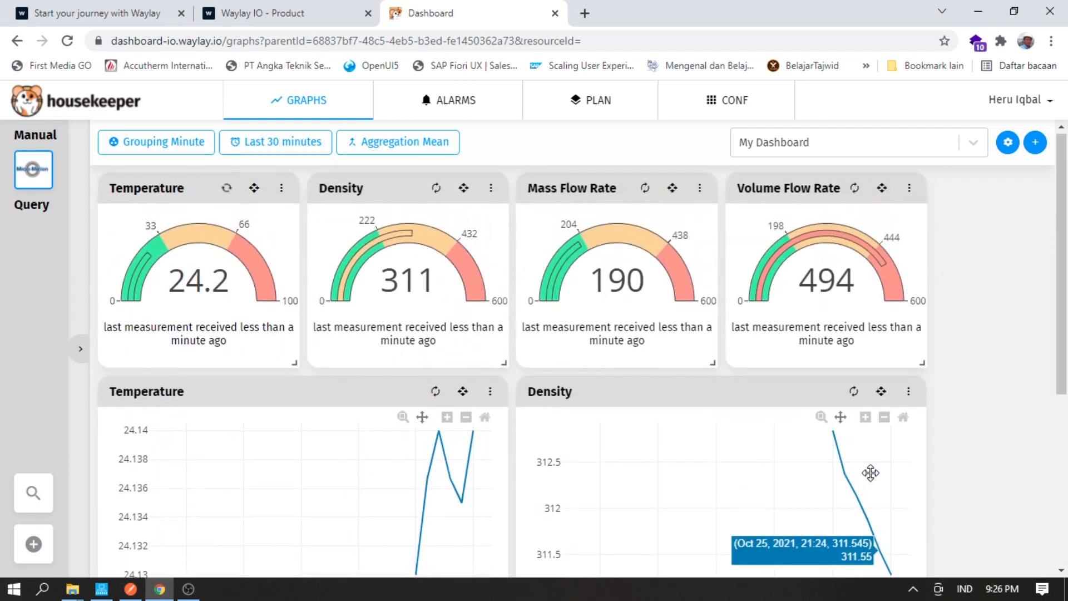
click(258, 144)
click(245, 179)
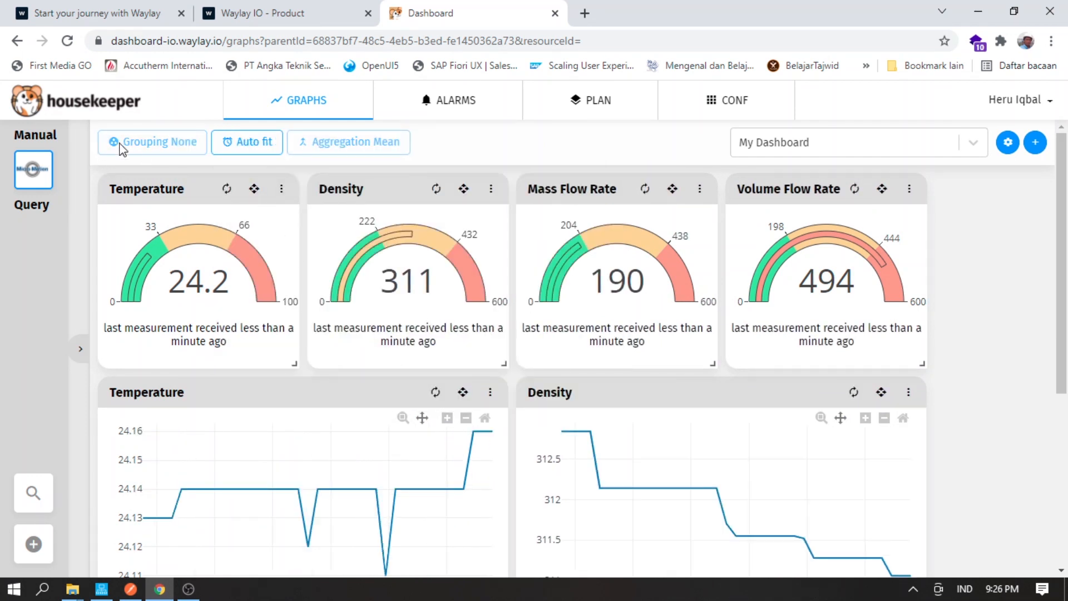
scroll(1004, 384, down, 5)
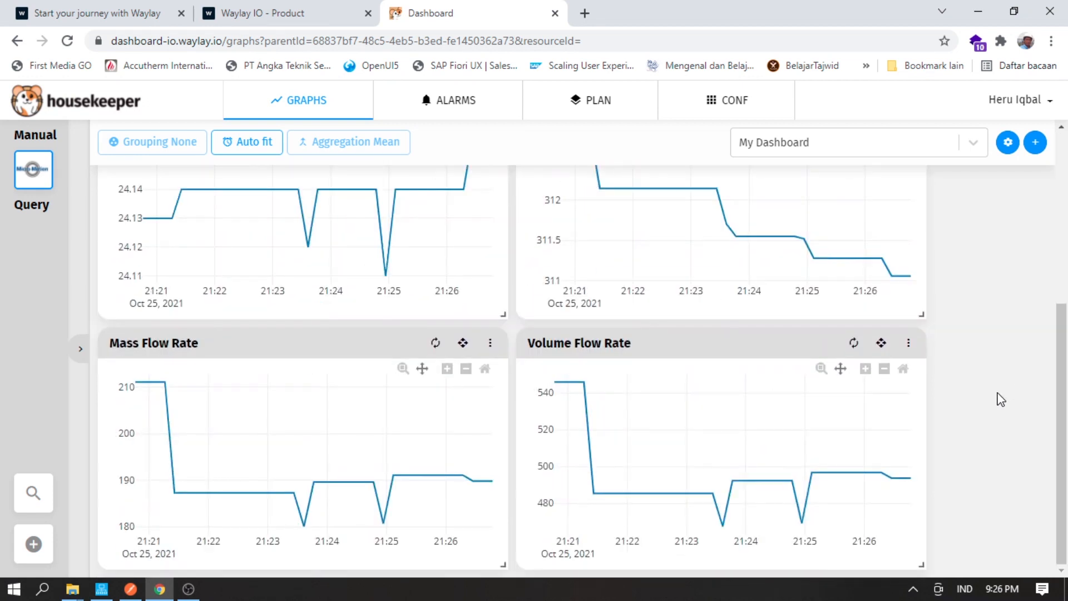
scroll(1001, 398, up, 5)
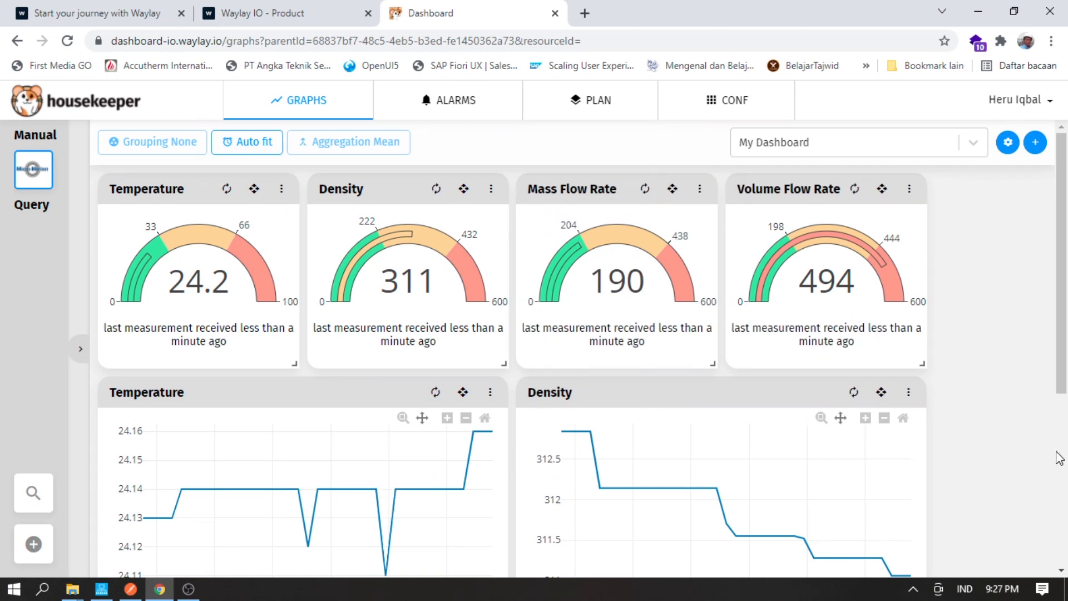
- Bring the _SIP folder window forward and select the LivePanel application
click(71, 590)
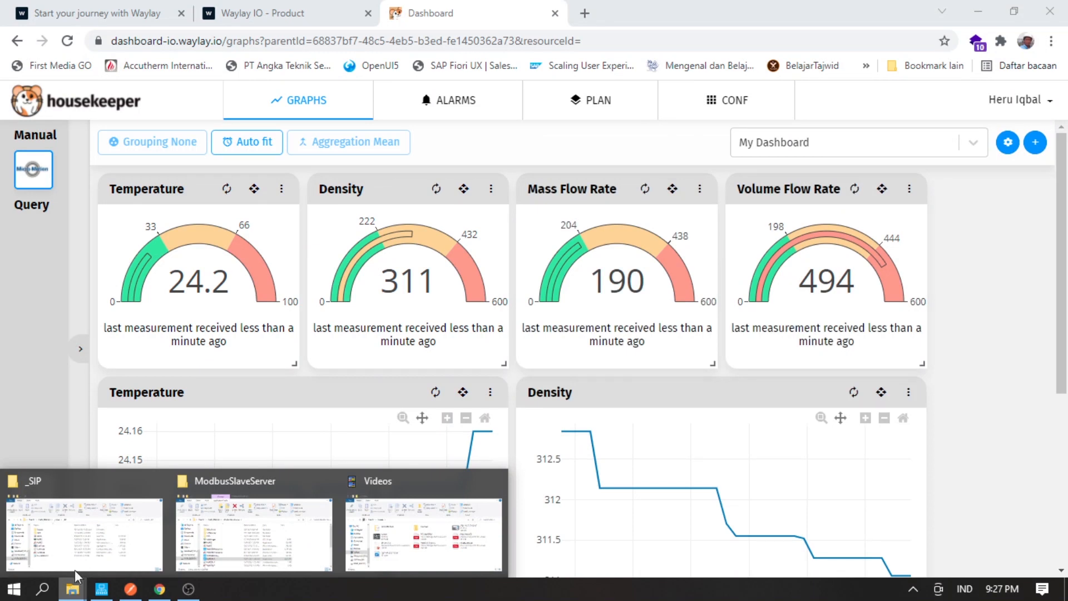
click(77, 567)
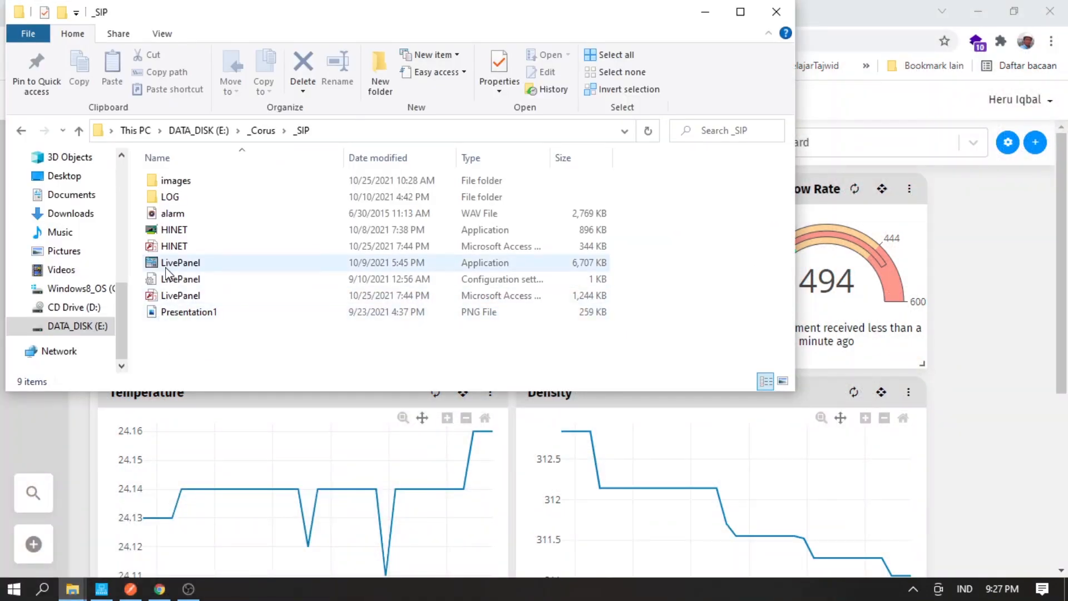
click(167, 268)
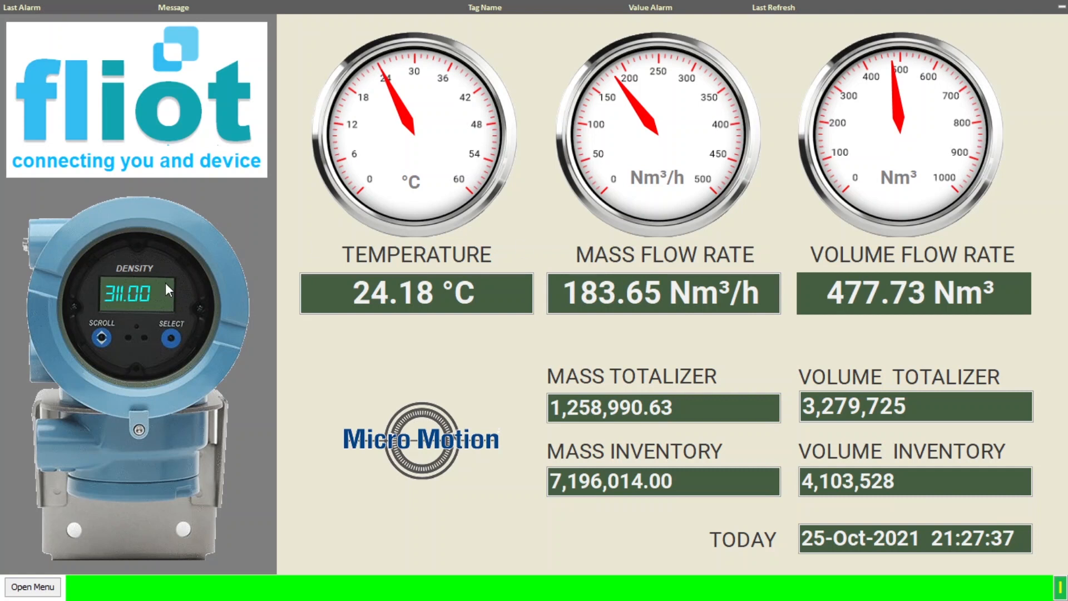
- Switch from LivePanel to the Micro Motion 1700 Grafana dashboard window
key(super)
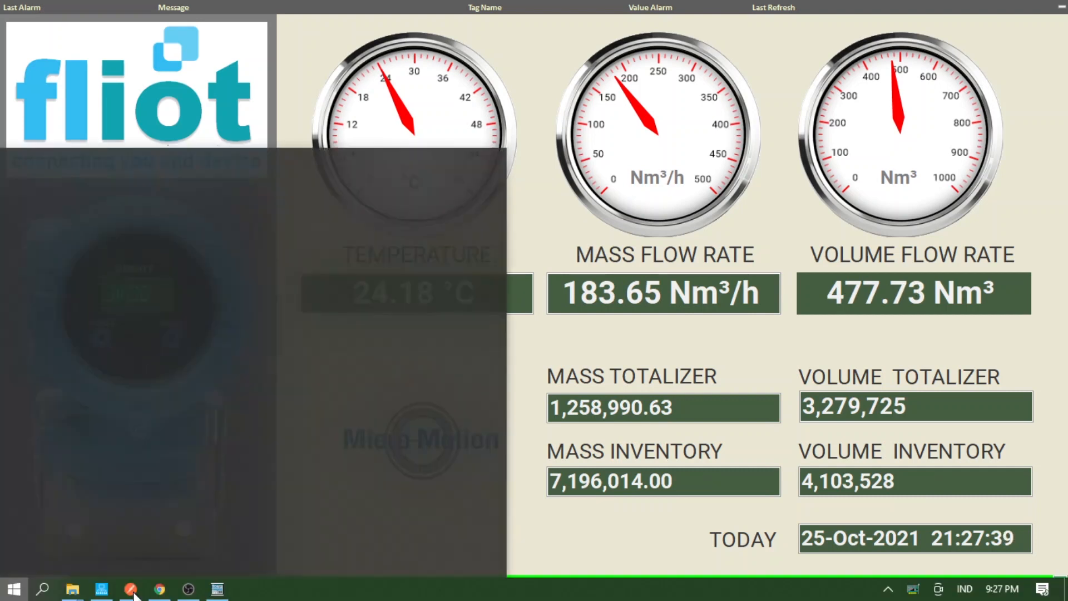
click(161, 592)
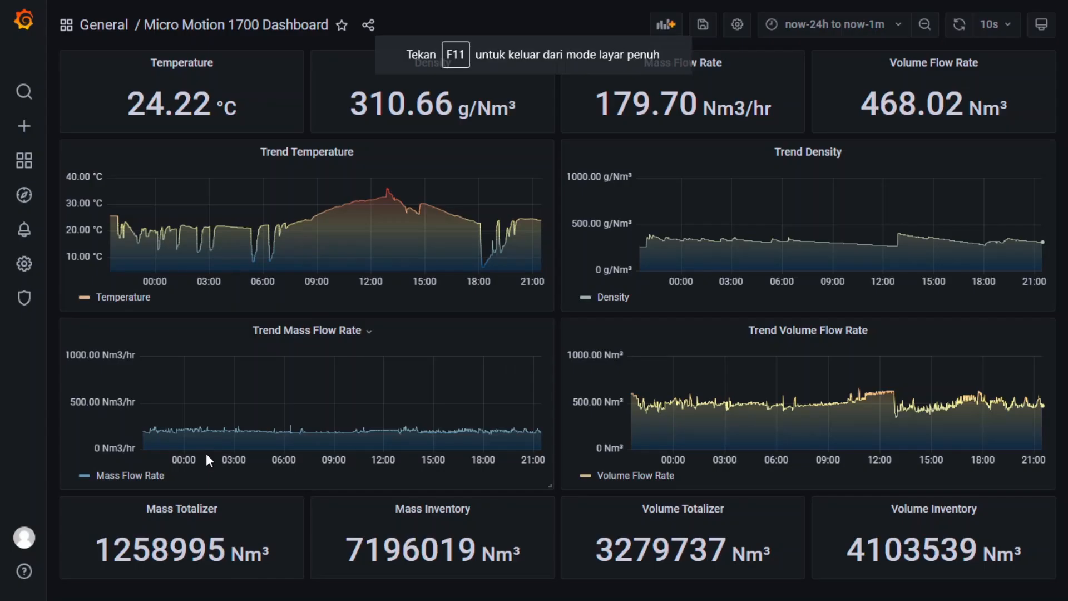
- Switch from Grafana back to the Waylay housekeeper Dashboard window in Chrome
key(super)
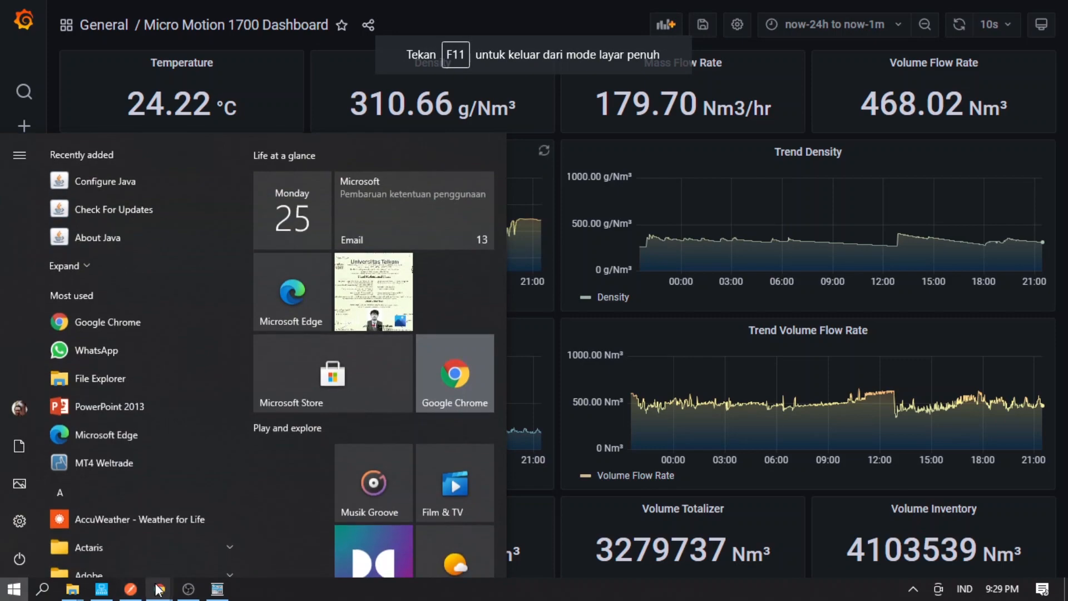
mouse_move(155, 585)
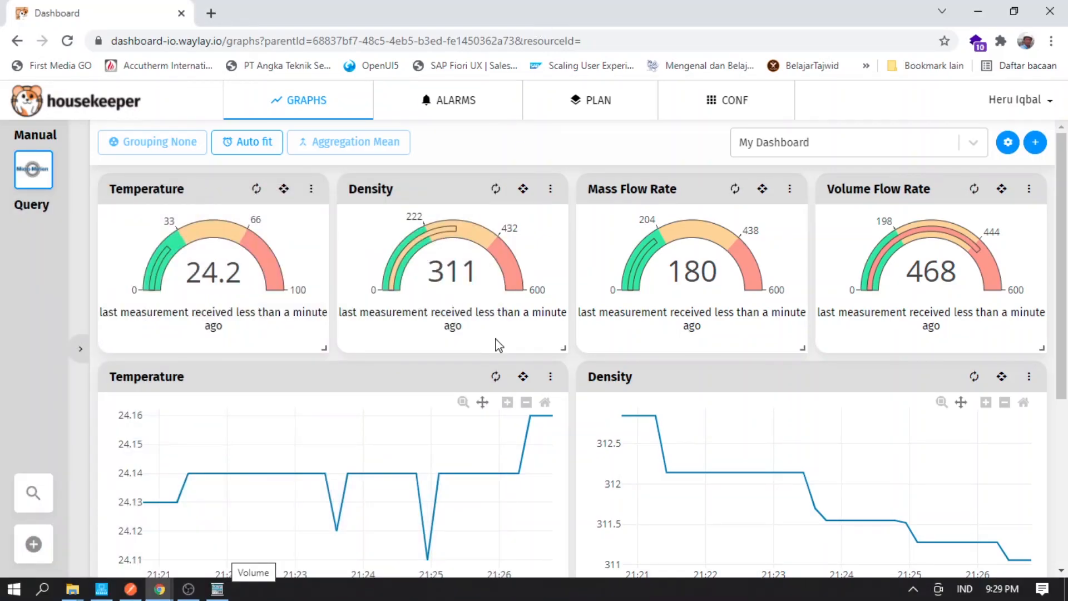
mouse_move(144, 579)
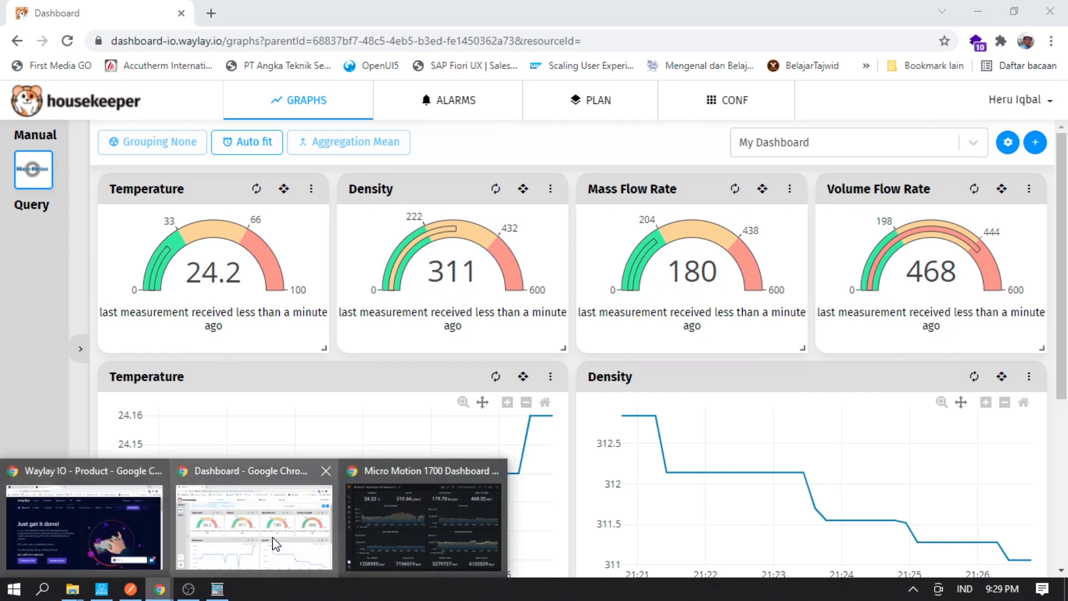
click(381, 535)
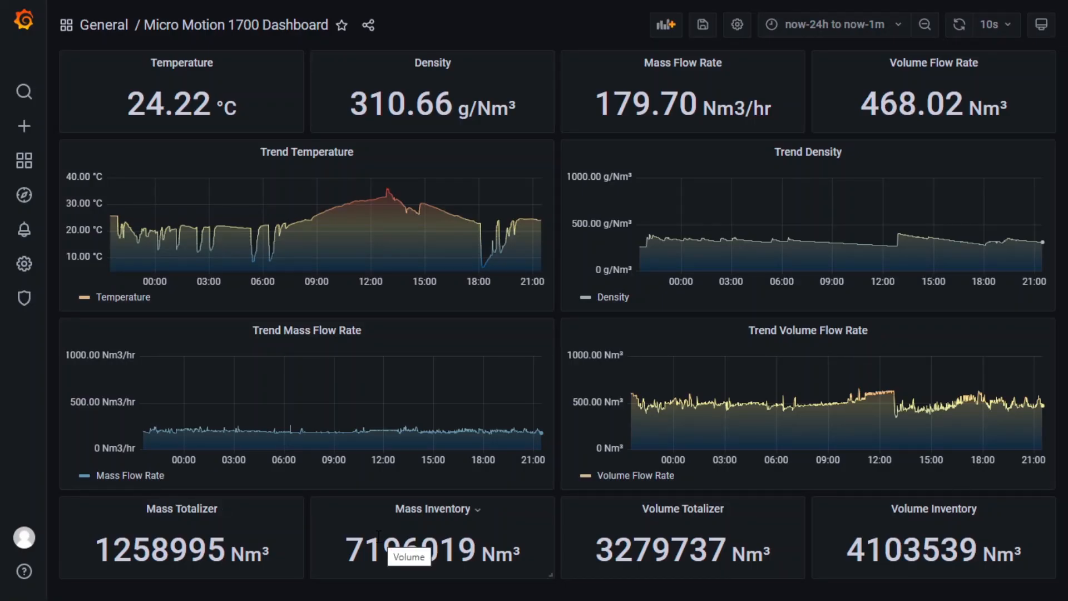
key(super)
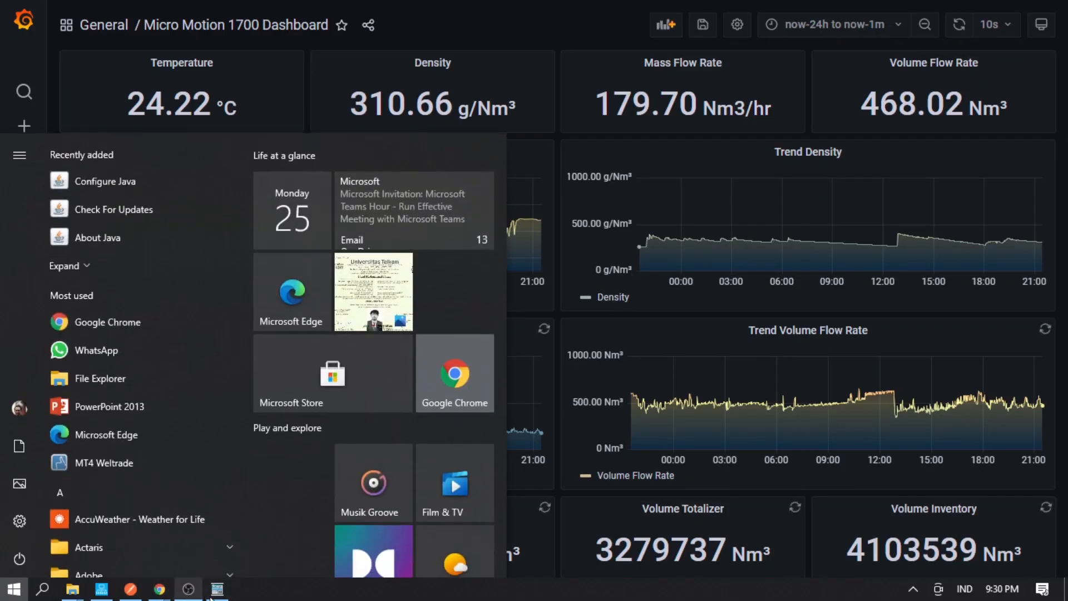
click(216, 591)
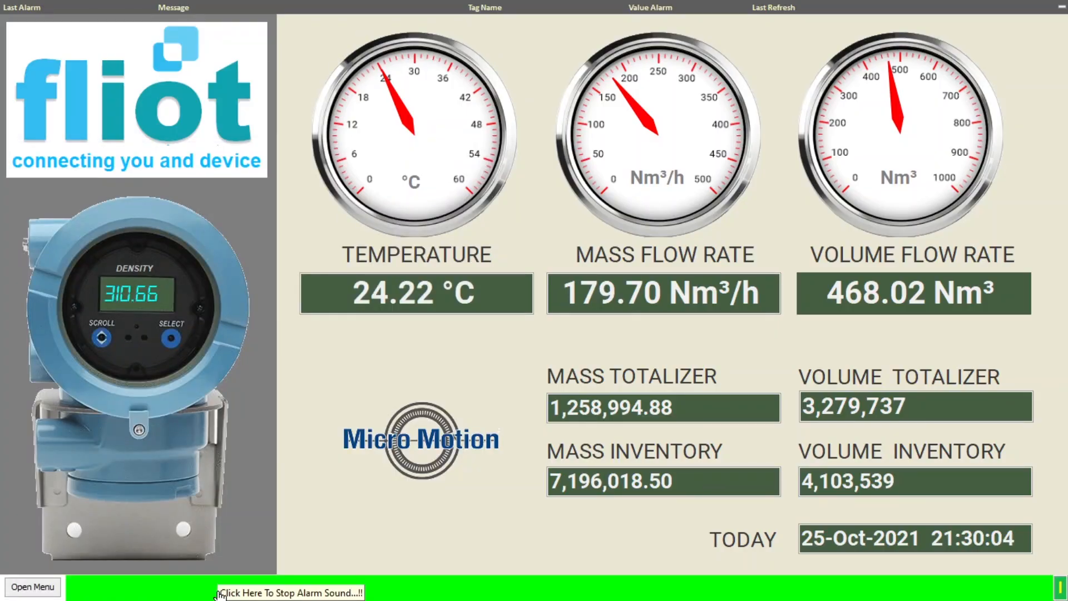
key(super)
mouse_move(159, 589)
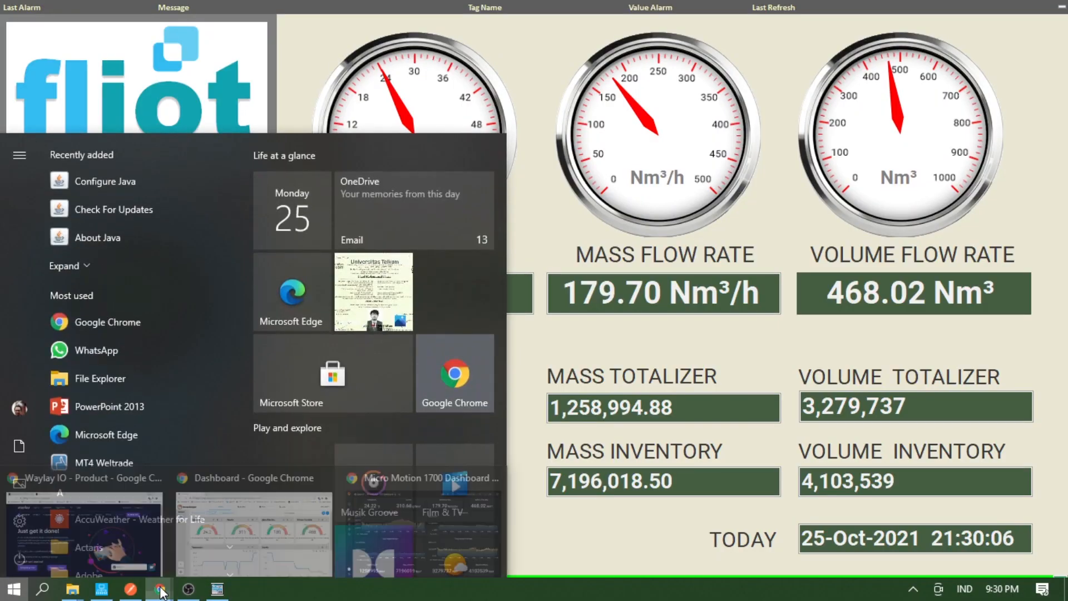
click(288, 545)
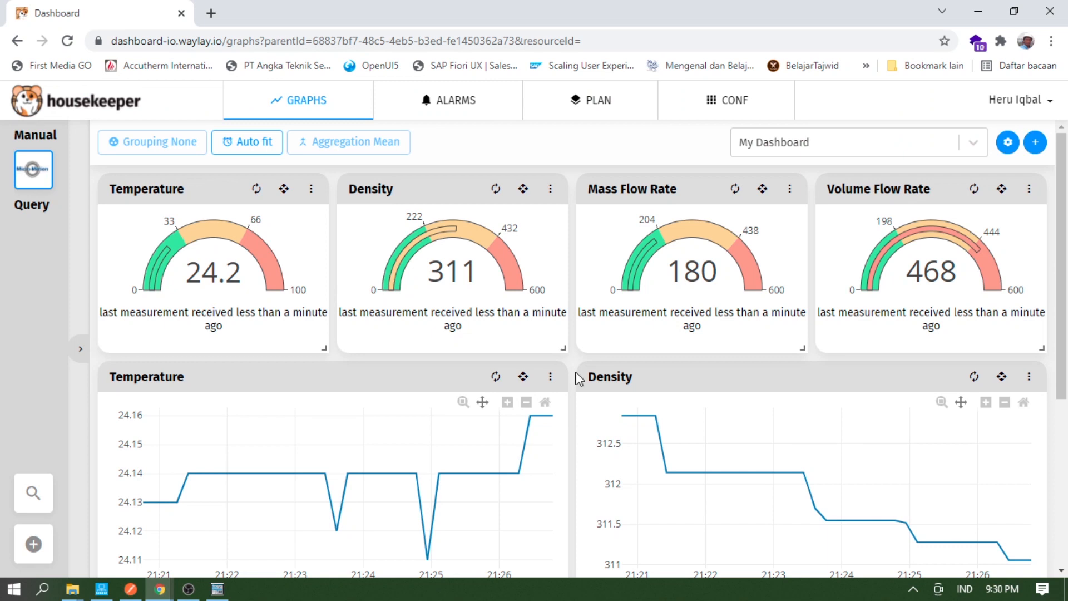
scroll(576, 381, down, 5)
scroll(569, 389, up, 5)
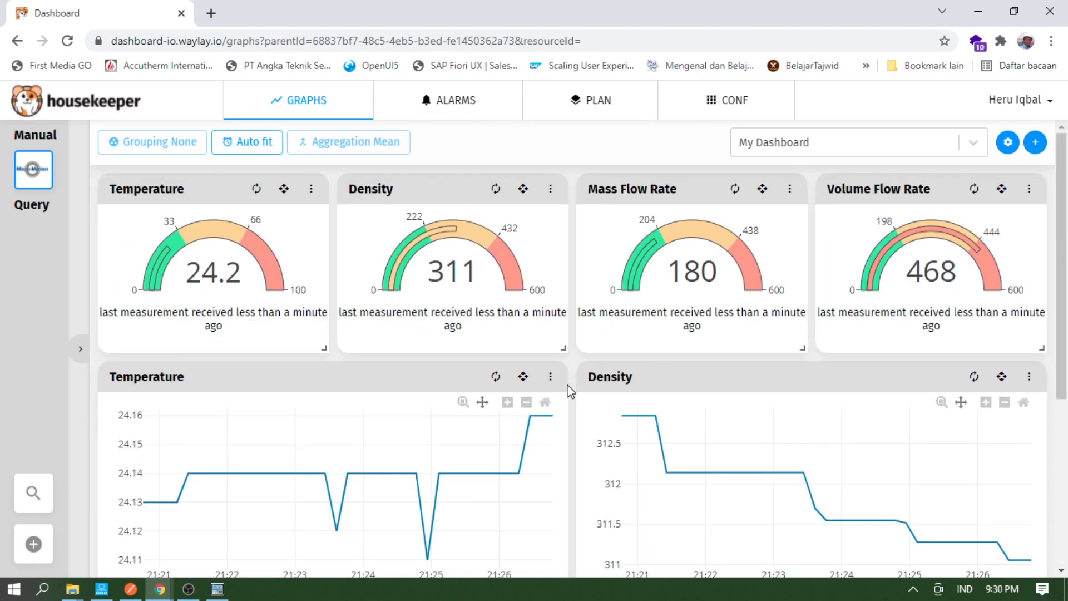
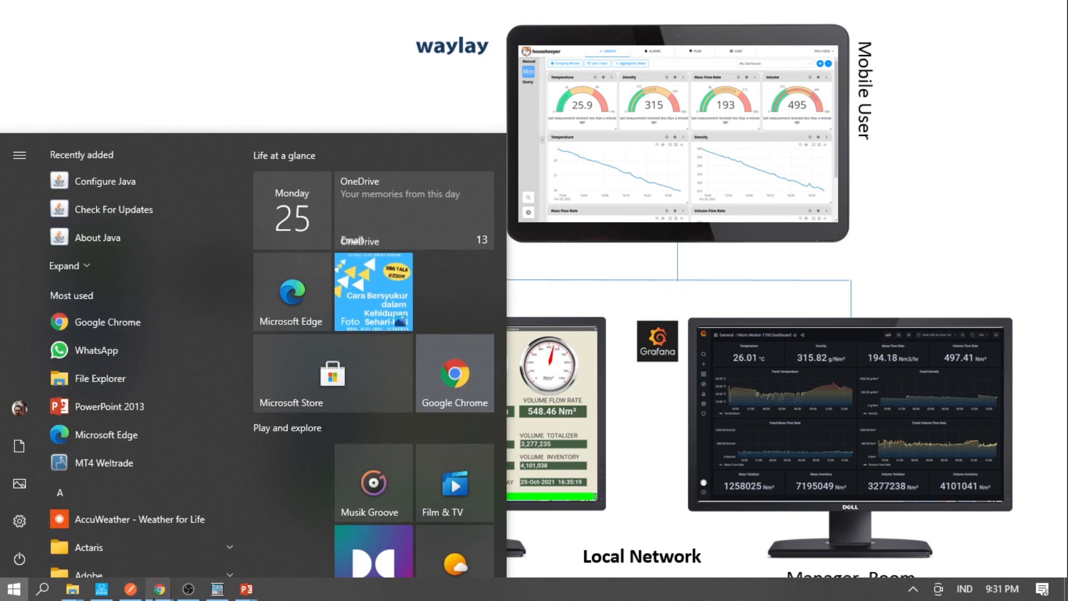
- Bring up the Micro Motion 1700 Grafana dashboard and set its time range to Last 1 hour
mouse_move(91, 548)
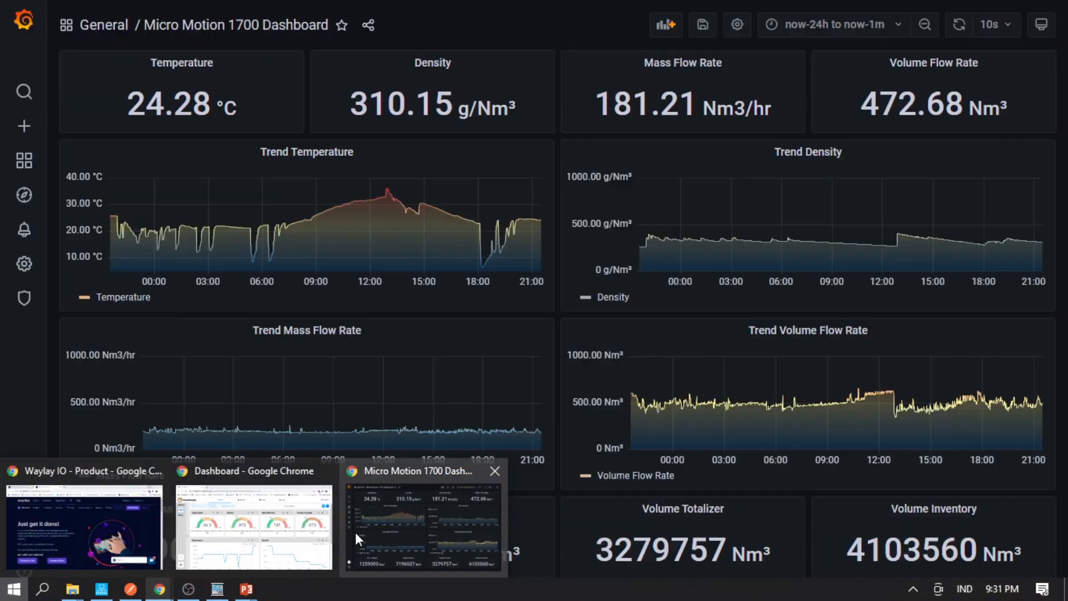
click(356, 532)
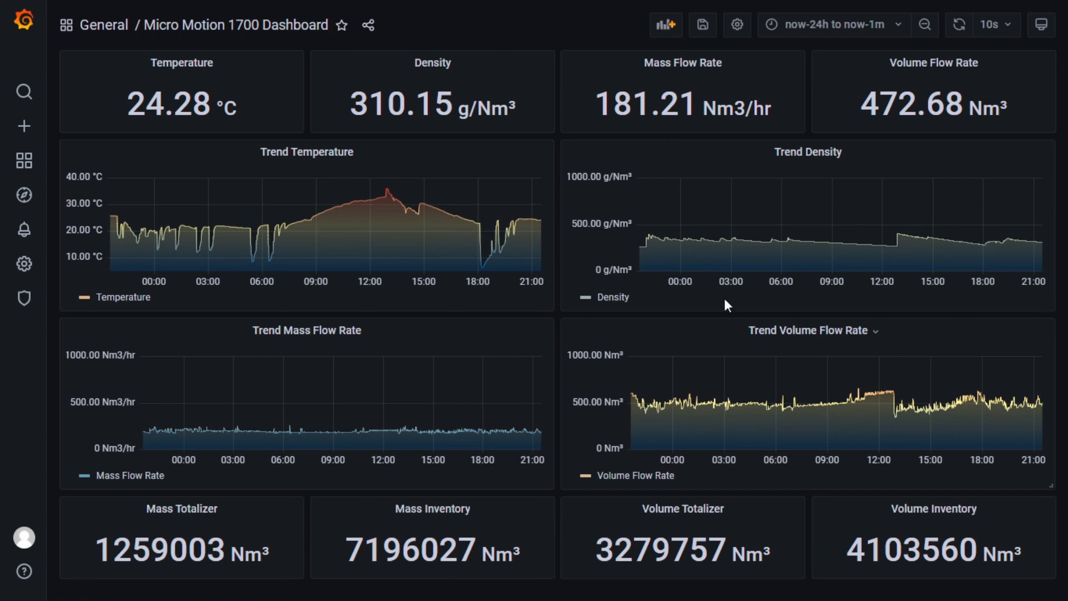
click(894, 31)
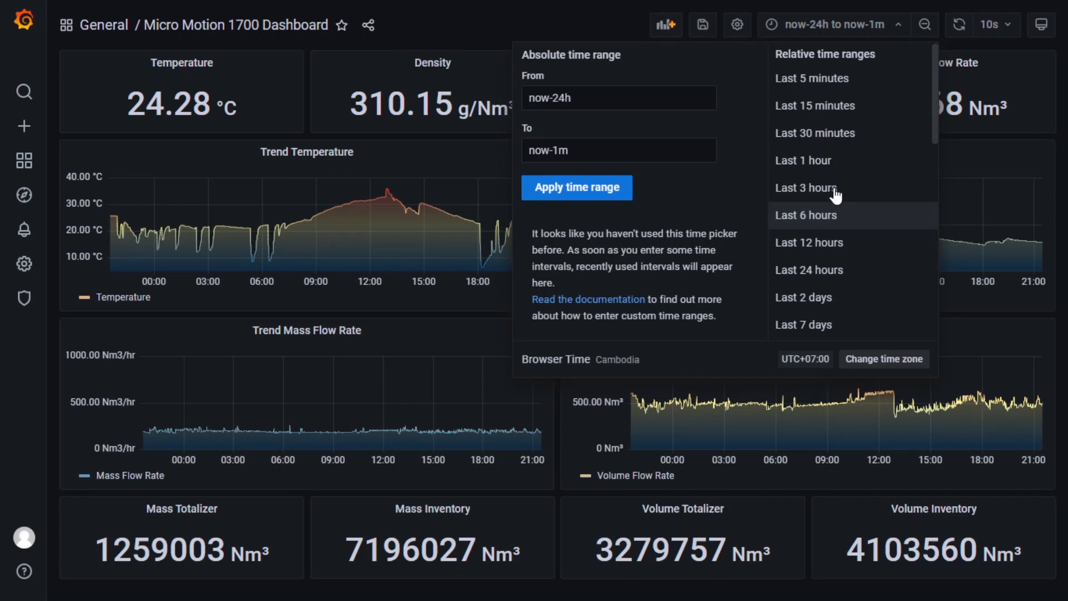
click(840, 166)
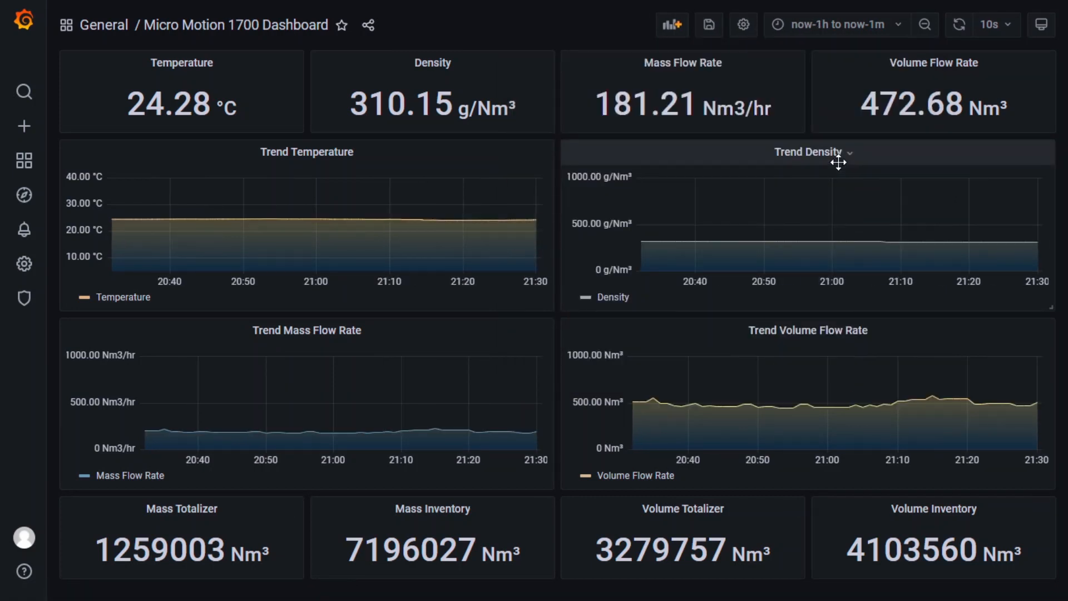
- Compare the charts over Last 6 hours, 12 hours, 24 hours, 2 days and 7 days
click(839, 33)
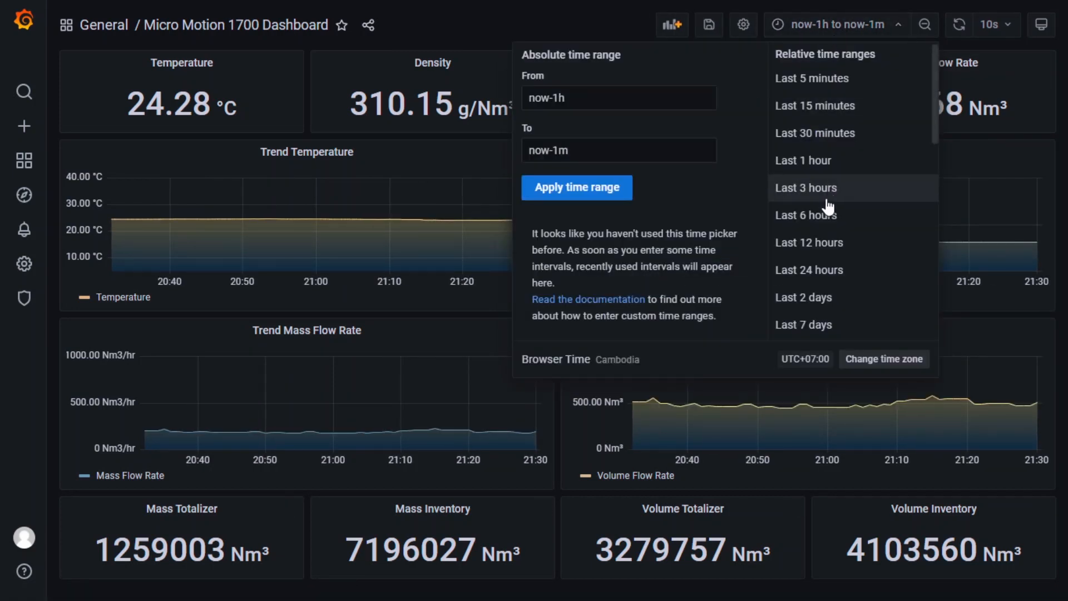
click(824, 212)
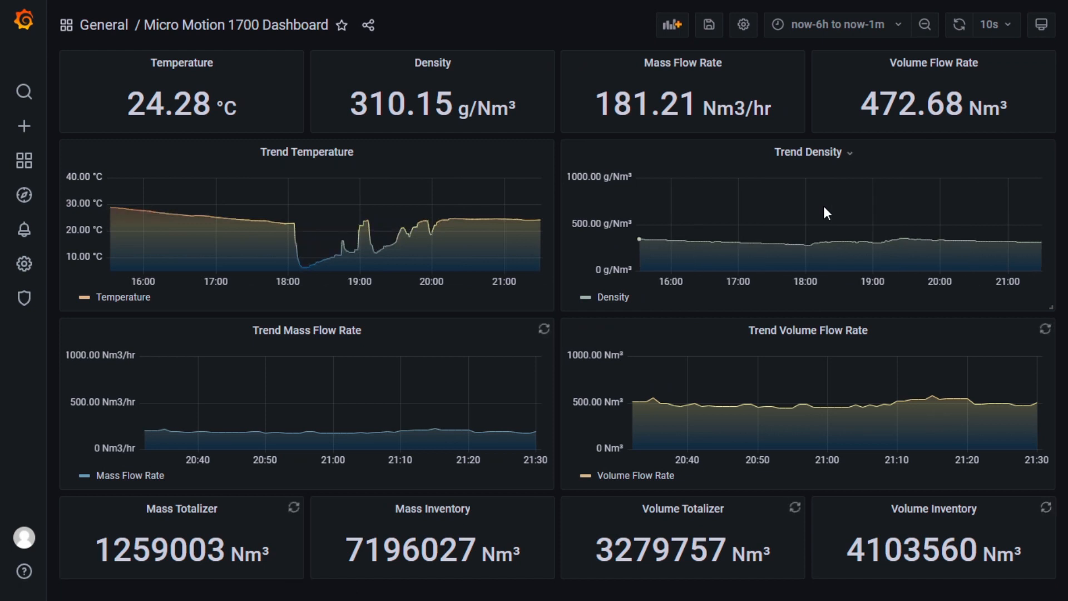
click(867, 24)
click(827, 244)
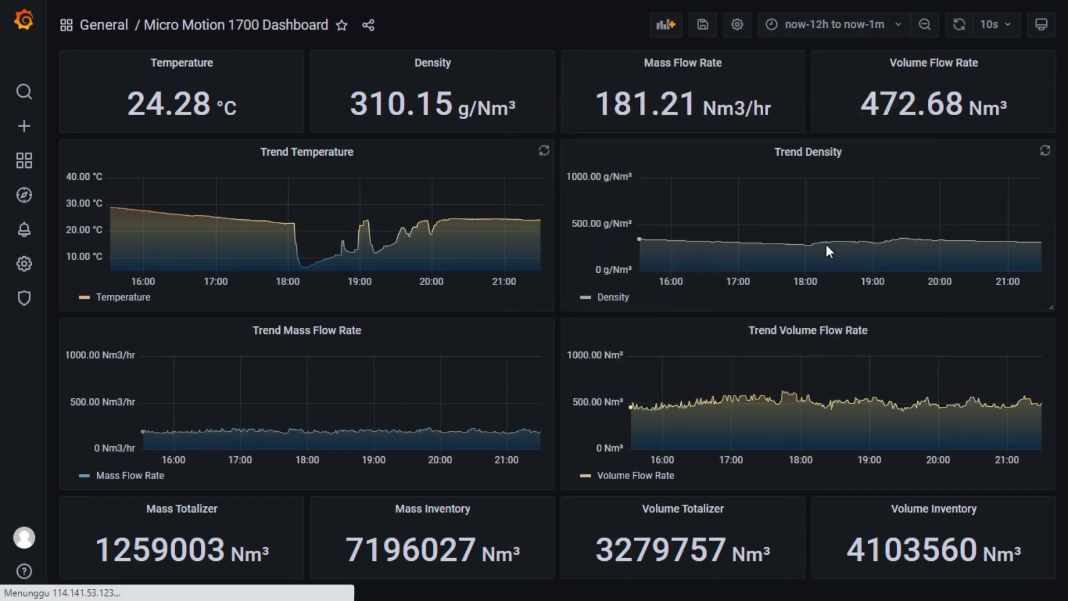
click(834, 25)
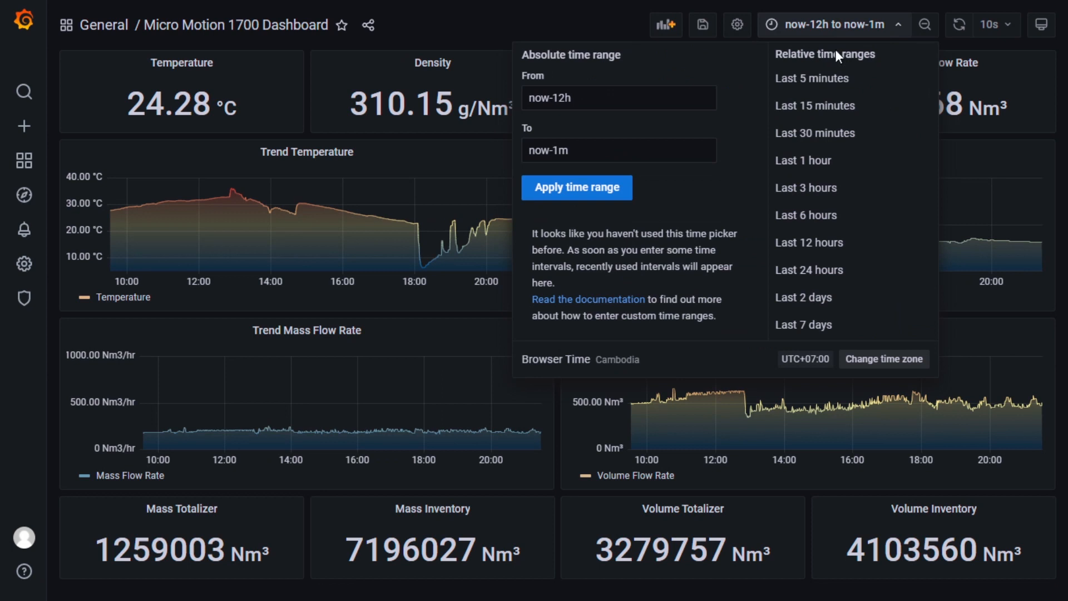
click(817, 269)
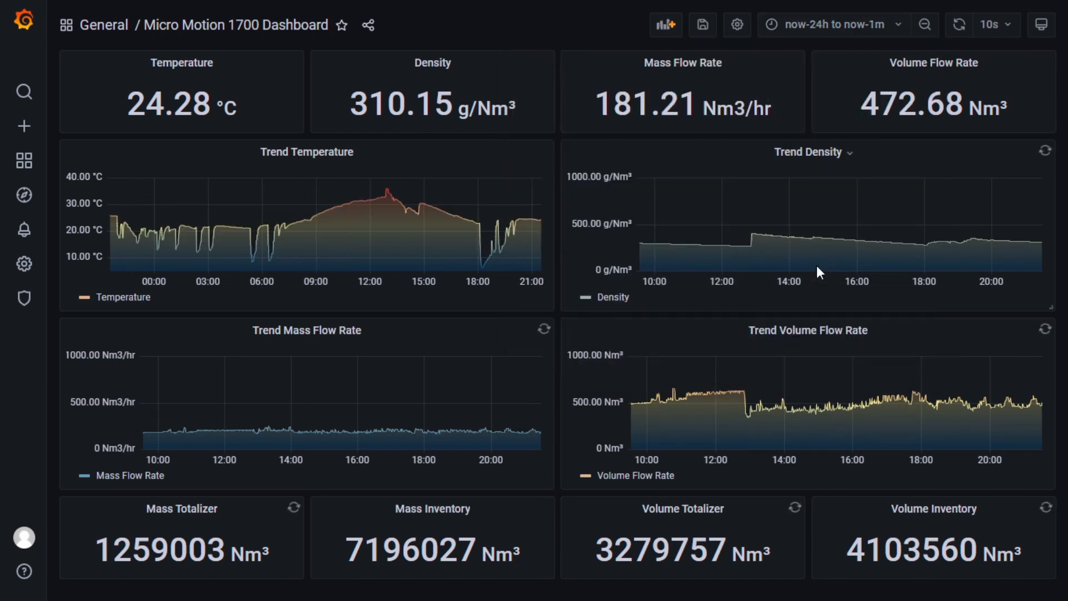
click(834, 22)
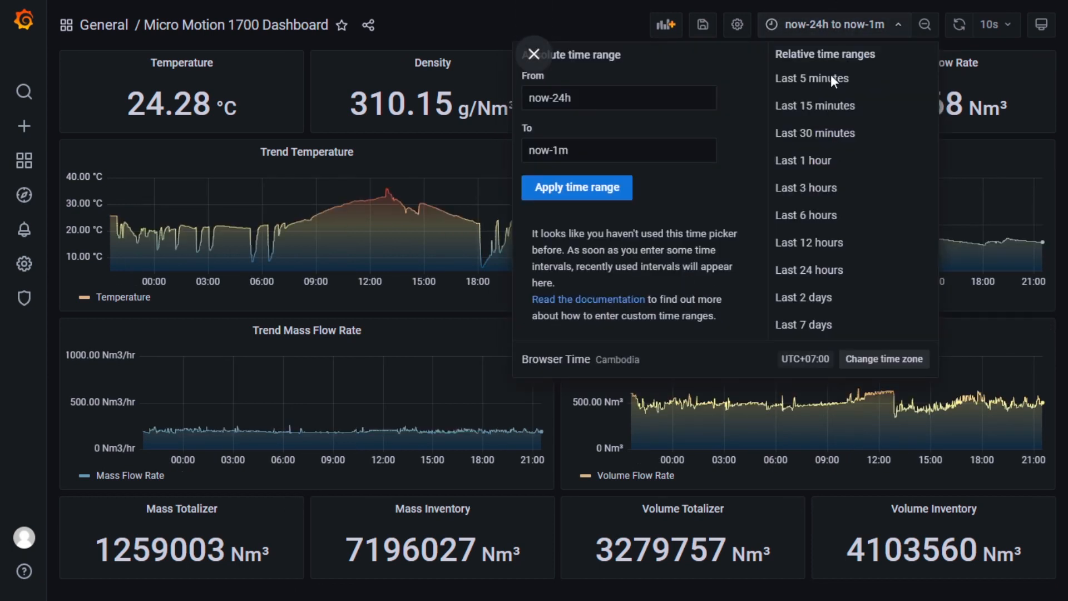
click(816, 301)
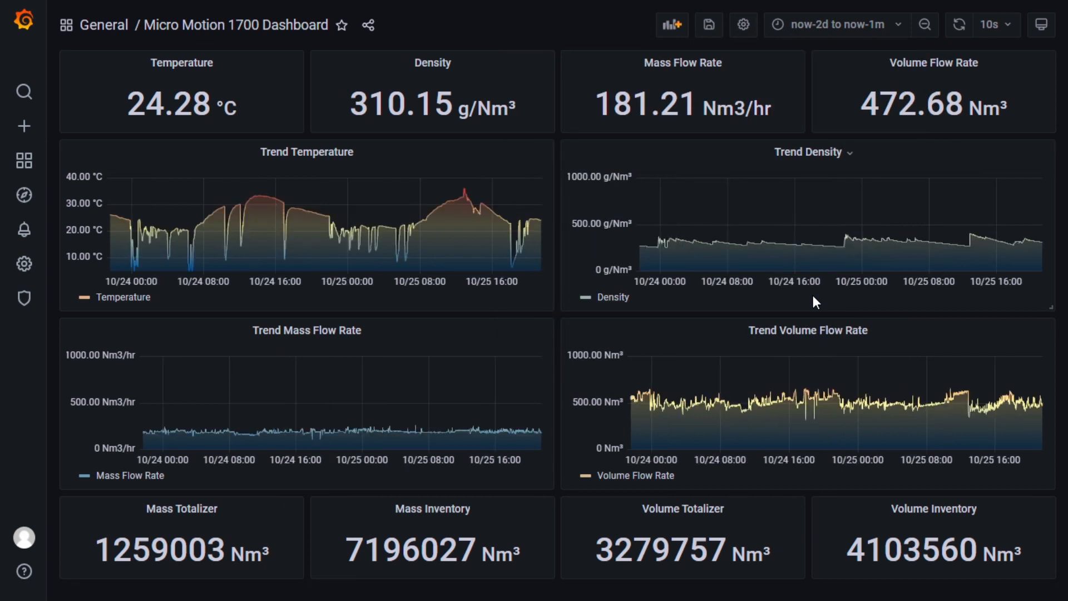
click(843, 27)
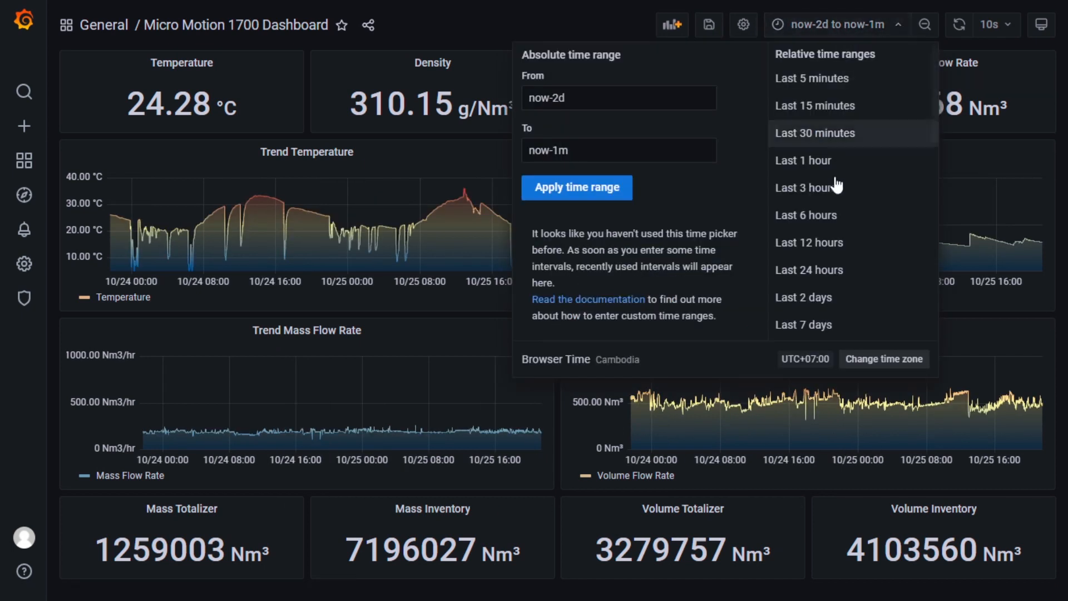
click(816, 323)
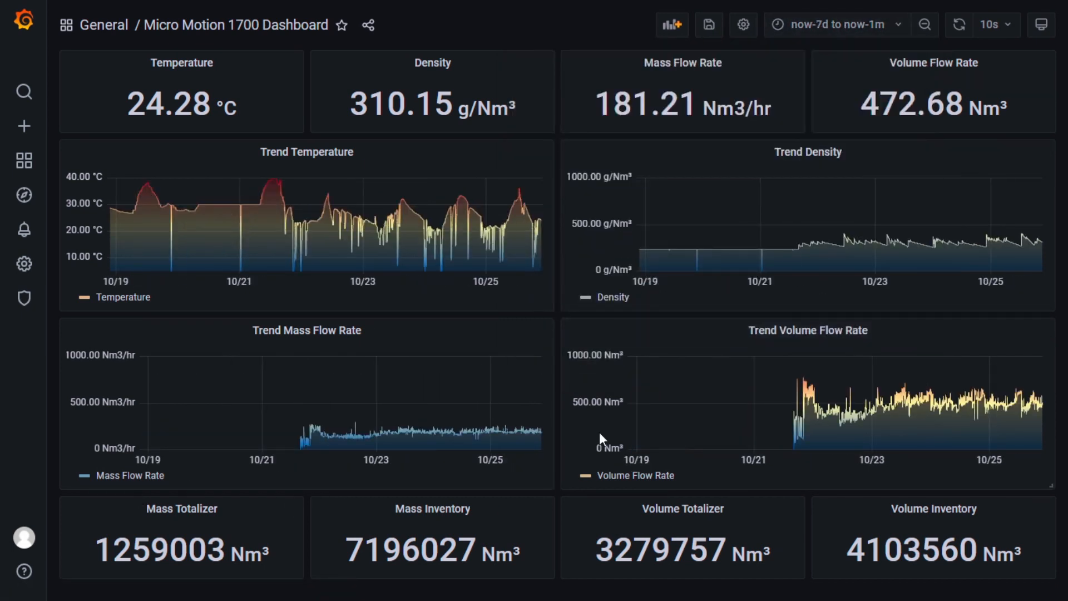
- Try Last 5, 15 and 30 minutes, then return the charts to Last 1 hour
click(867, 22)
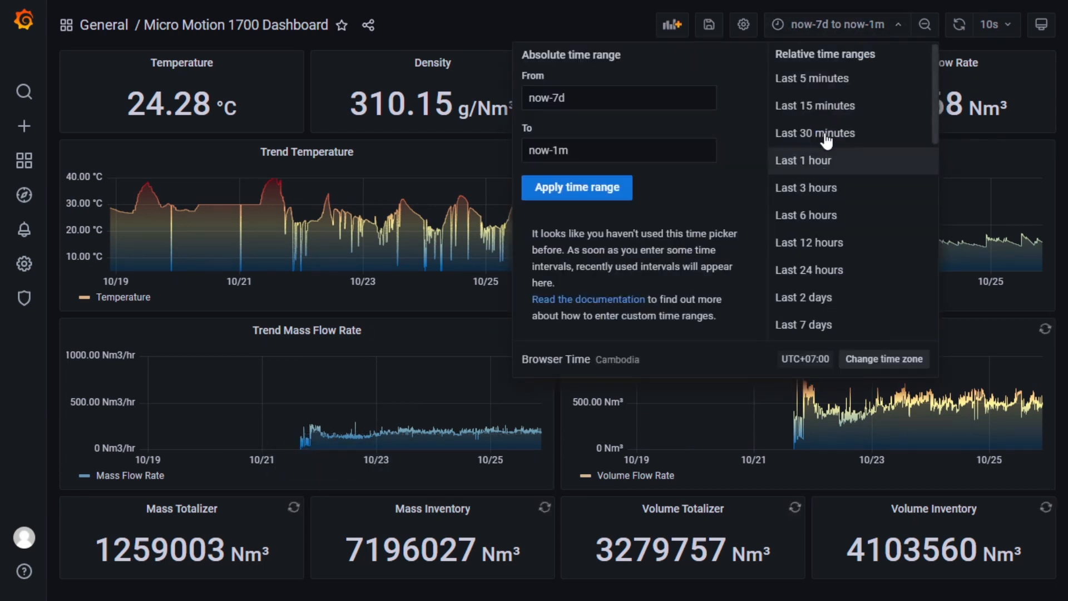
click(829, 79)
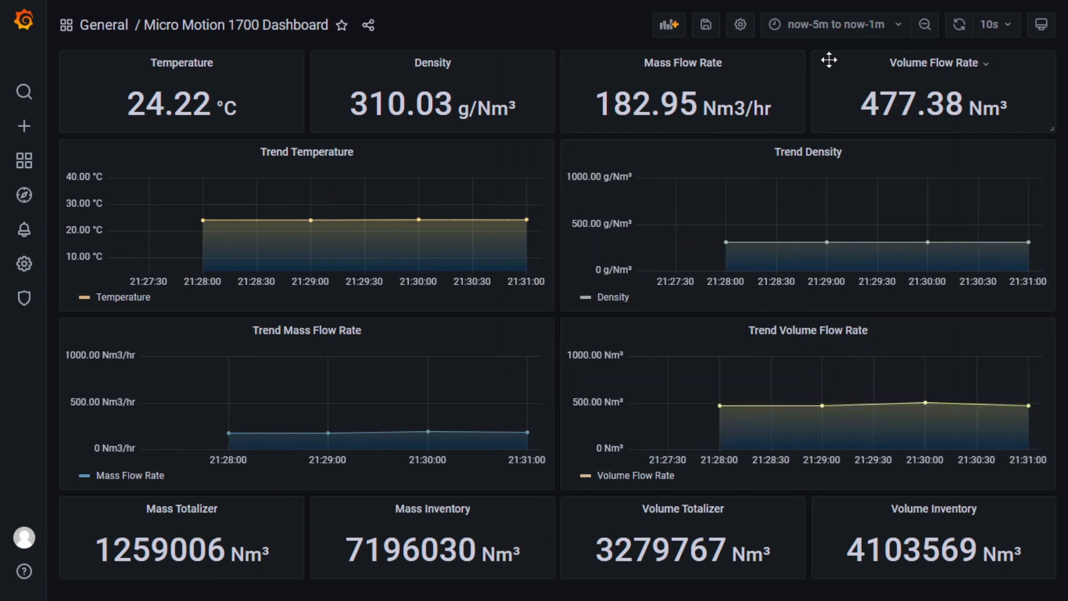
click(831, 32)
click(839, 105)
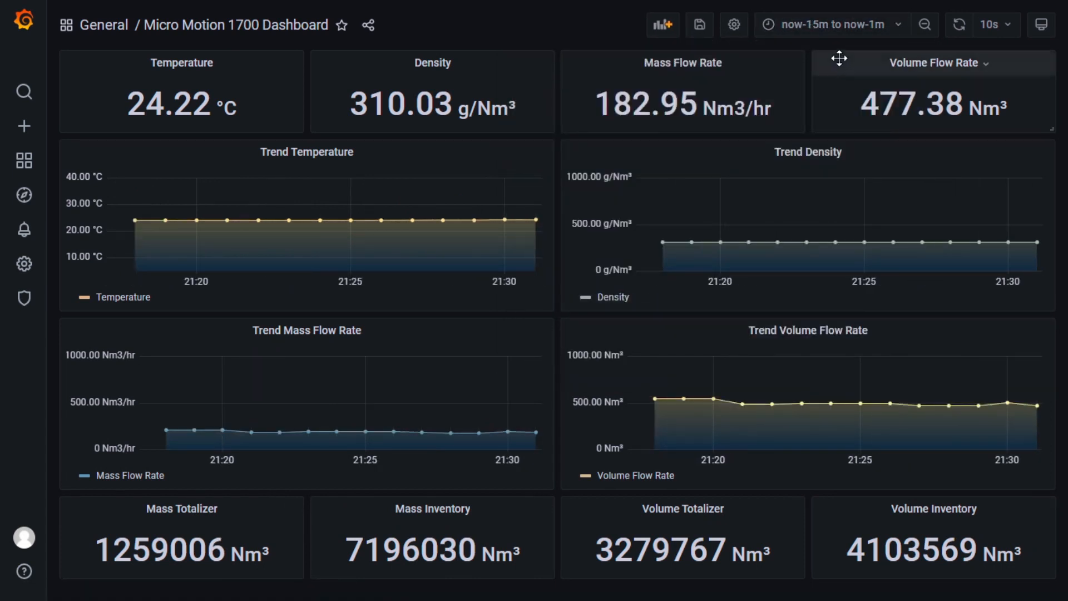
click(840, 25)
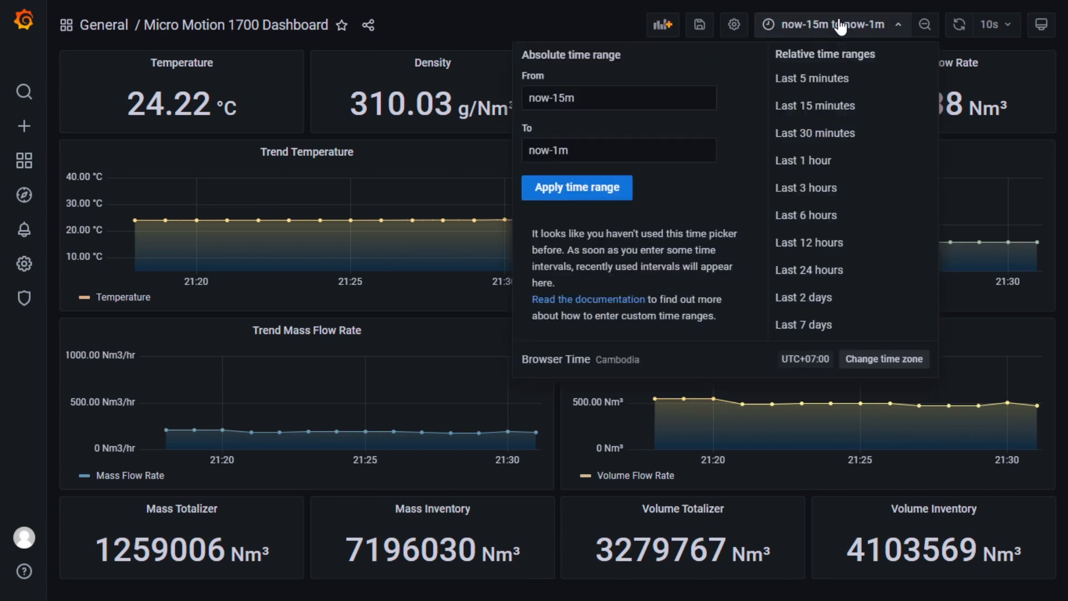
click(825, 139)
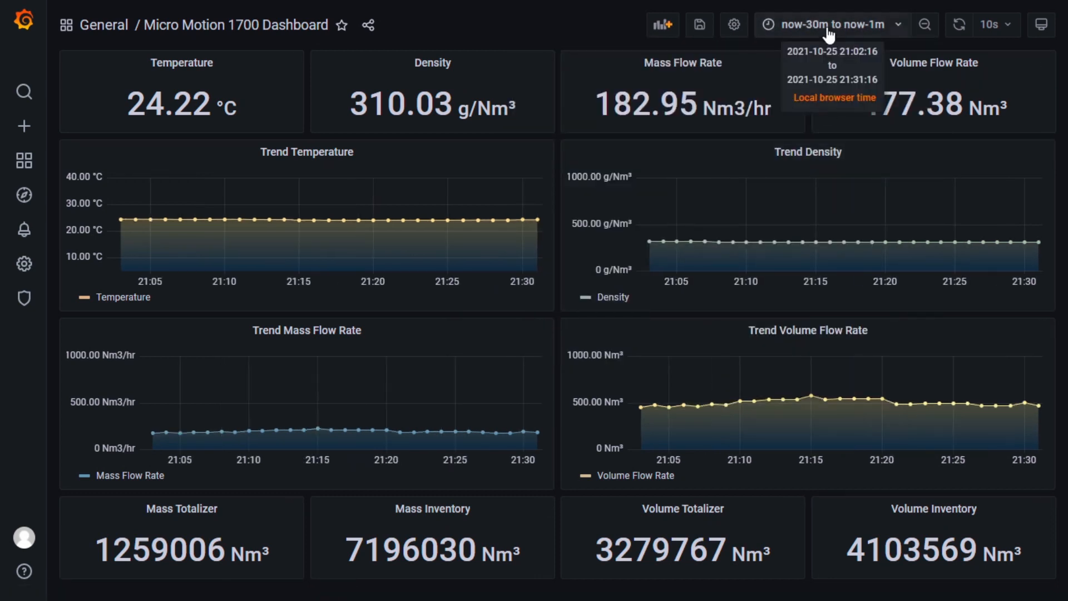
click(835, 26)
click(828, 161)
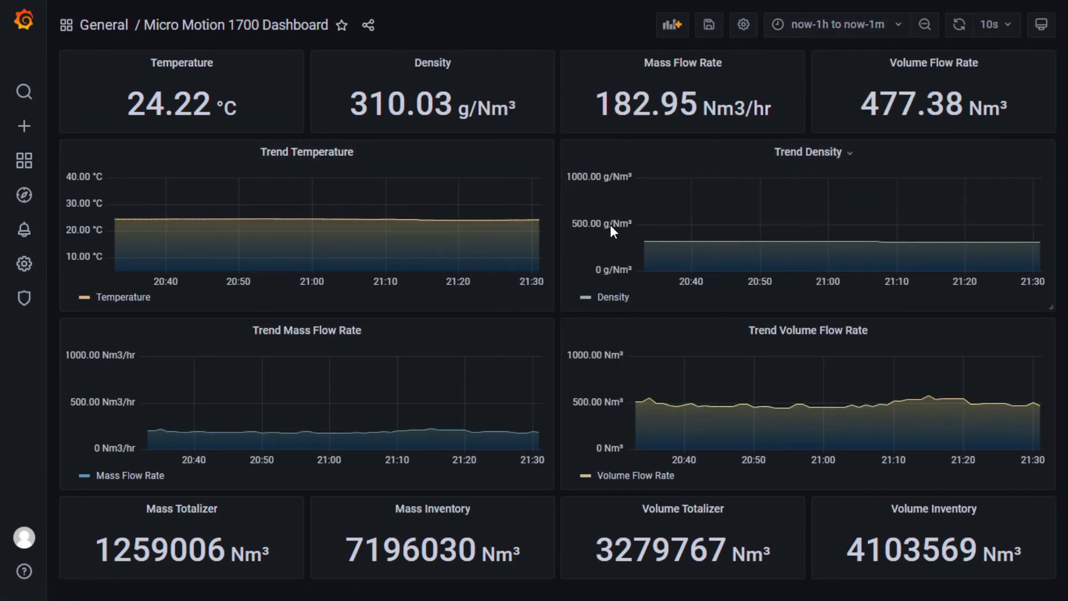
- Briefly show the PowerPoint slide show, then bring the Waylay housekeeper dashboard forward
key(super)
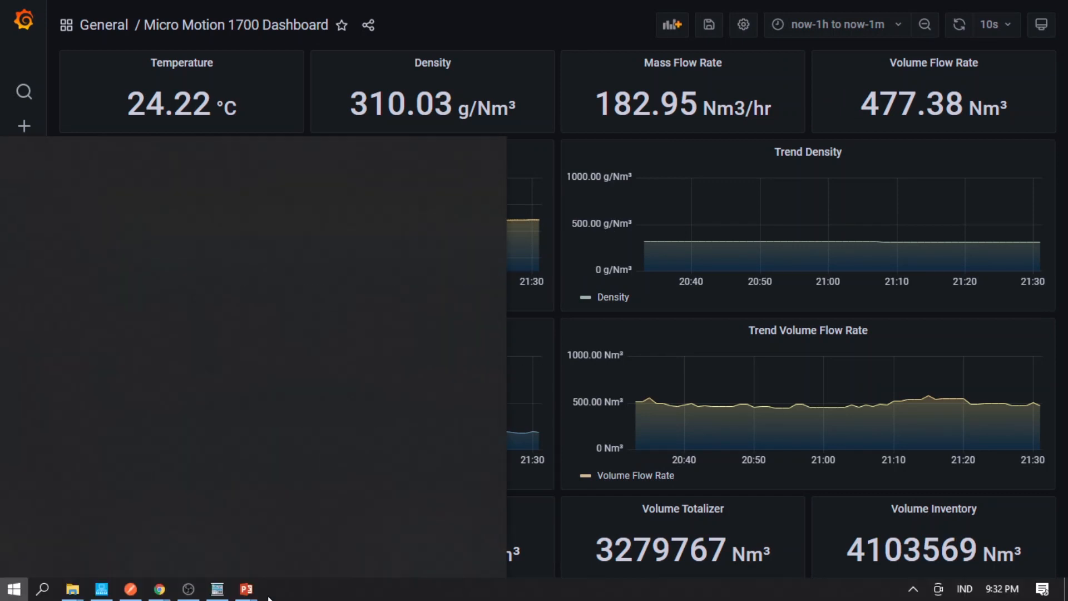
mouse_move(246, 589)
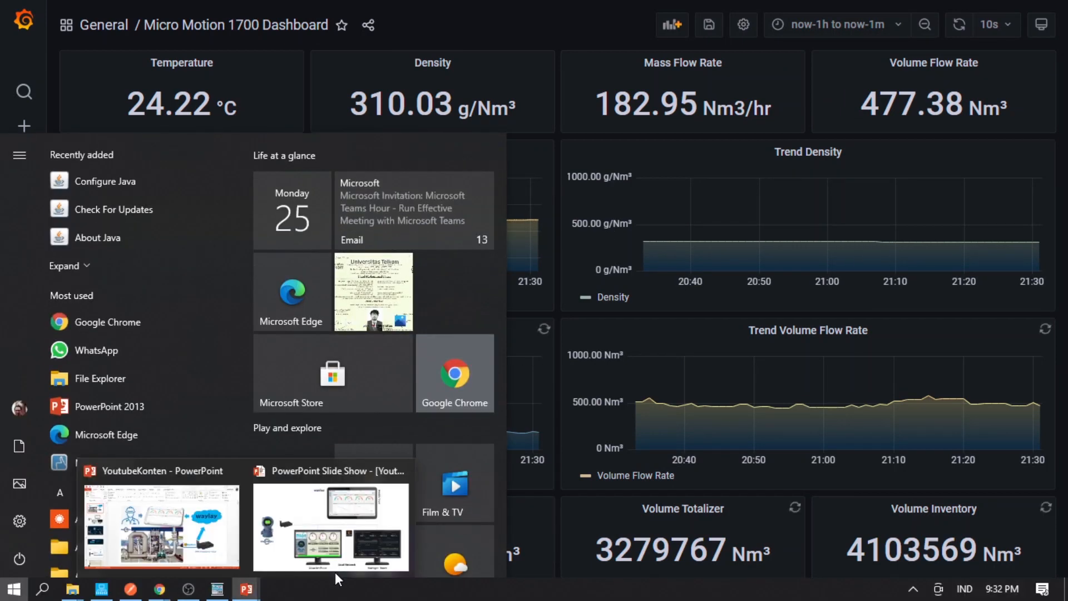
click(335, 572)
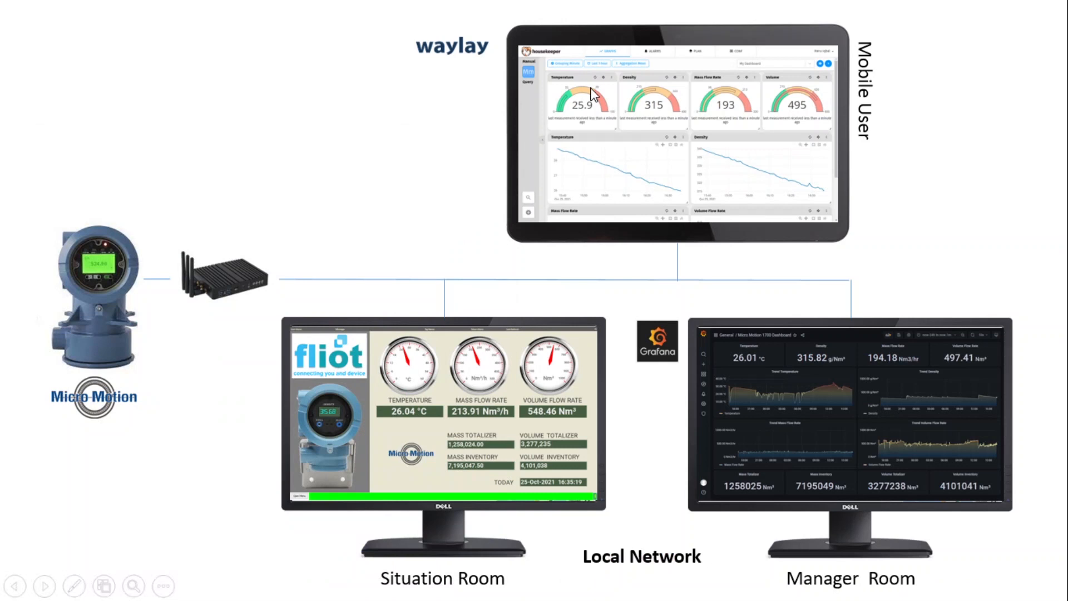
key(super)
mouse_move(160, 592)
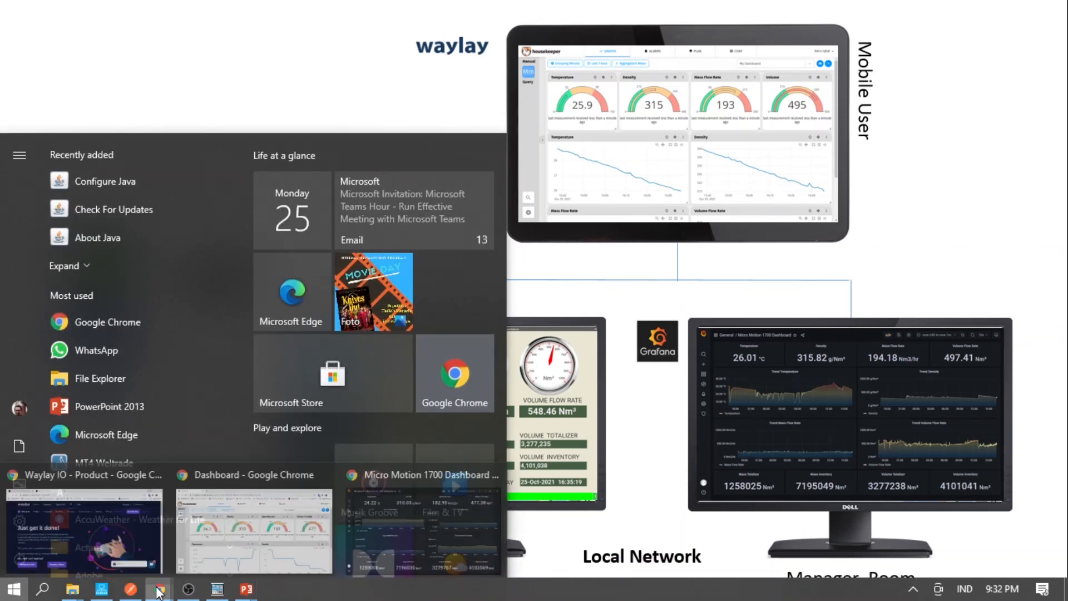
click(249, 544)
- Scroll through the four gauges and Temperature, Density, Mass Flow Rate and Volume Flow Rate charts, then return to the slide show
scroll(327, 273, down, 3)
scroll(328, 273, up, 3)
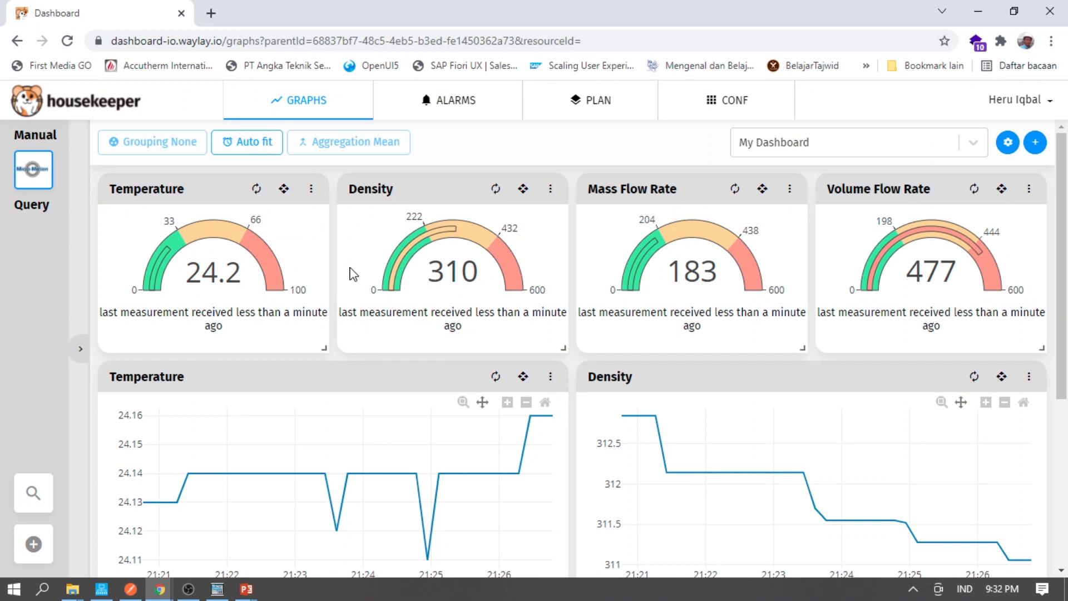
scroll(346, 328, down, 5)
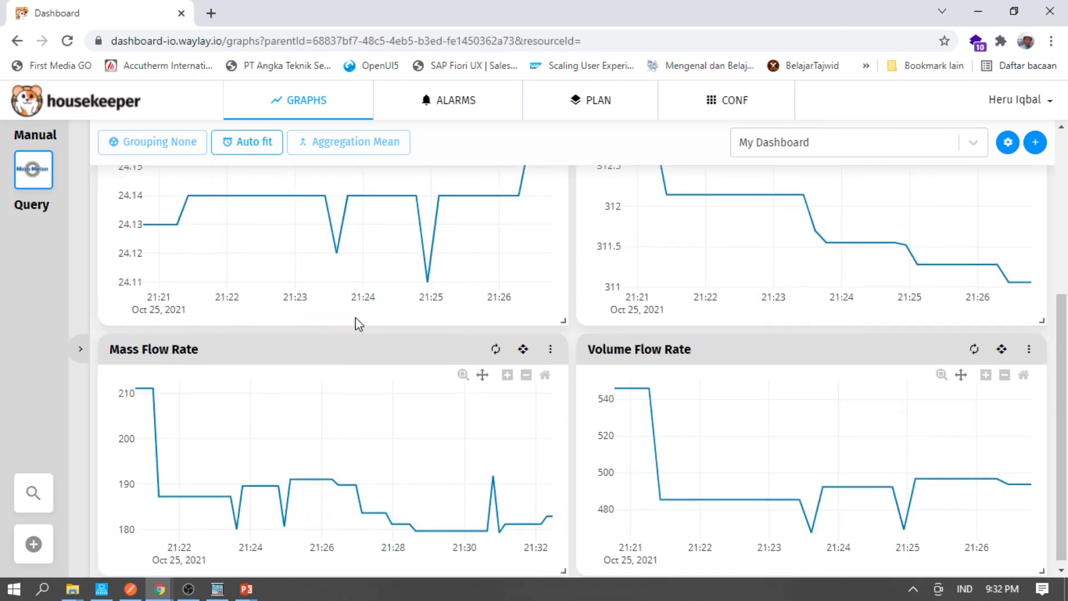
scroll(359, 325, up, 5)
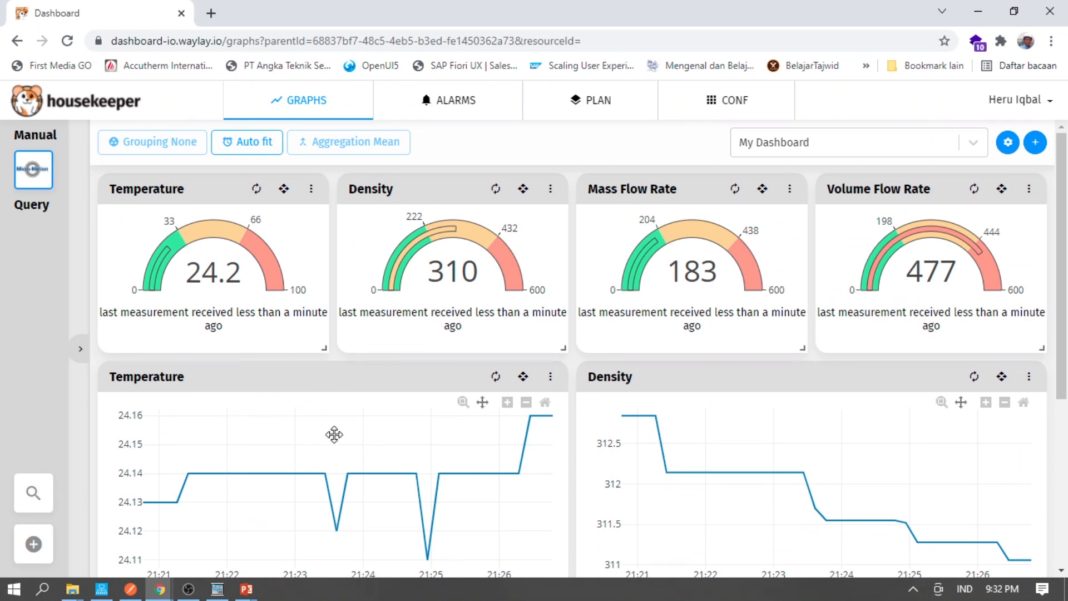
scroll(421, 404, down, 5)
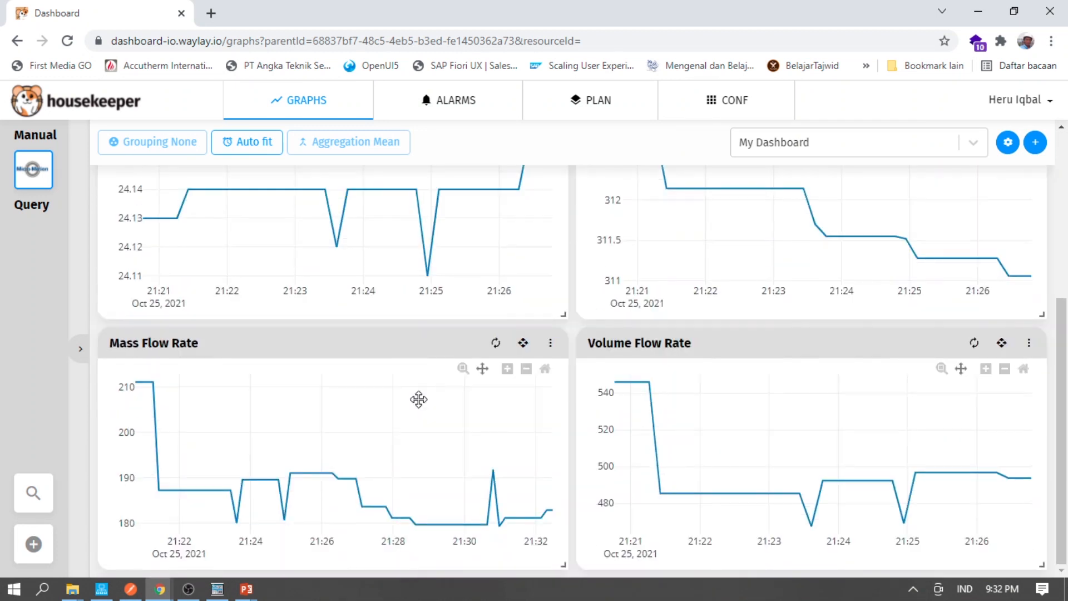
scroll(348, 438, up, 5)
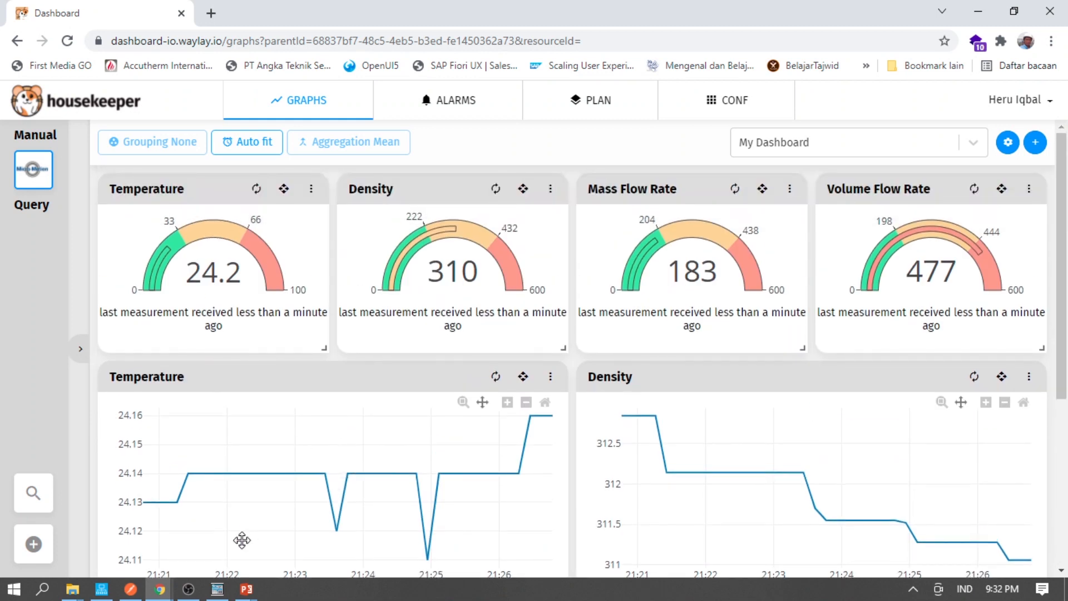
mouse_move(246, 589)
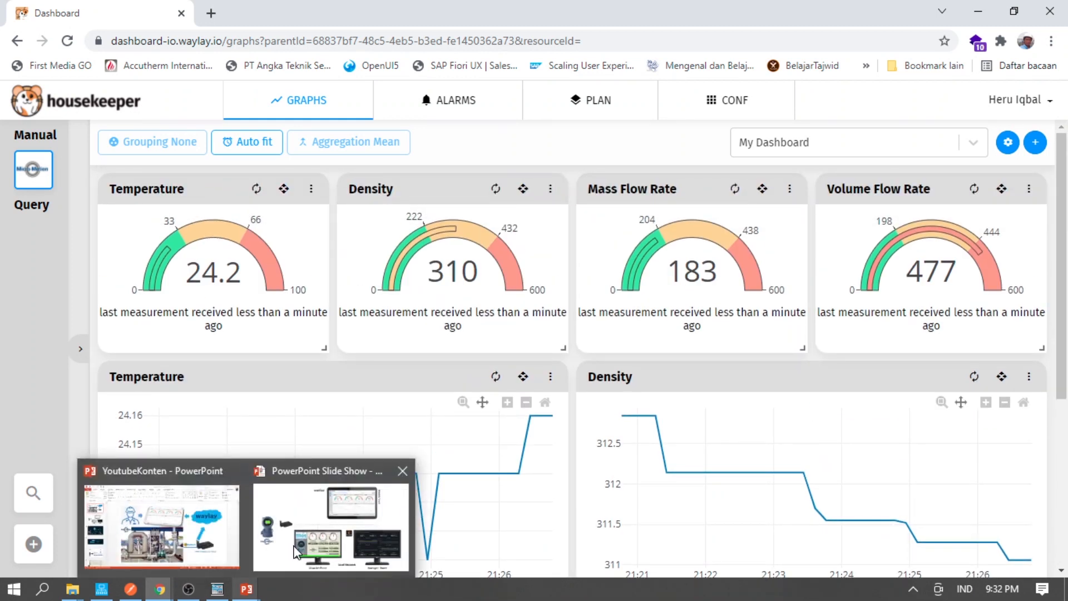
click(295, 551)
- Advance through the Waylay website and 'Deliver in days, not years' slides to the Topology slide
click(527, 376)
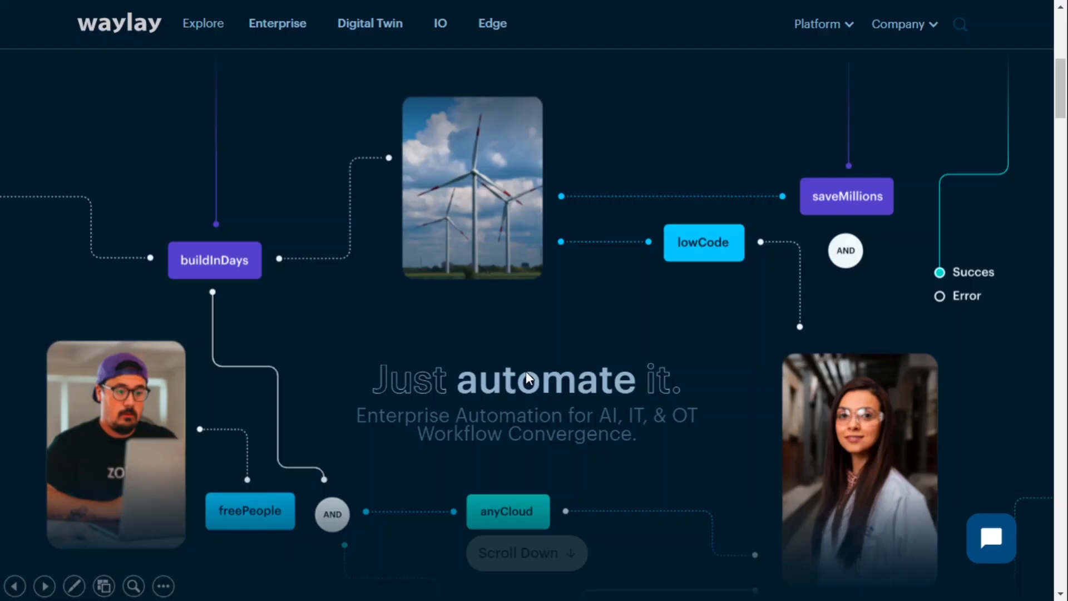
click(589, 315)
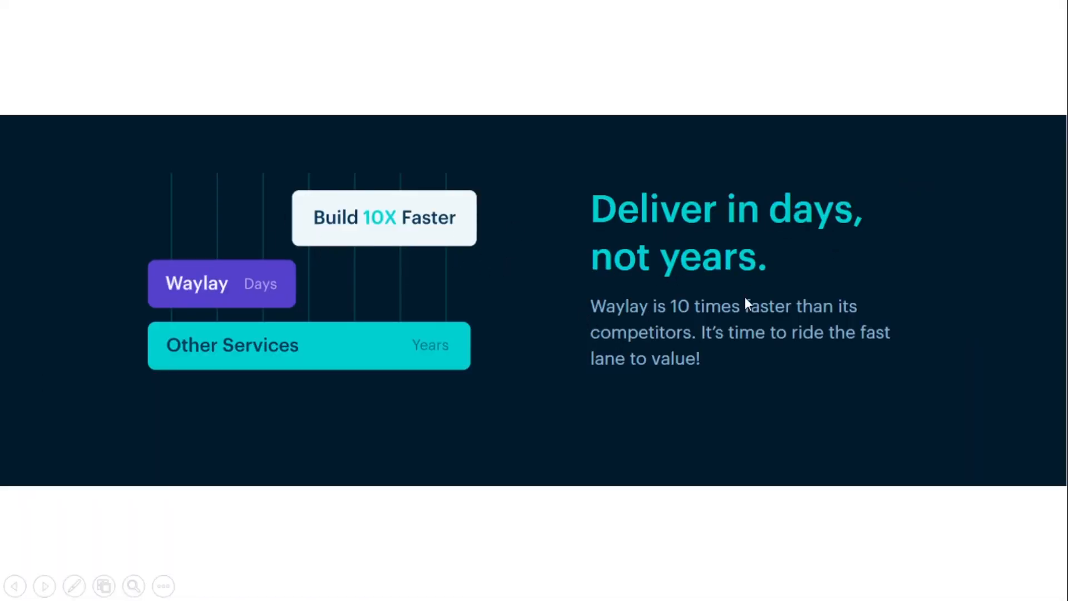
click(694, 301)
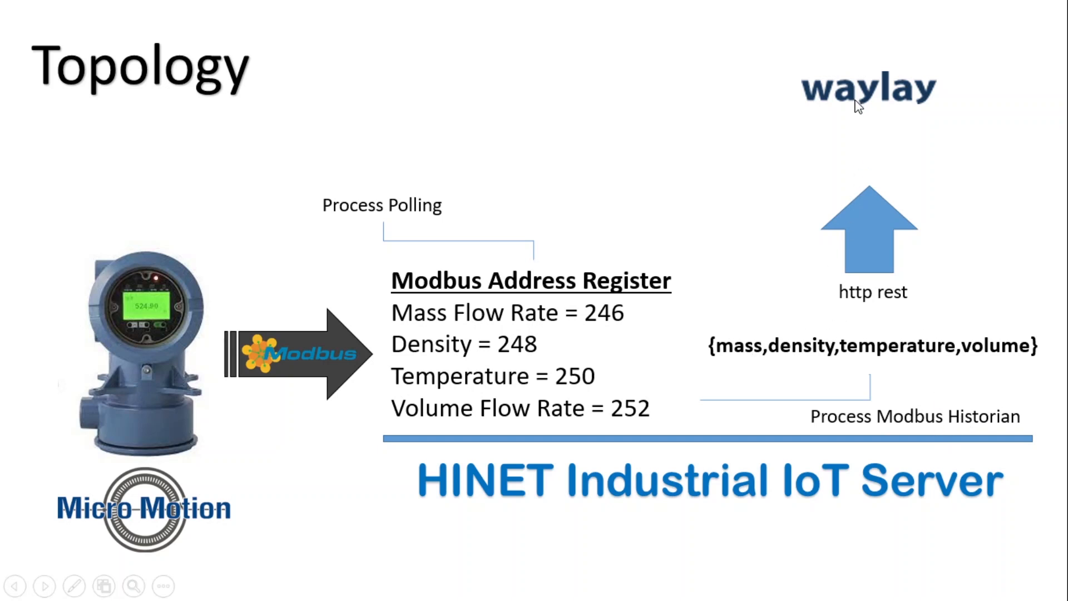
- Move between the Topology and ProLink III slides, then on to the HINET IIoT Server channel property slide
click(737, 219)
key(Left)
click(558, 292)
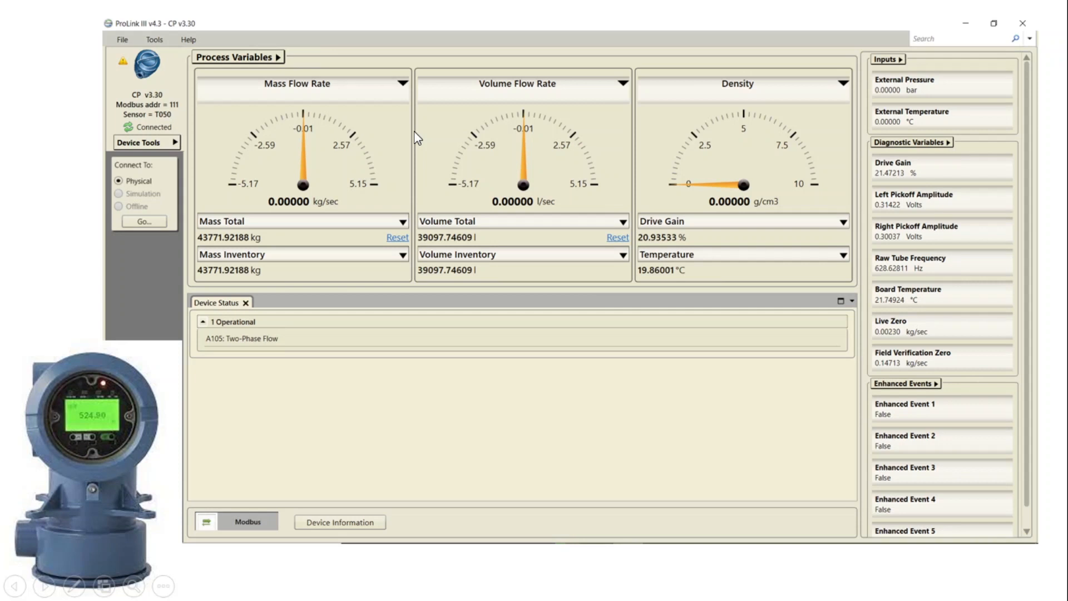
key(Left)
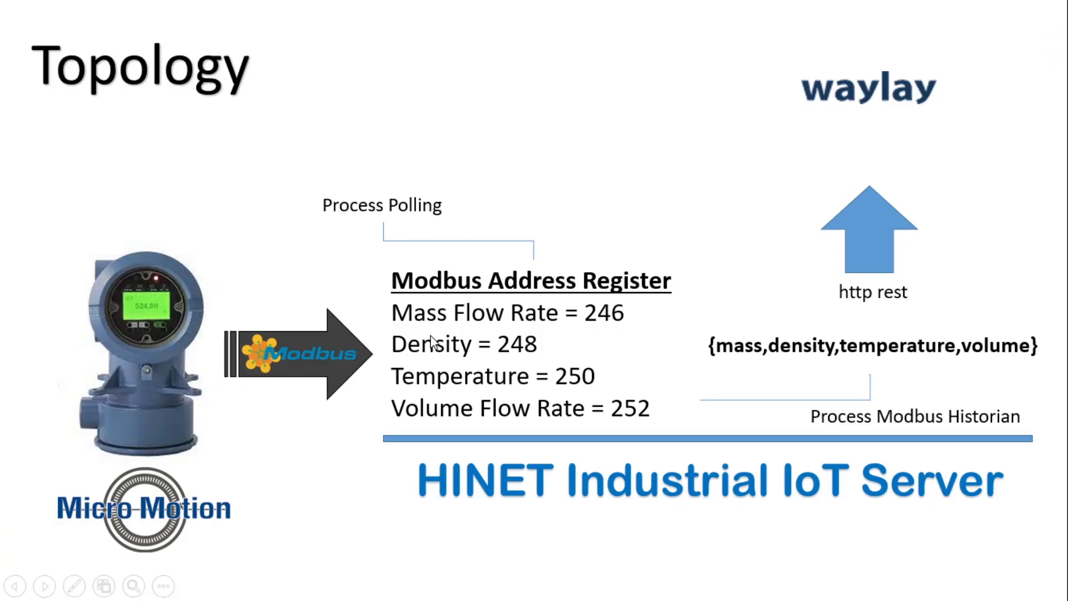
click(619, 397)
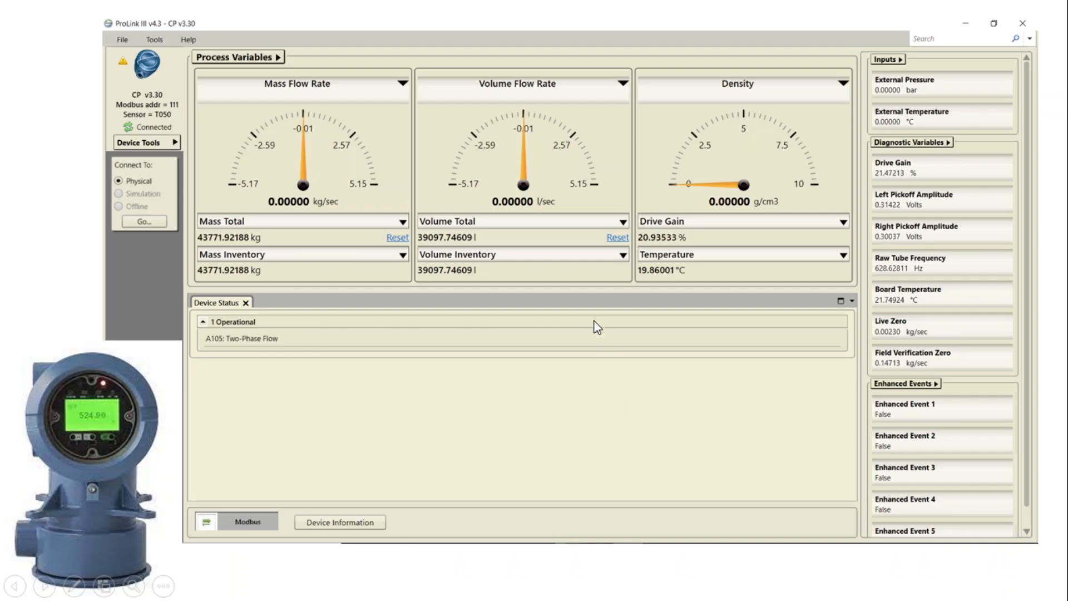
click(597, 328)
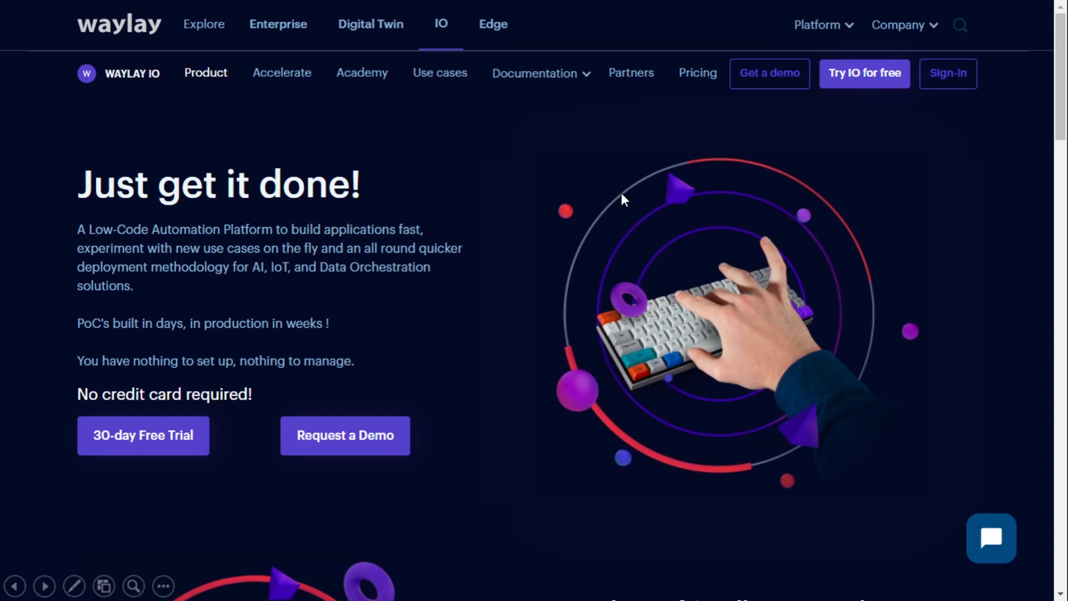
- Advance past the Waylay login page slide to the Waylay welcome page slide
click(781, 177)
key(Left)
click(867, 129)
click(710, 118)
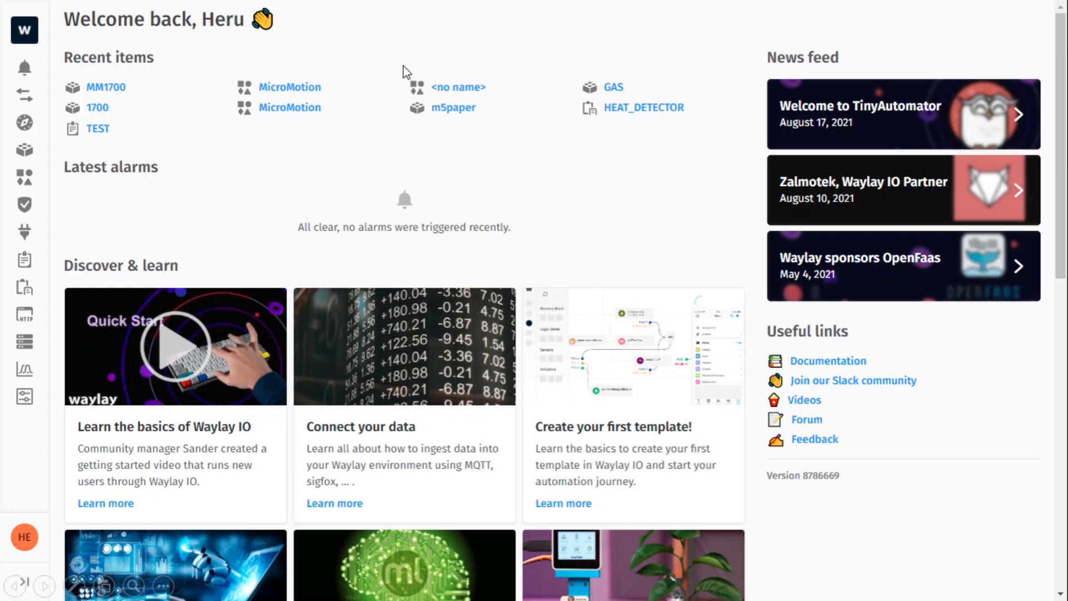
- Advance through the Dashboard link, Housekeeper General, empty Devices, Home and Create group slides
click(327, 136)
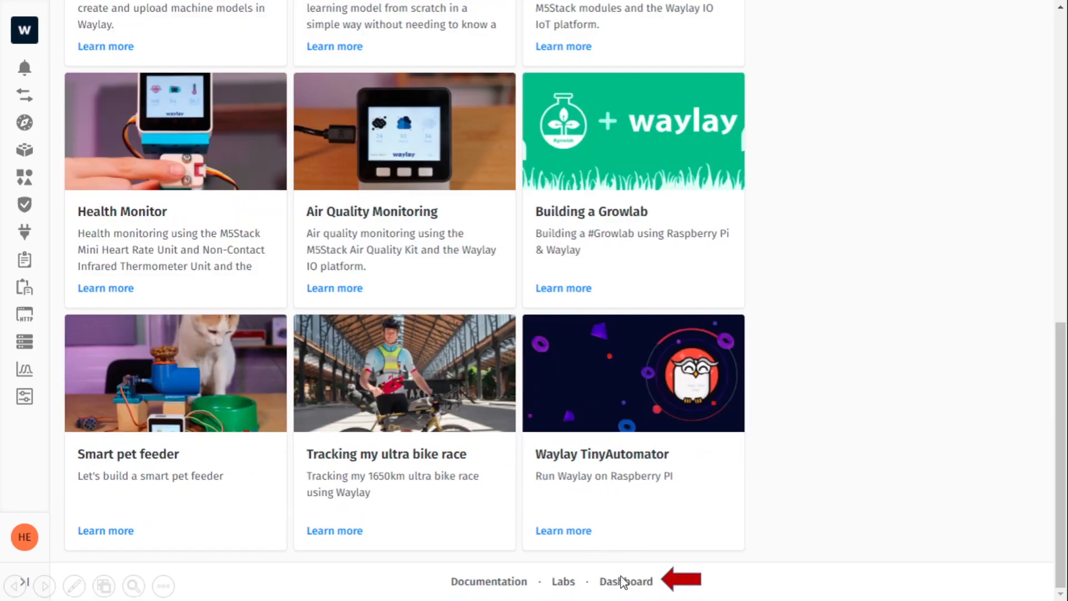
click(701, 416)
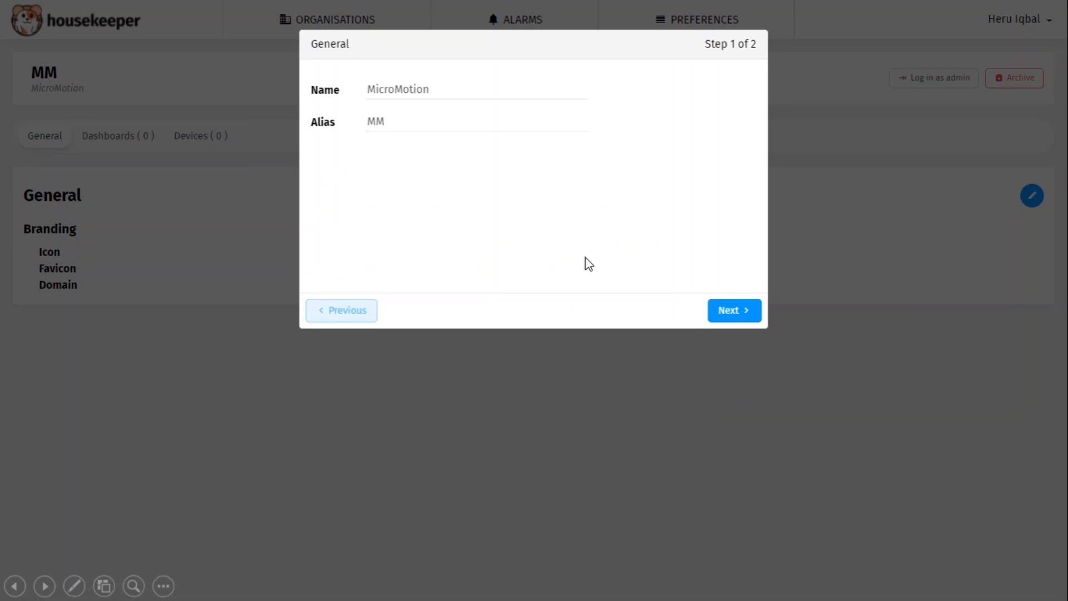
click(679, 212)
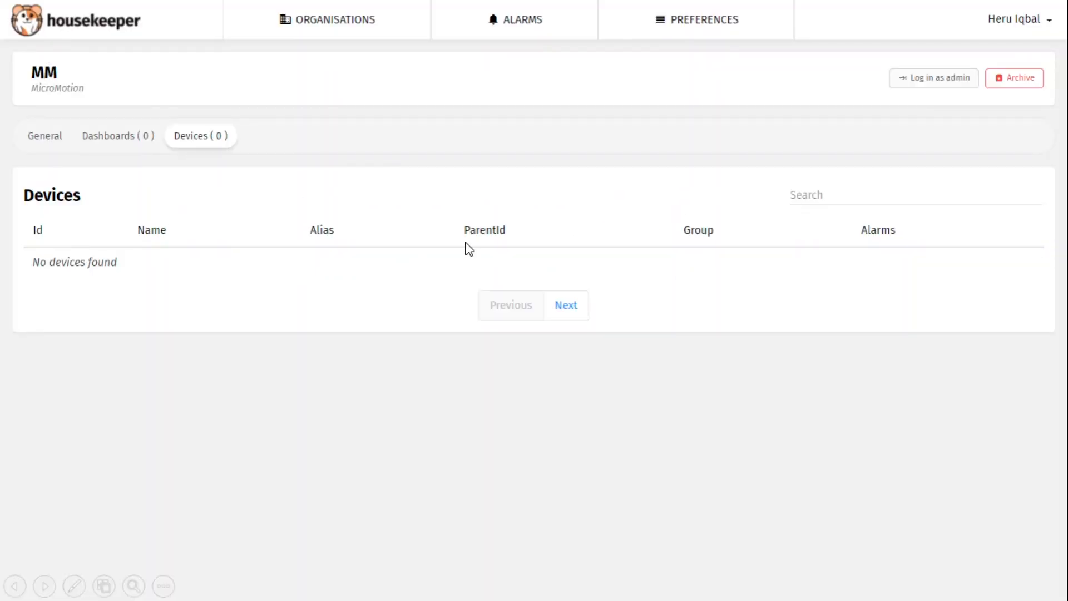
click(878, 110)
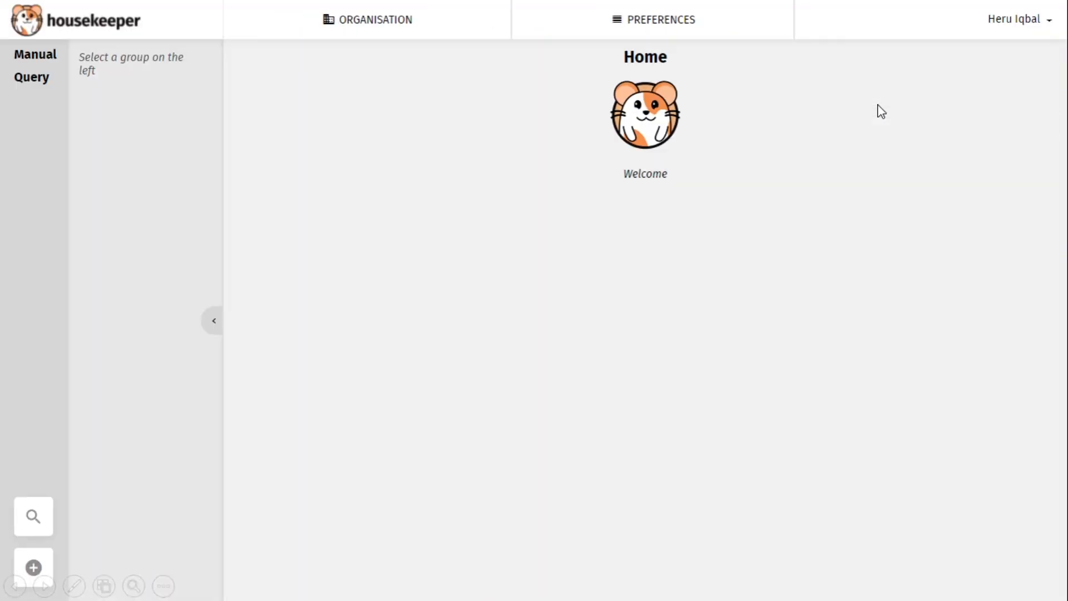
click(269, 421)
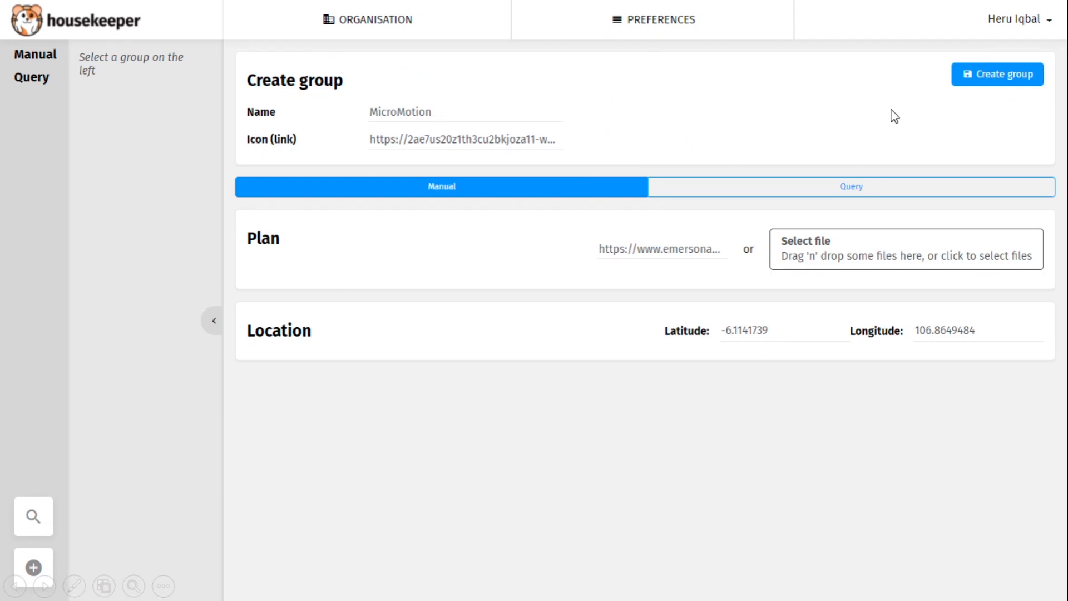
- Show the Resources list and MicroMotion resource detail slides, then switch to the HINET IIoT Server window
click(551, 144)
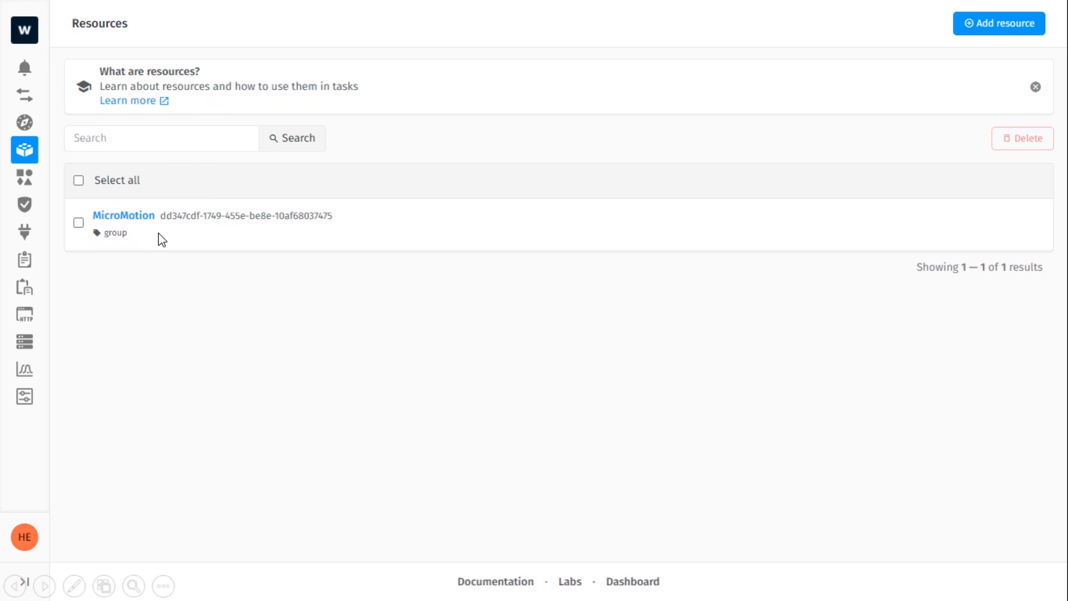
key(Left)
click(585, 249)
click(513, 243)
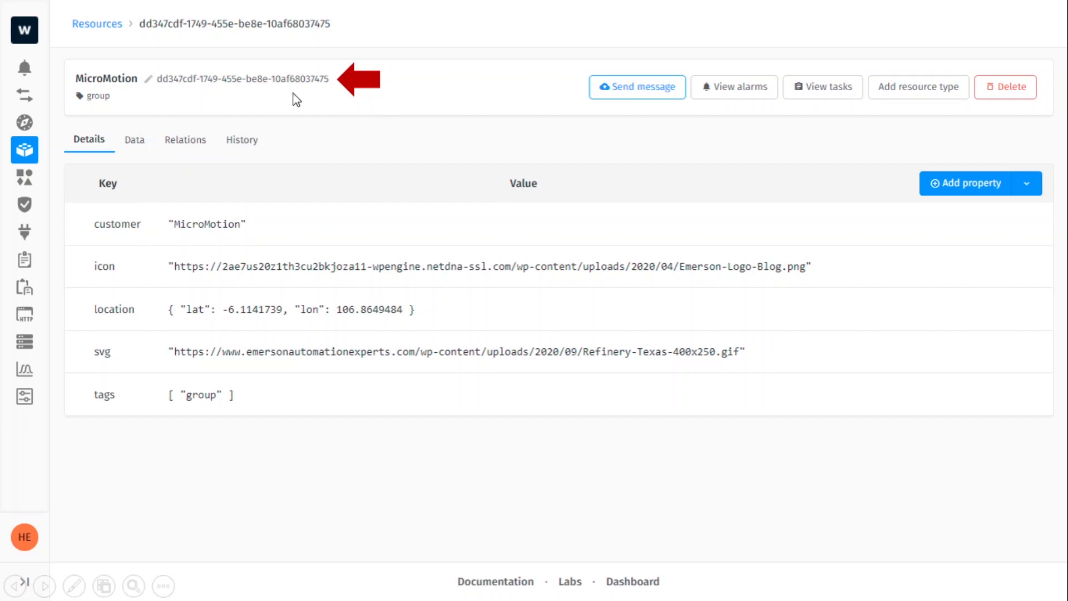
key(super)
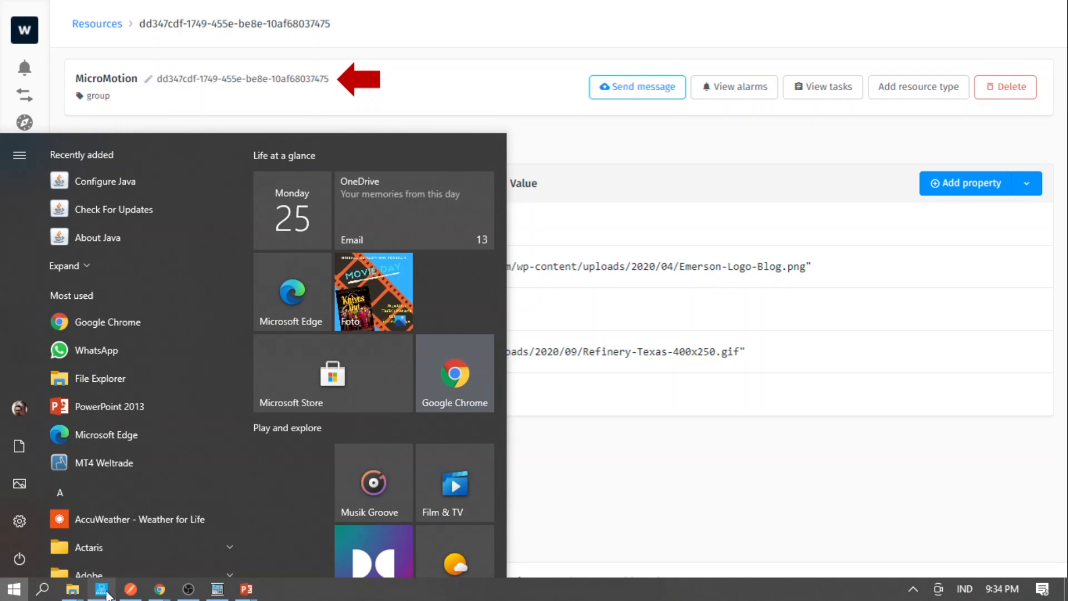
click(101, 590)
right_click(190, 115)
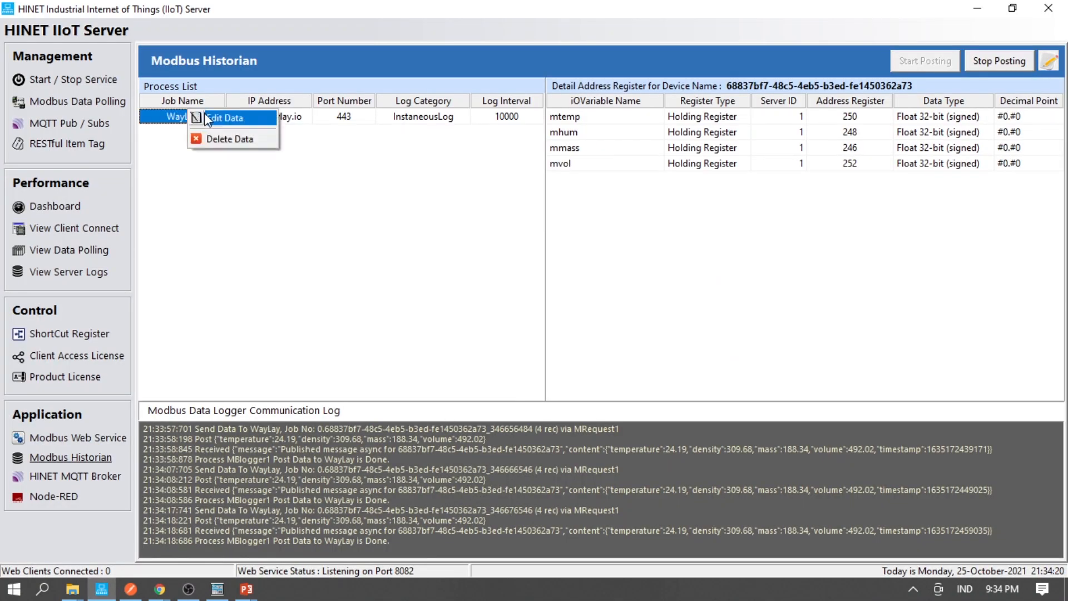
click(205, 114)
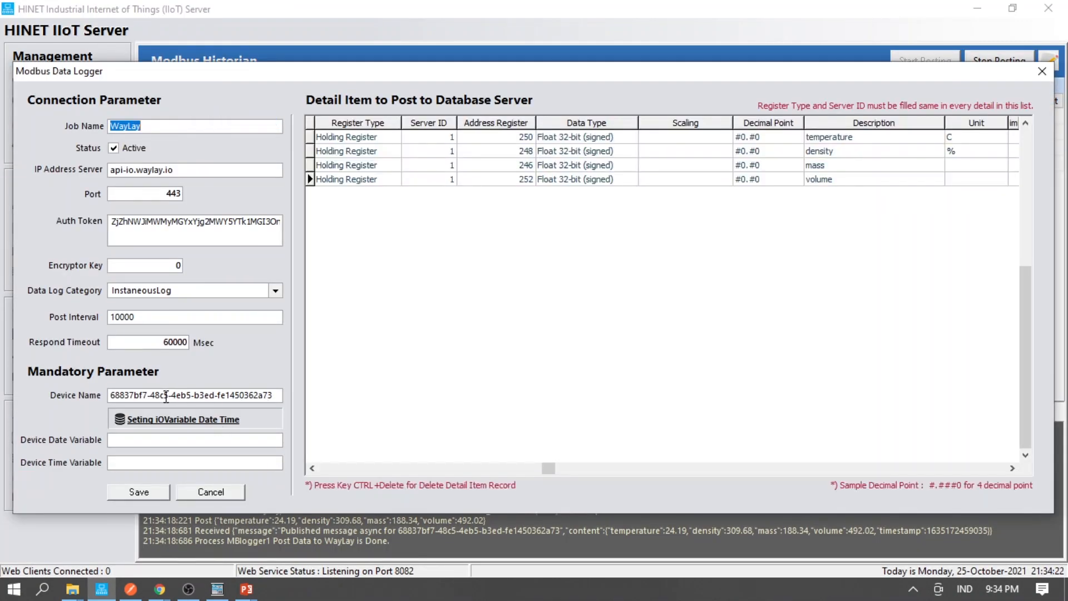
click(236, 491)
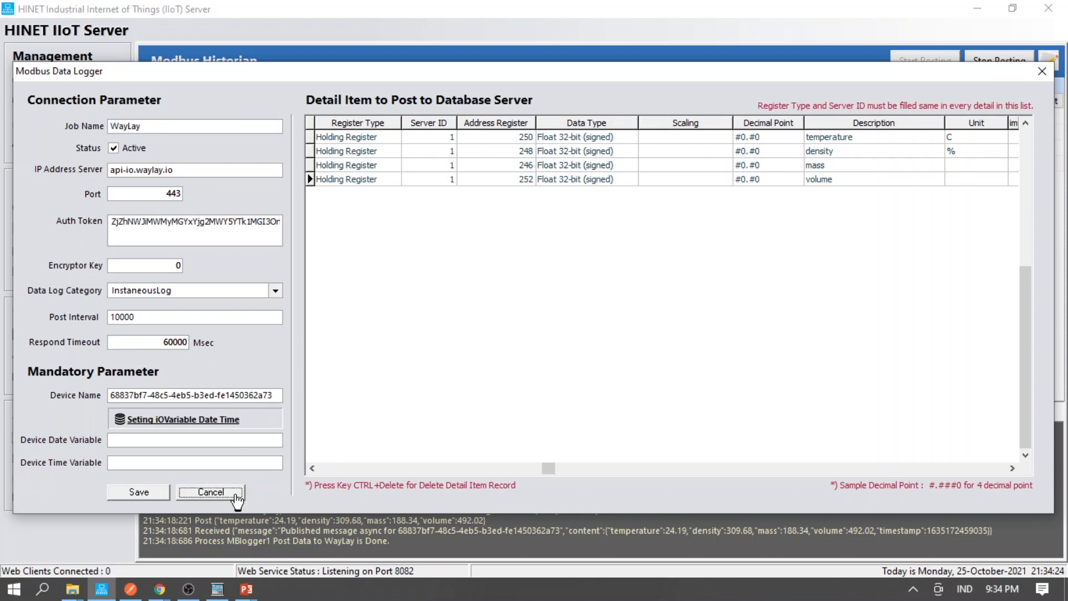
key(super)
mouse_move(246, 590)
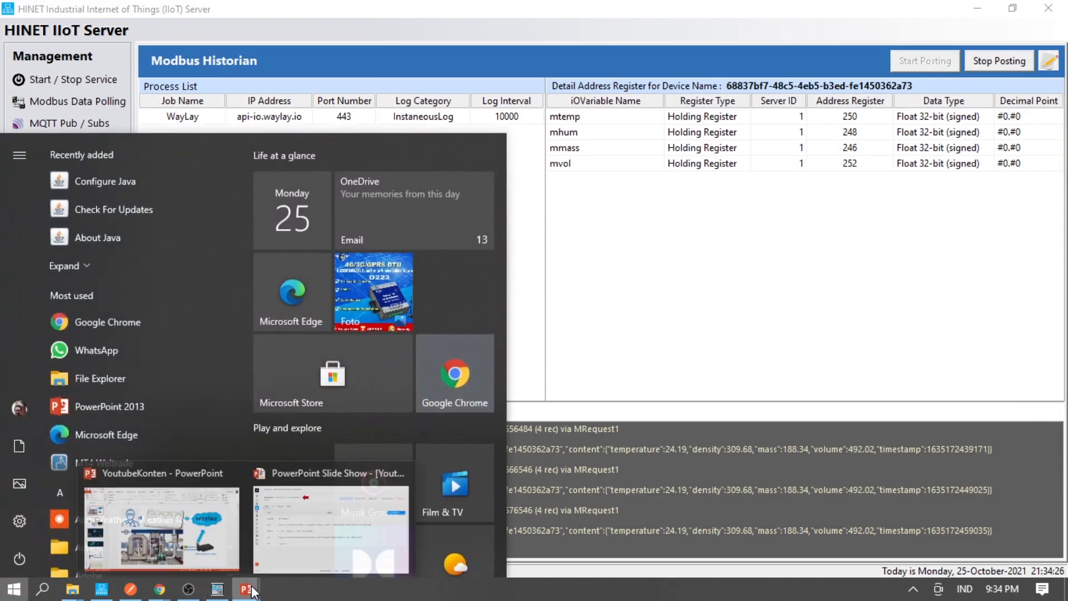
click(301, 553)
click(417, 353)
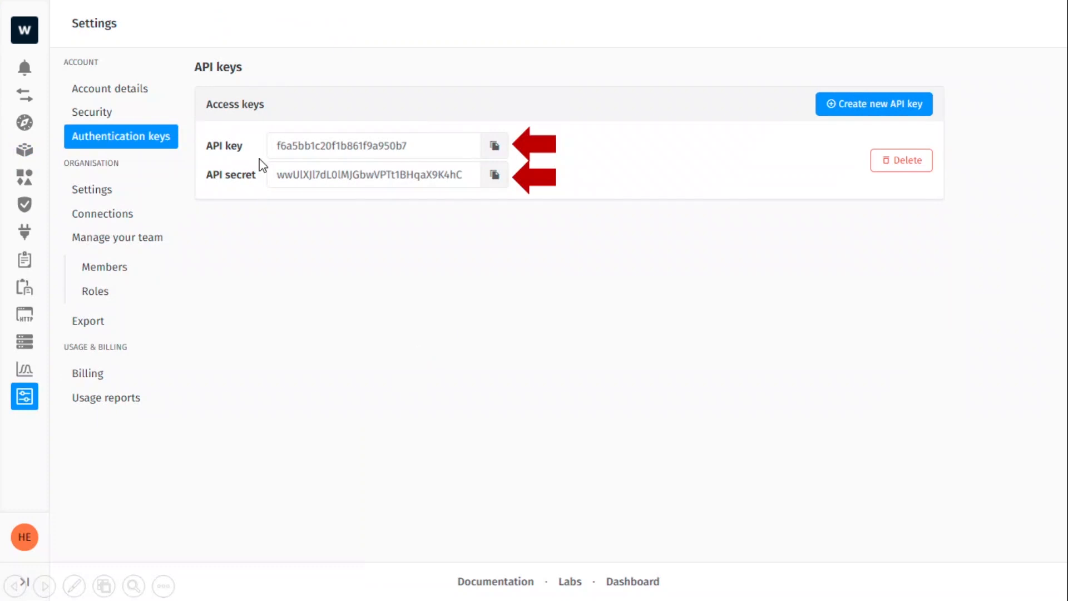
key(super)
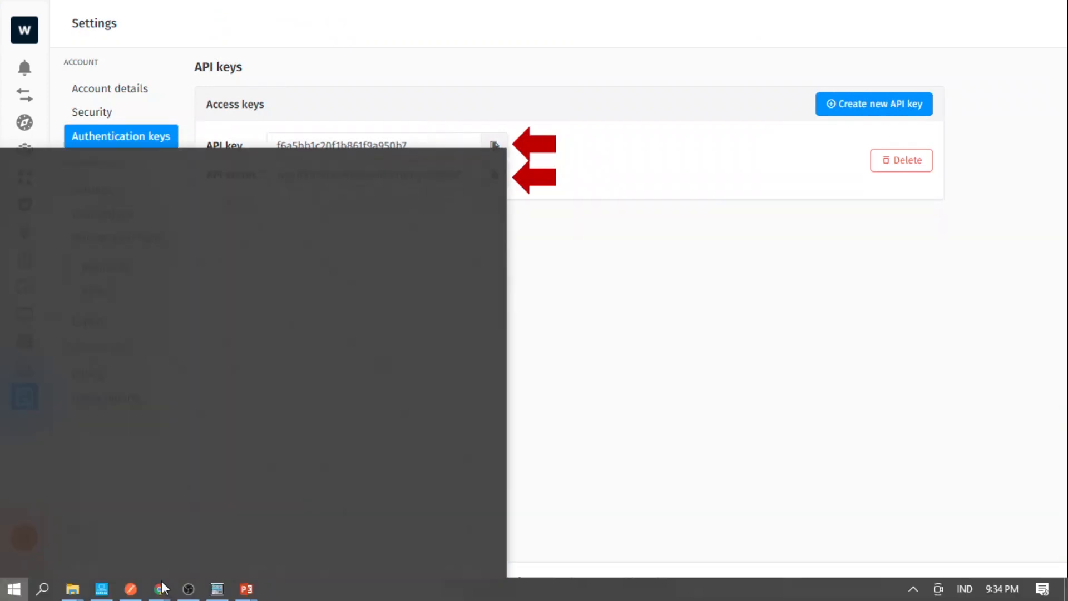
click(131, 589)
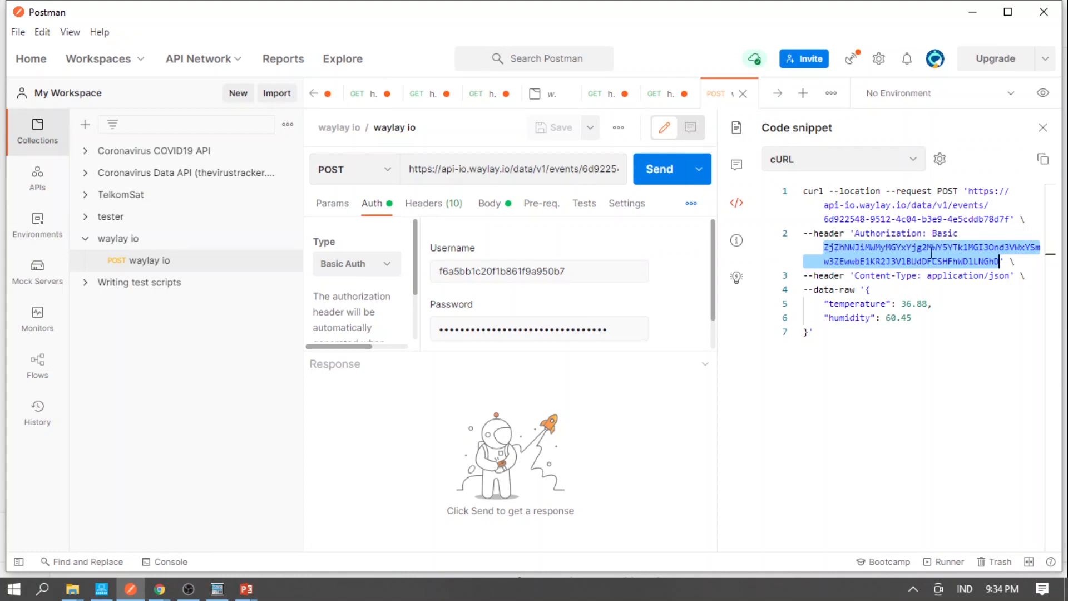
click(102, 590)
right_click(198, 118)
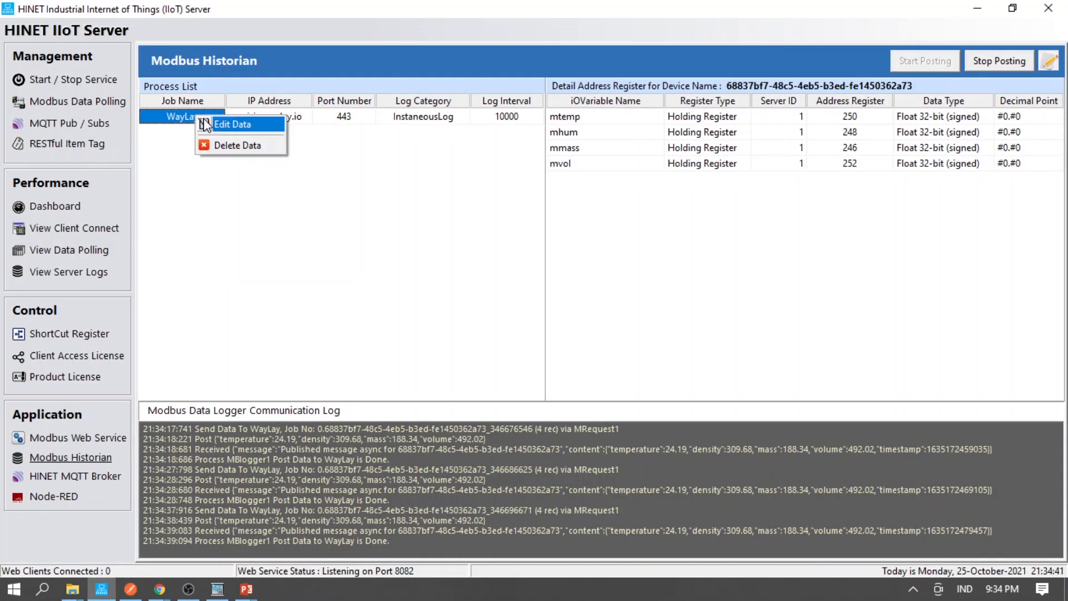
click(207, 124)
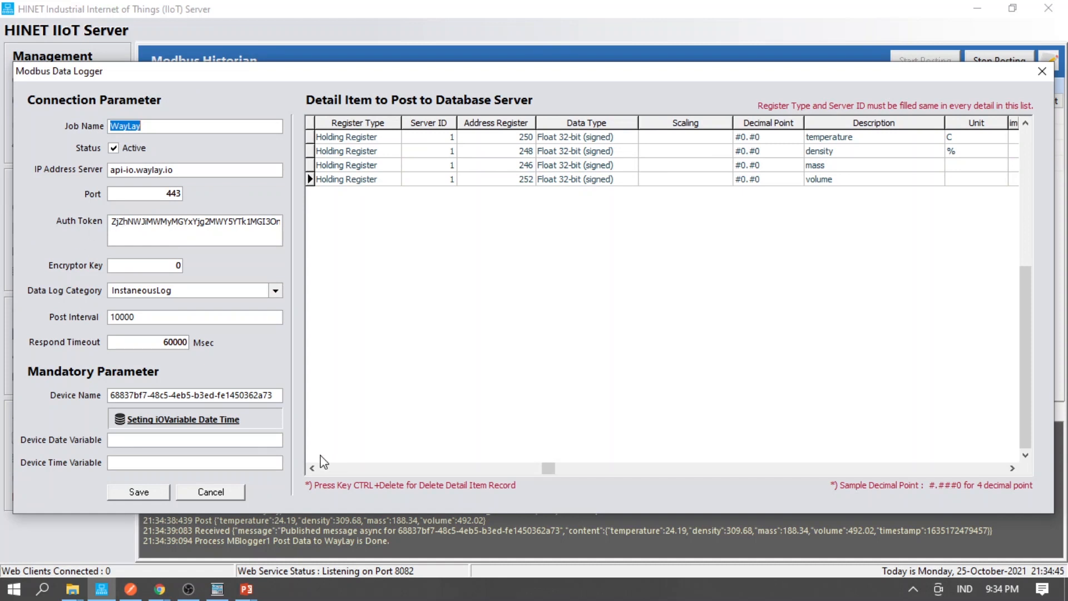
click(1043, 71)
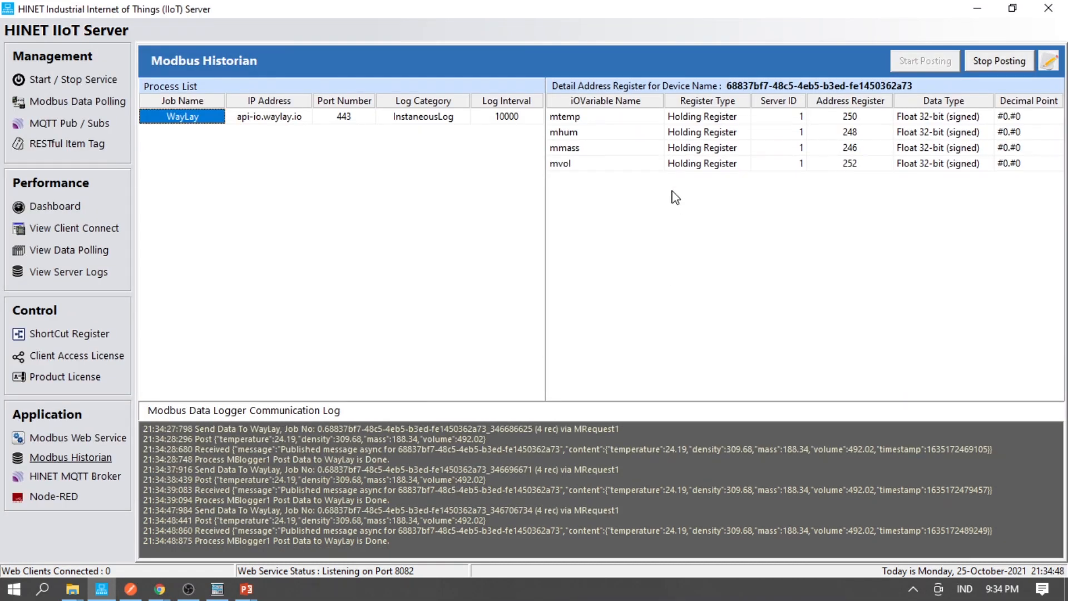
mouse_move(247, 589)
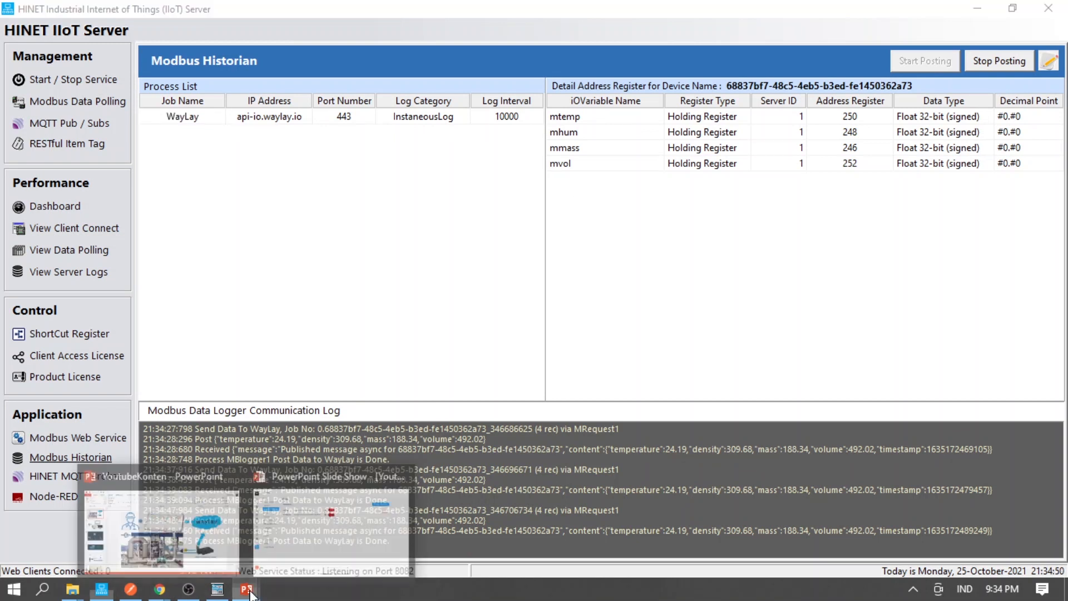
click(334, 536)
click(380, 445)
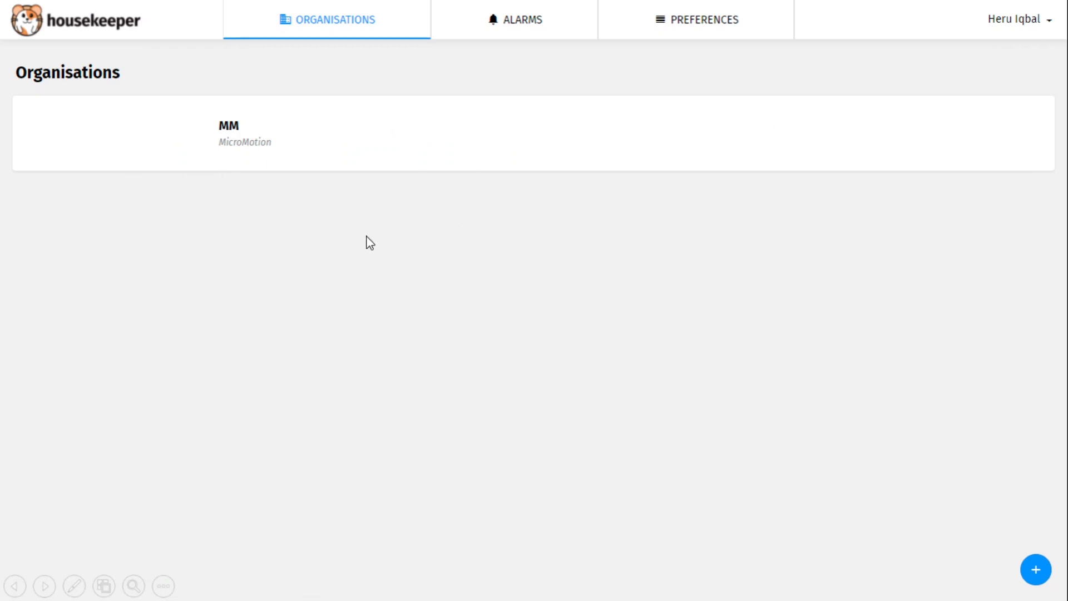
- Advance through the MM organisation General, Home welcome and empty dashboard slides to the new widget slide
click(336, 193)
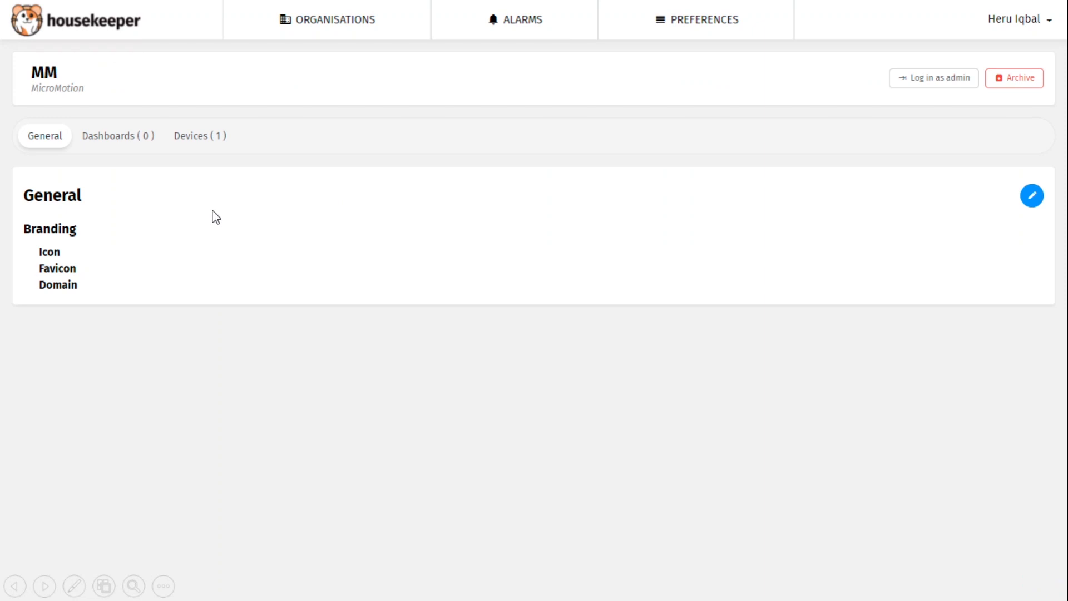
click(729, 136)
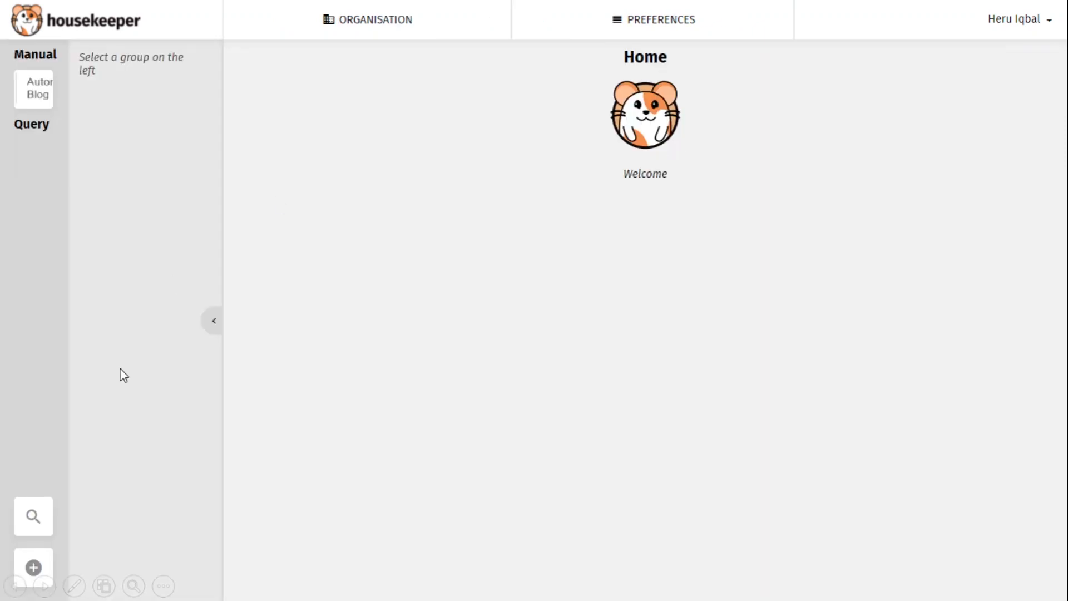
click(257, 331)
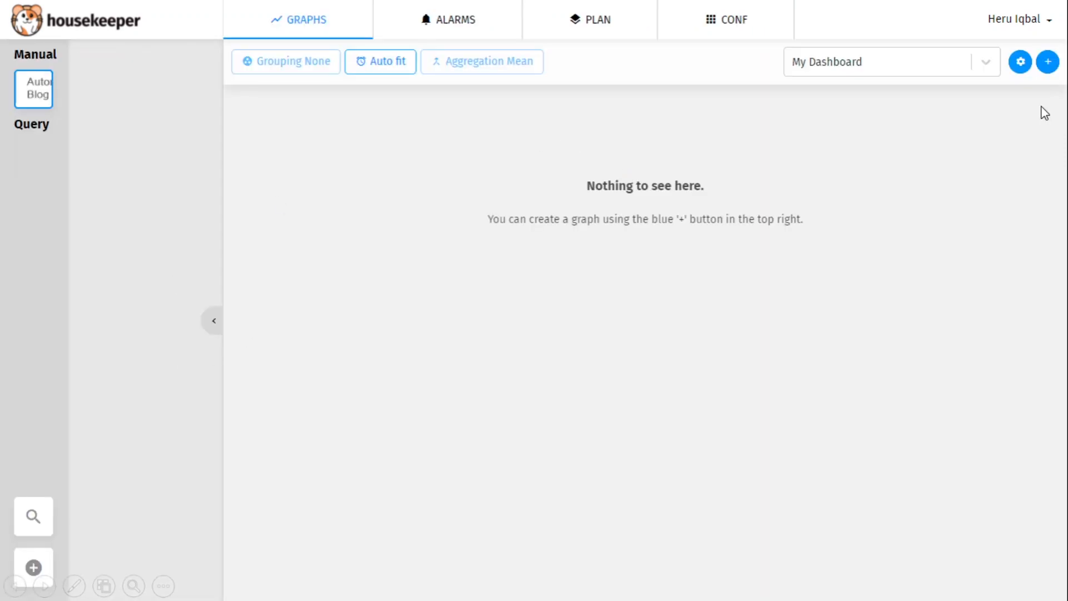
click(909, 132)
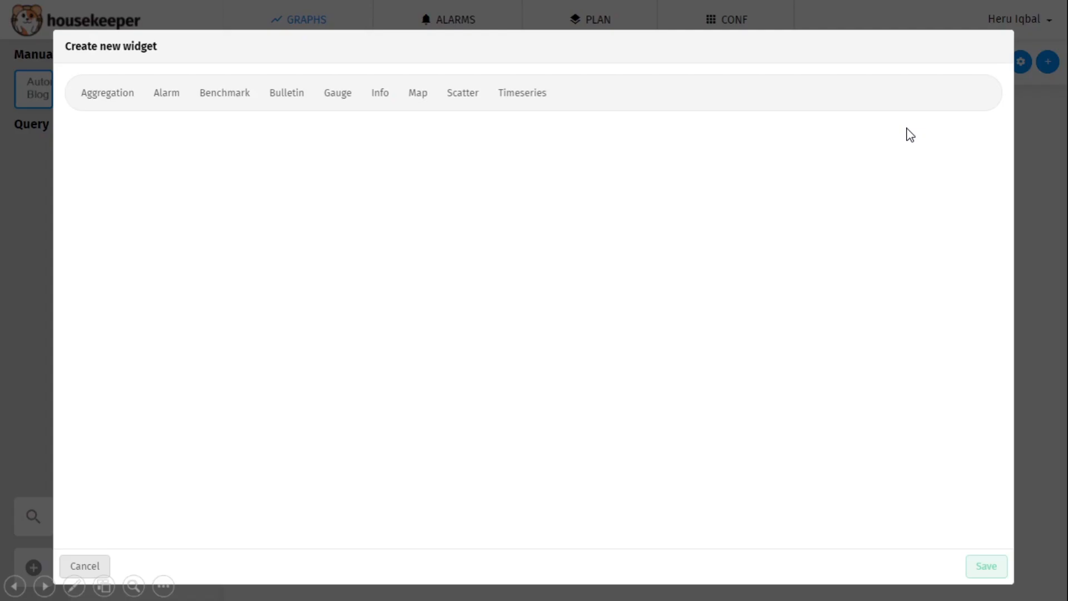
- Step through gauge metric, widget setup, Temperature chart and finished dashboard slides to the three-monitor overview
click(349, 109)
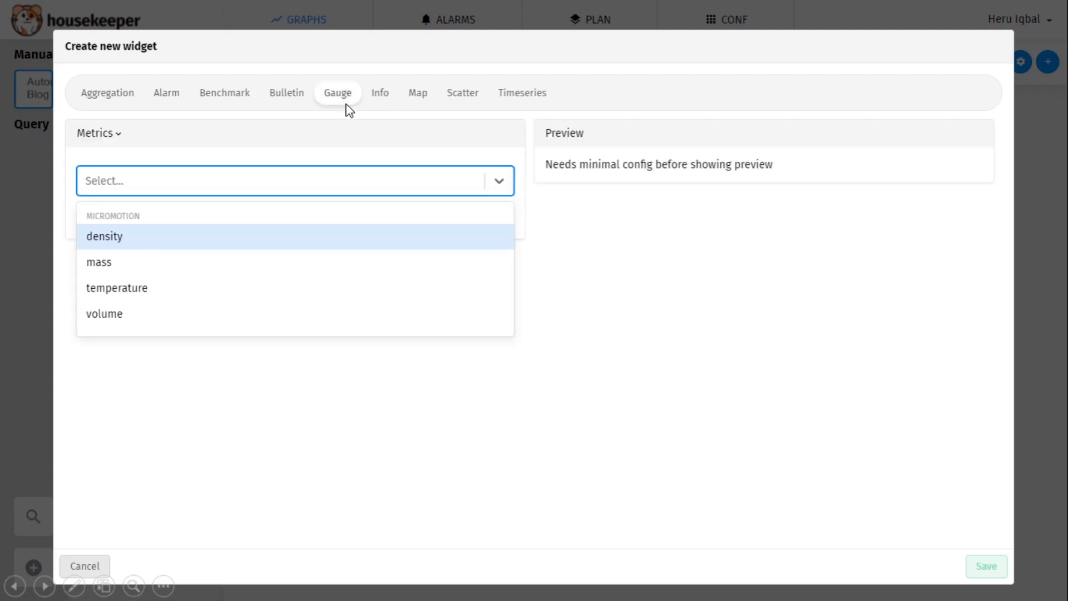
click(388, 247)
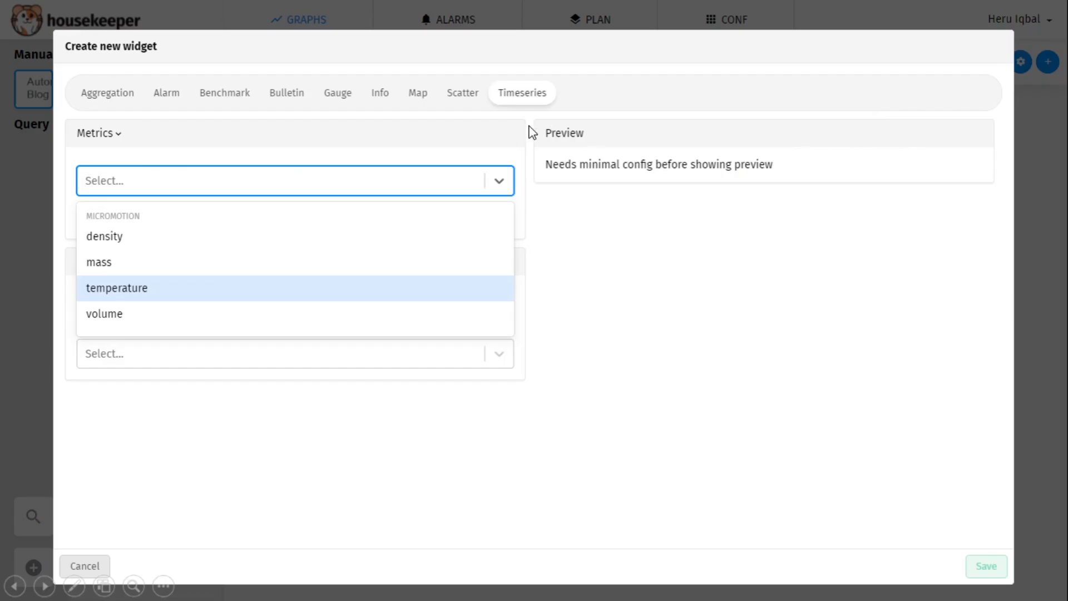
key(Return)
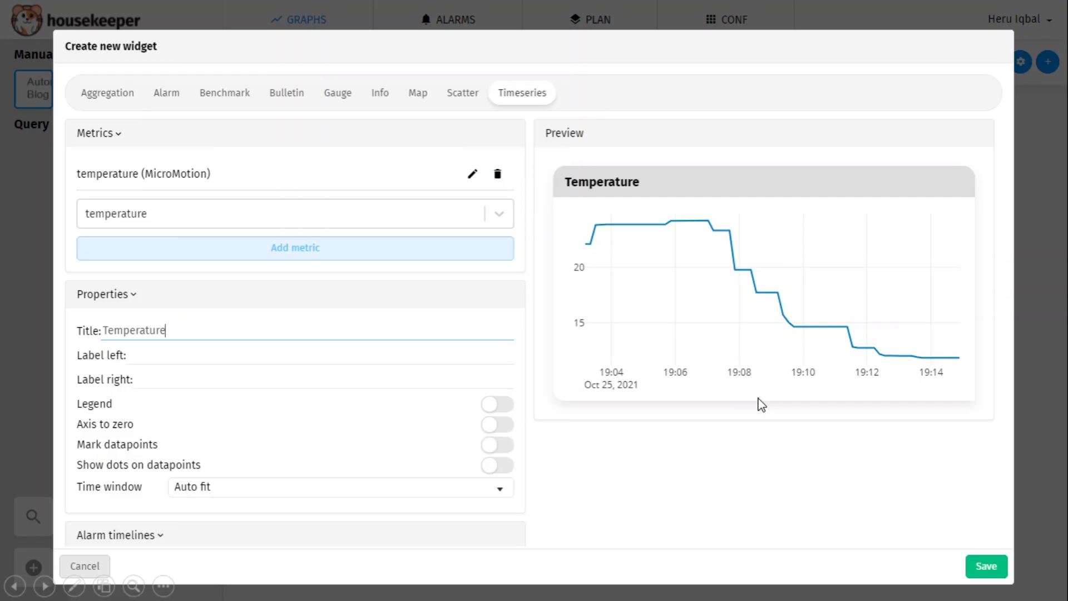
key(Return)
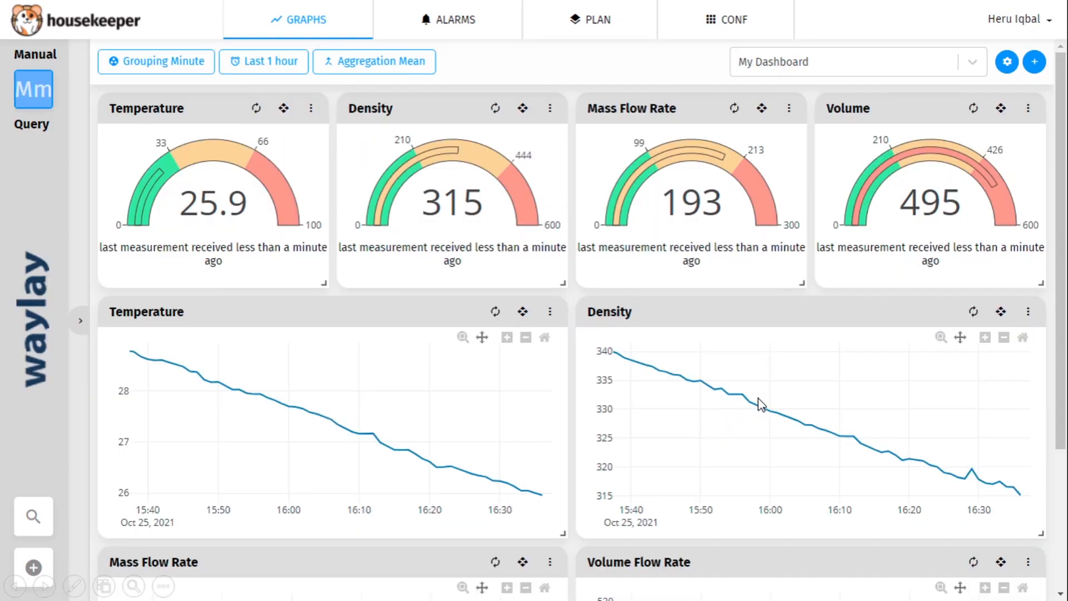
click(488, 337)
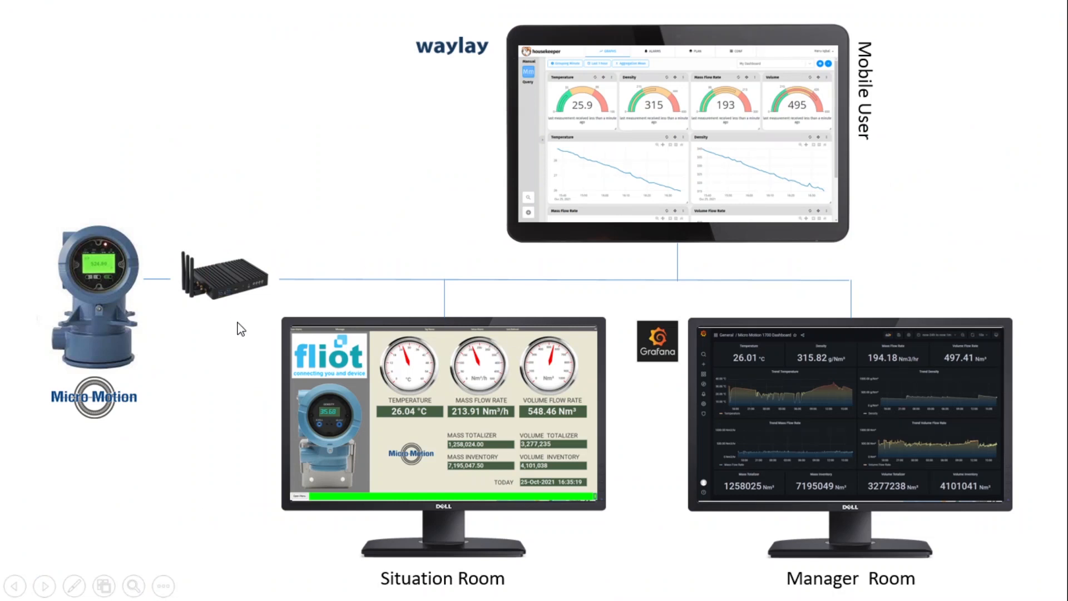